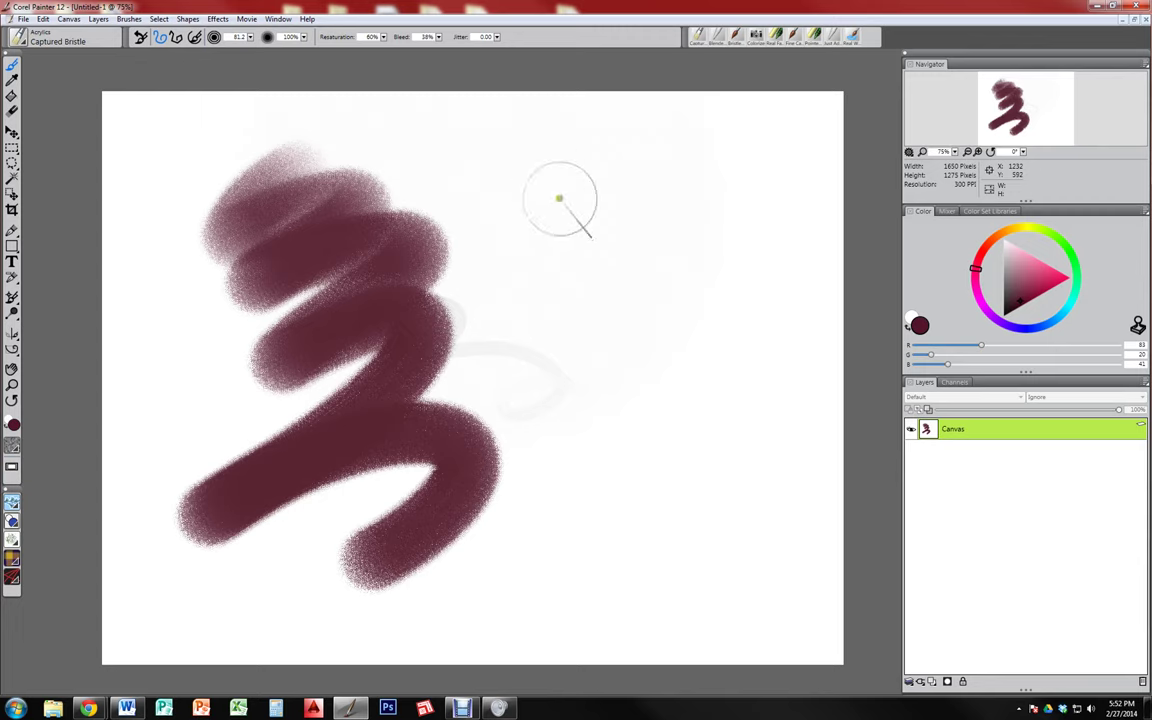
Paint a thin looping stroke and a thicker wavy stroke with Captured Bristle, using size 45.6 for the thicker one
mouse_move(597, 228)
mouse_down()
mouse_move(609, 226)
mouse_move(600, 229)
mouse_up()
mouse_move(540, 180)
mouse_down()
mouse_move(478, 224)
mouse_move(678, 273)
mouse_up()
drag(609, 296, 626, 288)
mouse_move(606, 260)
mouse_down()
mouse_move(589, 296)
mouse_move(661, 424)
mouse_up()
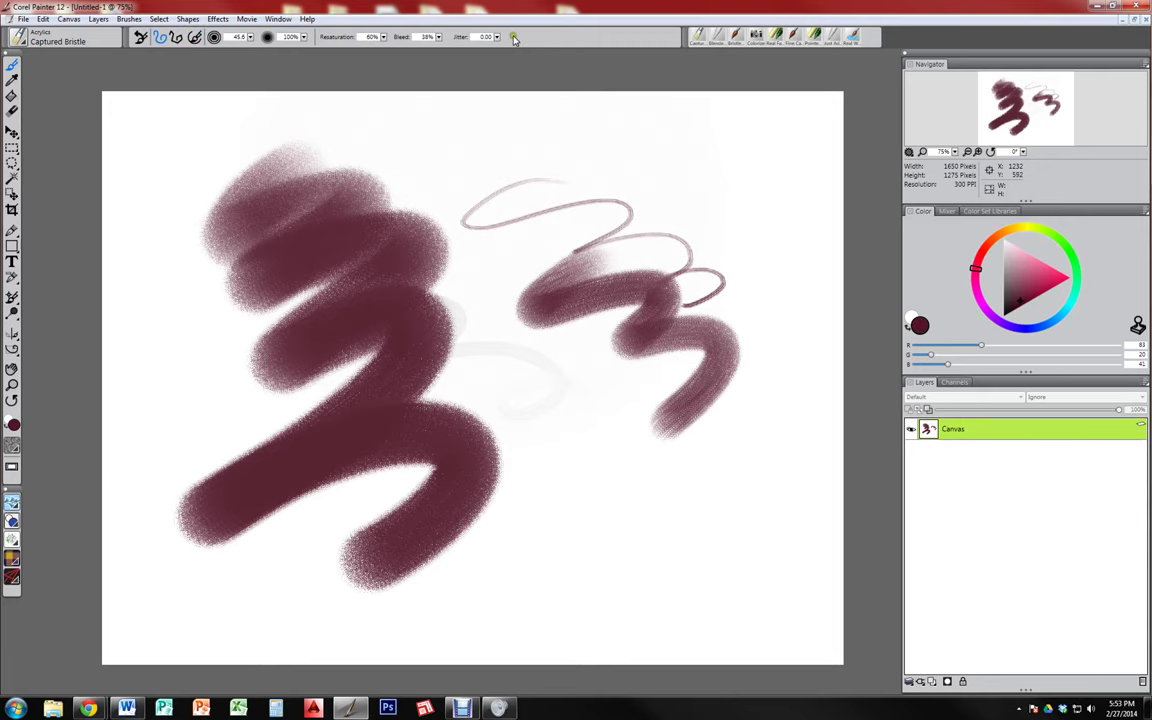
Switch to the Charcoal variant of Charcoal & Conte and paint a broad stroke over the smaller bristle strokes
click(22, 40)
click(100, 178)
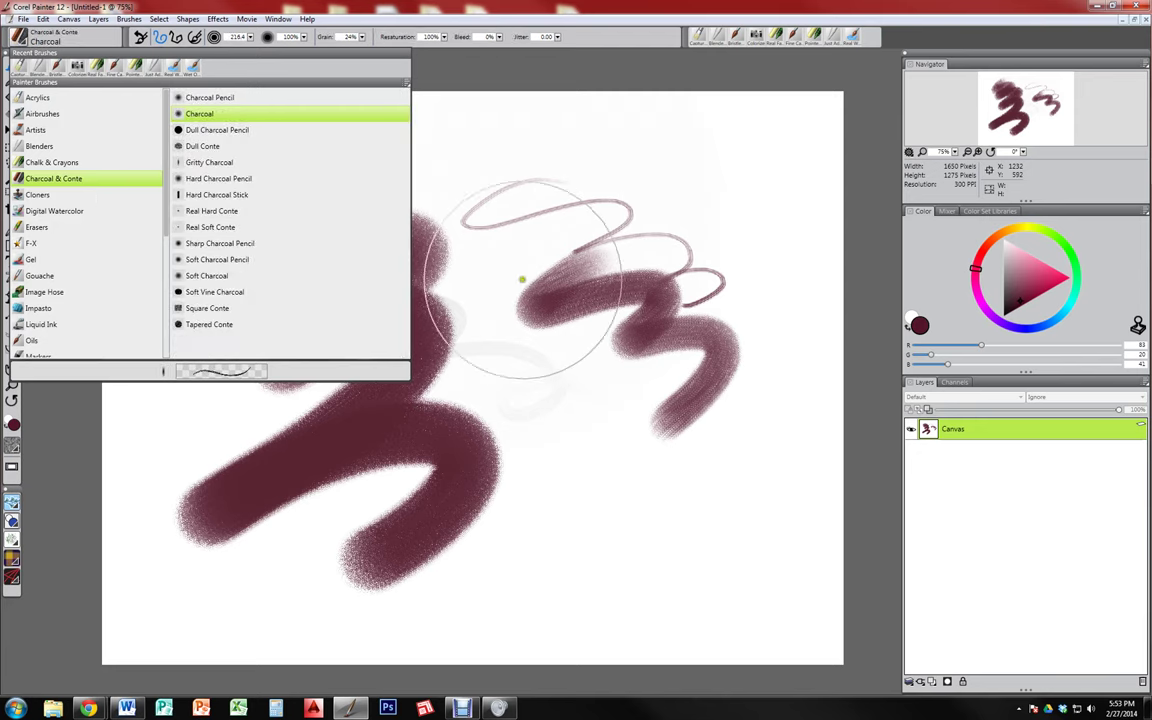
mouse_move(533, 203)
mouse_down()
mouse_move(466, 202)
mouse_move(571, 268)
mouse_move(510, 287)
mouse_move(494, 198)
mouse_move(528, 244)
mouse_move(593, 397)
mouse_move(524, 405)
mouse_move(473, 367)
mouse_move(475, 329)
mouse_move(511, 332)
mouse_move(421, 316)
mouse_up()
Clear the entire canvas and paint a large, light, grainy zigzag in its upper-left area with the Charcoal brush
key(ctrl+a)
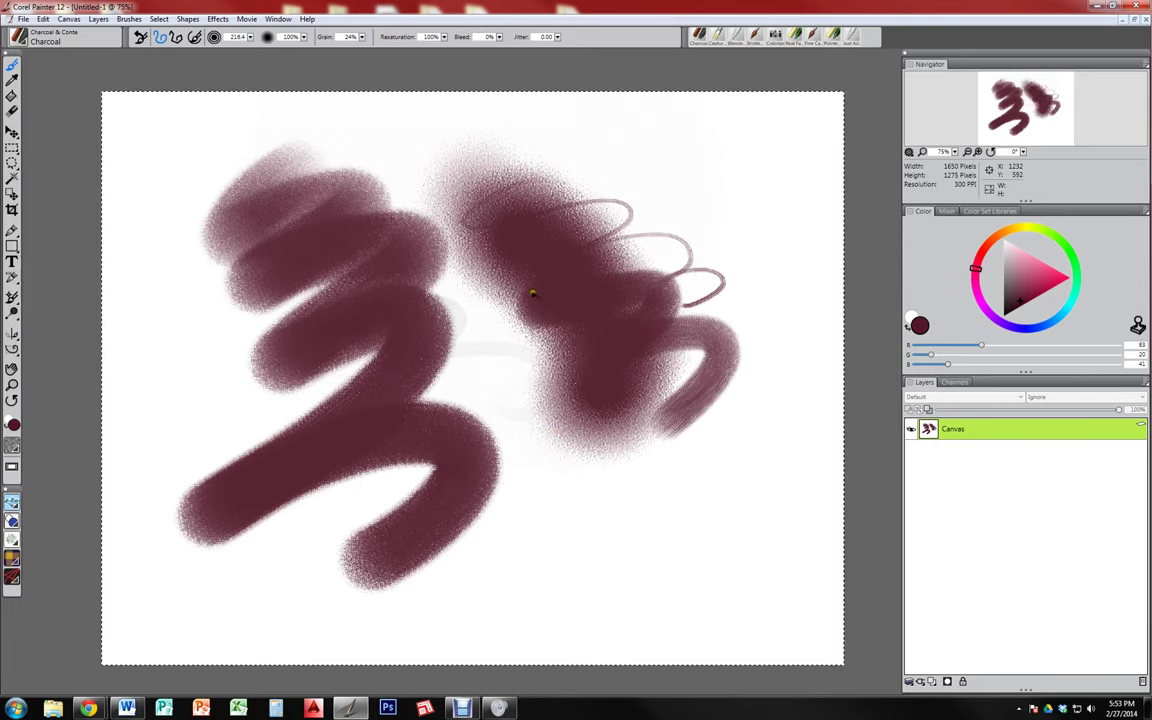
key(BackSpace)
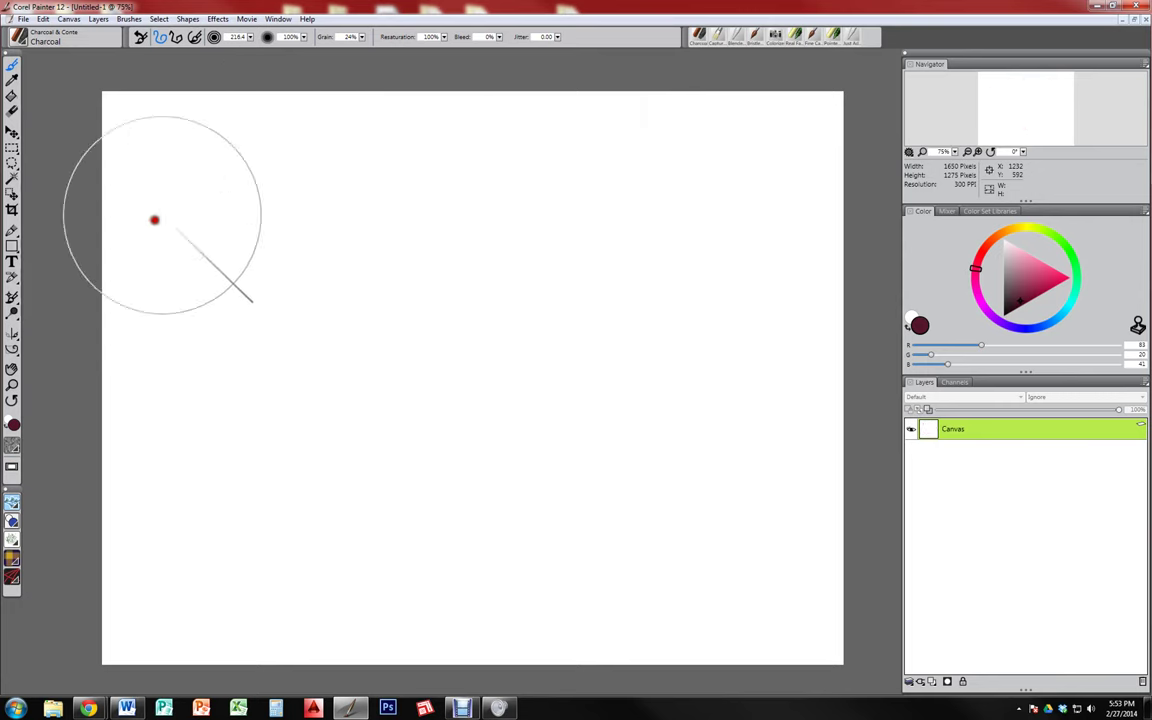
mouse_move(180, 229)
mouse_down()
mouse_move(360, 167)
mouse_move(396, 206)
mouse_move(185, 373)
mouse_move(370, 361)
mouse_move(320, 420)
mouse_up()
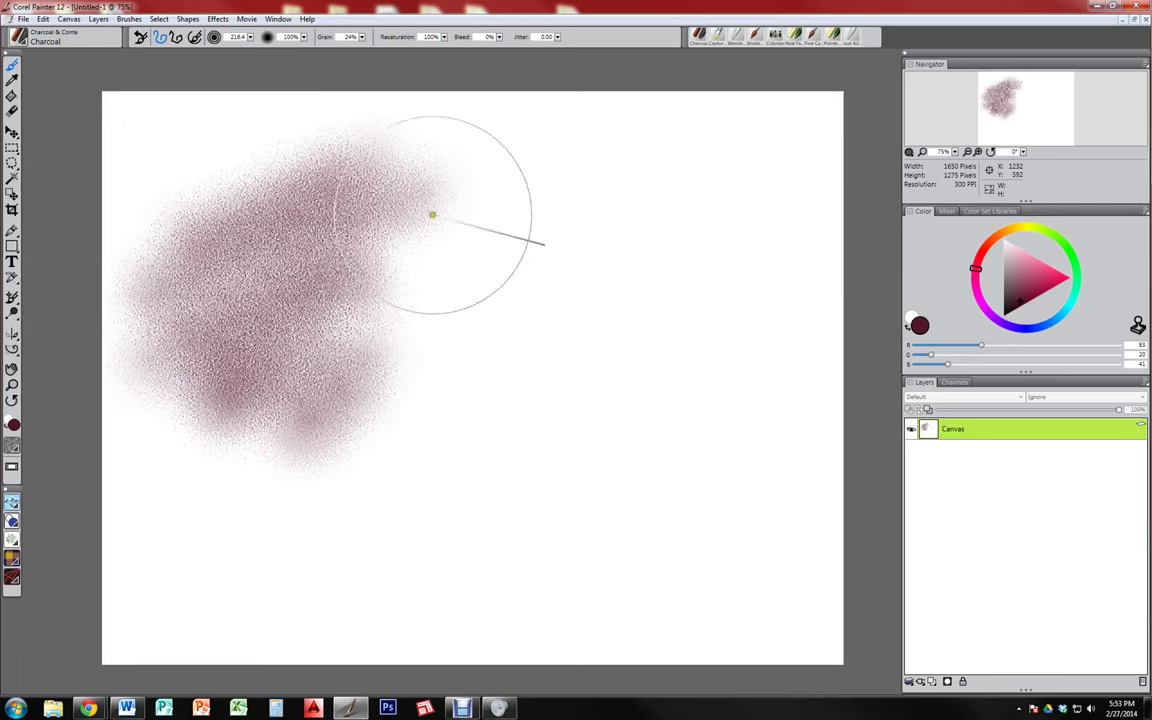
Choose the Hard Charcoal Pencil and paint a thin zigzag at size 7, plus a thick one at size 81
click(20, 38)
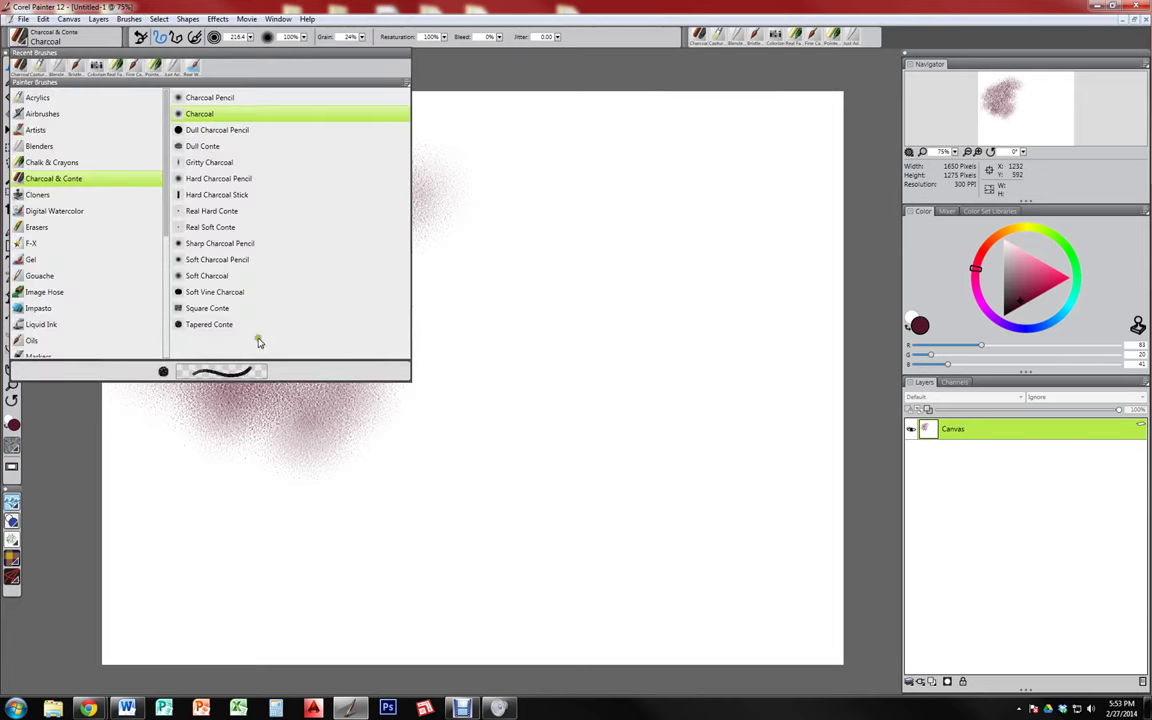
click(245, 179)
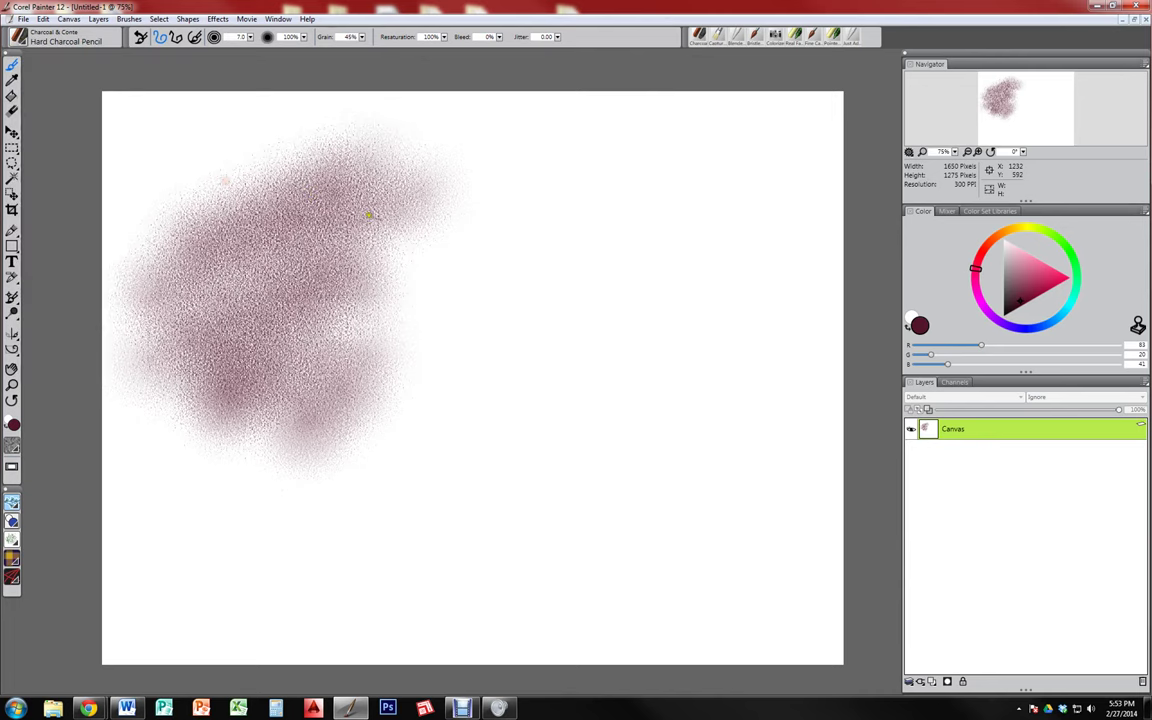
mouse_move(450, 260)
mouse_down()
mouse_move(541, 249)
mouse_move(534, 311)
mouse_move(535, 354)
mouse_up()
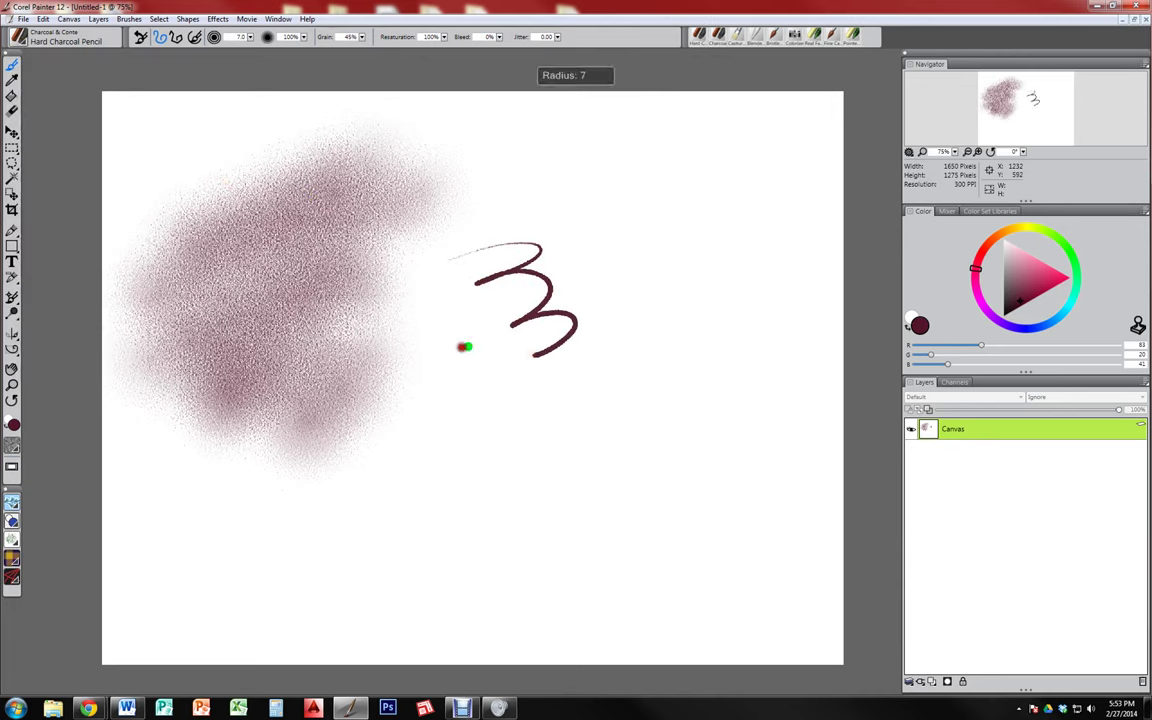
drag(463, 346, 494, 321)
mouse_move(392, 330)
mouse_down()
mouse_move(527, 293)
mouse_move(489, 380)
mouse_move(392, 482)
mouse_up()
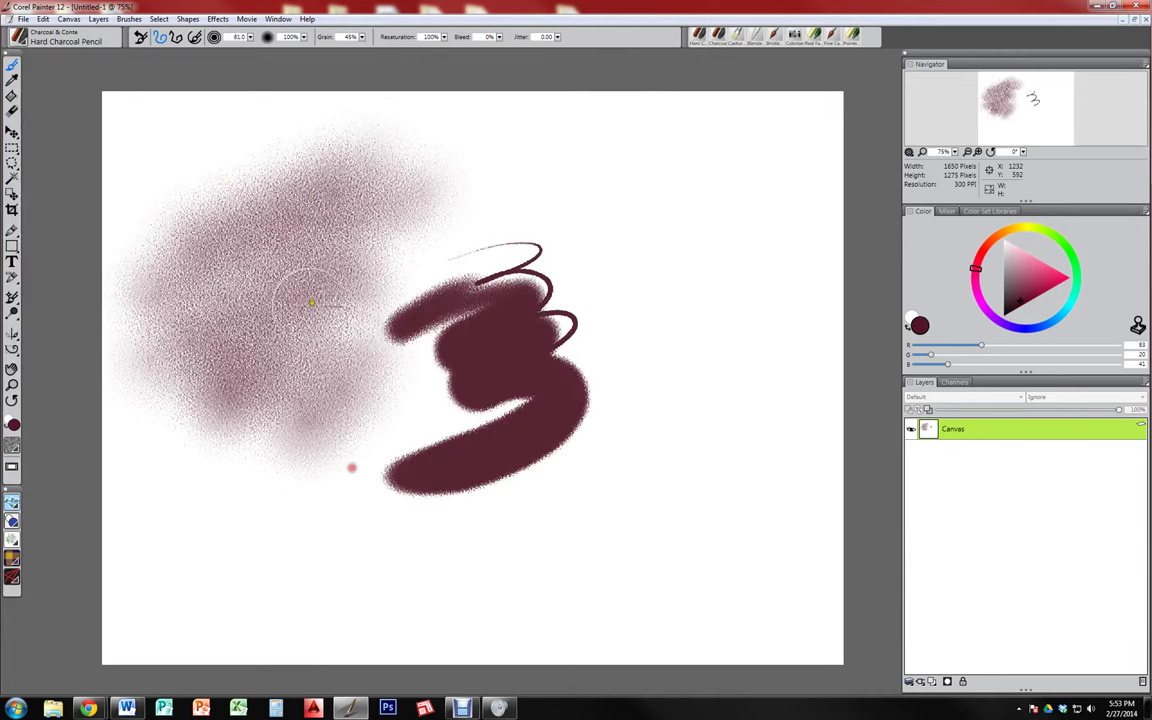
Choose the Dull Conte variant and paint a wide zigzag down the right part of the canvas
click(24, 40)
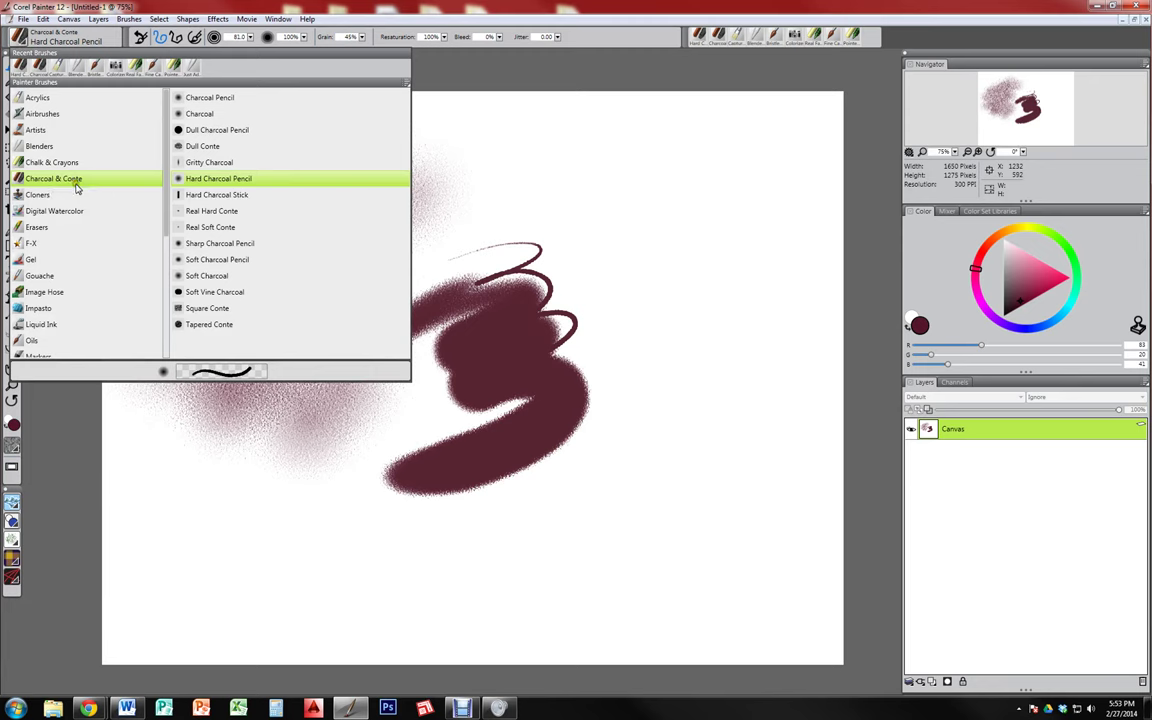
click(218, 147)
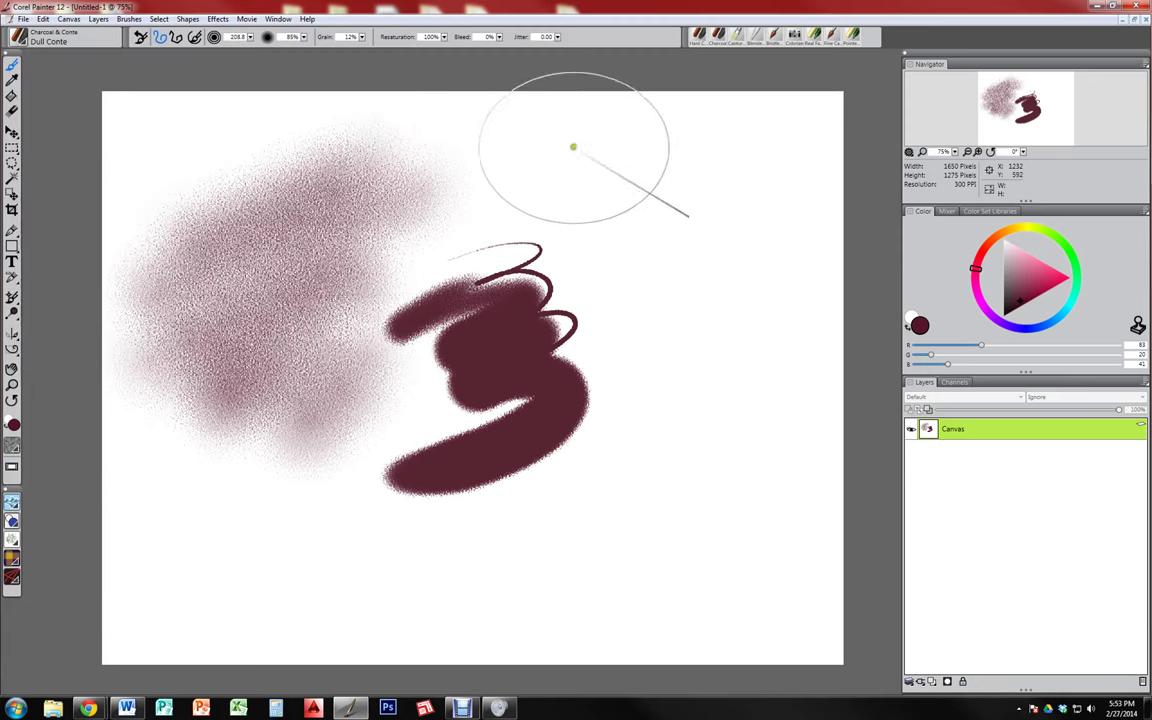
mouse_move(525, 155)
mouse_down()
mouse_move(617, 154)
mouse_move(805, 400)
mouse_move(690, 475)
mouse_up()
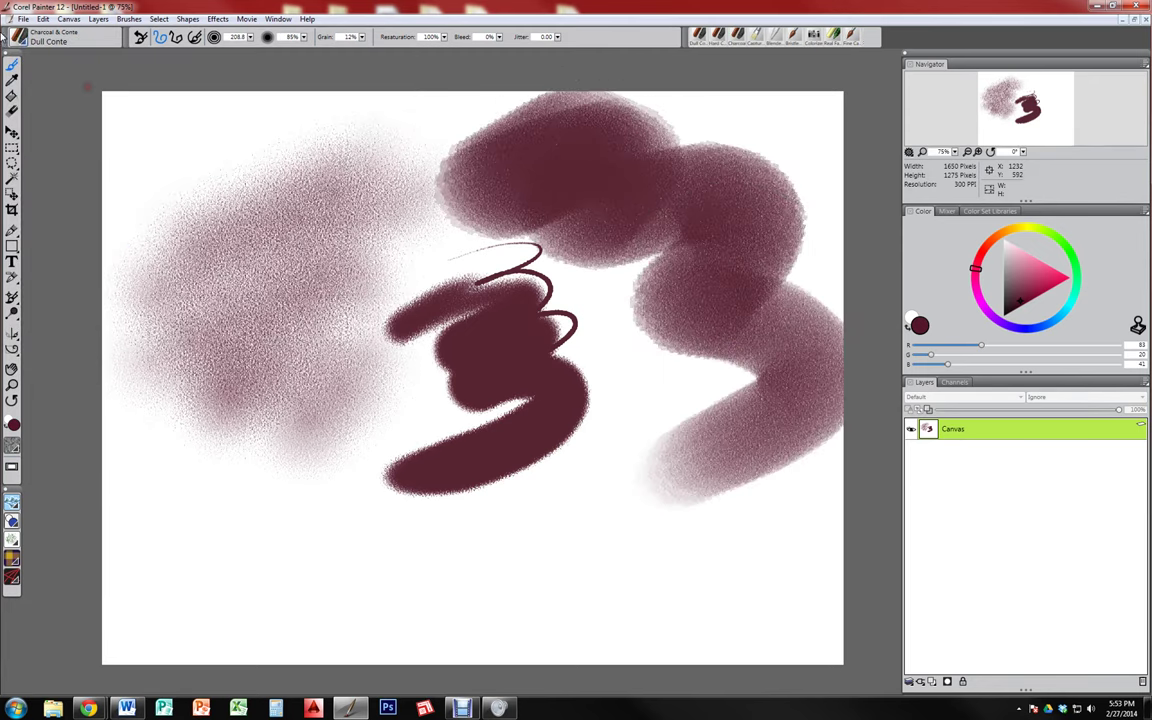
Choose the Dull Charcoal Pencil, enlarge it to size 122, and paint heavy and light strokes across the existing marks
click(18, 40)
click(245, 133)
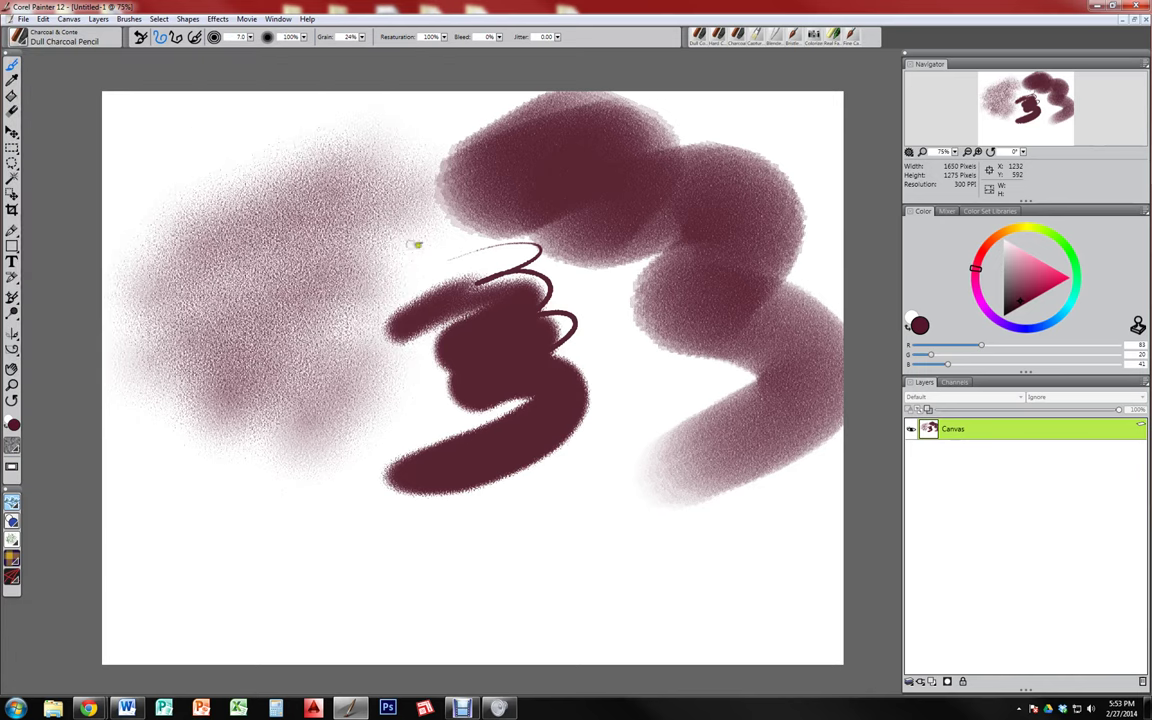
drag(415, 231, 472, 217)
mouse_move(430, 300)
mouse_down()
mouse_move(463, 283)
mouse_move(608, 397)
mouse_move(625, 527)
mouse_move(615, 525)
mouse_up()
mouse_move(193, 429)
mouse_down()
mouse_move(395, 552)
mouse_move(248, 465)
mouse_move(245, 405)
mouse_move(525, 515)
mouse_move(511, 482)
mouse_move(315, 343)
mouse_move(640, 471)
mouse_move(651, 518)
mouse_move(435, 506)
mouse_move(318, 330)
mouse_up()
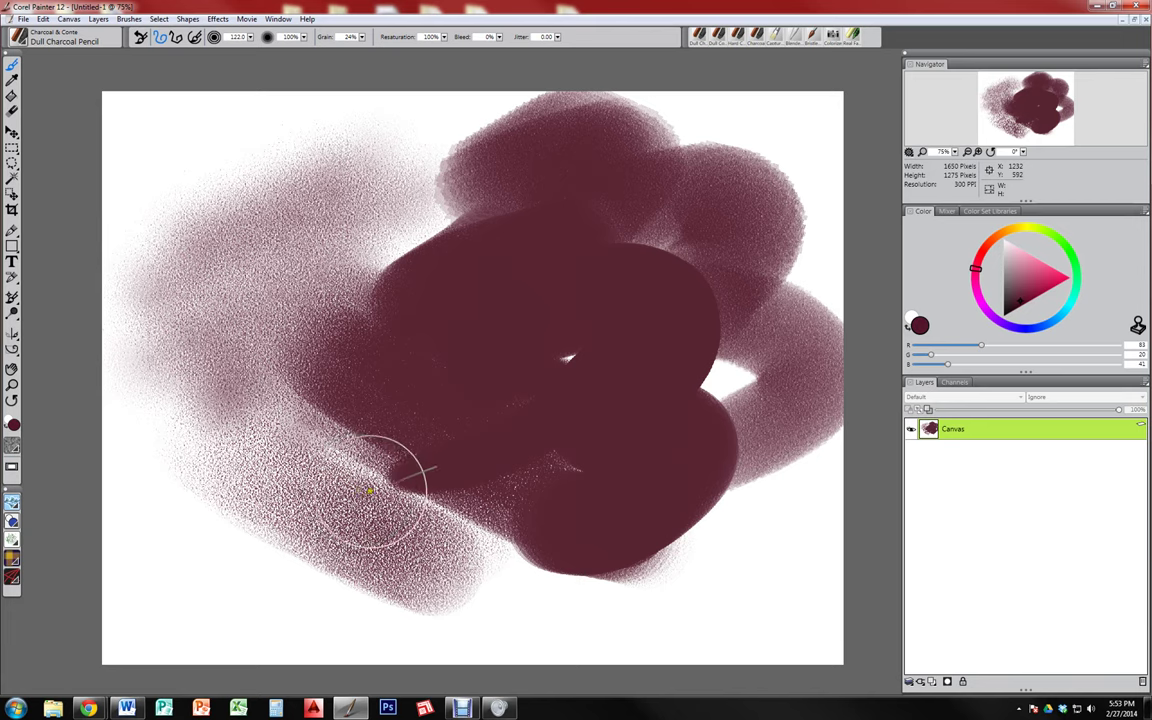
mouse_move(406, 231)
mouse_down()
mouse_move(466, 201)
mouse_move(509, 206)
mouse_up()
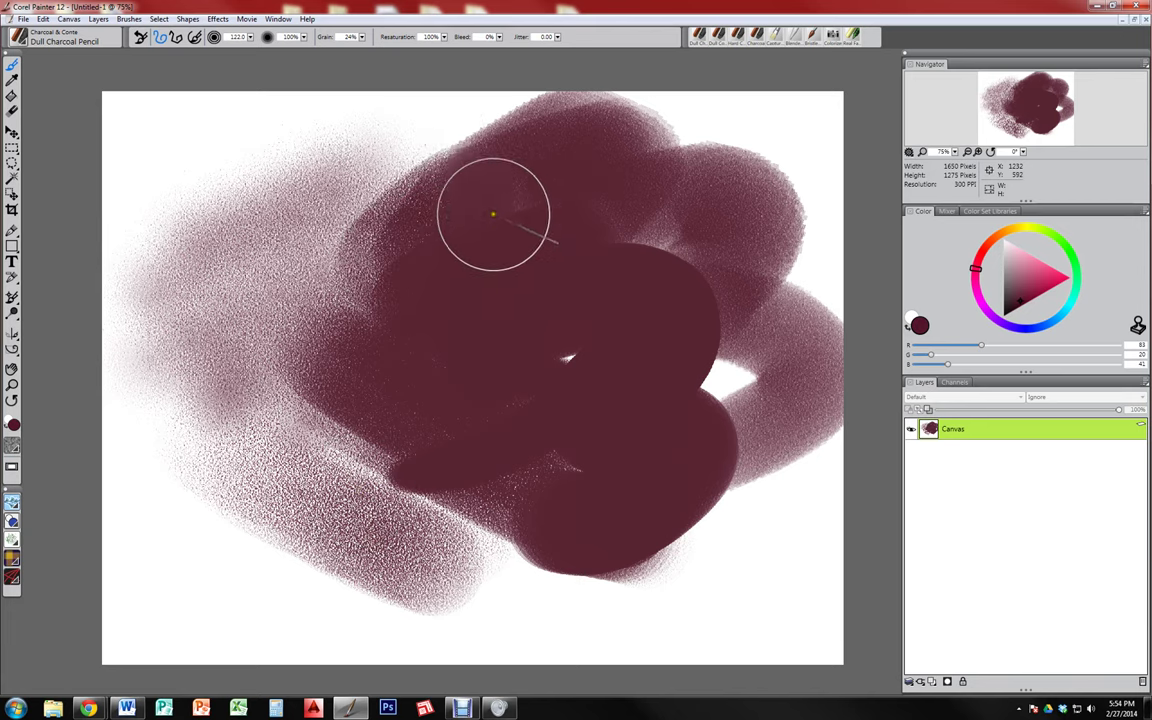
Clear the whole canvas and paint wide overlapping strokes across it with the Square Conte variant
key(ctrl+a)
key(Delete)
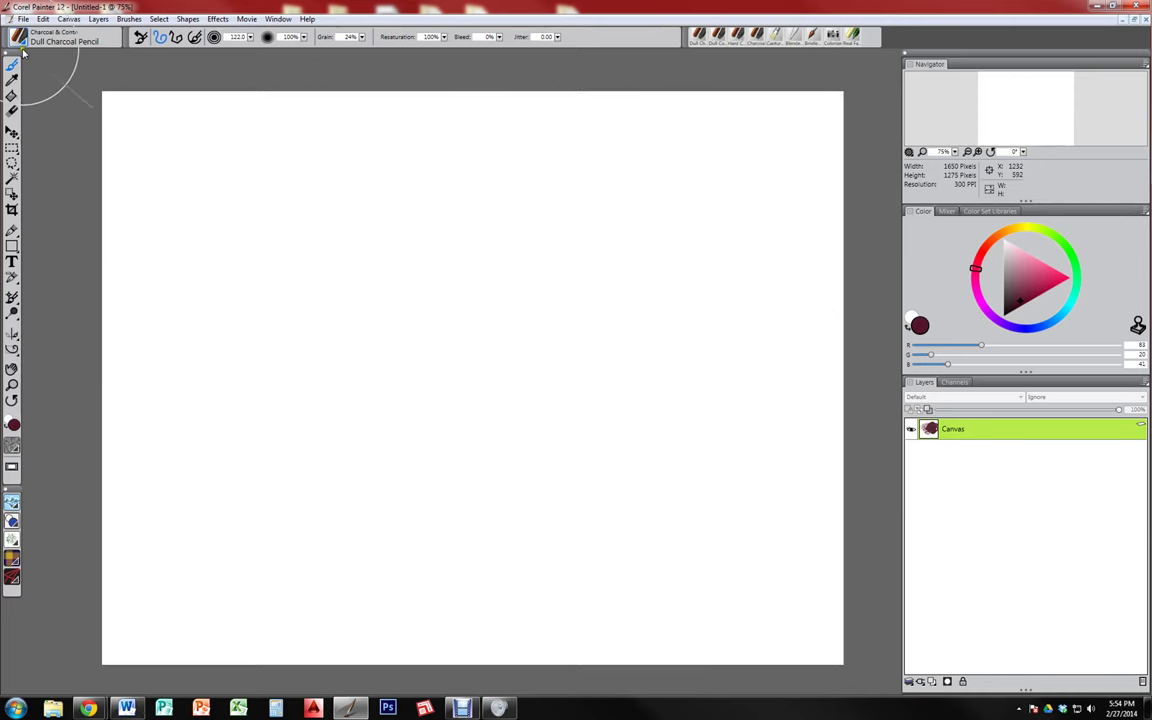
click(20, 40)
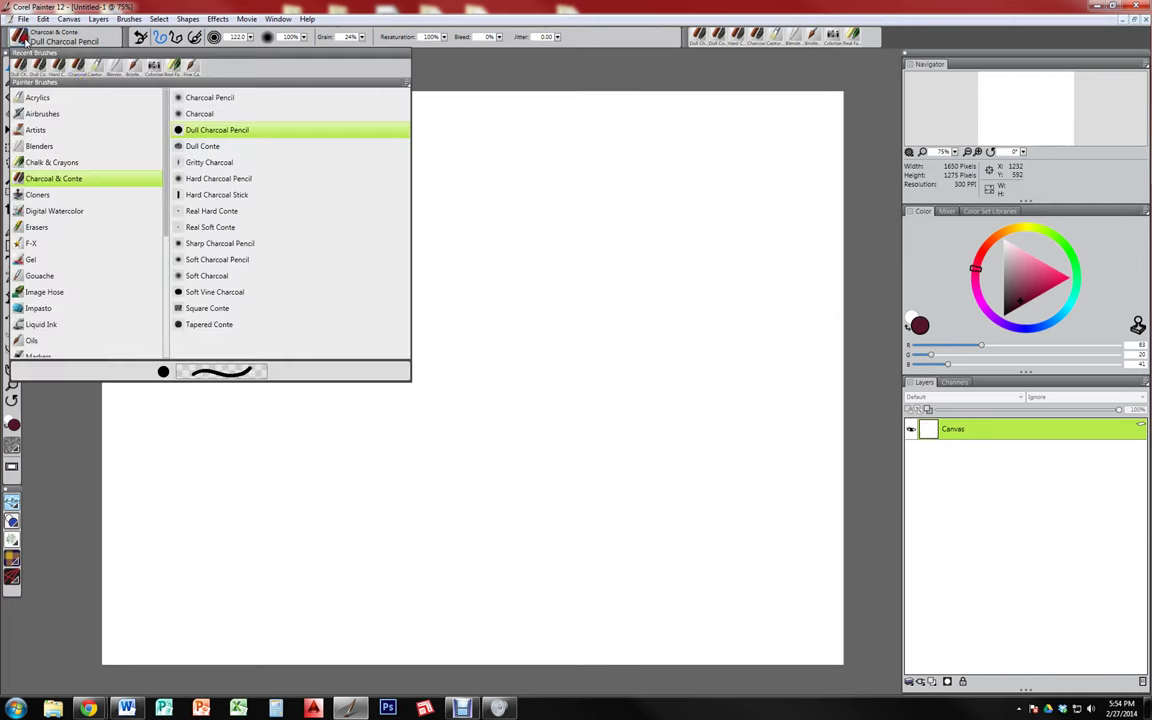
click(226, 312)
mouse_move(306, 211)
mouse_down()
mouse_move(266, 247)
mouse_move(353, 313)
mouse_move(493, 288)
mouse_move(580, 333)
mouse_move(743, 241)
mouse_move(736, 170)
mouse_move(482, 152)
mouse_move(463, 185)
mouse_up()
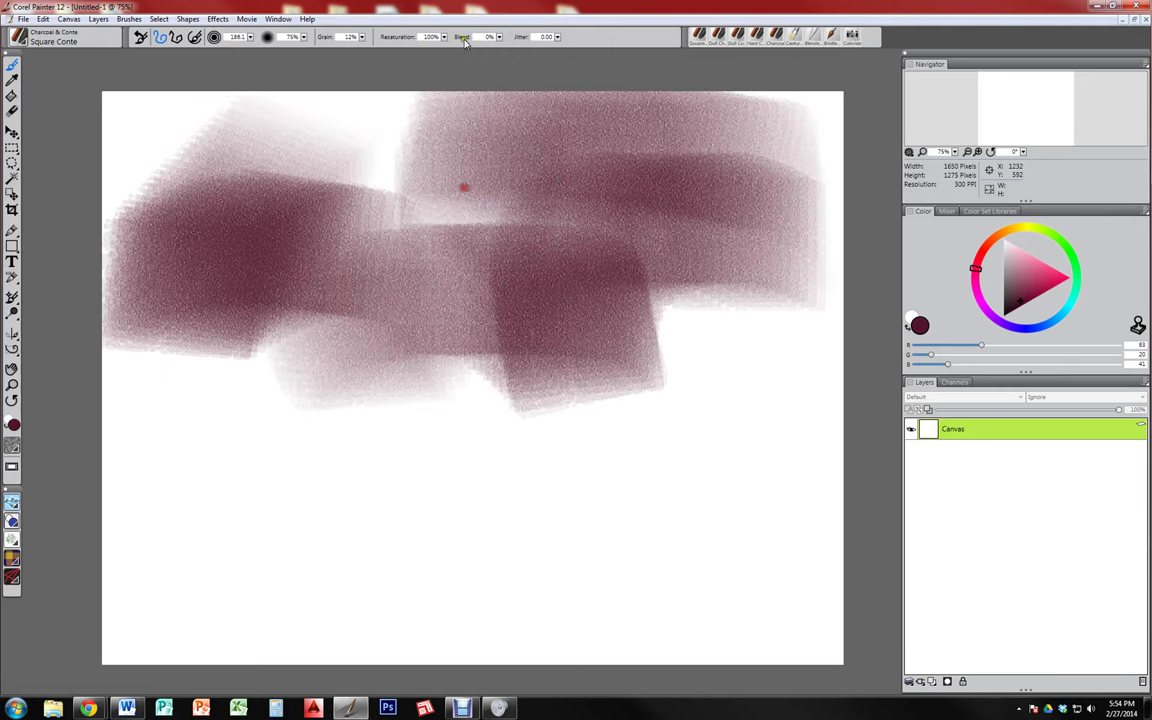
mouse_move(670, 364)
mouse_down()
mouse_move(735, 419)
mouse_move(618, 459)
mouse_move(452, 478)
mouse_move(445, 543)
mouse_up()
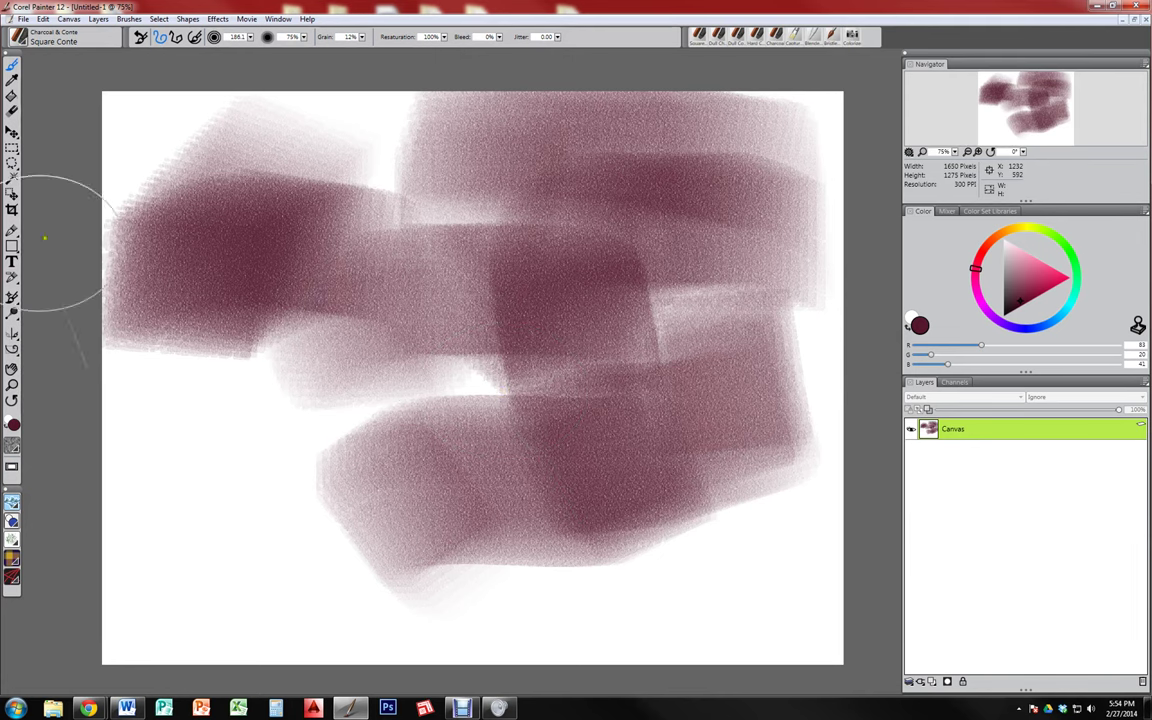
Choose the Bristle Brush variant from Acrylics and try a short dab over the conte strokes
click(24, 45)
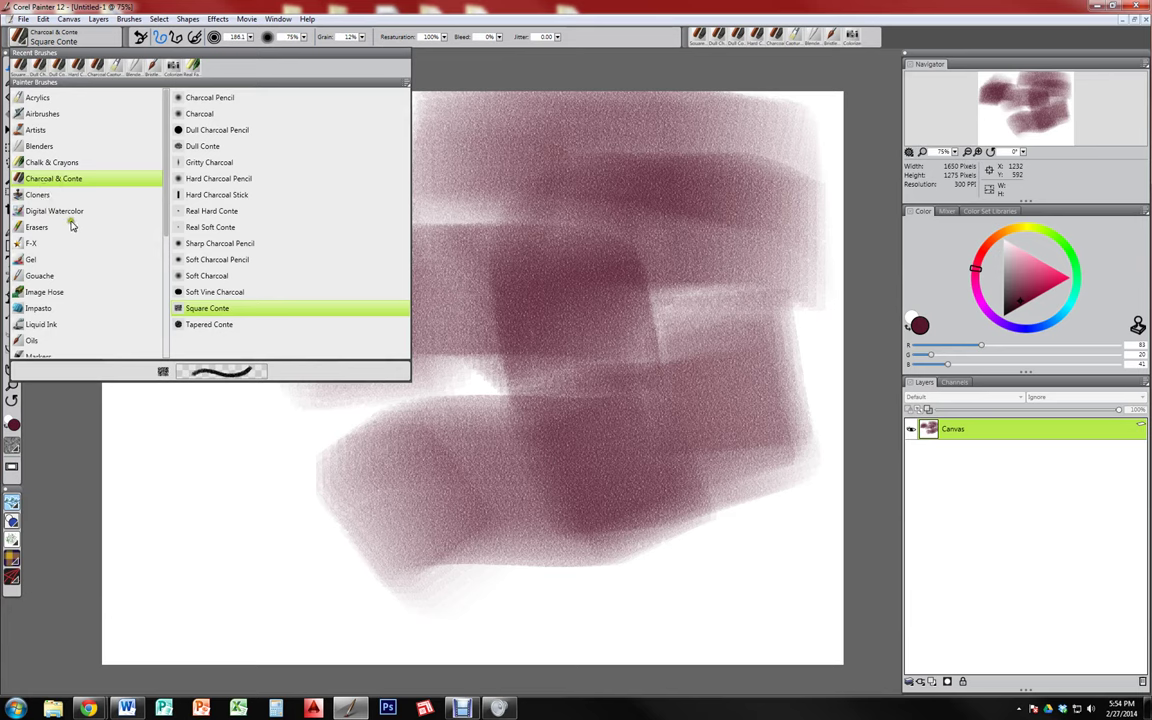
click(40, 98)
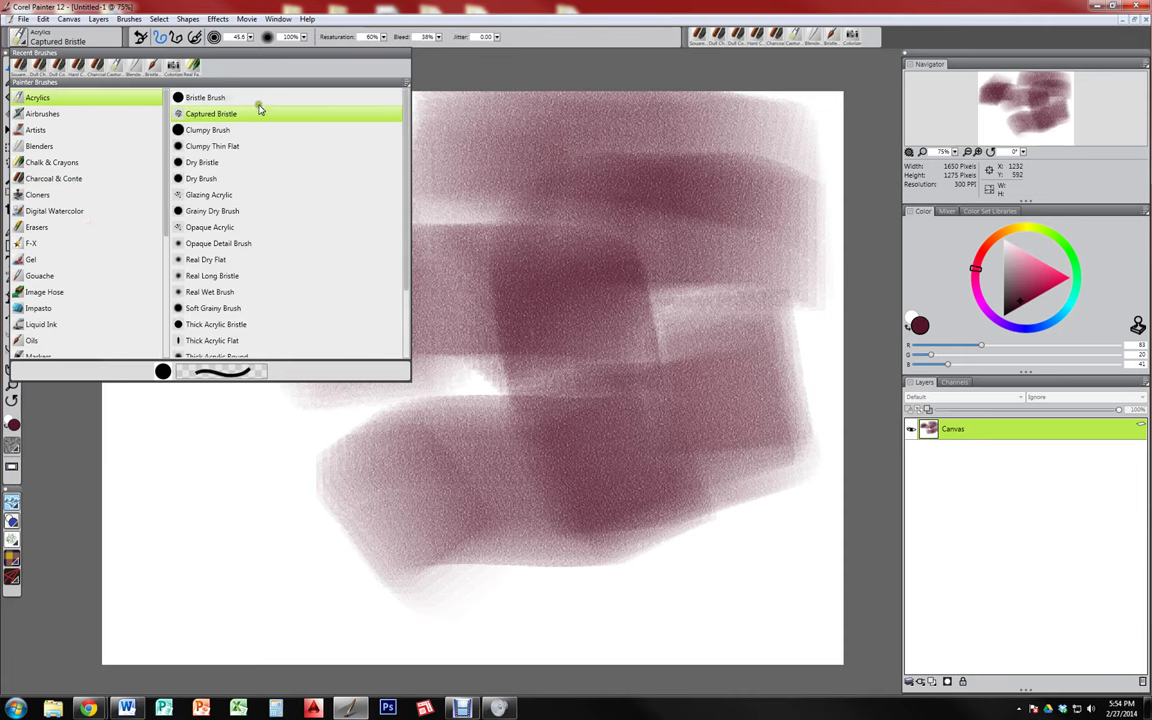
click(244, 97)
mouse_move(456, 208)
mouse_down()
mouse_move(458, 258)
mouse_move(416, 231)
mouse_move(301, 223)
mouse_up()
Switch to the rectangular selection tool, erase all the paint, and draw a narrow 33 by 149 pixel selection
key(r)
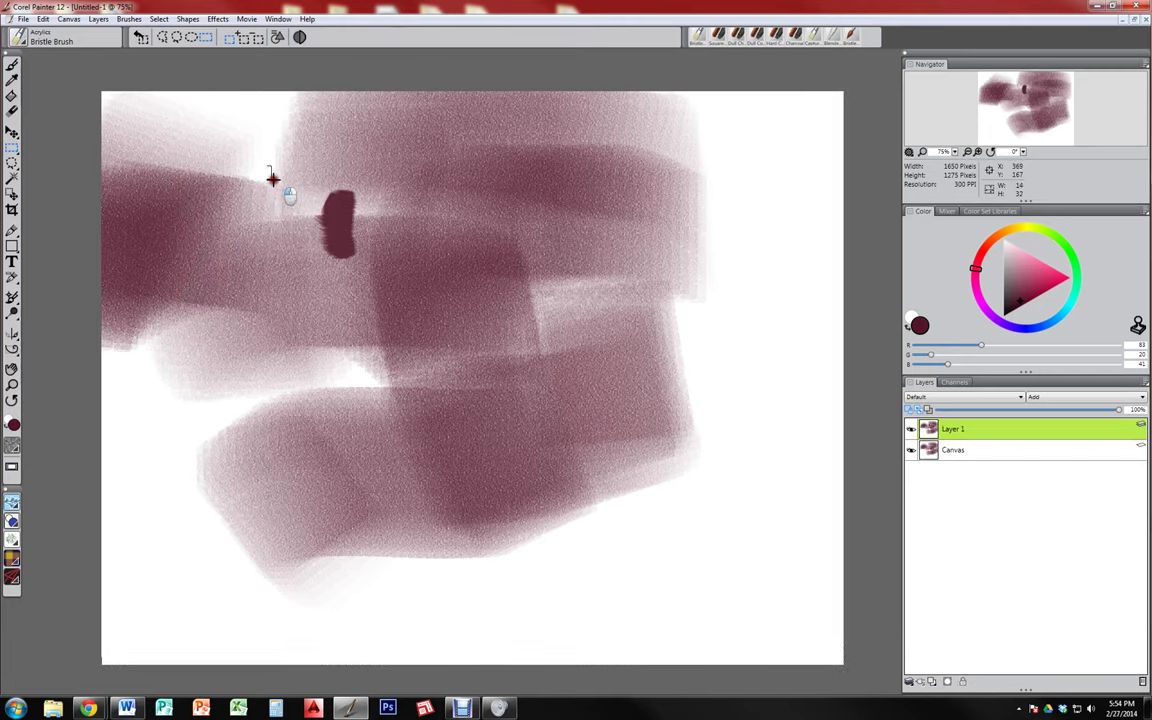
drag(273, 180, 275, 188)
key(BackSpace)
mouse_move(211, 162)
mouse_down()
mouse_move(267, 188)
mouse_move(226, 229)
mouse_up()
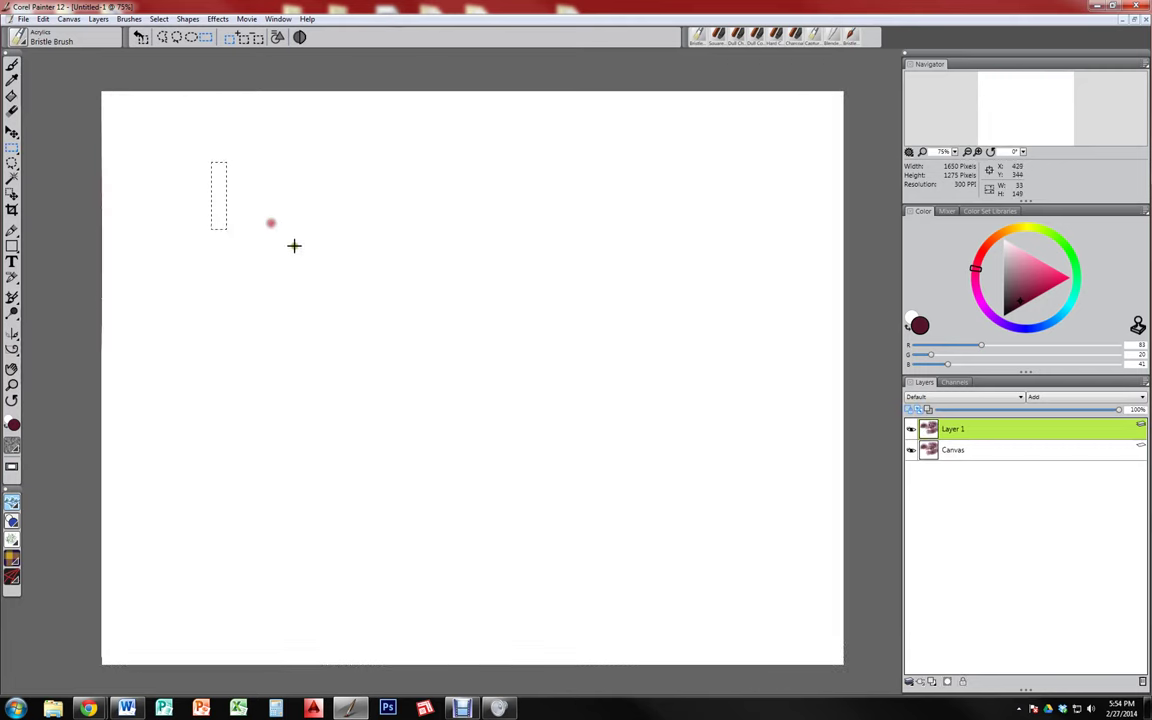
Return to the Brush tool and paint long wavy strokes down the canvas with the Acrylics Bristle Brush
key(b)
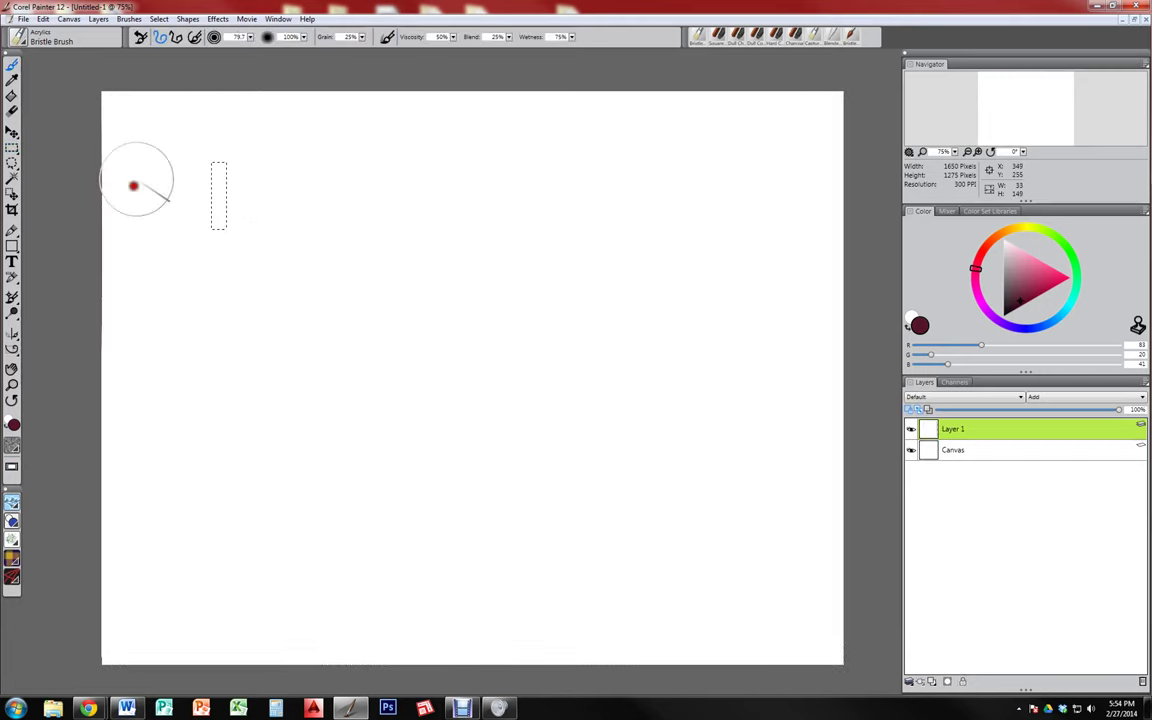
mouse_move(175, 149)
mouse_down()
mouse_move(314, 223)
mouse_move(310, 304)
mouse_move(371, 434)
mouse_up()
mouse_move(357, 142)
mouse_down()
mouse_move(442, 237)
mouse_move(509, 342)
mouse_move(490, 478)
mouse_up()
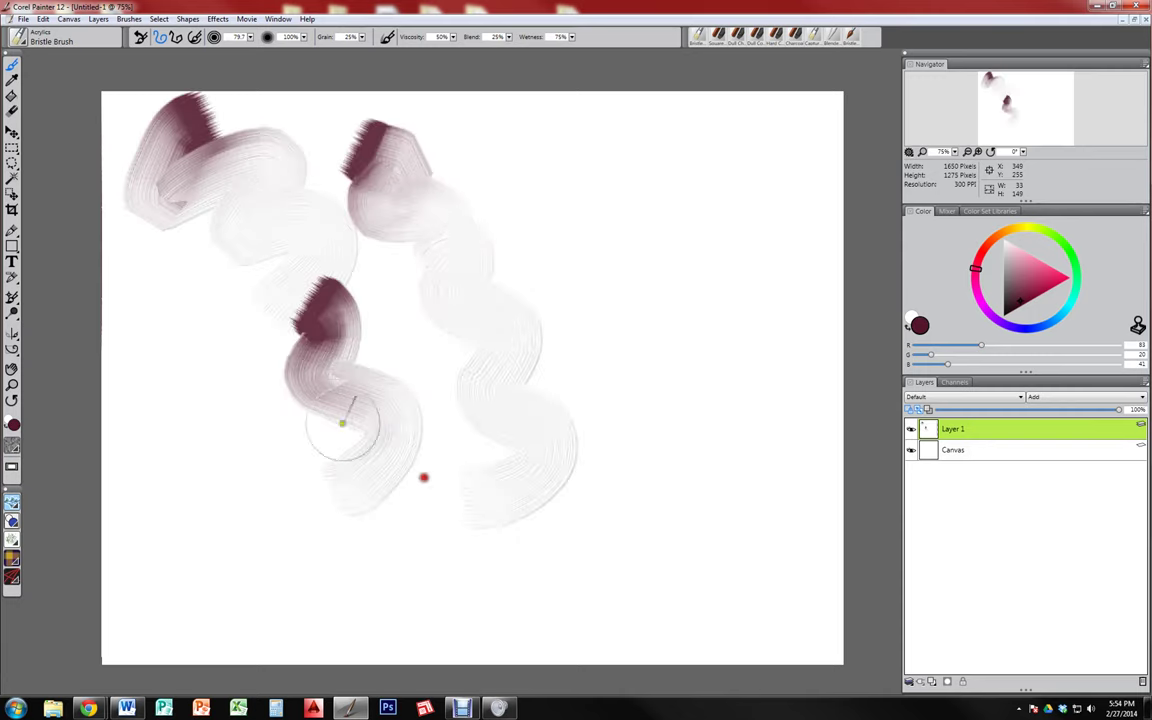
Choose the Acrylics Dry Brush variant and paint a short hooked stroke in the upper-right part of the canvas
click(20, 42)
click(201, 178)
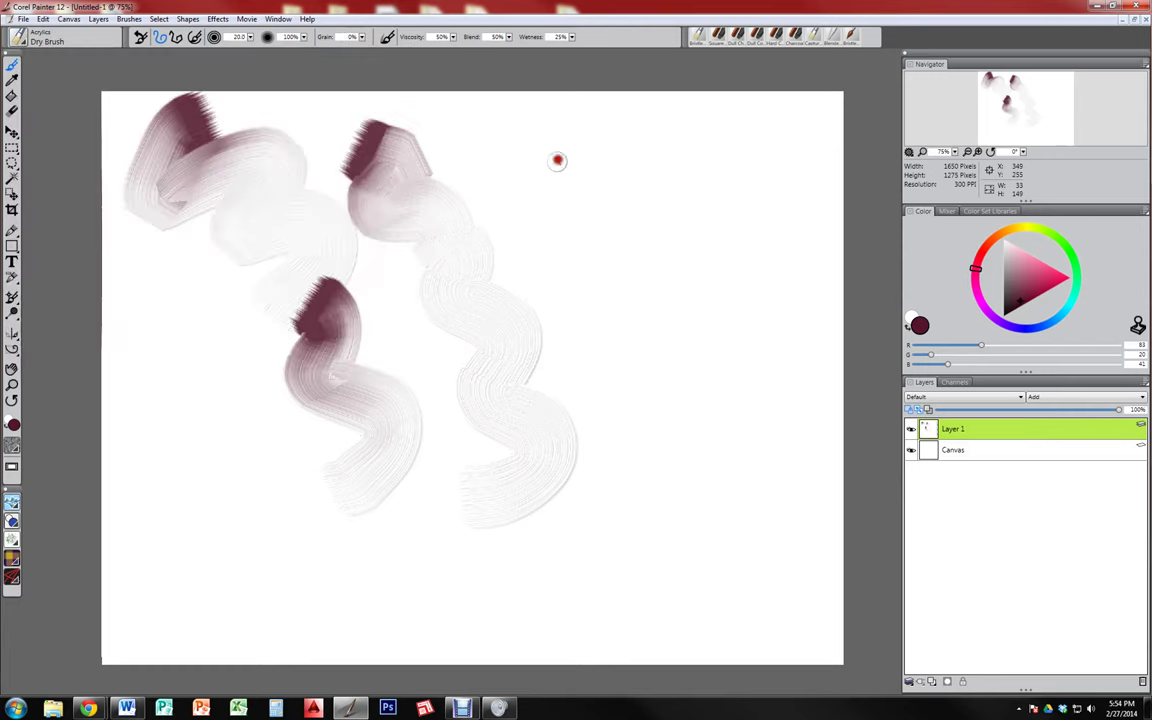
drag(552, 162, 648, 182)
Choose Bristle Oils from the Oils category, set its size to 46.7, and paint a zigzag below the Dry Brush stroke
click(24, 42)
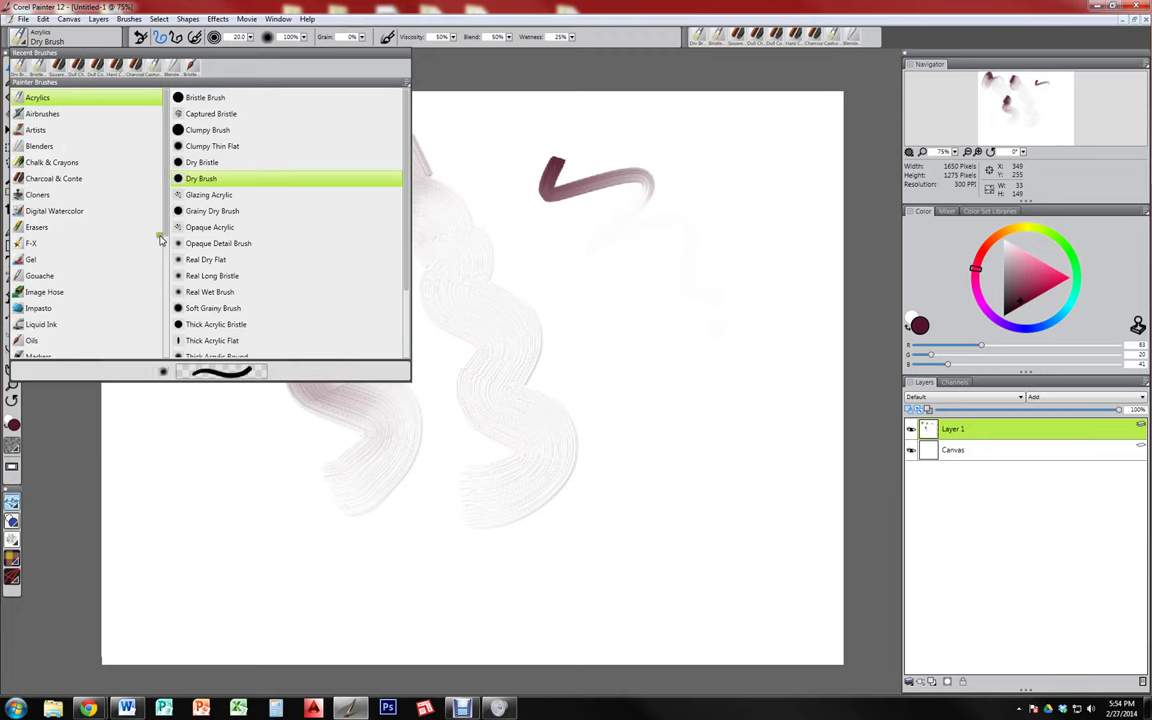
drag(168, 230, 150, 284)
click(72, 213)
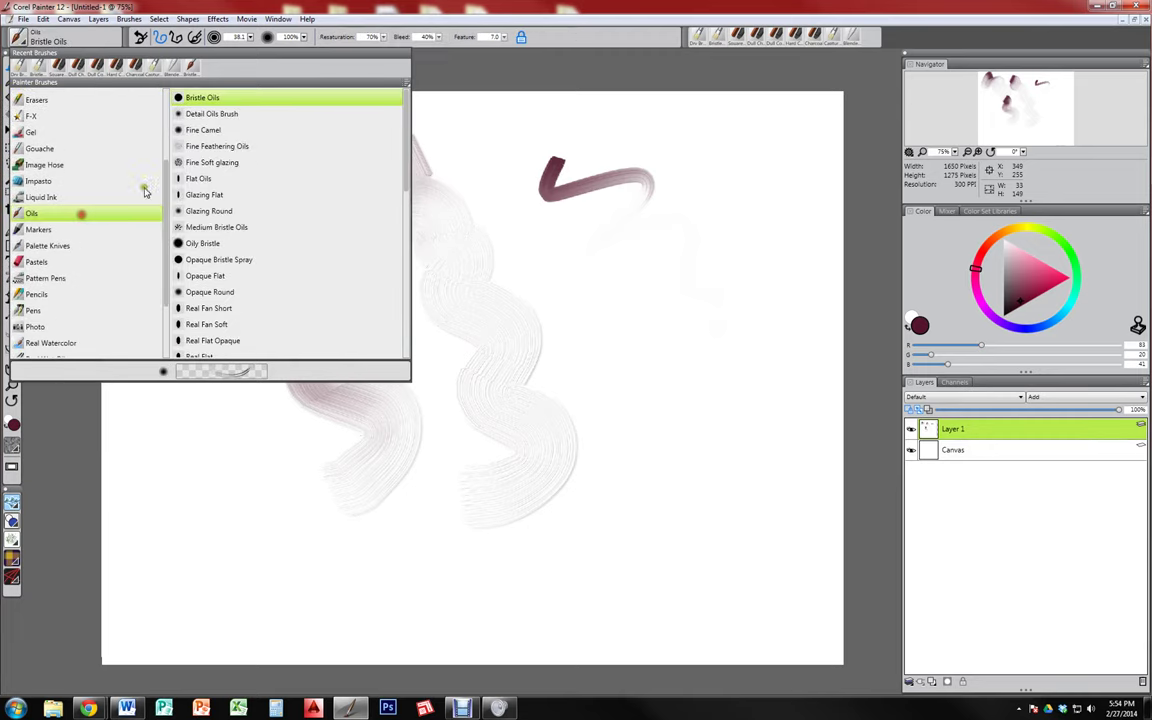
click(251, 105)
mouse_move(625, 235)
mouse_down()
mouse_move(697, 206)
mouse_move(748, 222)
mouse_move(728, 276)
mouse_move(671, 265)
mouse_move(680, 263)
mouse_up()
mouse_move(697, 201)
mouse_down()
mouse_move(614, 240)
mouse_move(633, 308)
mouse_move(634, 410)
mouse_up()
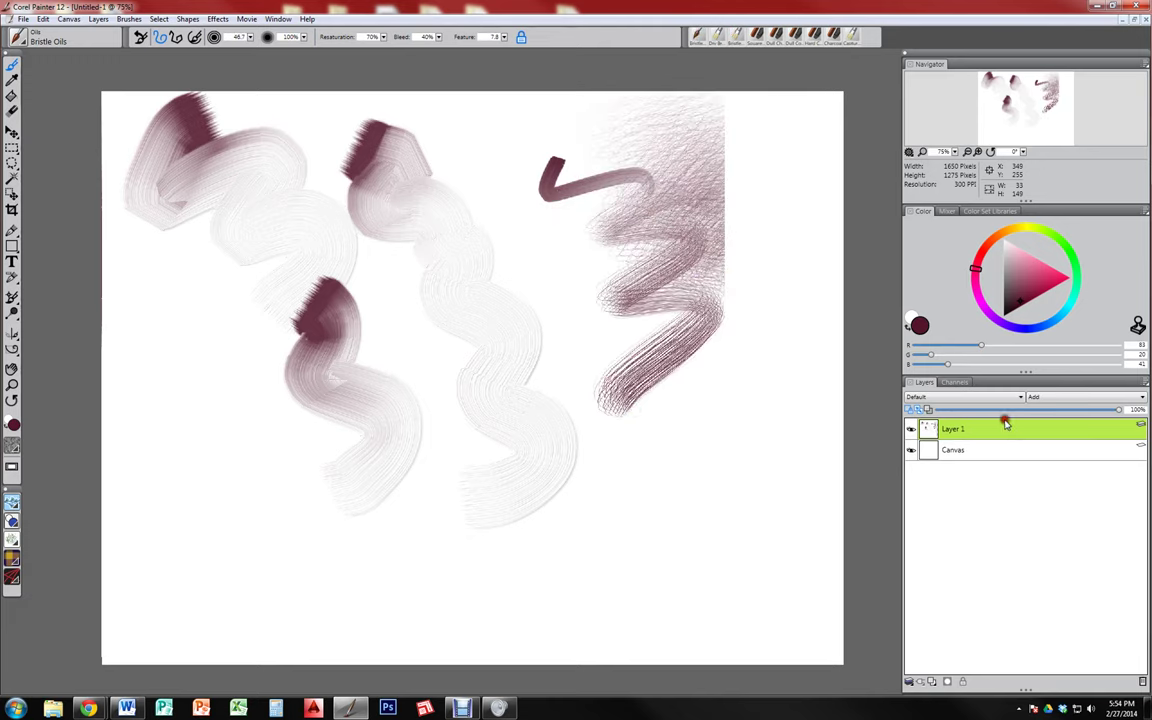
Clear the paint from Layer 1 and delete the layer, leaving only the Canvas
key(Delete)
click(1005, 450)
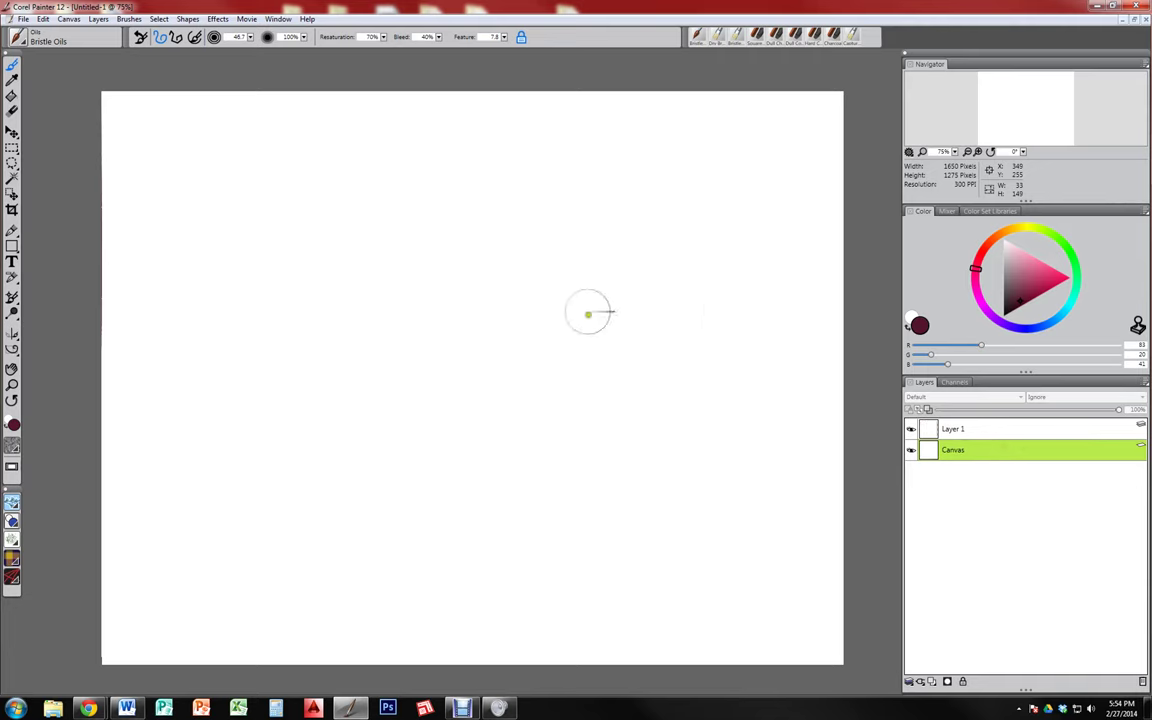
click(1024, 434)
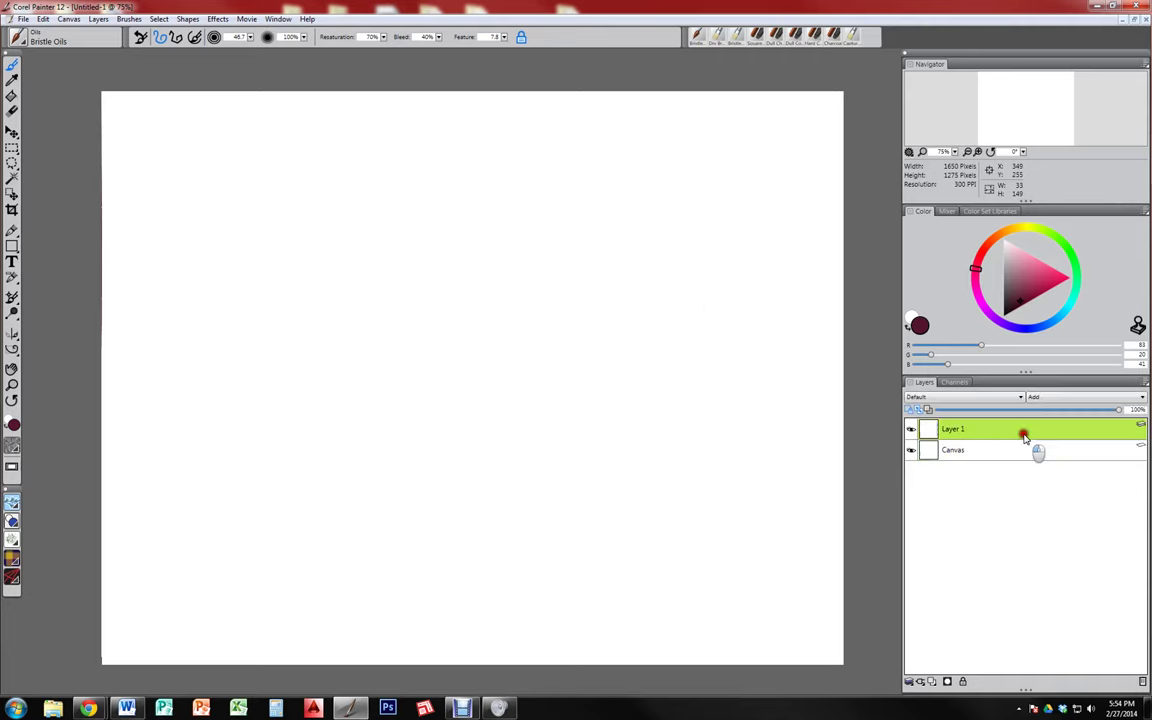
click(1143, 681)
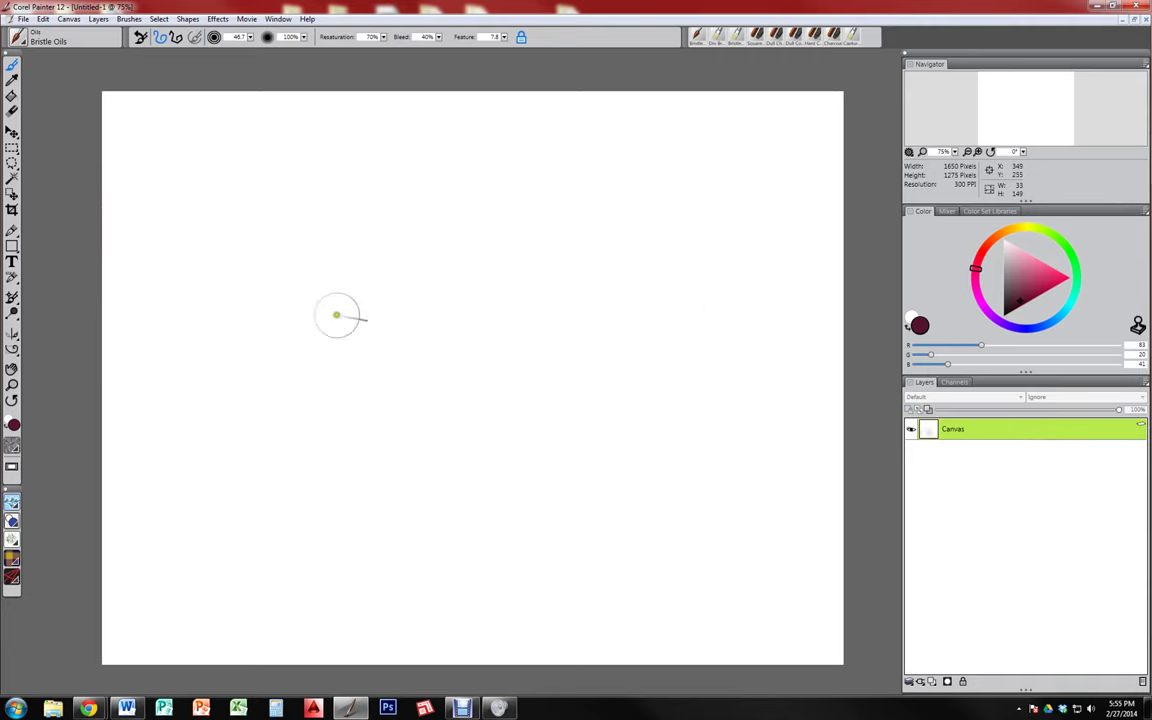
Paint loose zigzag strokes in the upper-left of the canvas with Bristle Oils, plus a faint curved stroke below
mouse_move(249, 208)
mouse_down()
mouse_move(186, 287)
mouse_move(323, 262)
mouse_move(275, 309)
mouse_up()
mouse_move(215, 175)
mouse_down()
mouse_move(176, 280)
mouse_move(276, 272)
mouse_move(372, 283)
mouse_up()
drag(356, 366, 388, 434)
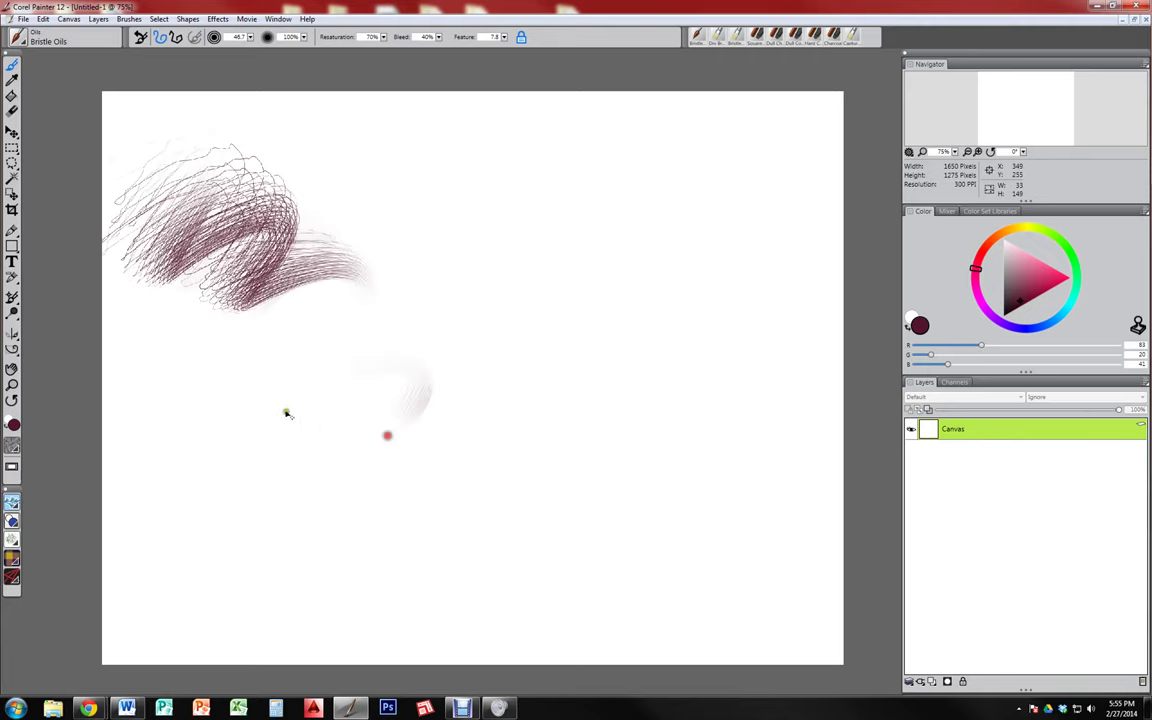
Enlarge Bristle Oils to size 53.1 for two long wavy strokes, and paint a denser wavy stroke at size 30
ctrl+alt+drag(239, 411, 257, 393)
mouse_move(133, 343)
mouse_down()
mouse_move(267, 381)
mouse_move(273, 501)
mouse_move(309, 602)
mouse_up()
mouse_move(376, 185)
mouse_down()
mouse_move(390, 333)
mouse_move(462, 555)
mouse_up()
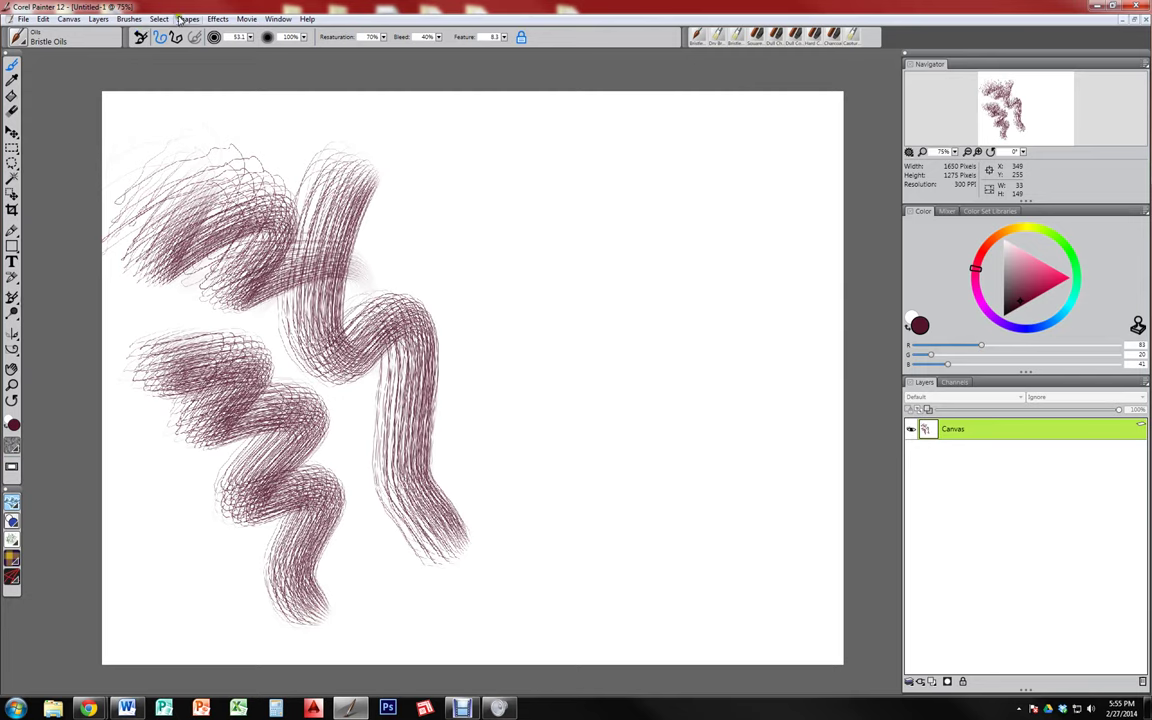
mouse_move(462, 213)
mouse_down()
mouse_move(437, 288)
mouse_move(512, 434)
mouse_up()
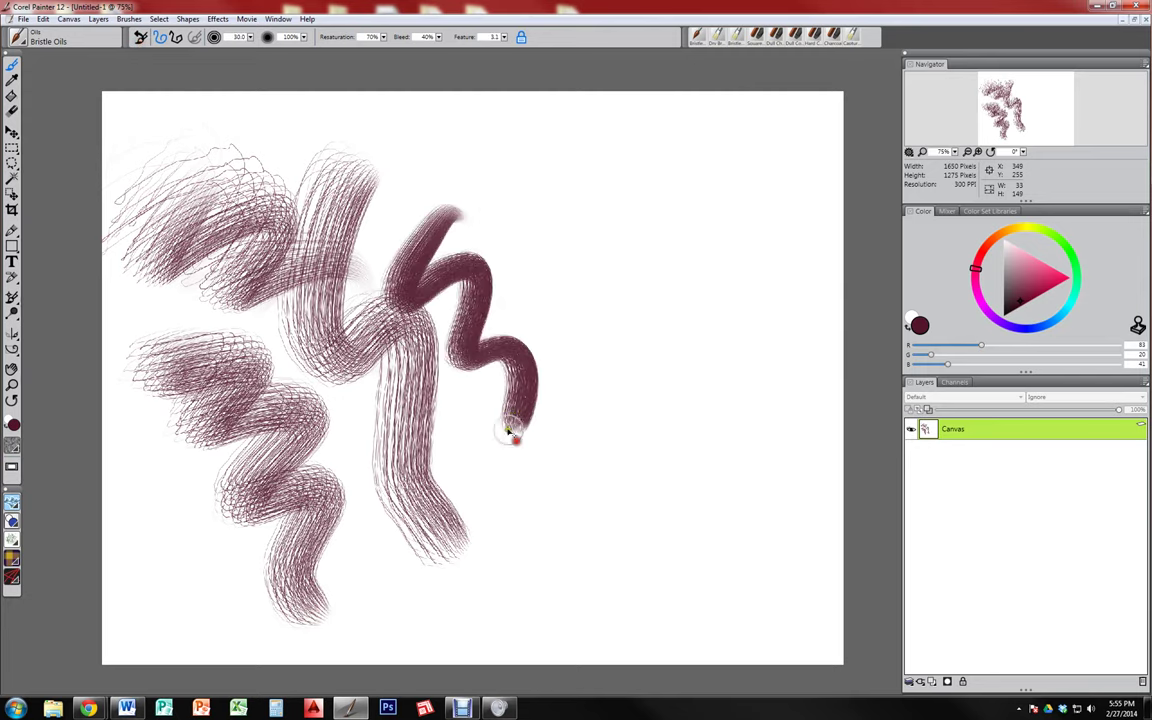
Clear the whole canvas, then paint a wide zigzag across its upper part and a long curved stroke below with Bristle Oils
key(ctrl+a)
key(BackSpace)
mouse_move(190, 142)
mouse_down()
mouse_move(227, 189)
mouse_move(283, 218)
mouse_move(401, 164)
mouse_move(434, 216)
mouse_move(554, 186)
mouse_move(692, 185)
mouse_up()
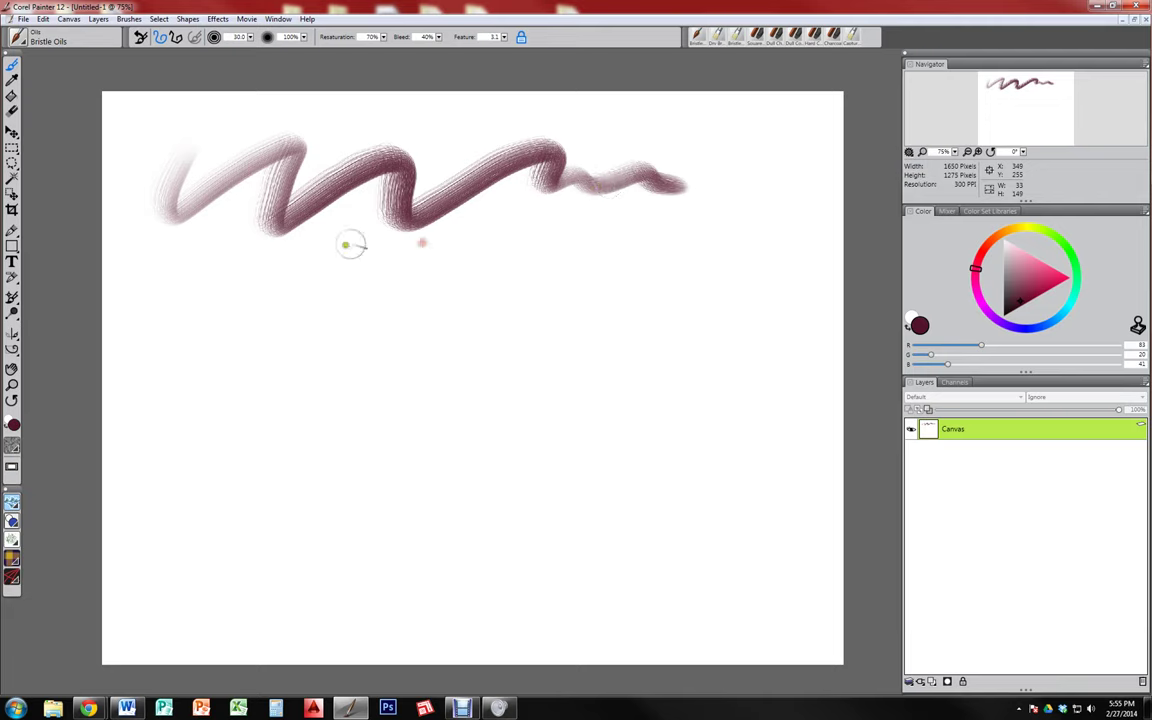
drag(366, 262, 843, 218)
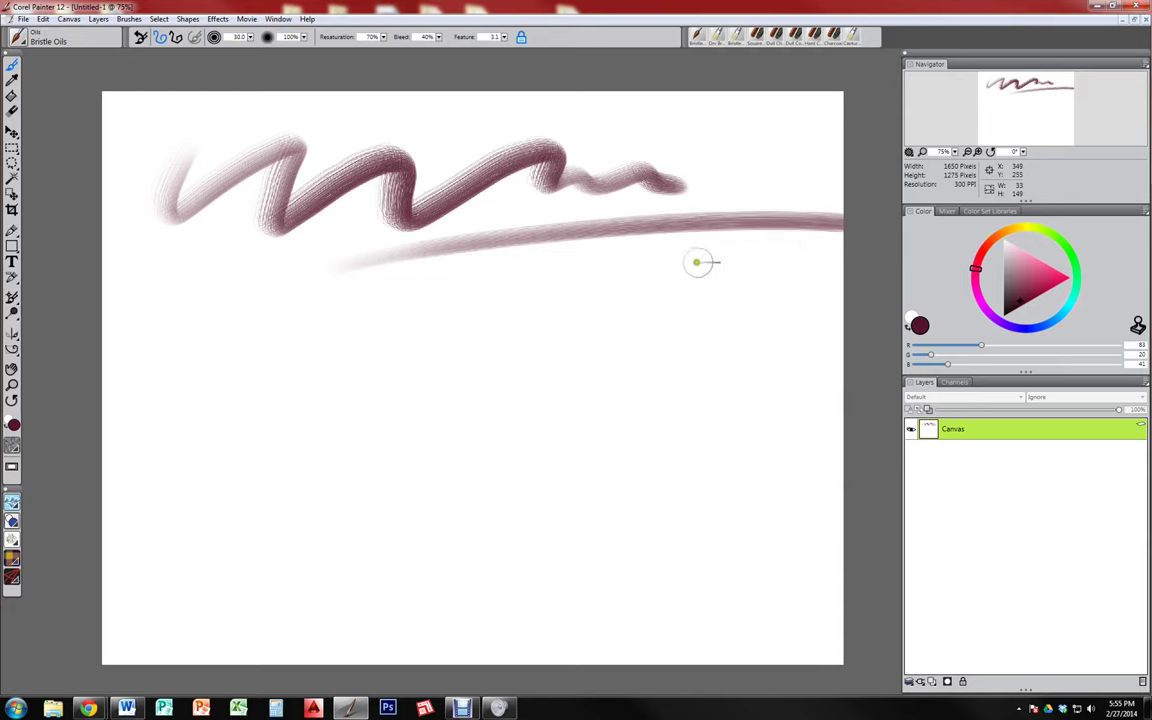
Choose Pattern Chalk from the Pattern Pens category and paint a wavy vine stroke across the canvas below the oil strokes
click(18, 40)
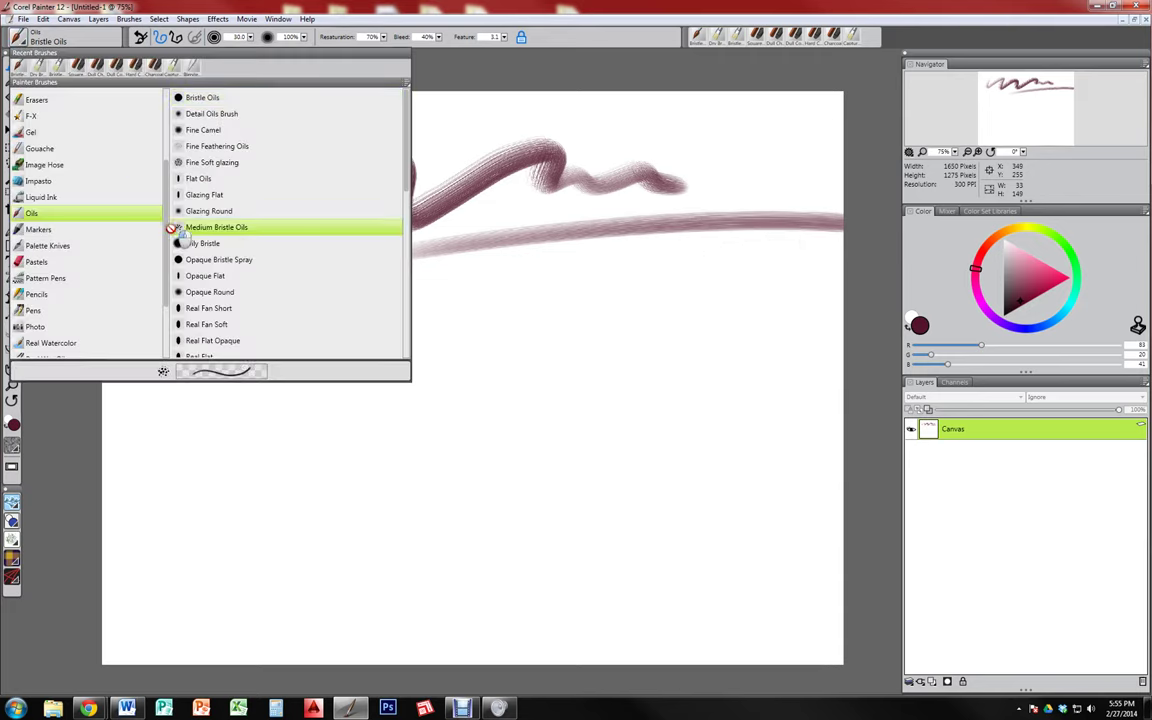
click(65, 278)
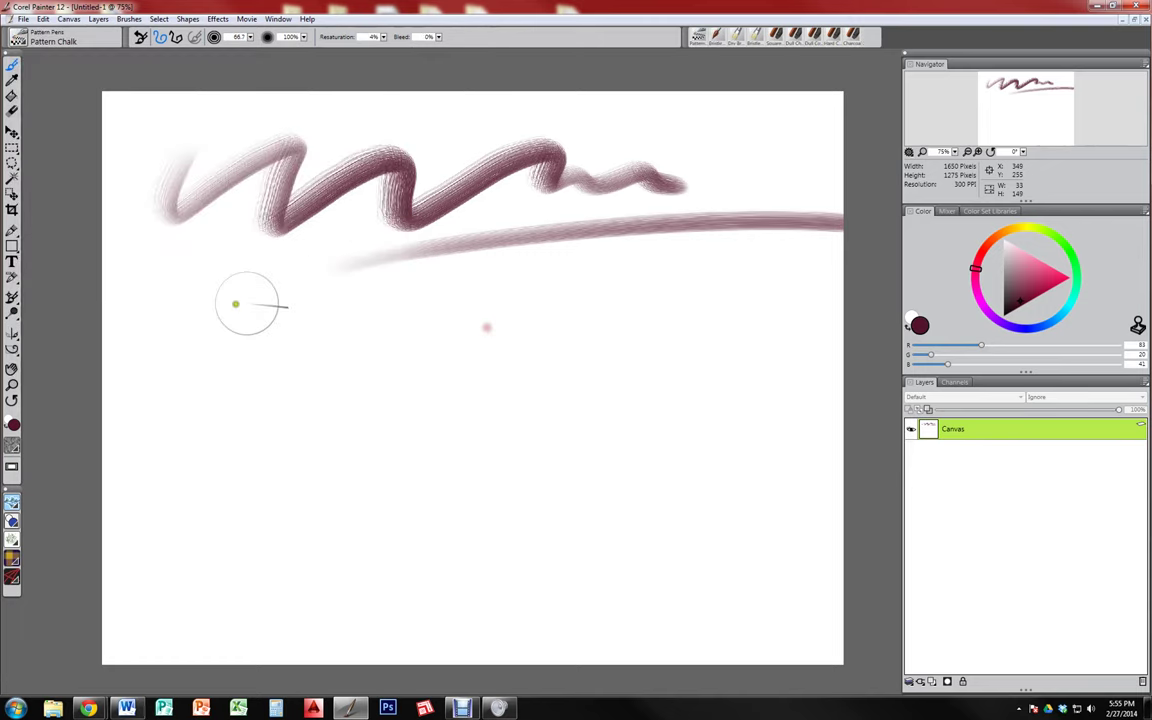
mouse_move(185, 337)
mouse_down()
mouse_move(241, 321)
mouse_move(369, 330)
mouse_move(490, 306)
mouse_move(547, 332)
mouse_move(600, 296)
mouse_move(675, 349)
mouse_move(754, 292)
mouse_move(783, 330)
mouse_up()
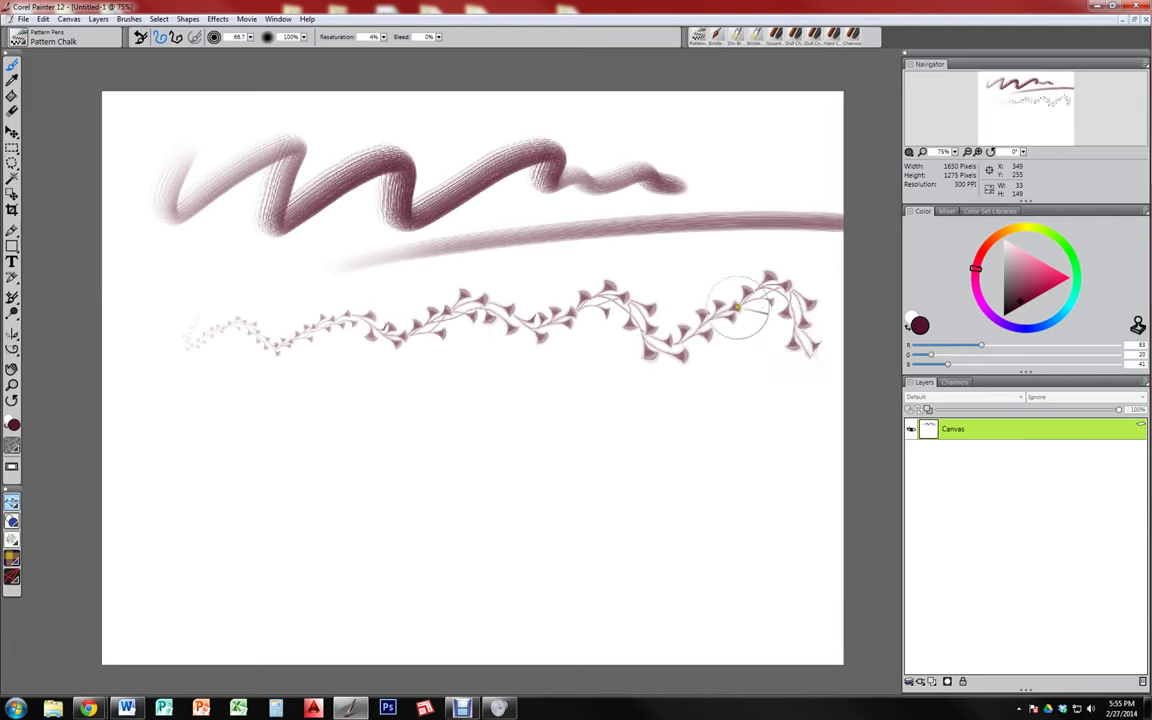
Switch the pattern to the green leafy vine and paint a wavy Pattern Chalk stroke below the first vine
click(12, 506)
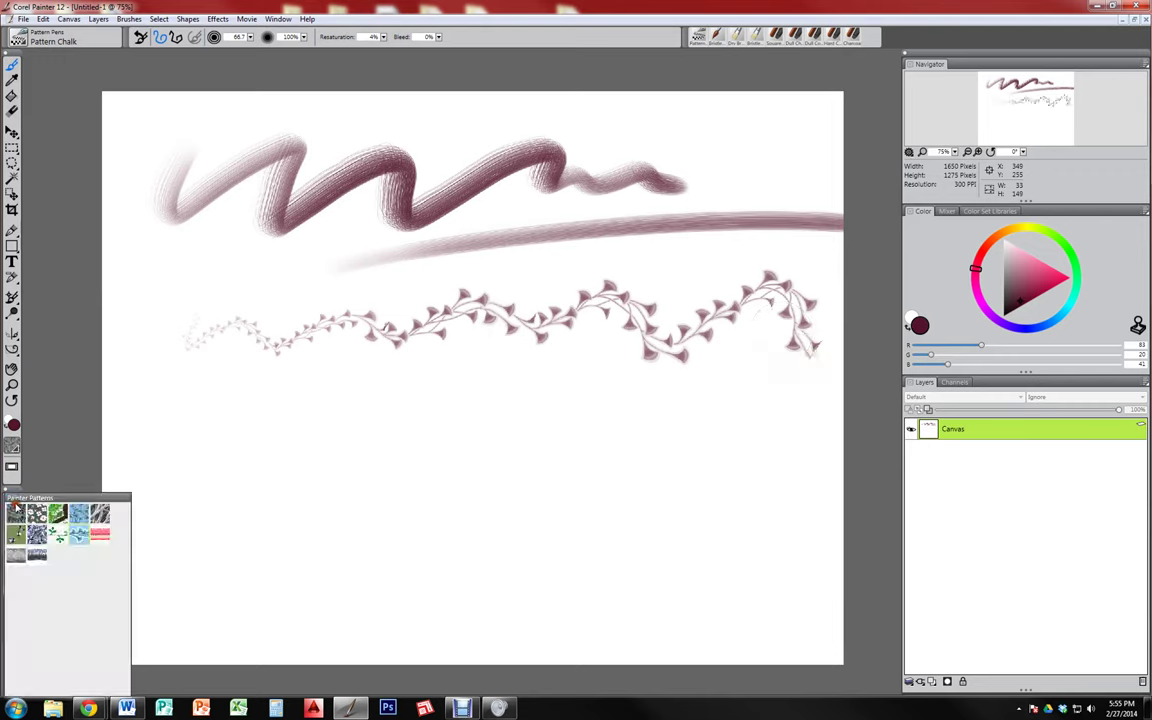
click(195, 443)
click(14, 498)
click(63, 540)
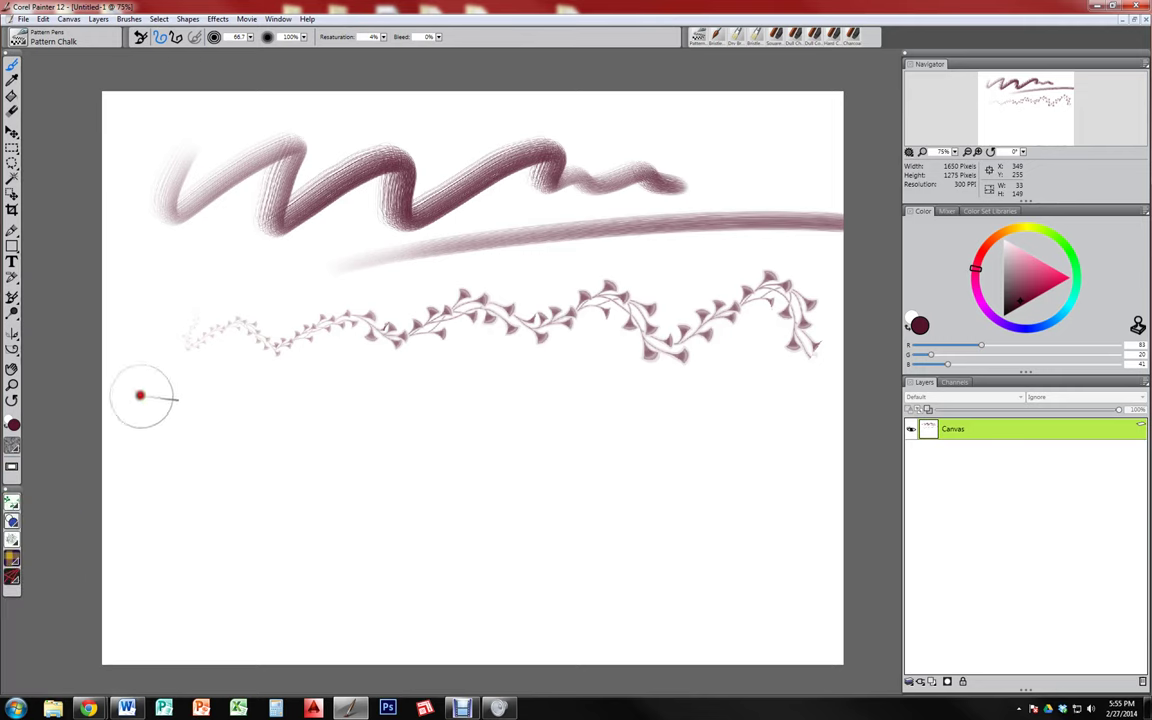
mouse_move(141, 393)
mouse_down()
mouse_move(216, 401)
mouse_move(297, 377)
mouse_move(387, 407)
mouse_move(412, 384)
mouse_move(466, 403)
mouse_move(514, 386)
mouse_move(578, 409)
mouse_move(602, 398)
mouse_move(791, 428)
mouse_up()
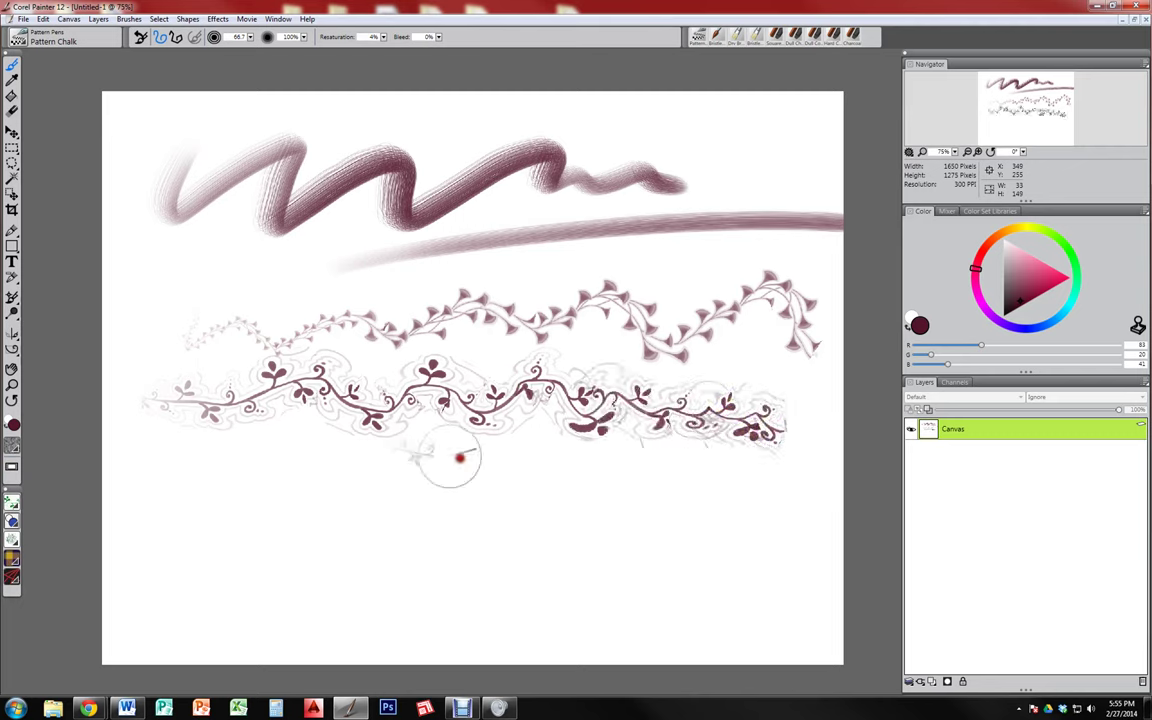
Paint further leafy vine strokes below, including a tight scribble, overlapping back-and-forth lines and short straight strokes
drag(400, 452, 812, 490)
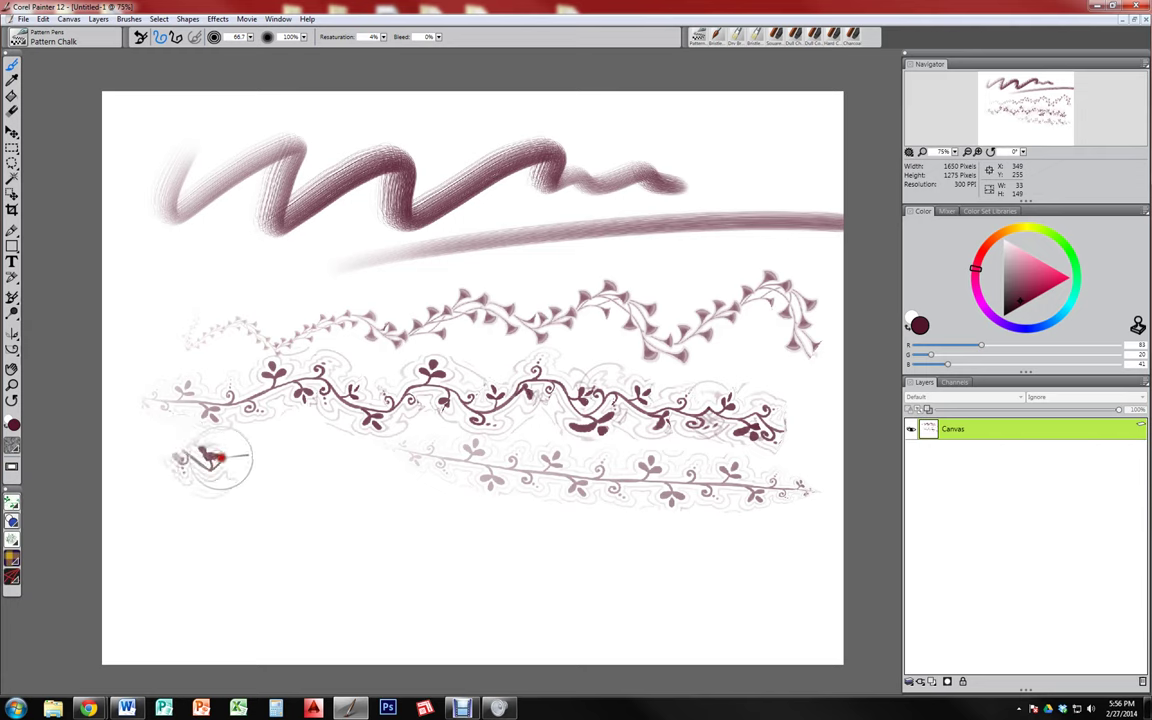
mouse_move(213, 458)
mouse_down()
mouse_move(481, 504)
mouse_move(517, 497)
mouse_move(595, 470)
mouse_up()
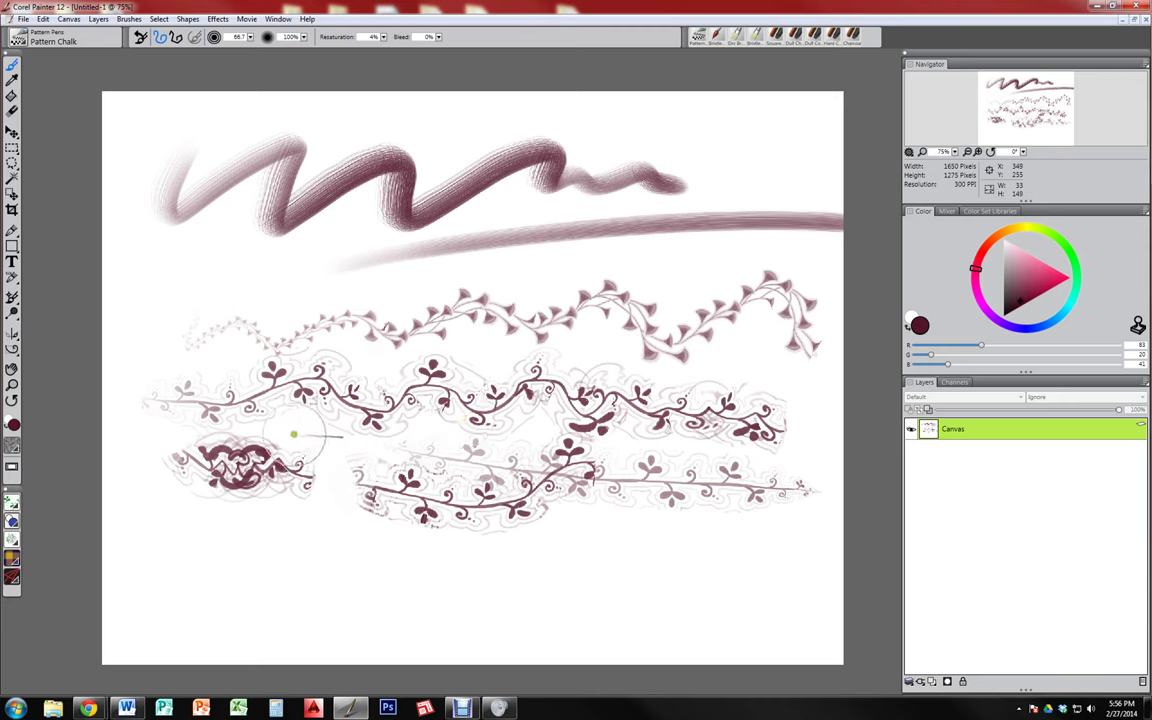
mouse_move(576, 494)
mouse_down()
mouse_move(791, 487)
mouse_move(761, 496)
mouse_move(546, 484)
mouse_move(807, 502)
mouse_move(628, 510)
mouse_up()
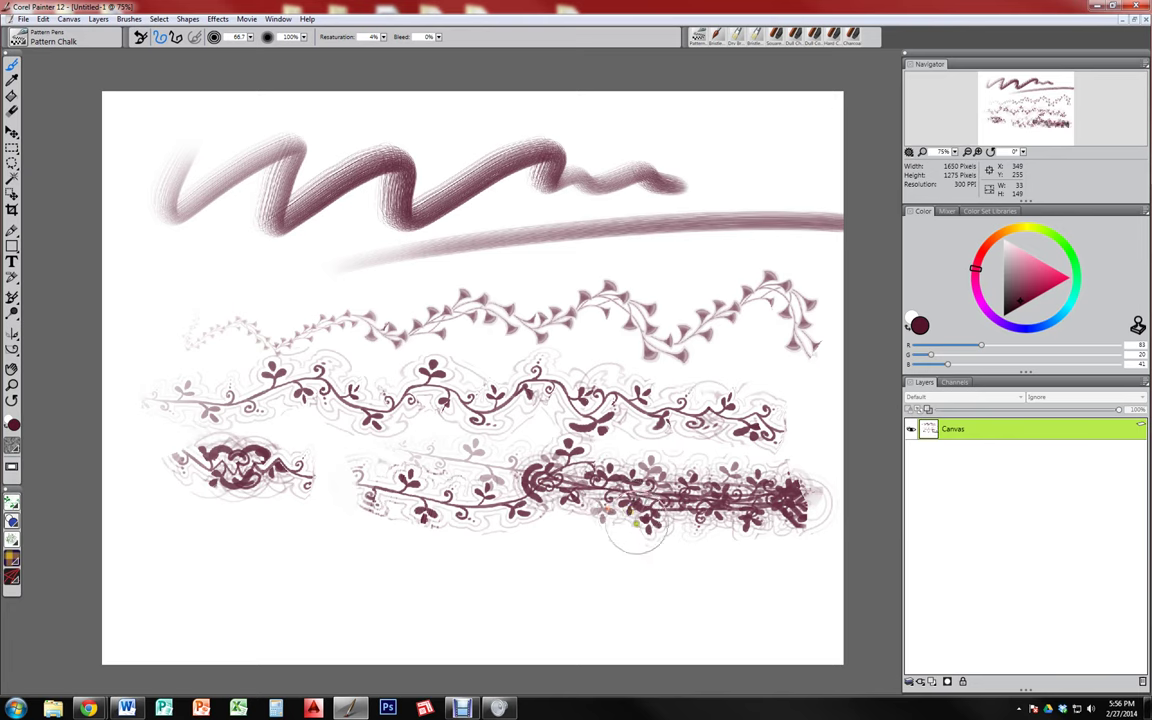
mouse_move(446, 563)
mouse_down()
mouse_move(613, 559)
mouse_move(874, 604)
mouse_up()
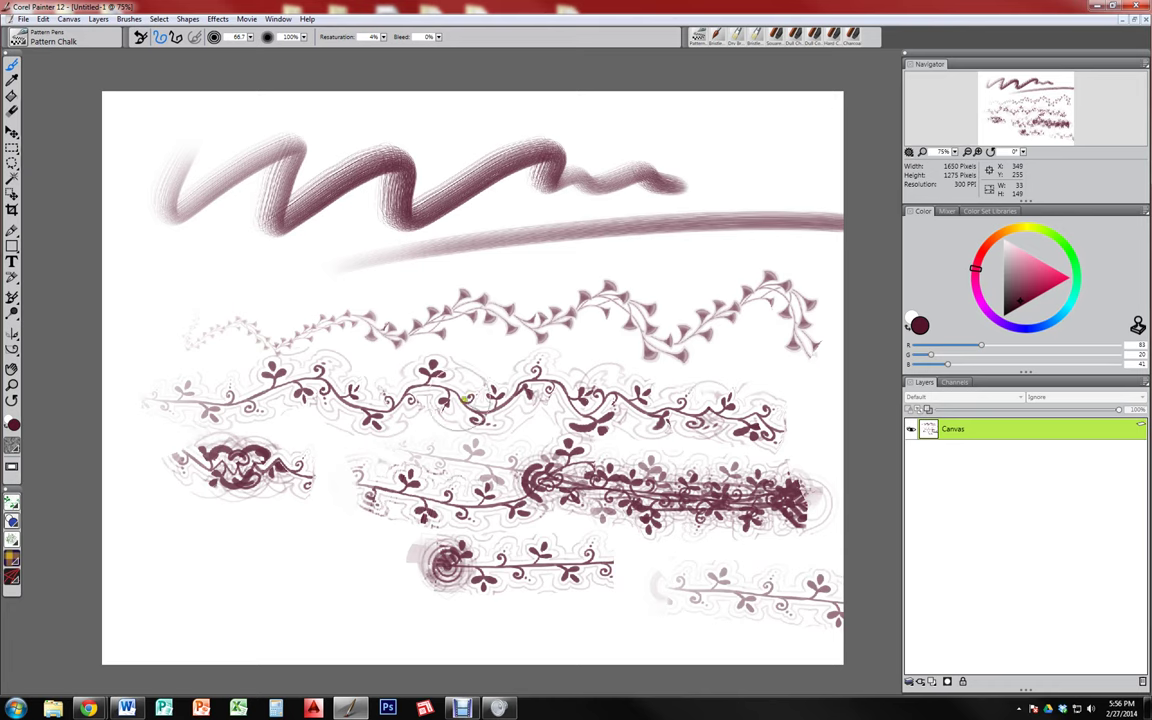
Select the canvas area below the first vine stroke with a rectangular selection and delete its contents
click(13, 148)
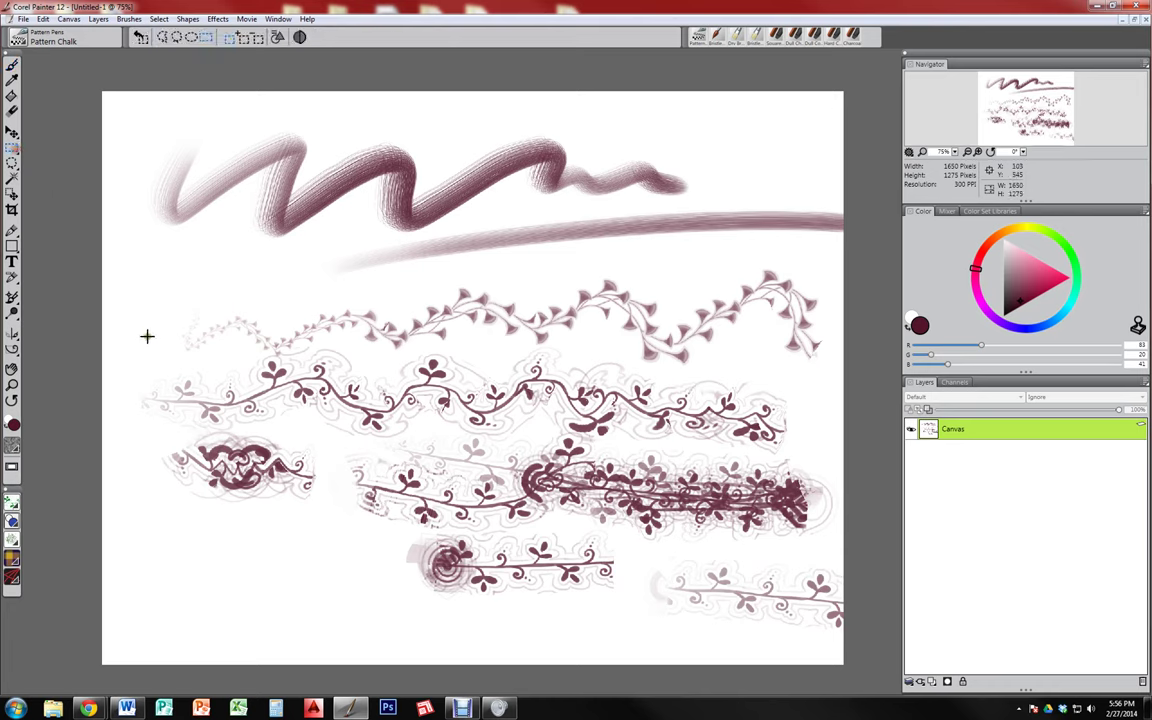
drag(117, 357, 900, 507)
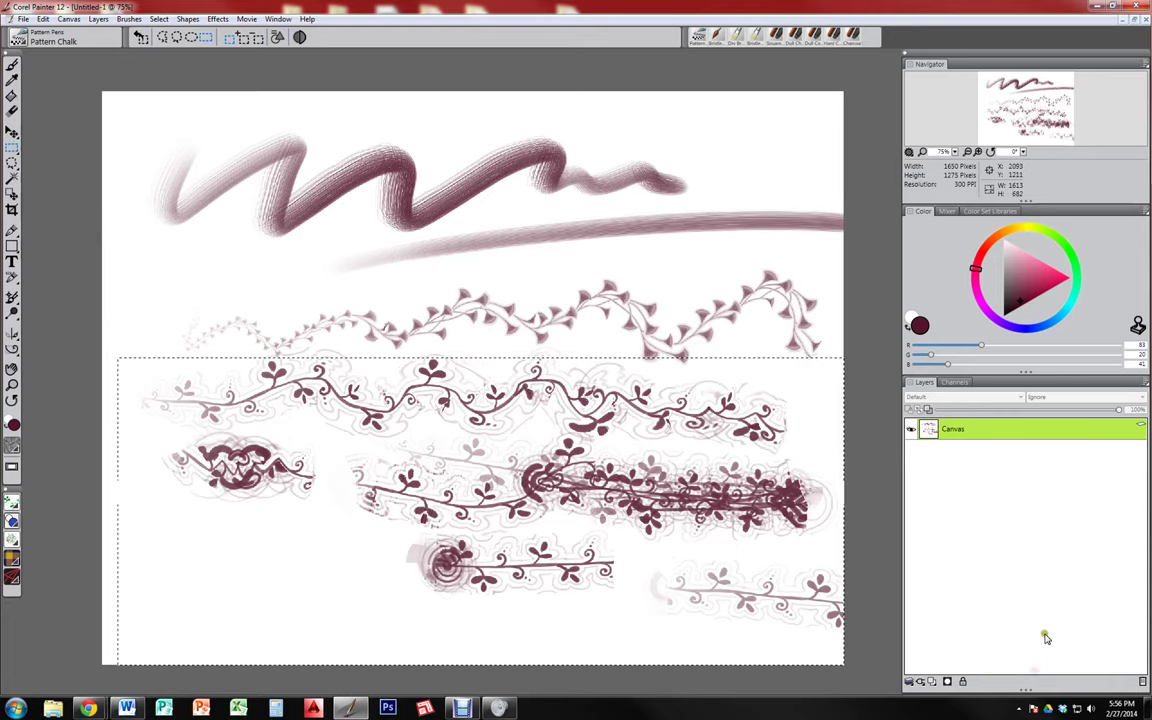
key(Delete)
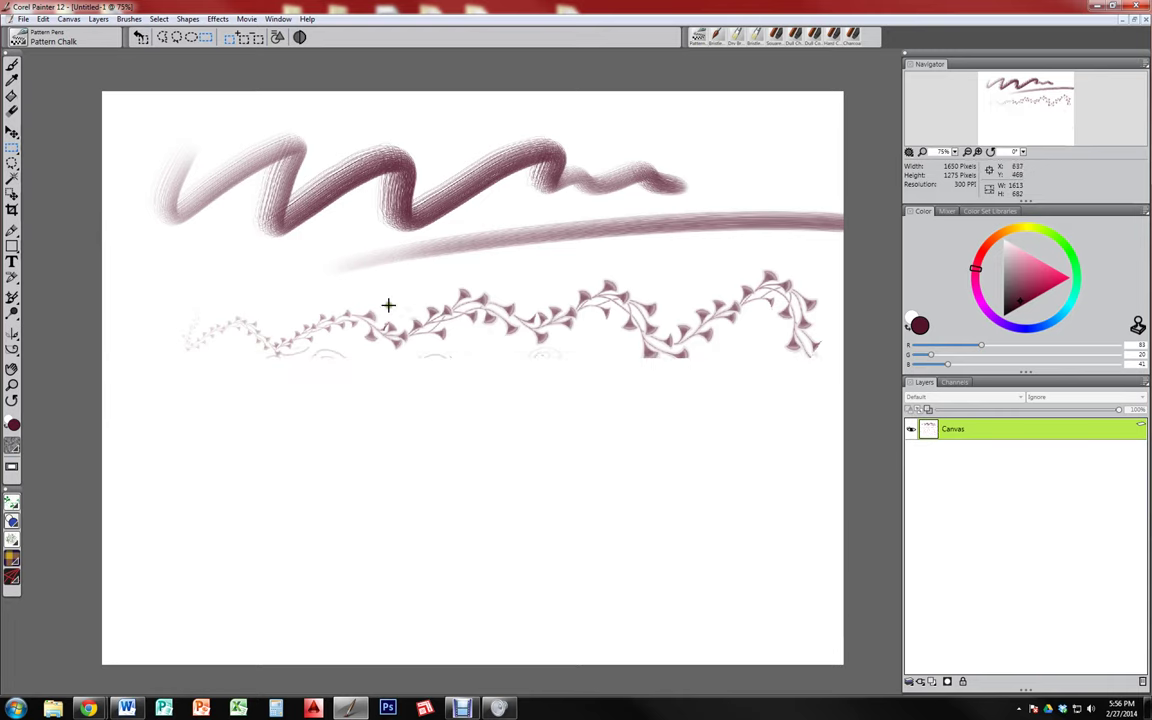
Choose Depth Lofter from the Impasto category and brush raised depth over the middle of the oil zigzag
click(20, 40)
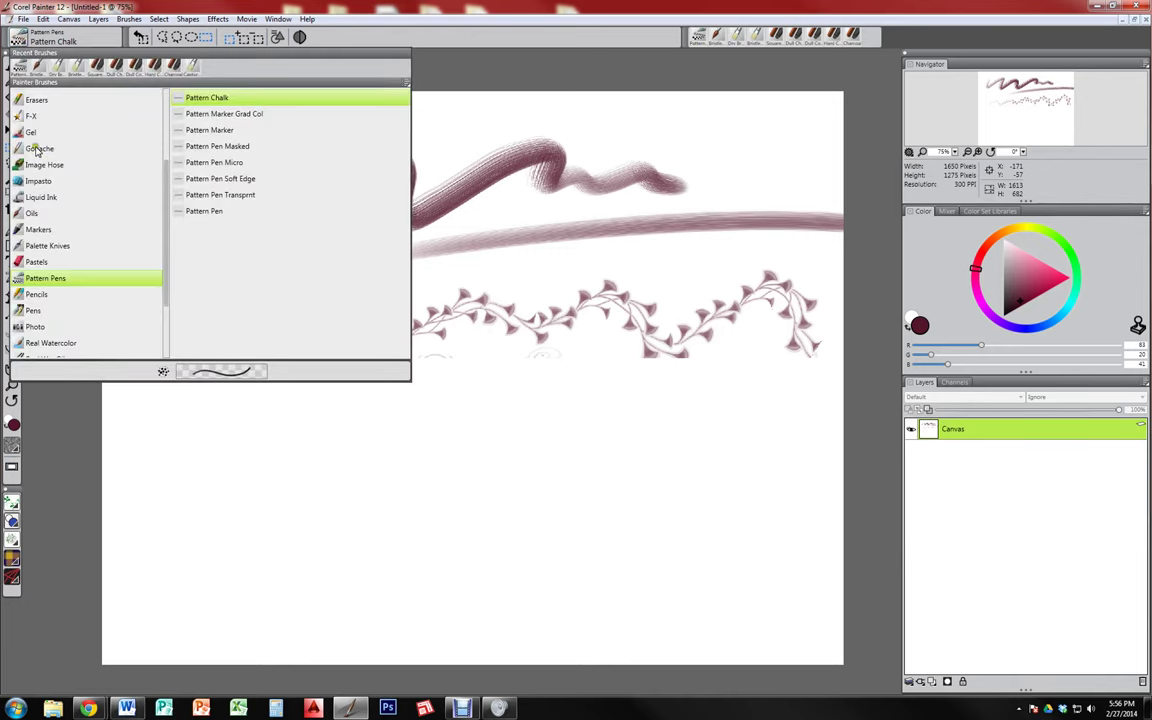
click(50, 184)
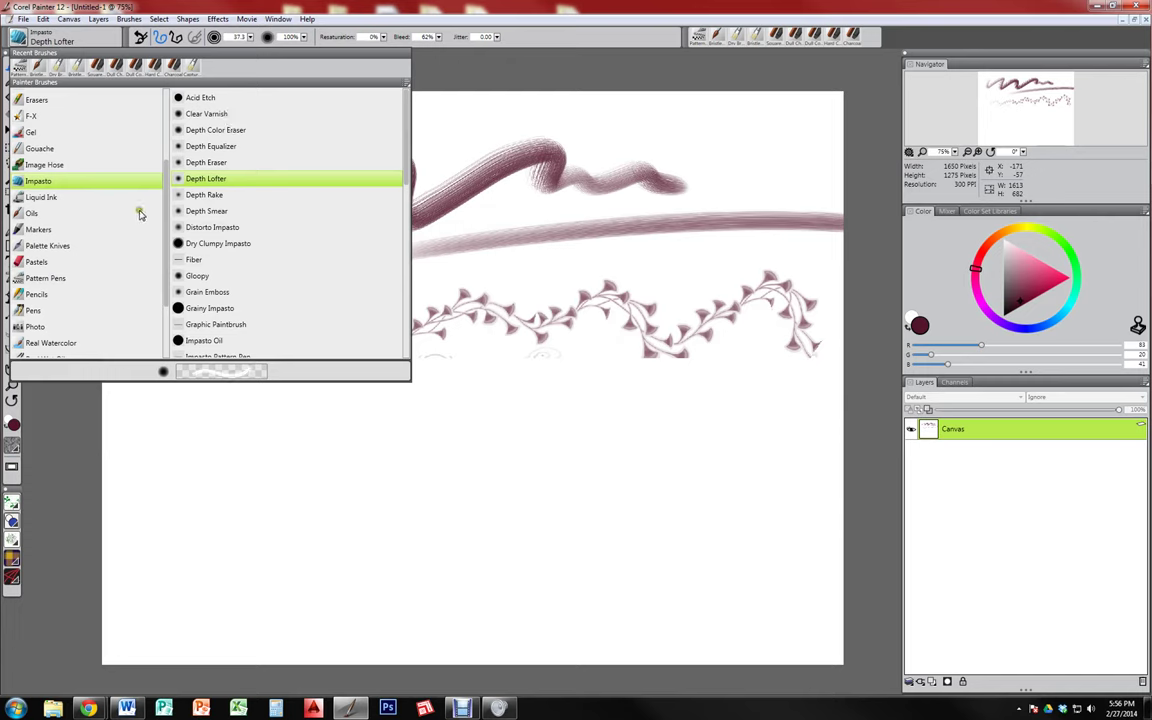
click(234, 180)
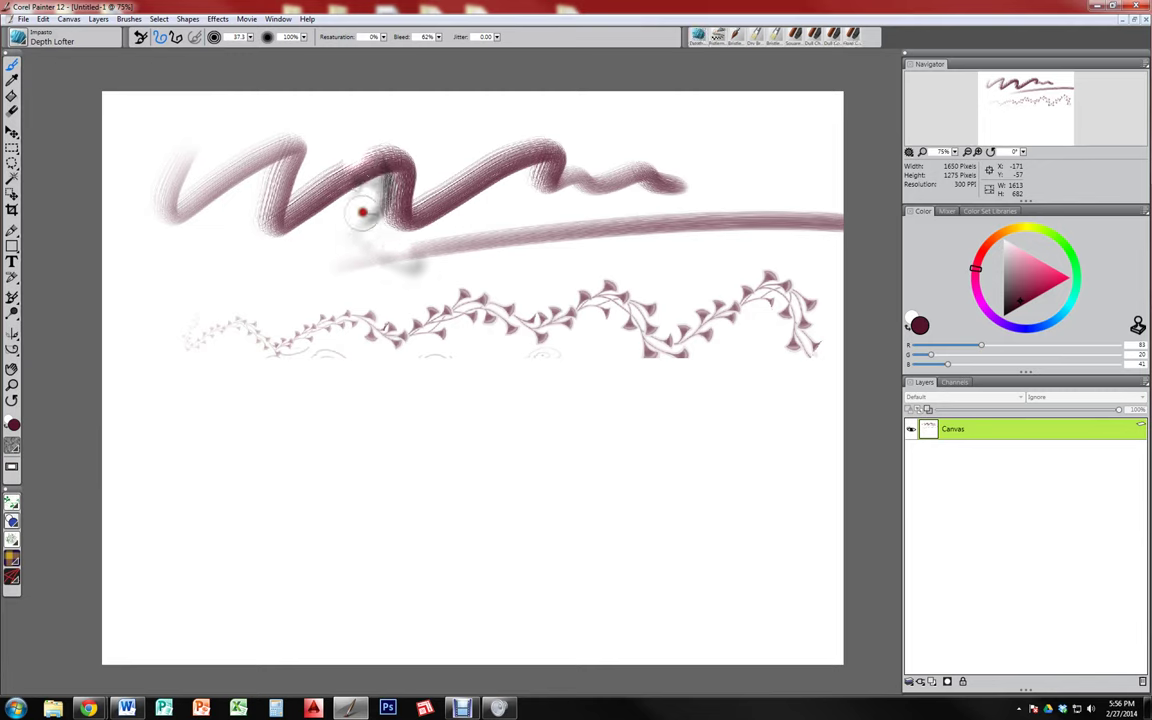
mouse_move(360, 168)
mouse_down()
mouse_move(420, 170)
mouse_move(387, 170)
mouse_move(405, 173)
mouse_move(388, 183)
mouse_move(412, 188)
mouse_move(360, 180)
mouse_move(422, 189)
mouse_move(353, 178)
mouse_move(429, 204)
mouse_move(422, 221)
mouse_move(419, 204)
mouse_move(425, 233)
mouse_move(433, 219)
mouse_move(367, 205)
mouse_up()
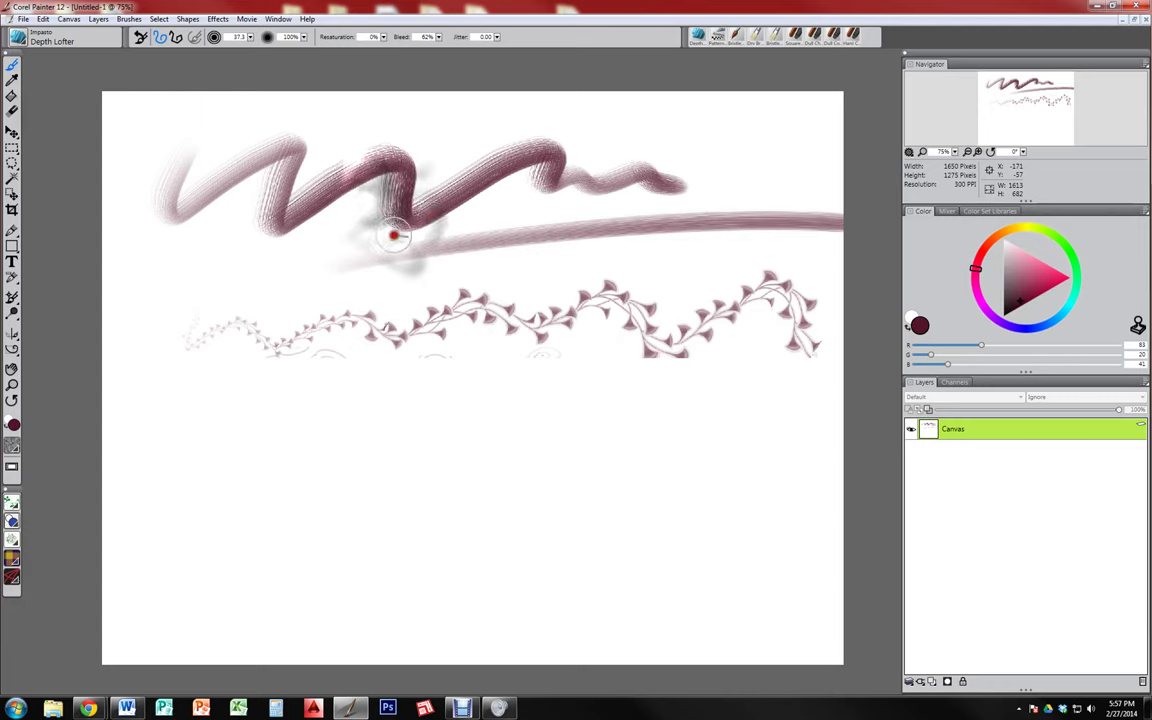
drag(397, 238, 408, 242)
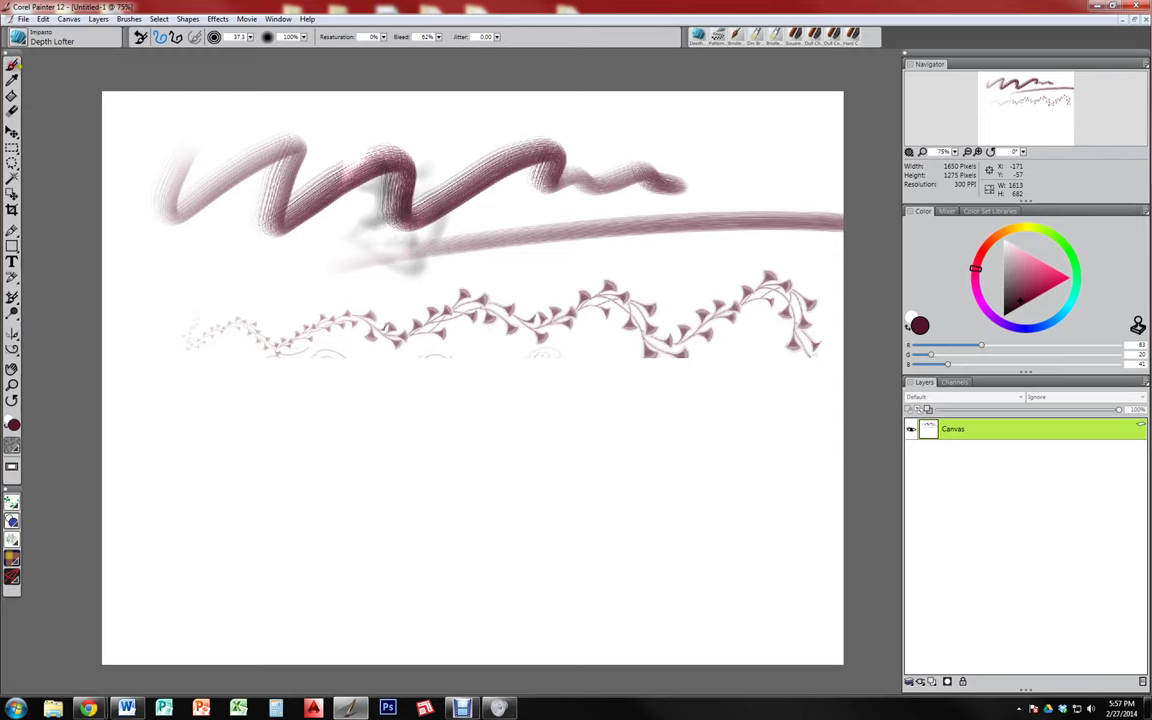
Switch back to the recently used Bristle Oils and cover the raised impasto area with a dense dark patch
click(18, 40)
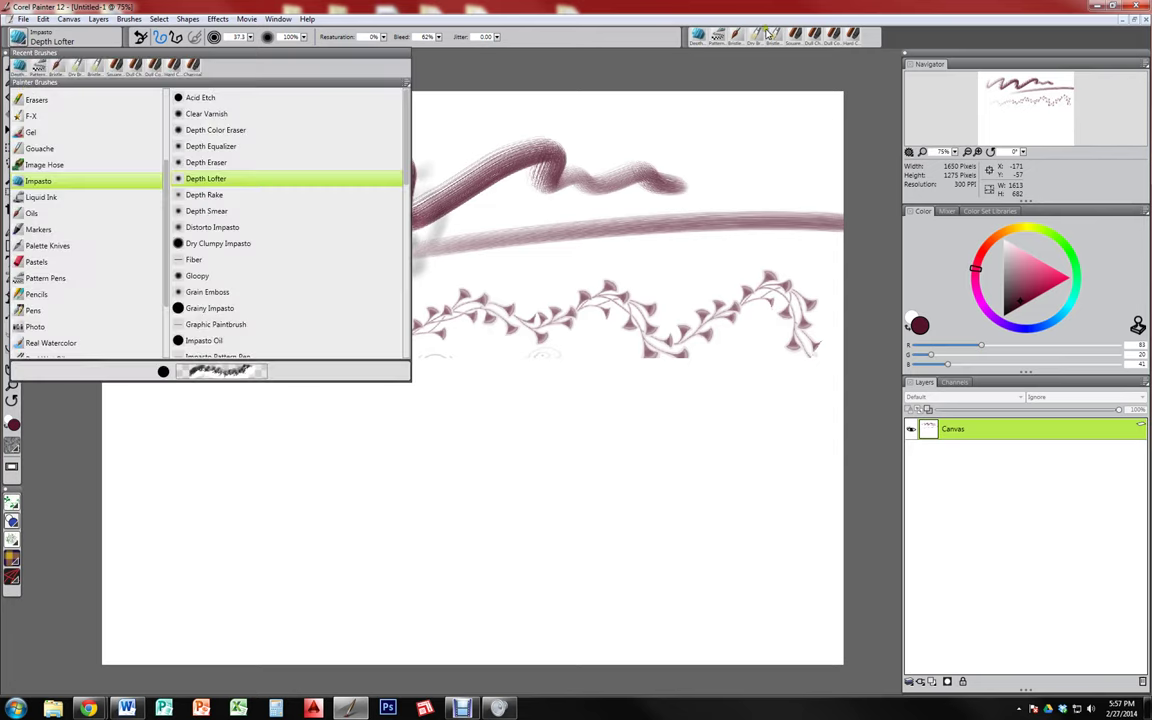
click(736, 36)
mouse_move(413, 177)
mouse_down()
mouse_move(332, 226)
mouse_move(362, 227)
mouse_move(364, 259)
mouse_move(441, 272)
mouse_move(403, 264)
mouse_move(378, 155)
mouse_move(393, 144)
mouse_move(377, 233)
mouse_move(375, 189)
mouse_move(391, 178)
mouse_move(398, 268)
mouse_move(352, 259)
mouse_move(390, 258)
mouse_move(343, 240)
mouse_up()
mouse_move(375, 178)
mouse_down()
mouse_move(394, 259)
mouse_move(378, 235)
mouse_move(403, 163)
mouse_move(459, 213)
mouse_up()
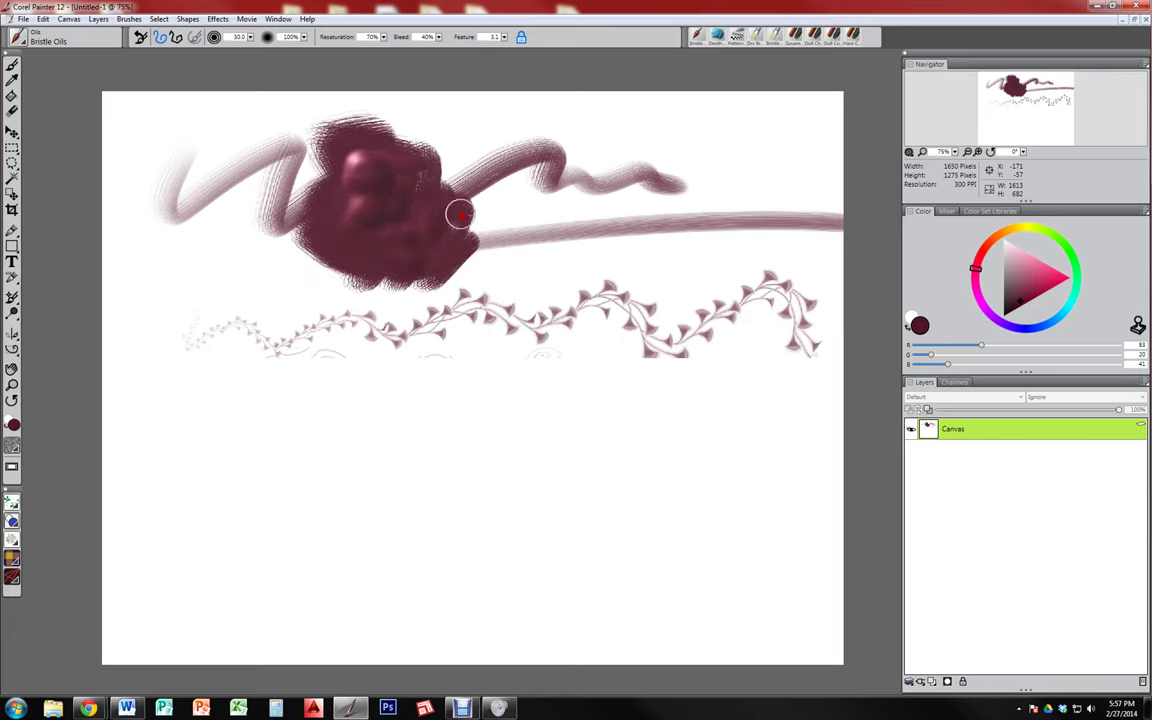
Choose Captured Bristle from the Acrylics category and paint a small rounded patch to the upper left of the dark oil patch
click(20, 40)
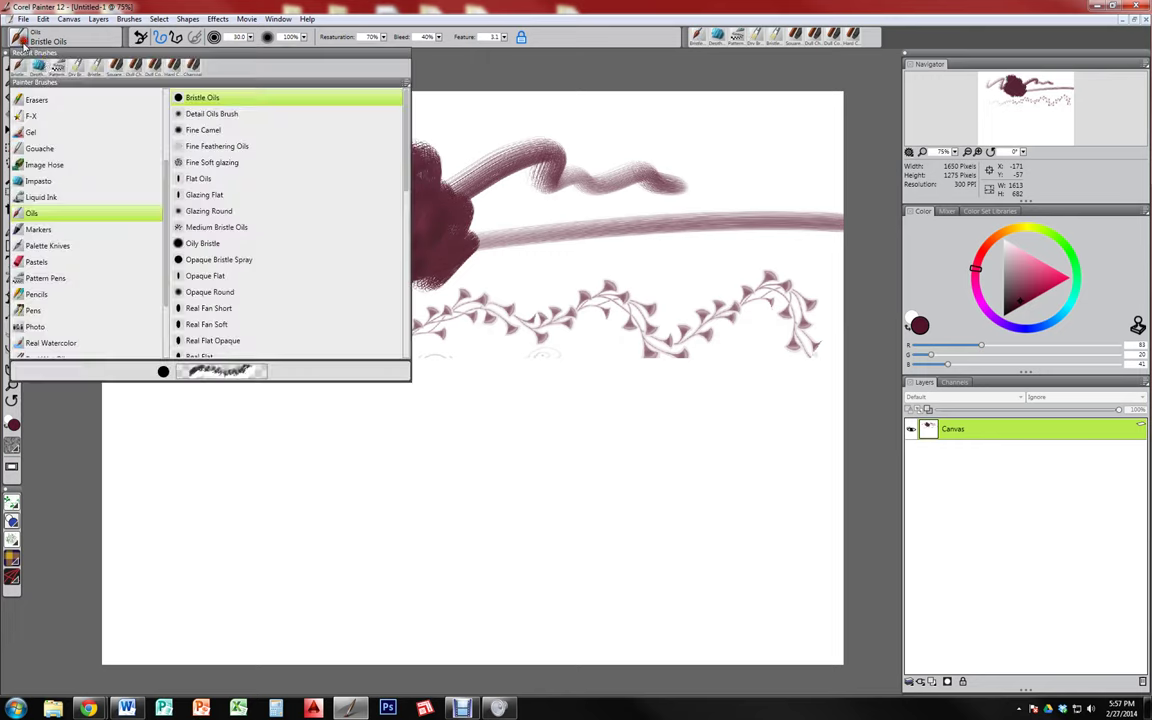
click(165, 152)
click(60, 97)
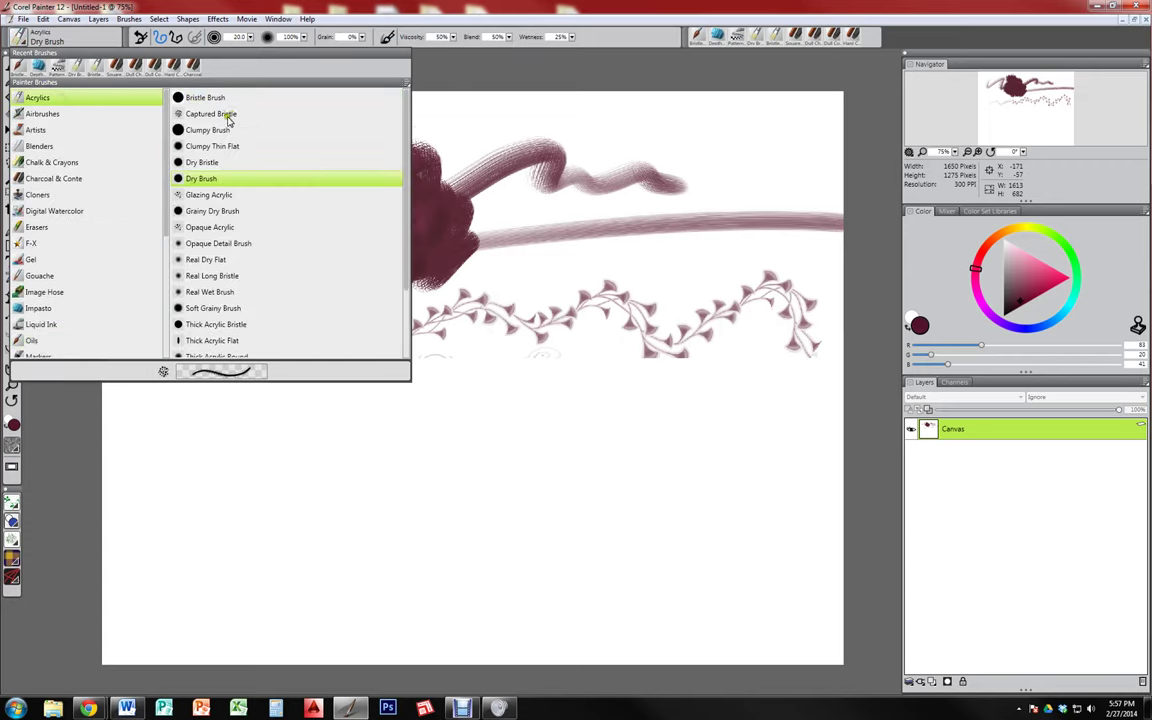
click(227, 117)
drag(250, 130, 282, 150)
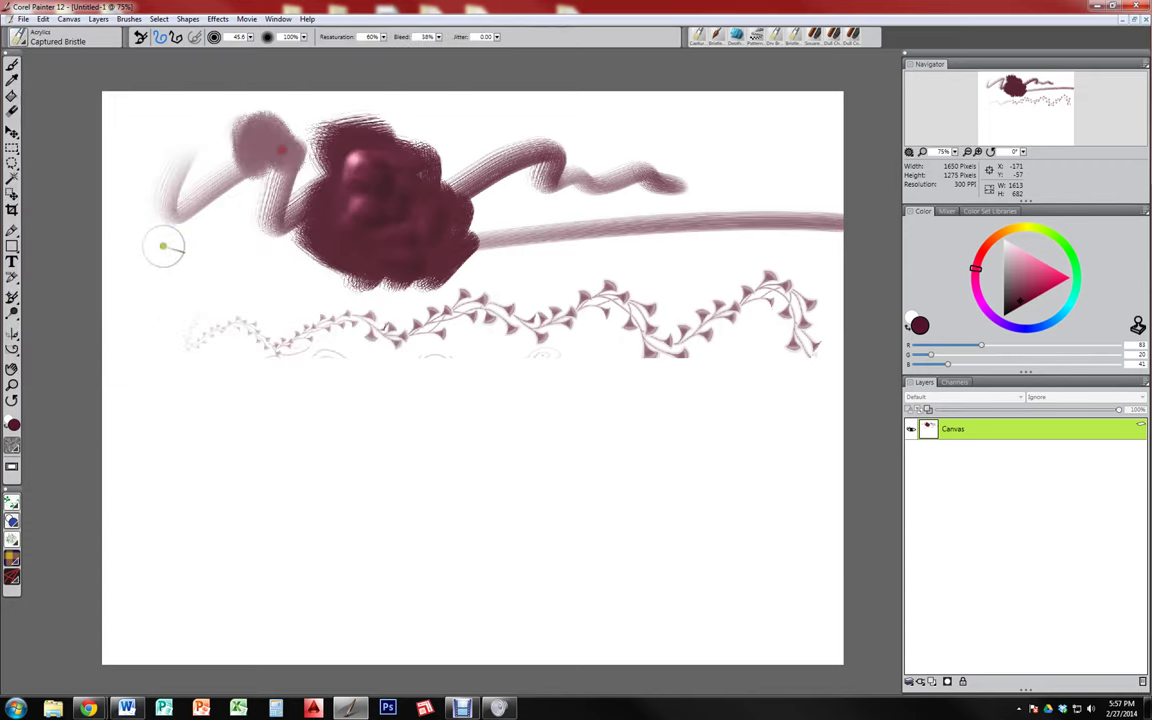
Choose the Clumpy Thin Flat acrylic variant and paint a test stroke over the lower left of the oil zigzag
click(16, 39)
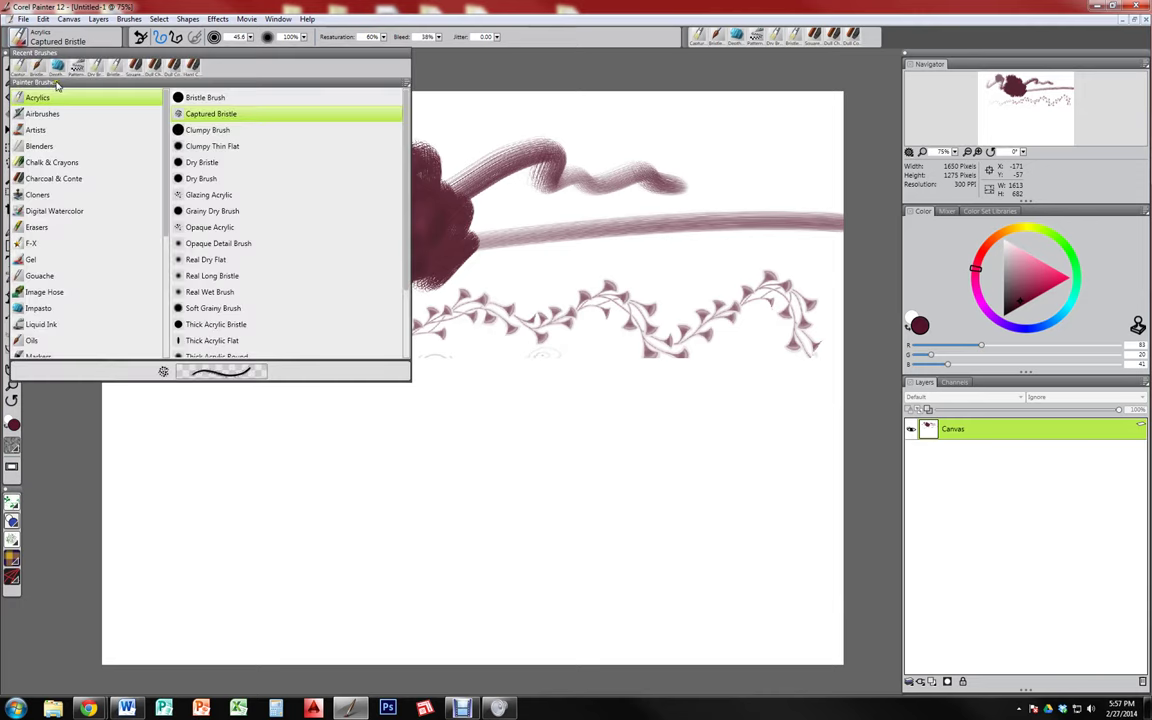
click(222, 147)
mouse_move(165, 278)
mouse_down()
mouse_move(227, 285)
mouse_move(203, 261)
mouse_move(171, 258)
mouse_move(227, 246)
mouse_move(271, 292)
mouse_move(166, 270)
mouse_move(168, 251)
mouse_move(200, 282)
mouse_up()
Switch to the Clumpy Brush acrylic variant and scrub a dense patch left of the oil patch
click(19, 39)
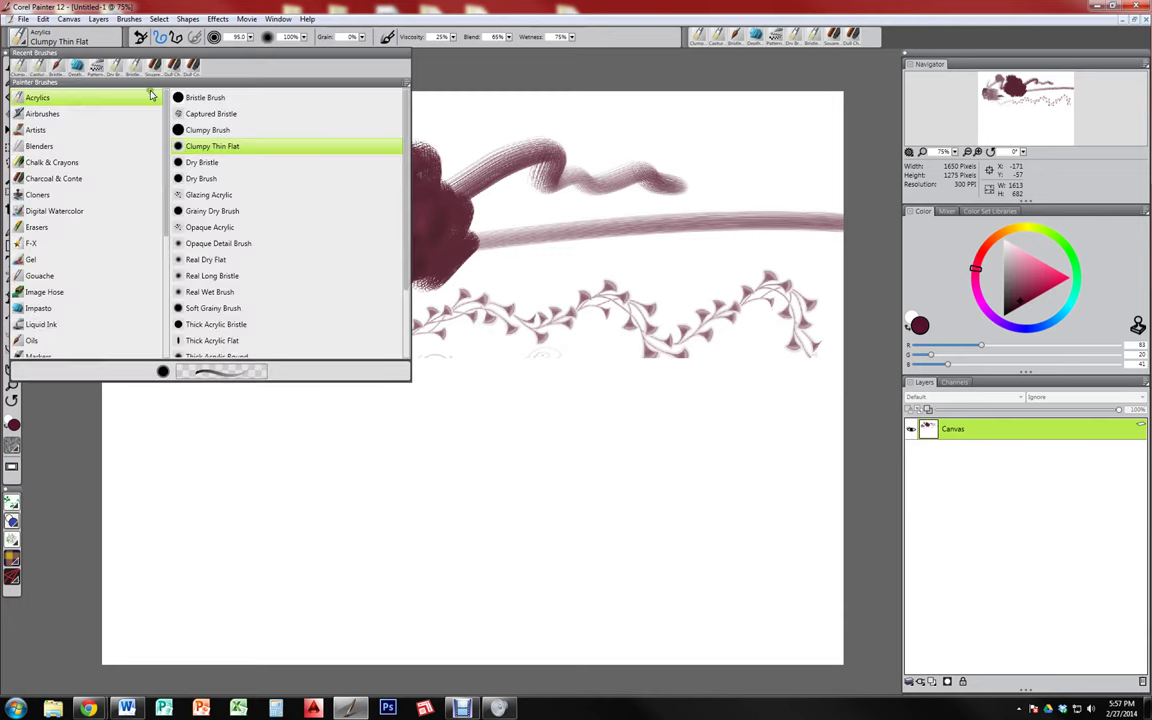
click(207, 130)
mouse_move(175, 193)
mouse_down()
mouse_move(178, 267)
mouse_move(290, 295)
mouse_up()
drag(150, 220, 285, 285)
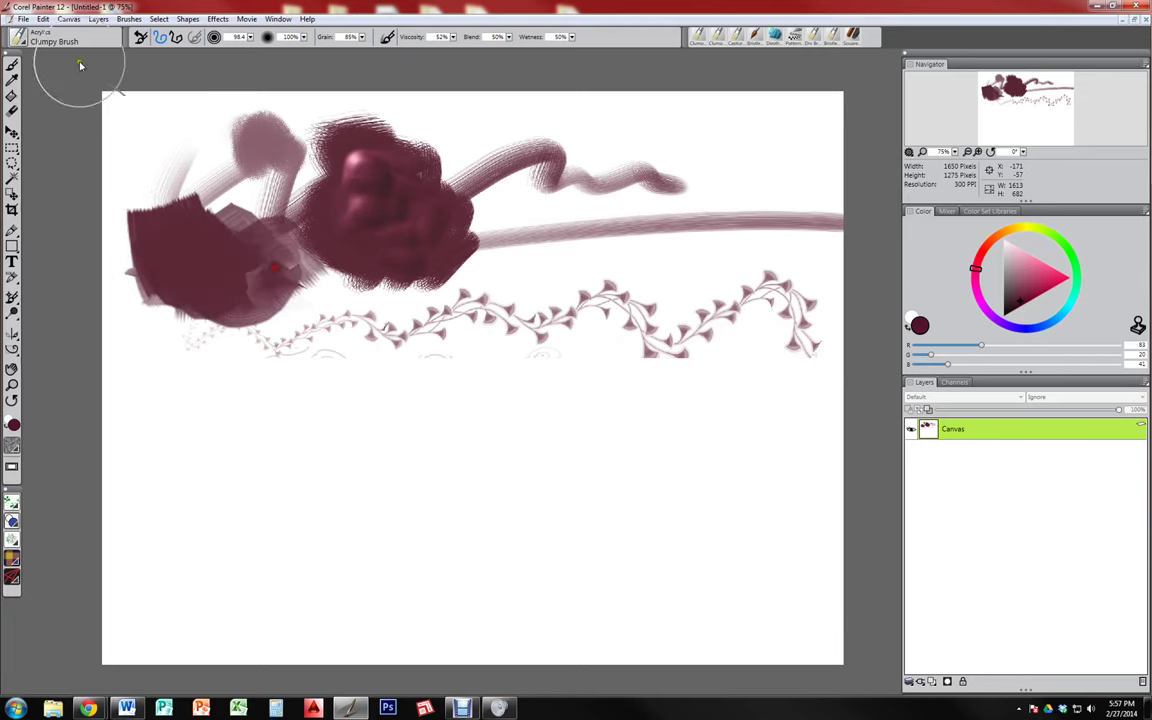
Choose Opaque Acrylic and paint a zigzag below the clumpy patch and another across the raised oil patch
click(19, 39)
click(222, 227)
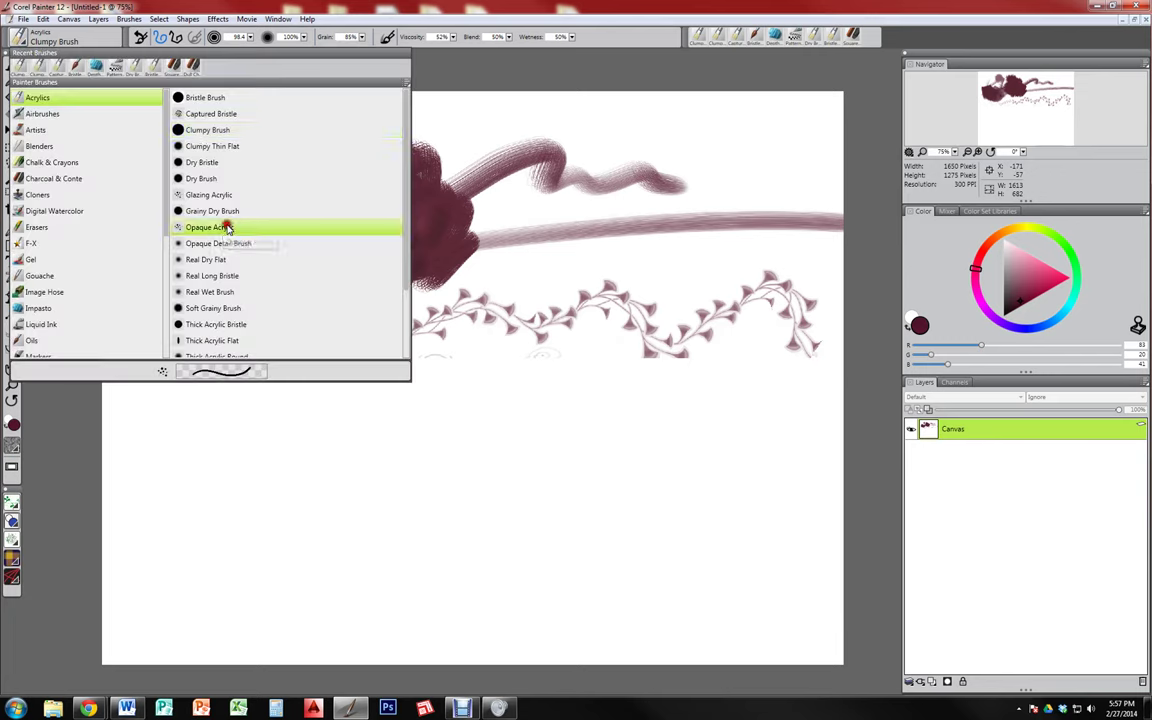
mouse_move(168, 318)
mouse_down()
mouse_move(250, 332)
mouse_move(352, 374)
mouse_up()
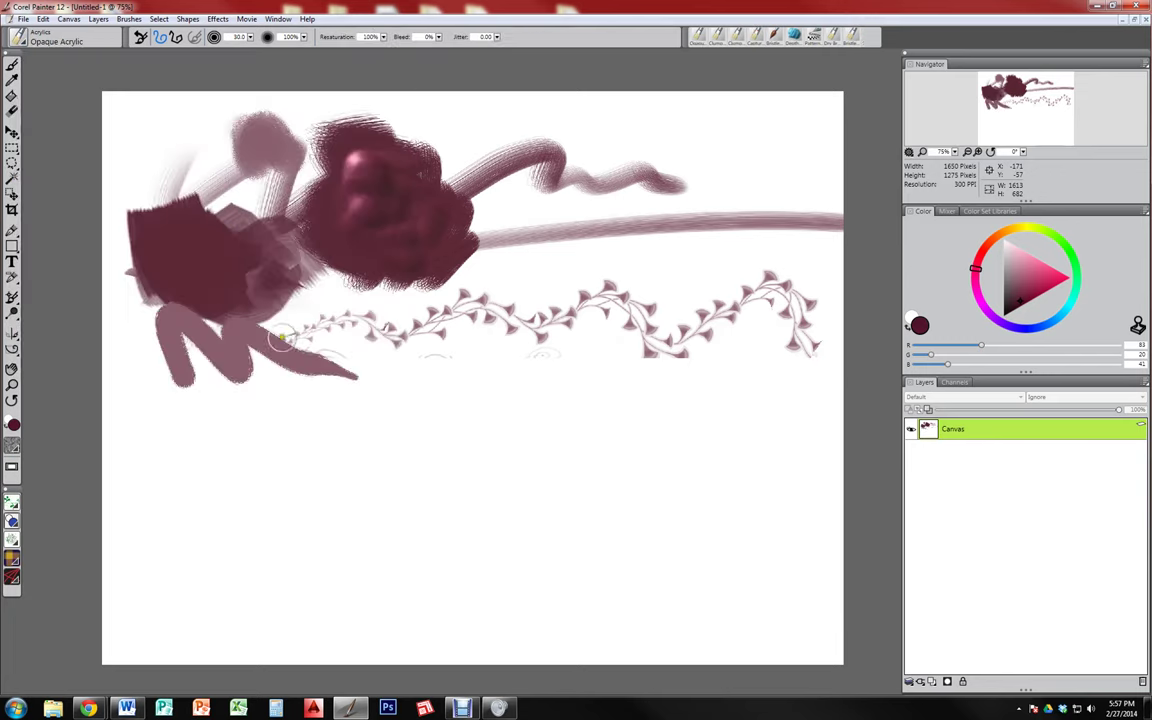
mouse_move(341, 226)
mouse_down()
mouse_move(393, 226)
mouse_move(440, 300)
mouse_move(355, 237)
mouse_move(312, 258)
mouse_up()
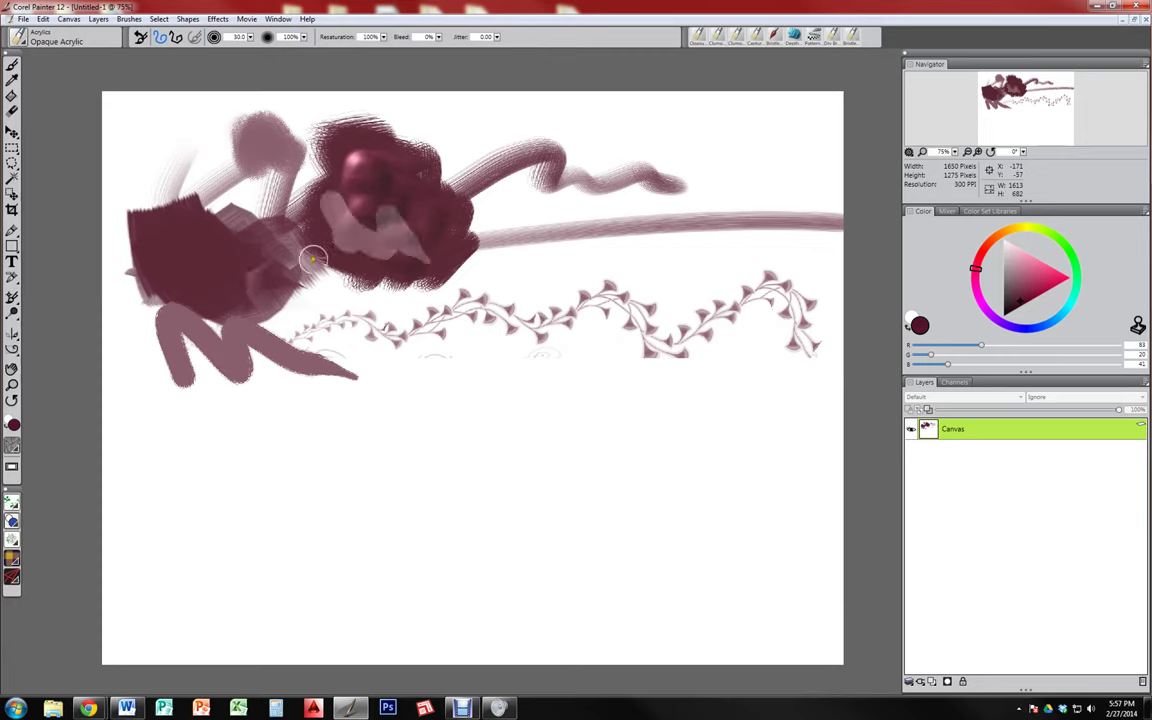
Hide the canvas's impasto effect to compare the paint without depth, and show it again
click(68, 19)
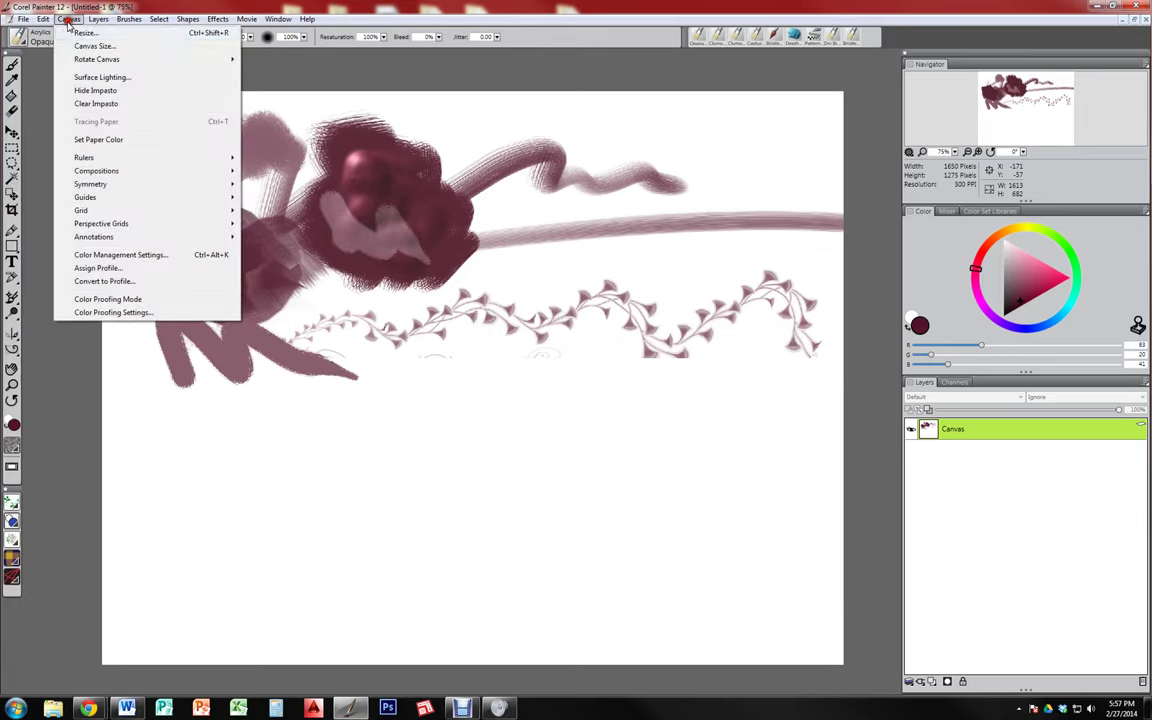
click(125, 91)
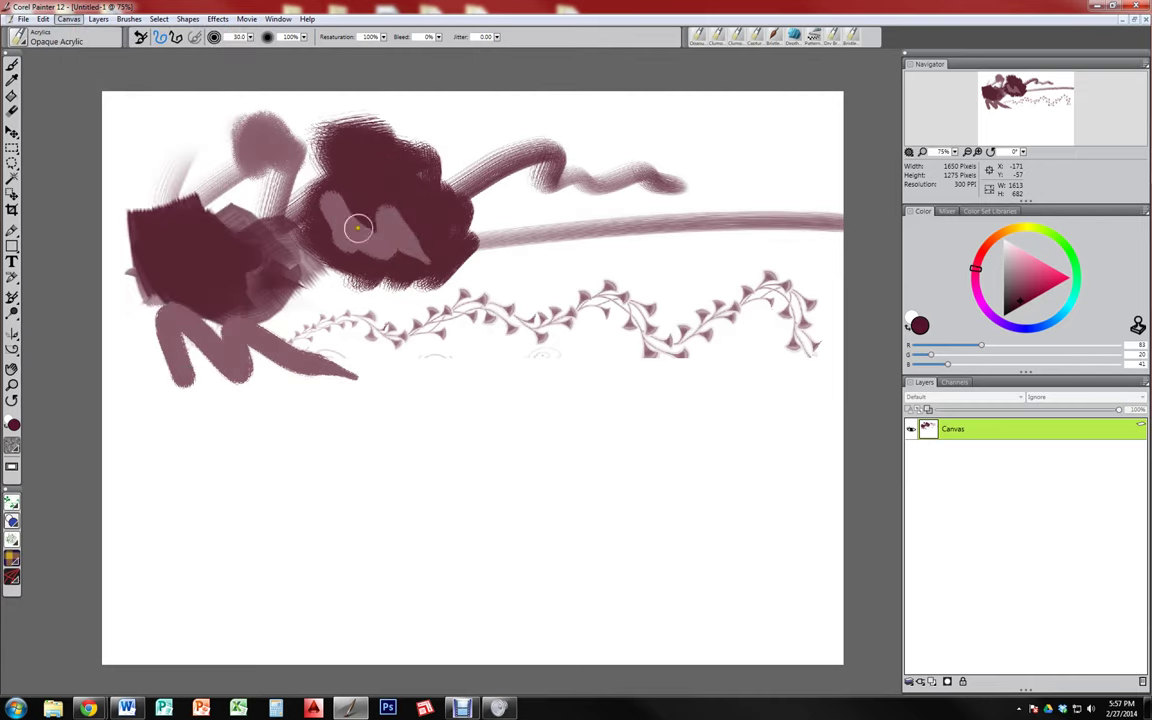
click(70, 19)
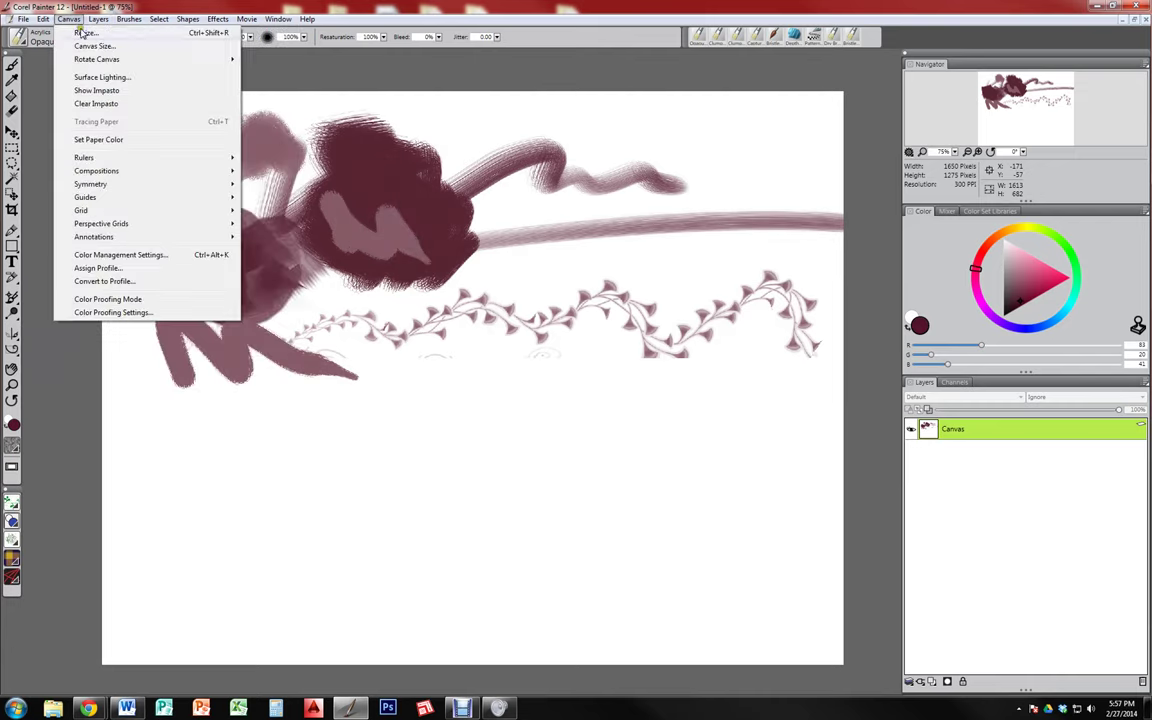
click(105, 91)
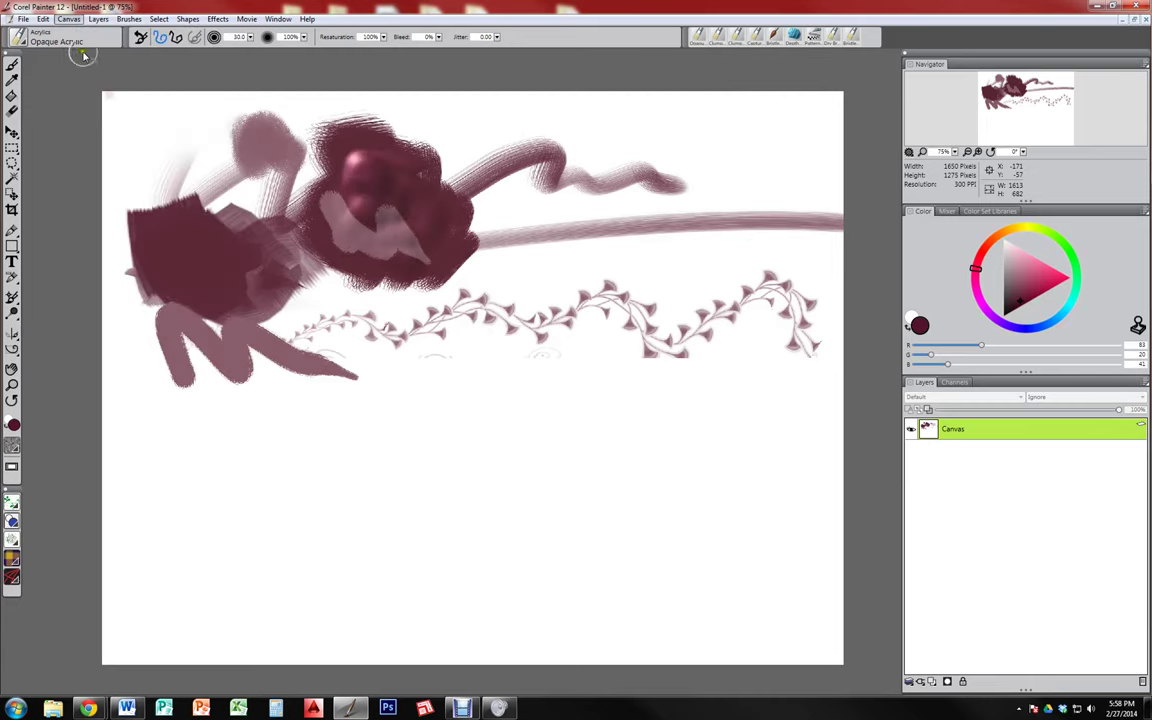
Clear the impasto depth from the canvas
click(70, 19)
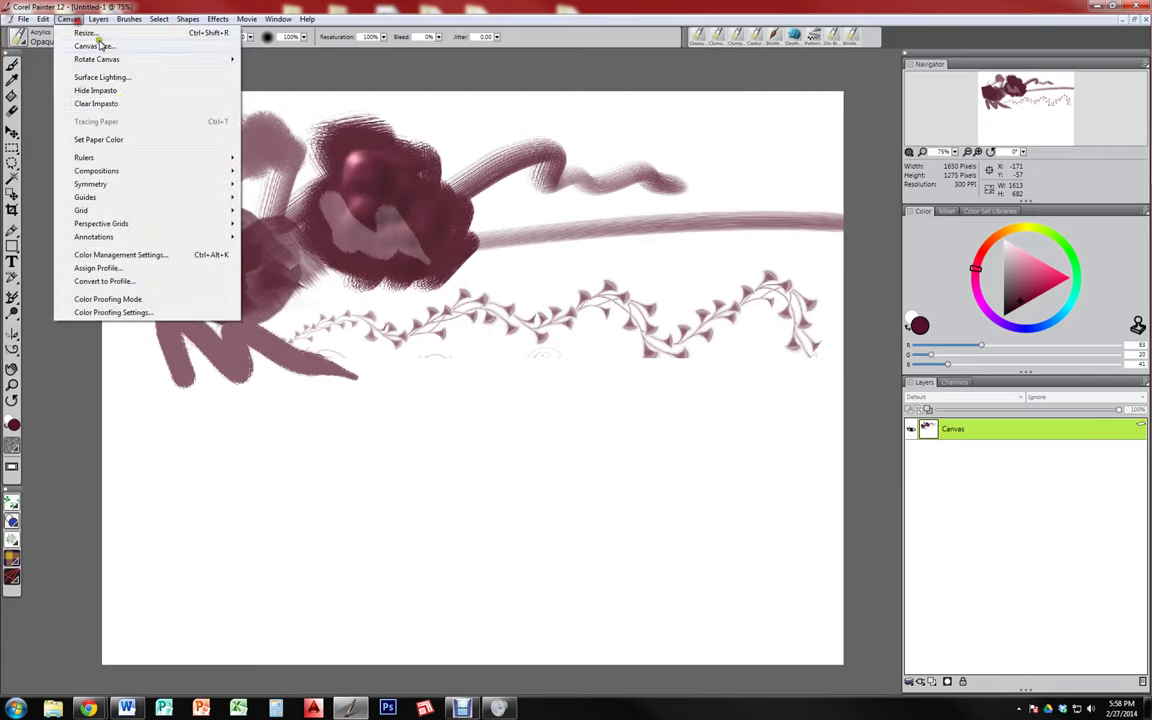
click(129, 104)
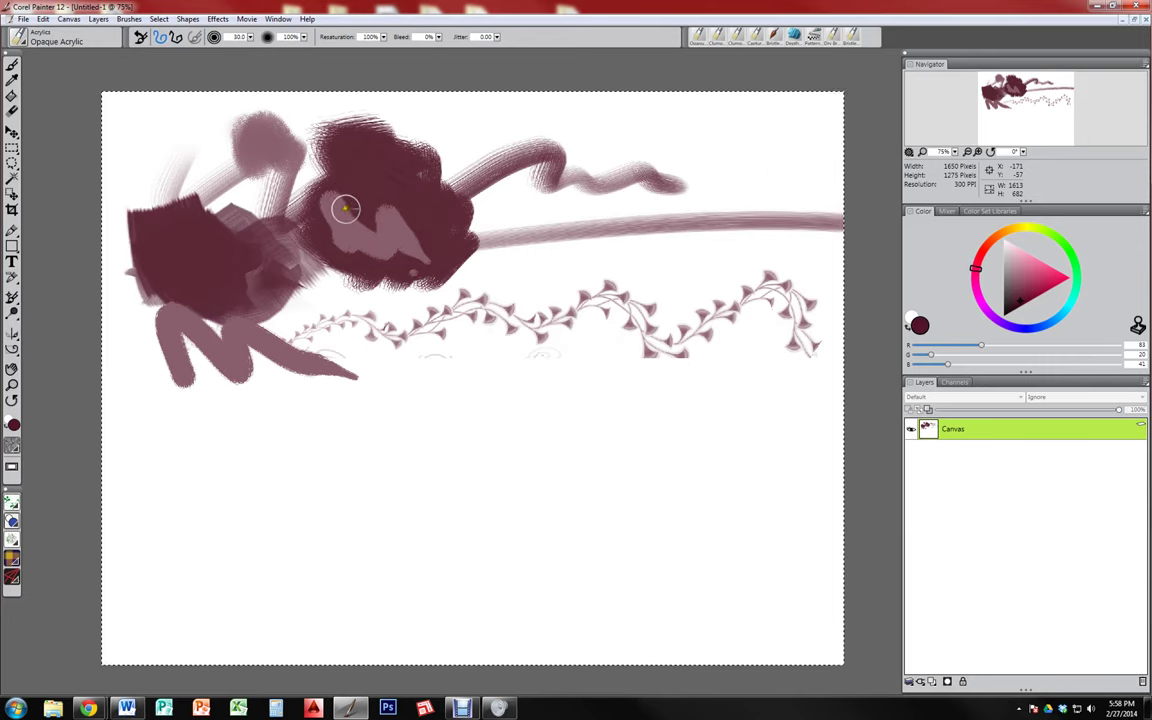
Switch to the Blur variant of the Photo brushes
click(19, 40)
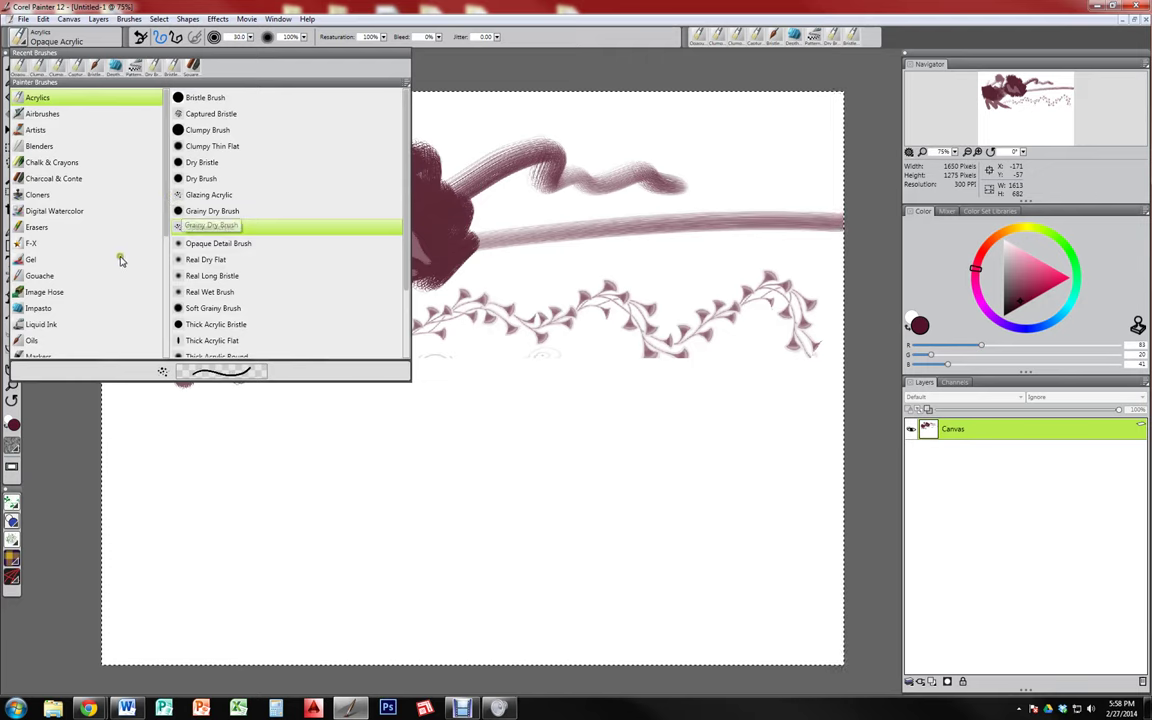
drag(168, 233, 173, 328)
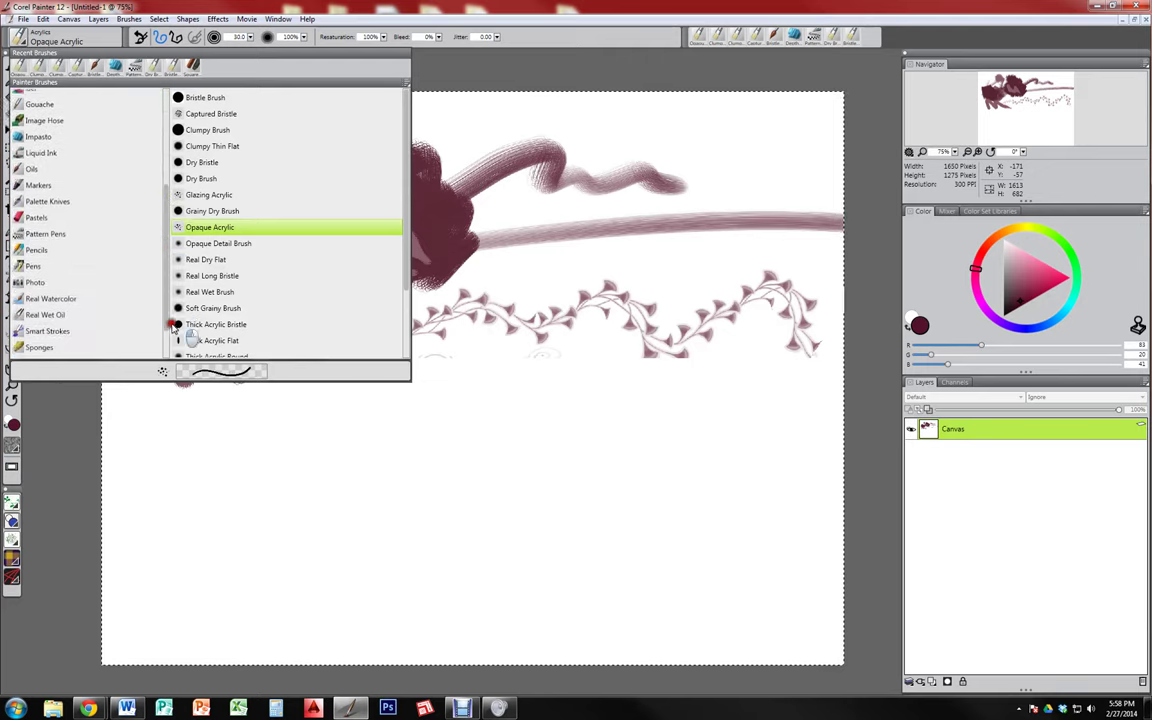
click(38, 280)
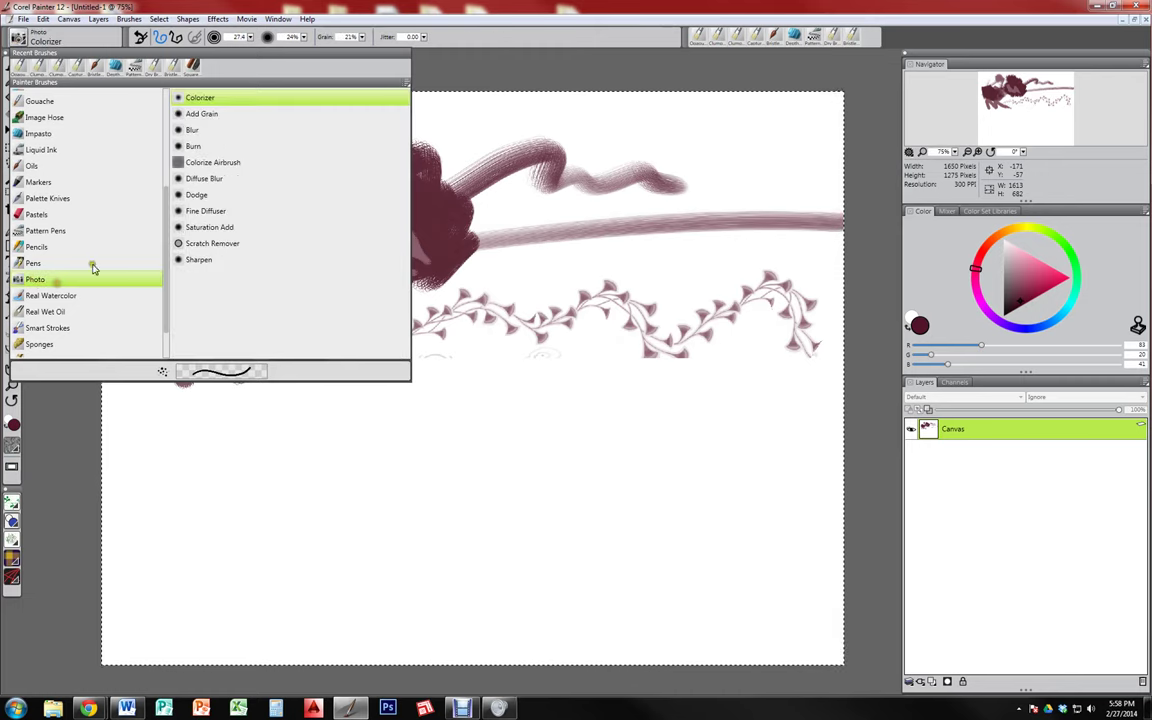
click(192, 131)
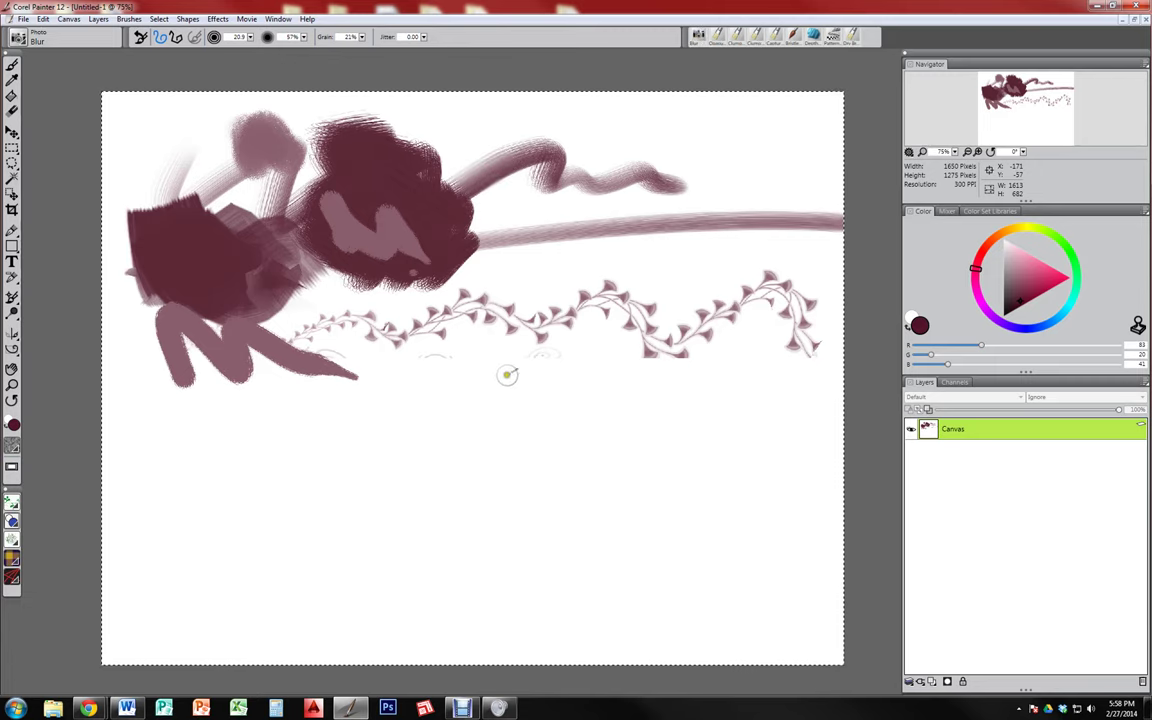
Choose the Saturation Add photo variant and stroke over the upper right edge of the large dark oil patch
click(18, 37)
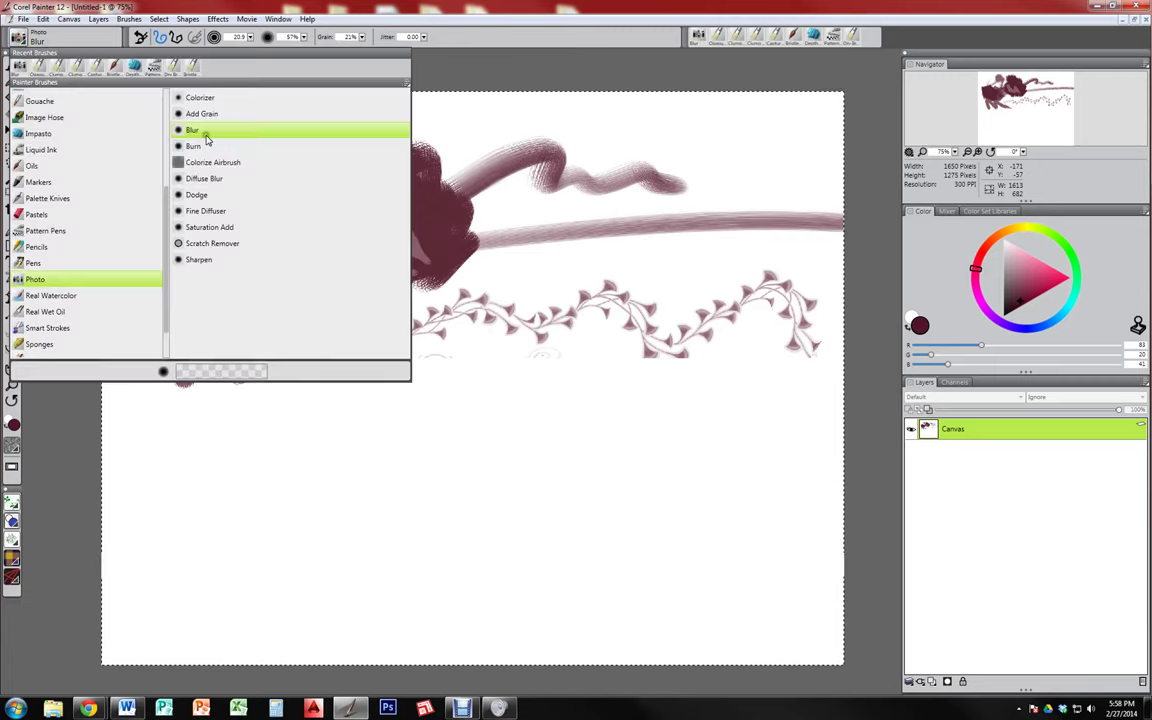
click(215, 227)
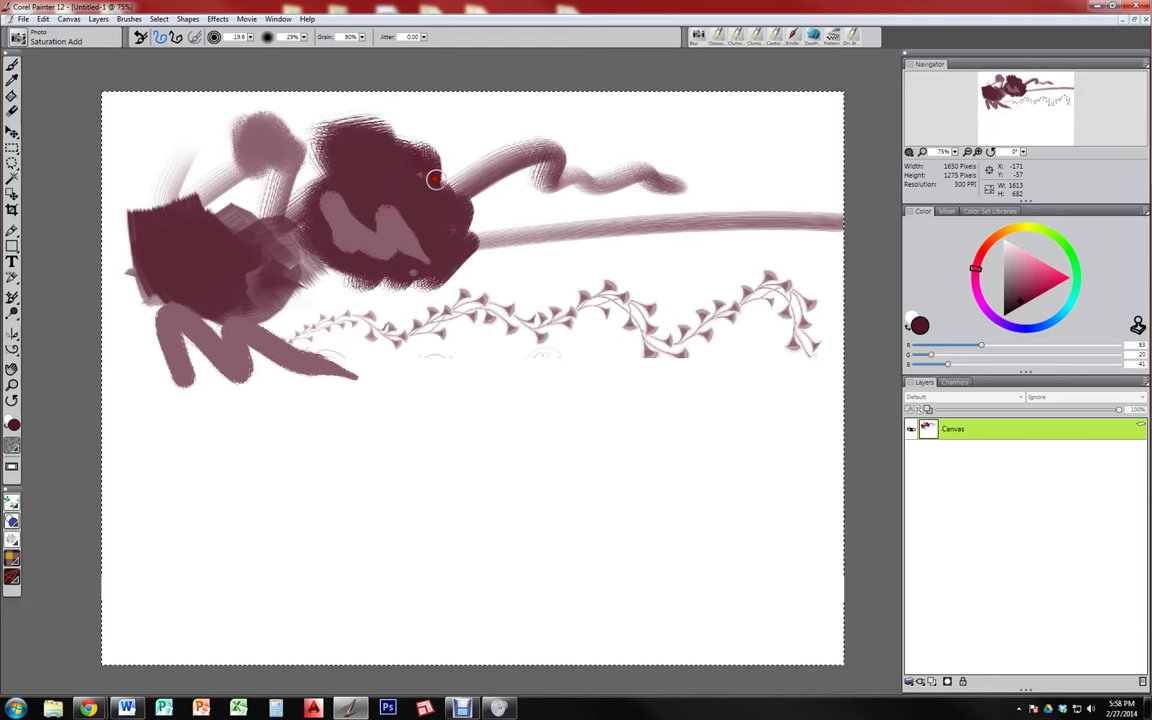
key(ctrl+plus)
key(ctrl+plus)
key(ctrl+plus)
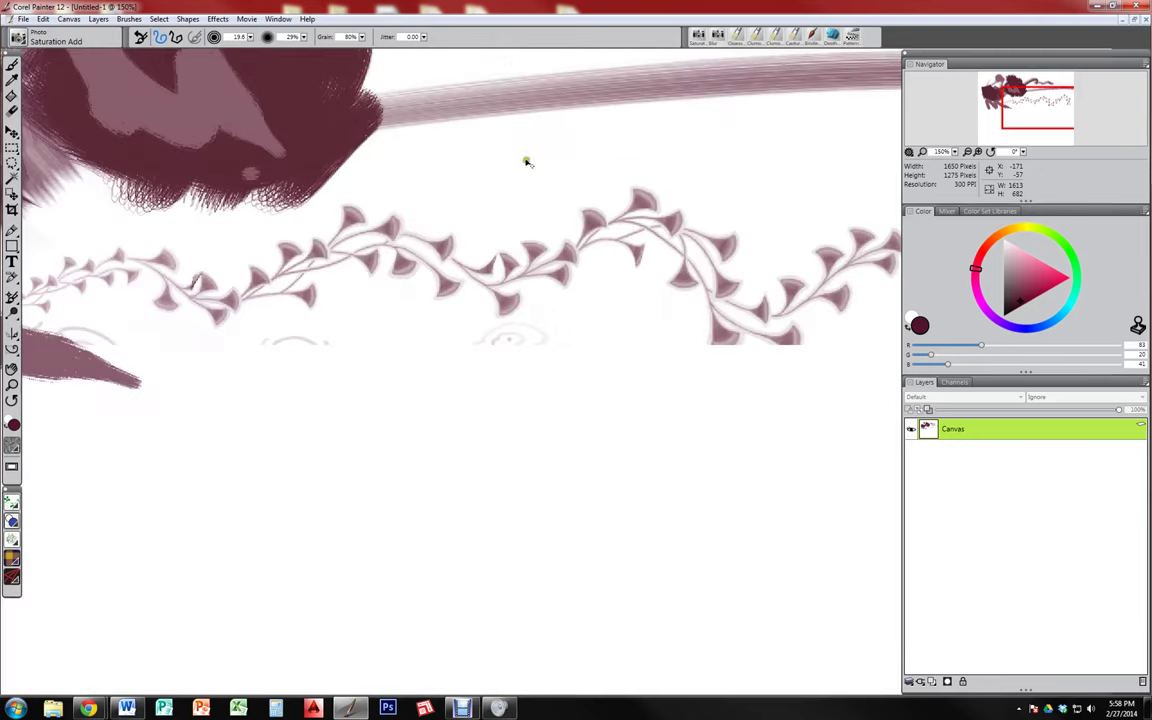
mouse_move(314, 120)
mouse_down()
mouse_move(391, 149)
mouse_move(437, 183)
mouse_move(480, 250)
mouse_up()
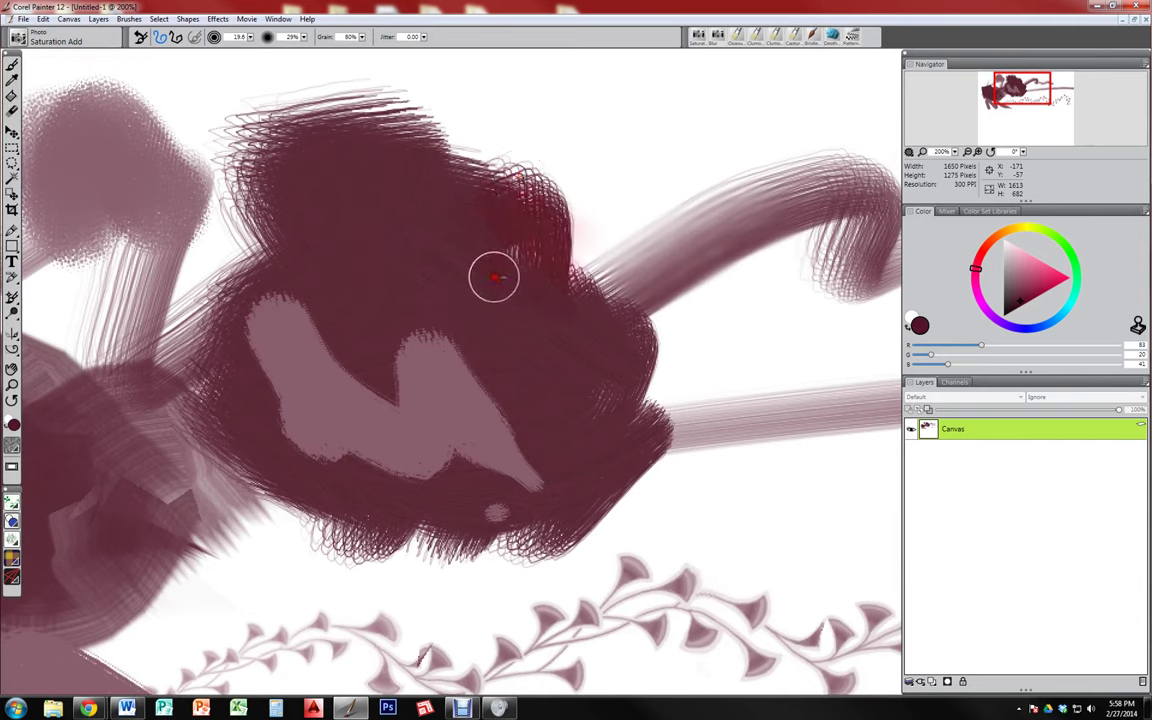
drag(639, 339, 458, 218)
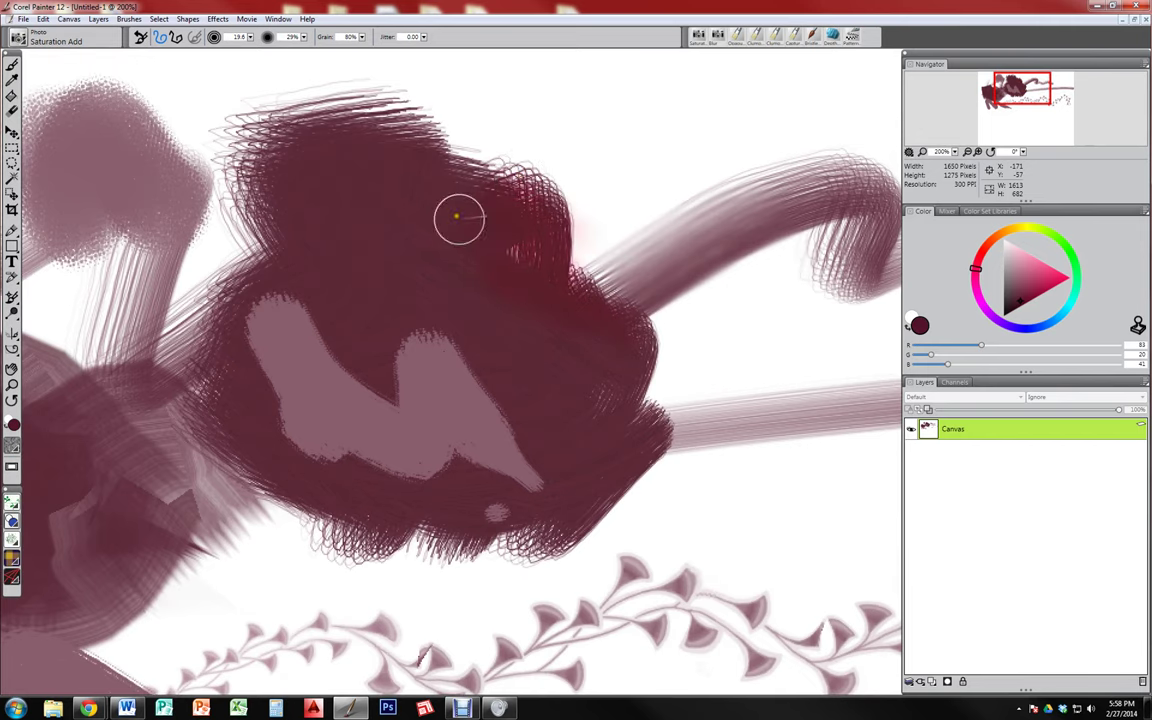
Choose the Rectangle Eraser and erase two strips downward into the upper right part of the dark patch
click(19, 40)
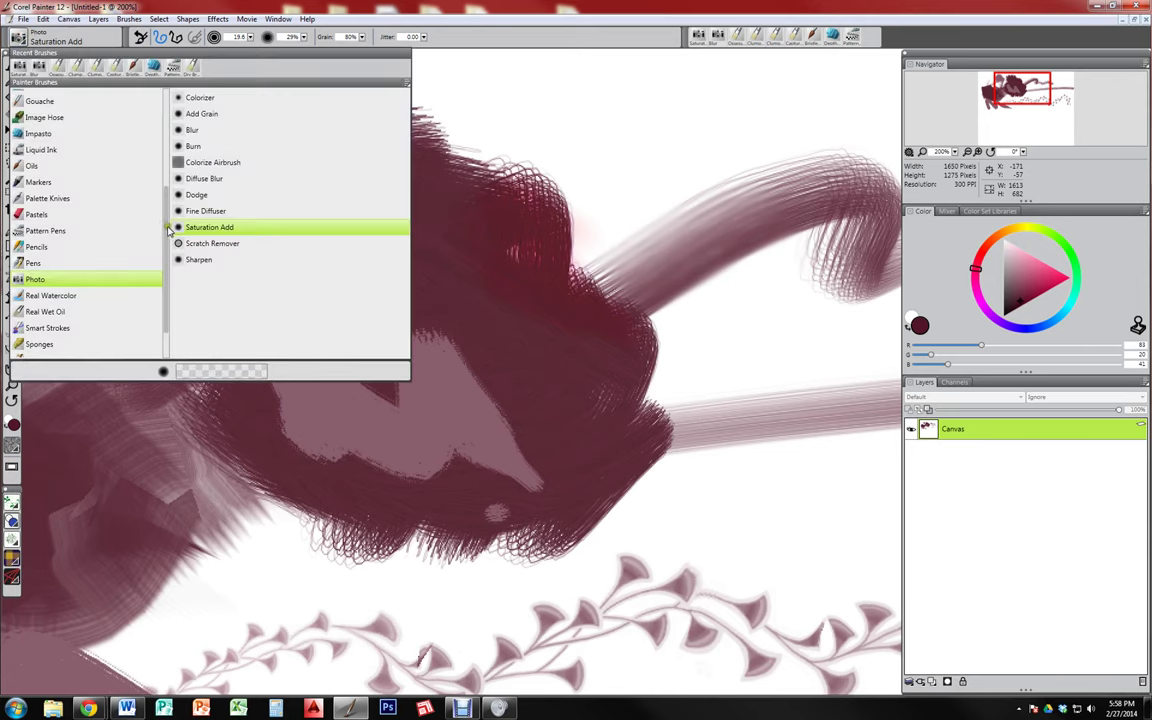
mouse_move(168, 229)
mouse_down()
mouse_move(414, 267)
mouse_move(422, 288)
mouse_move(176, 236)
mouse_up()
drag(163, 247, 153, 189)
click(74, 162)
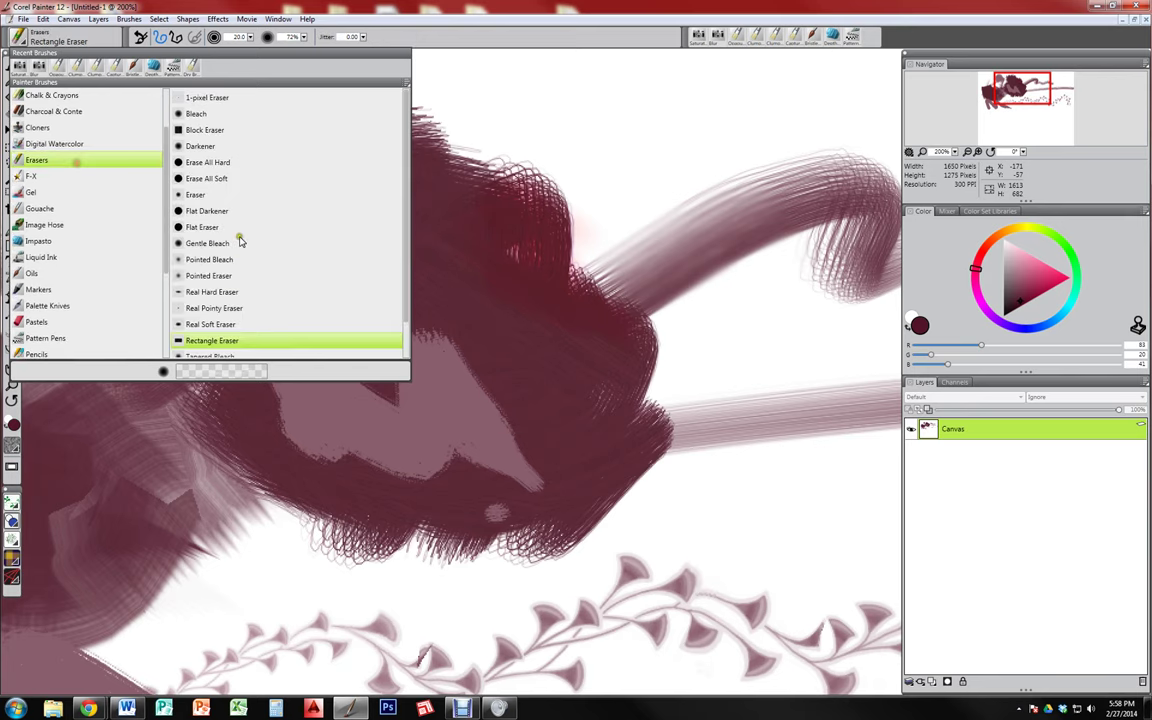
click(437, 188)
drag(525, 140, 526, 315)
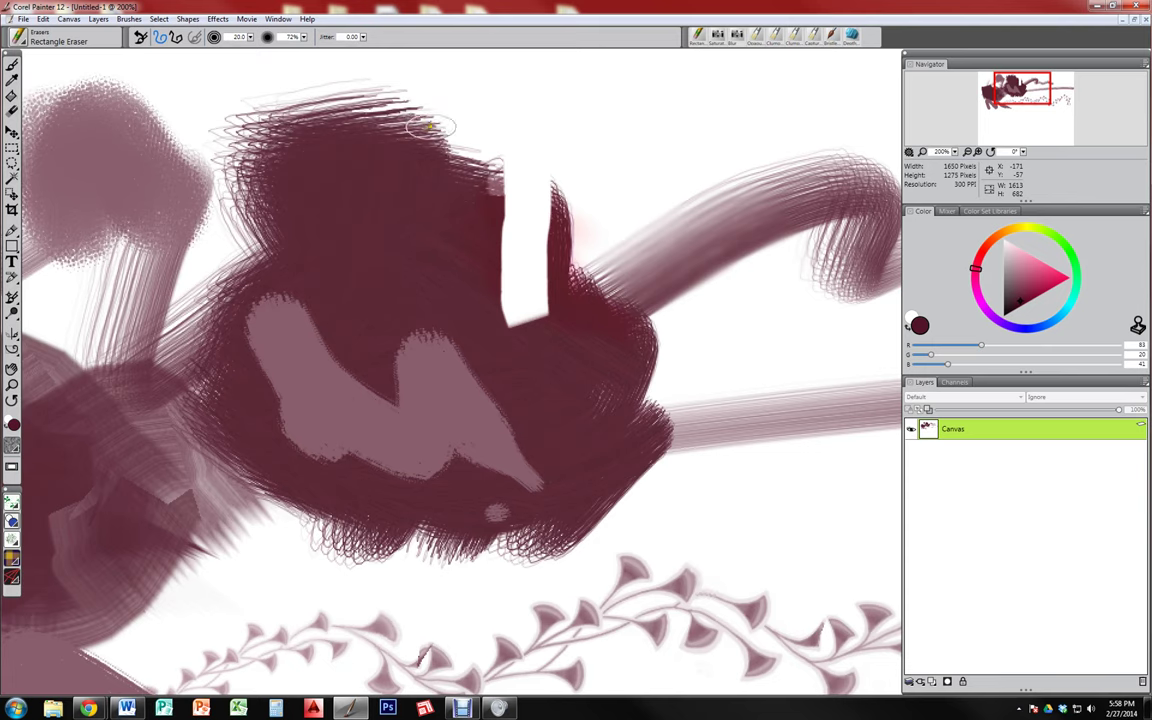
drag(468, 155, 405, 305)
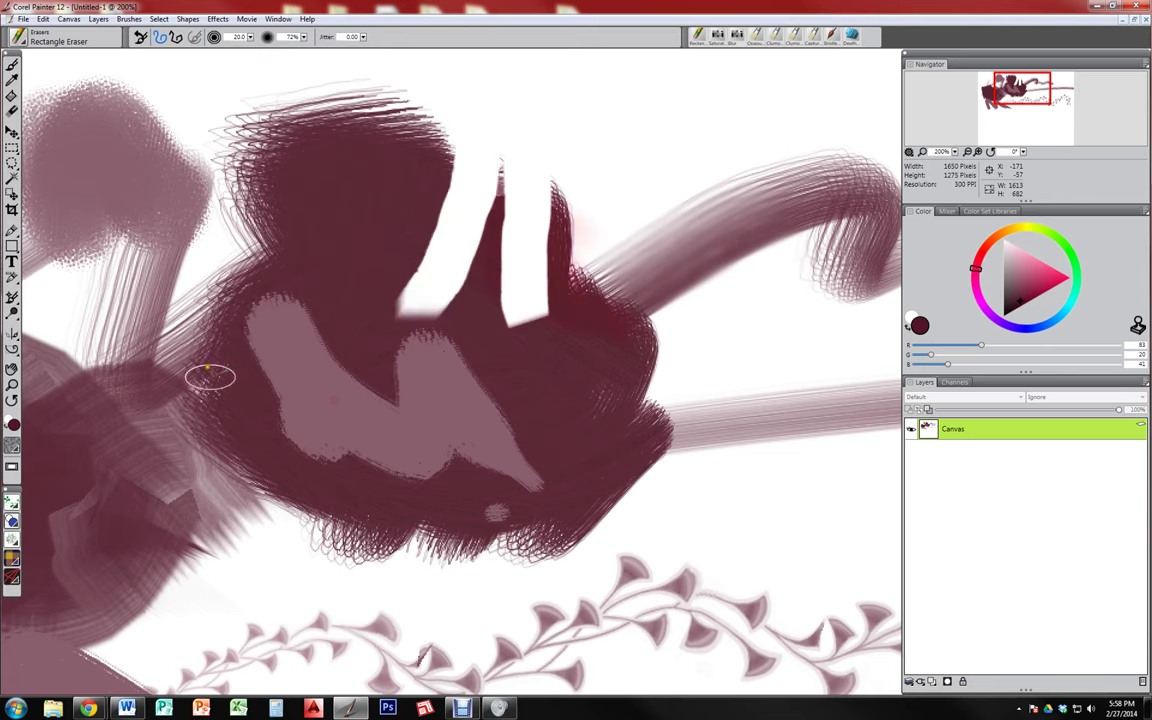
Switch to the Blender Brush and smear dark paint into the left erased strip
click(20, 40)
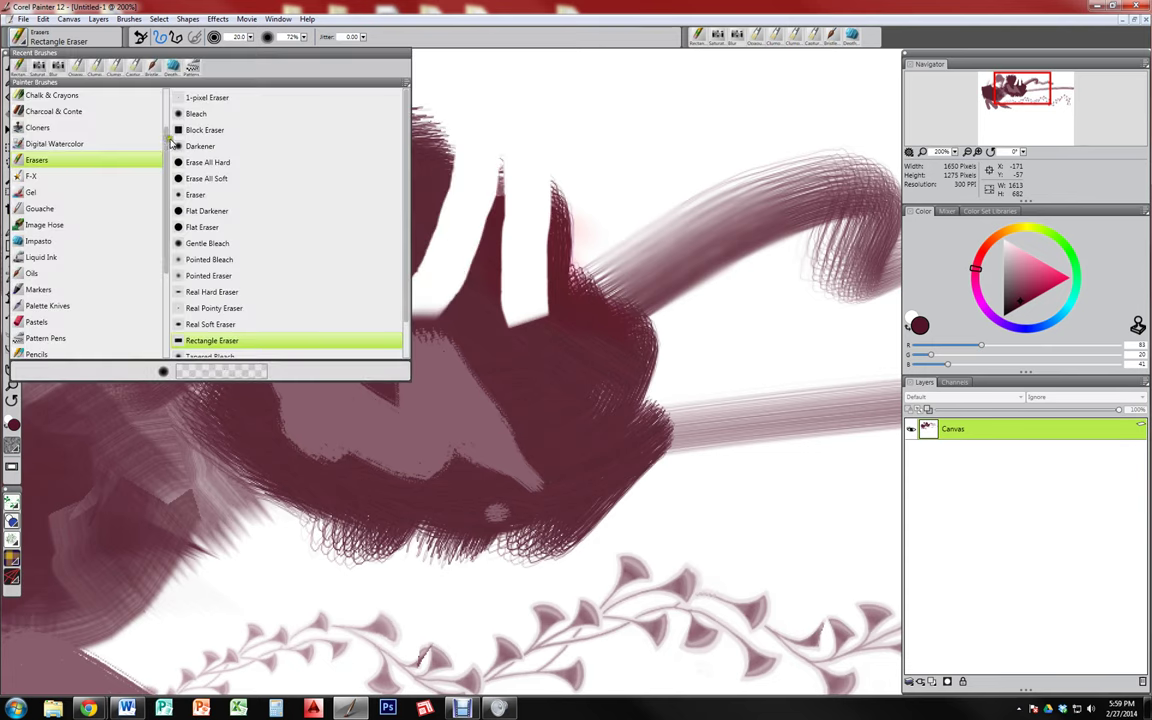
drag(167, 139, 157, 95)
click(40, 146)
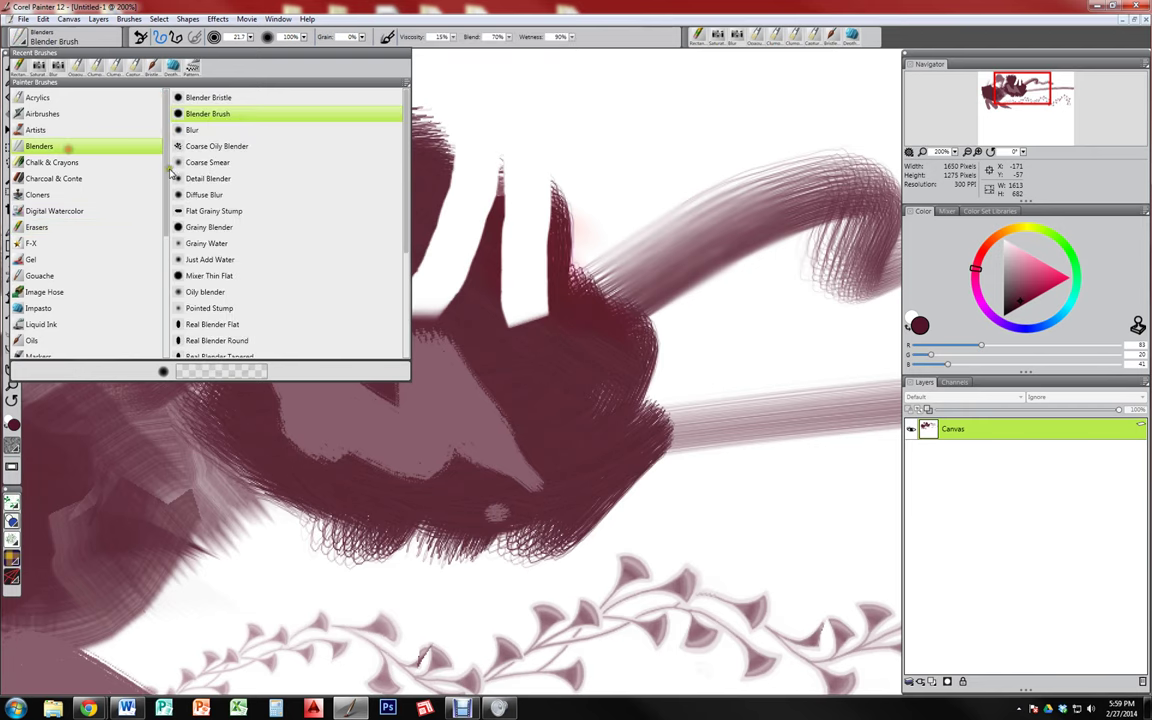
click(507, 240)
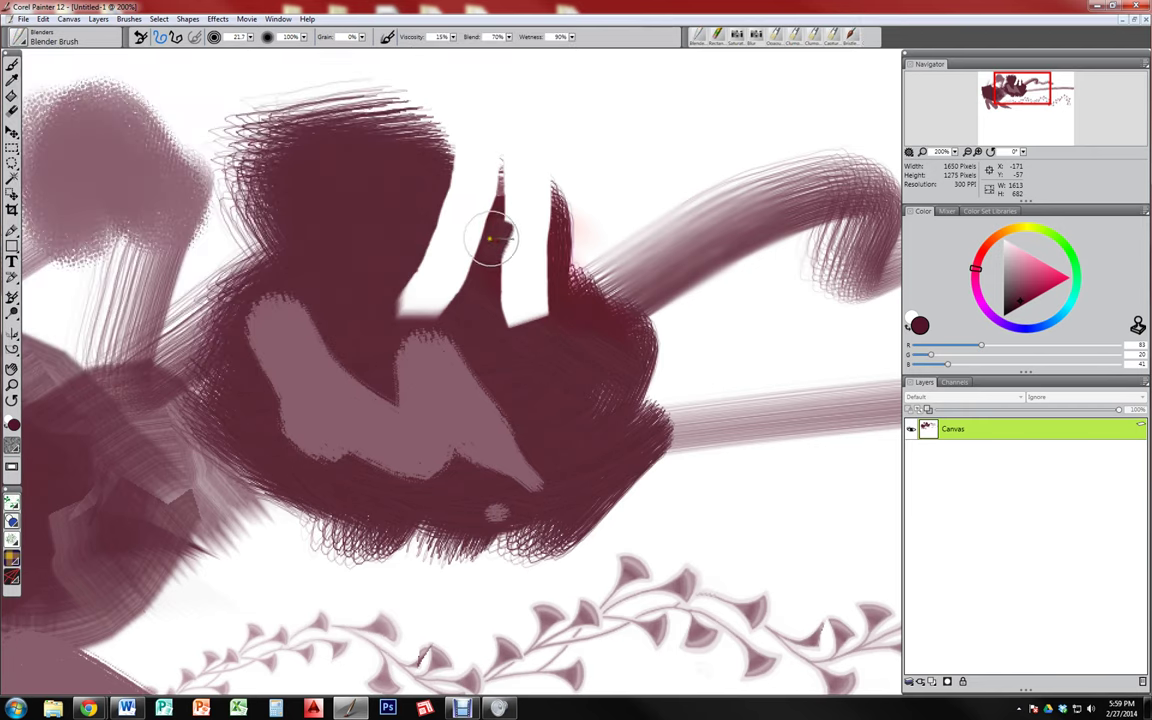
mouse_move(430, 328)
mouse_down()
mouse_move(473, 268)
mouse_move(454, 214)
mouse_move(457, 262)
mouse_up()
Choose the Blur blender, reduce its size to 22.8, and blur the paint spike between the two erased strips
click(17, 38)
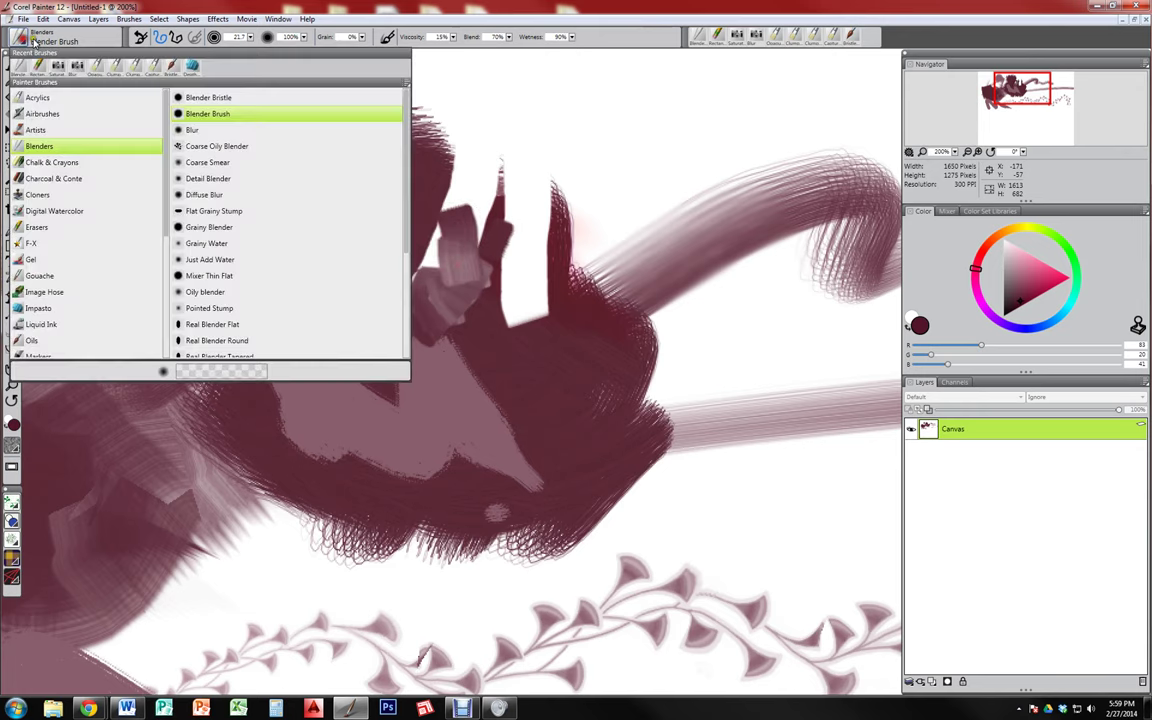
click(213, 133)
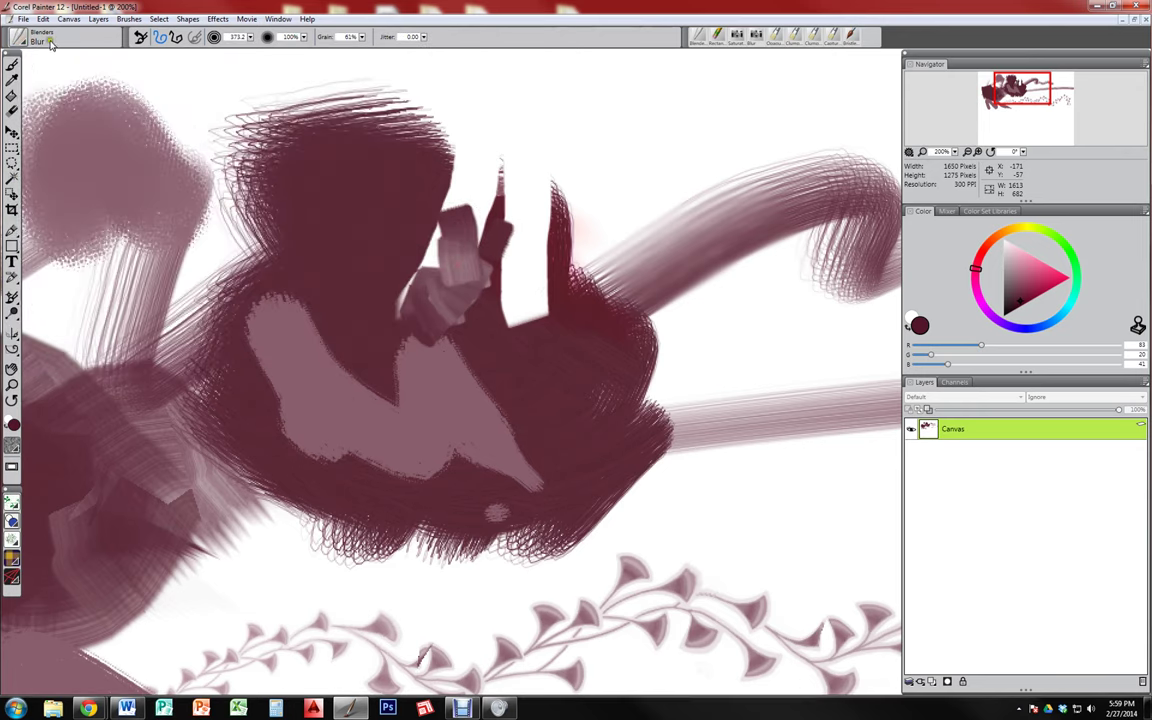
click(19, 40)
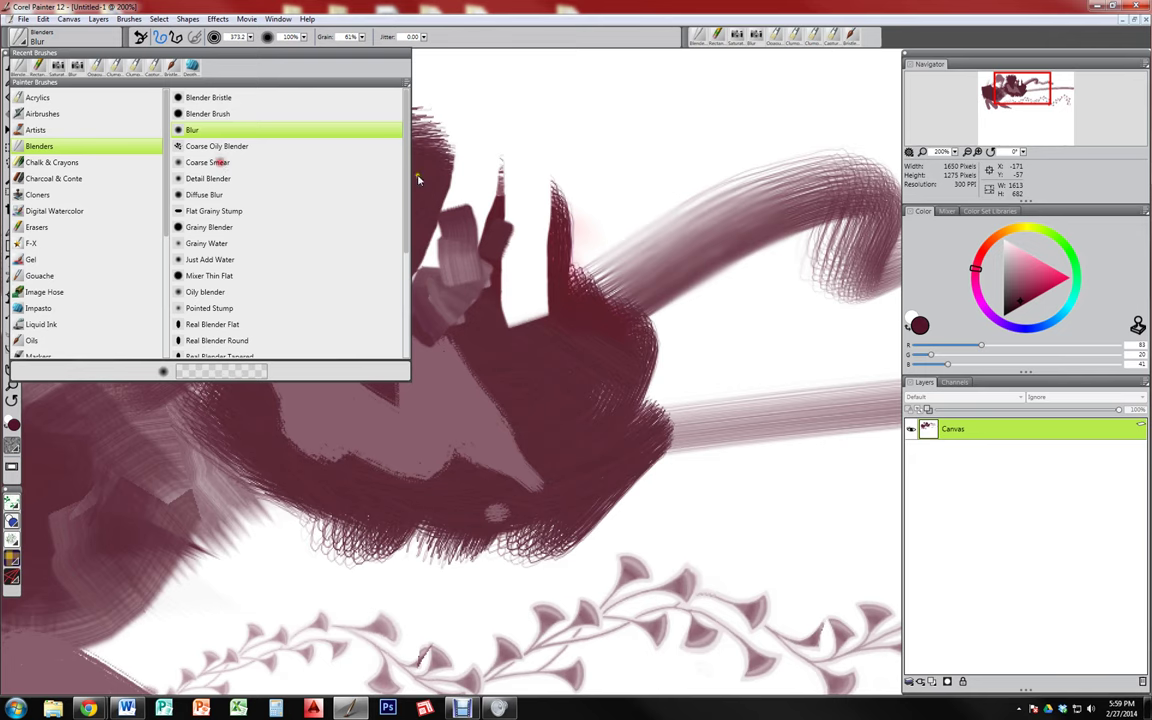
click(496, 231)
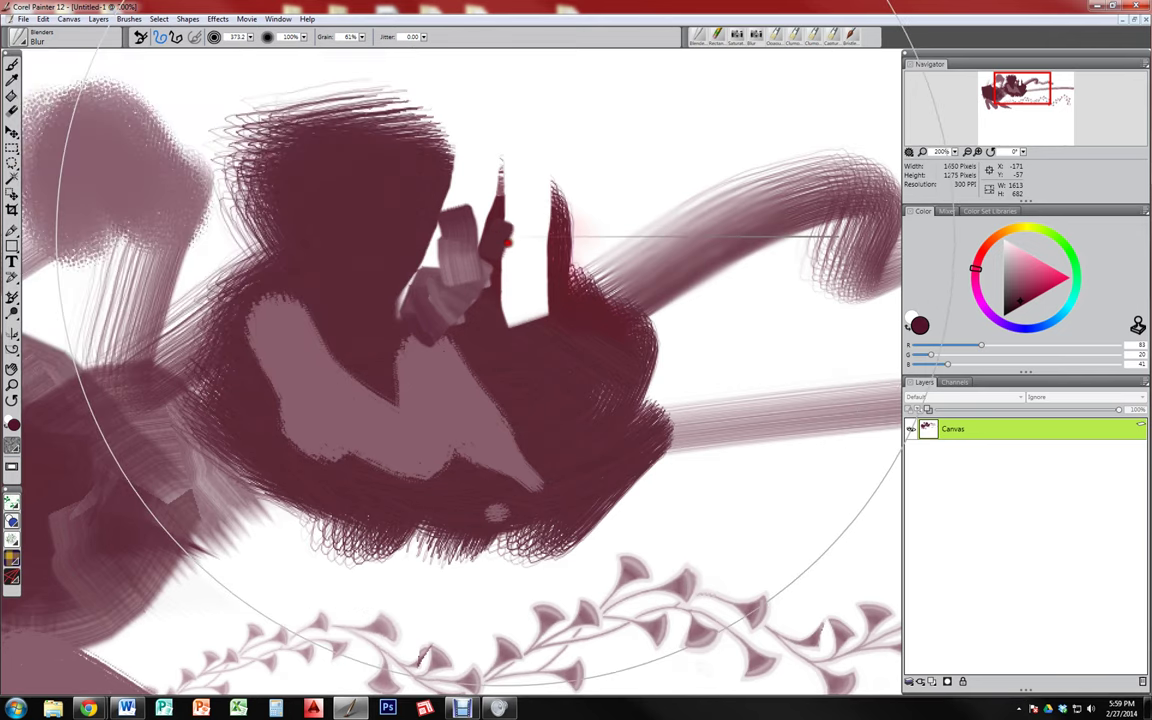
ctrl+alt+drag(517, 250, 491, 255)
mouse_move(512, 172)
mouse_down()
mouse_move(483, 256)
mouse_move(519, 328)
mouse_move(567, 256)
mouse_move(555, 296)
mouse_move(569, 376)
mouse_move(518, 333)
mouse_move(480, 407)
mouse_move(505, 407)
mouse_move(435, 406)
mouse_move(453, 394)
mouse_move(391, 391)
mouse_up()
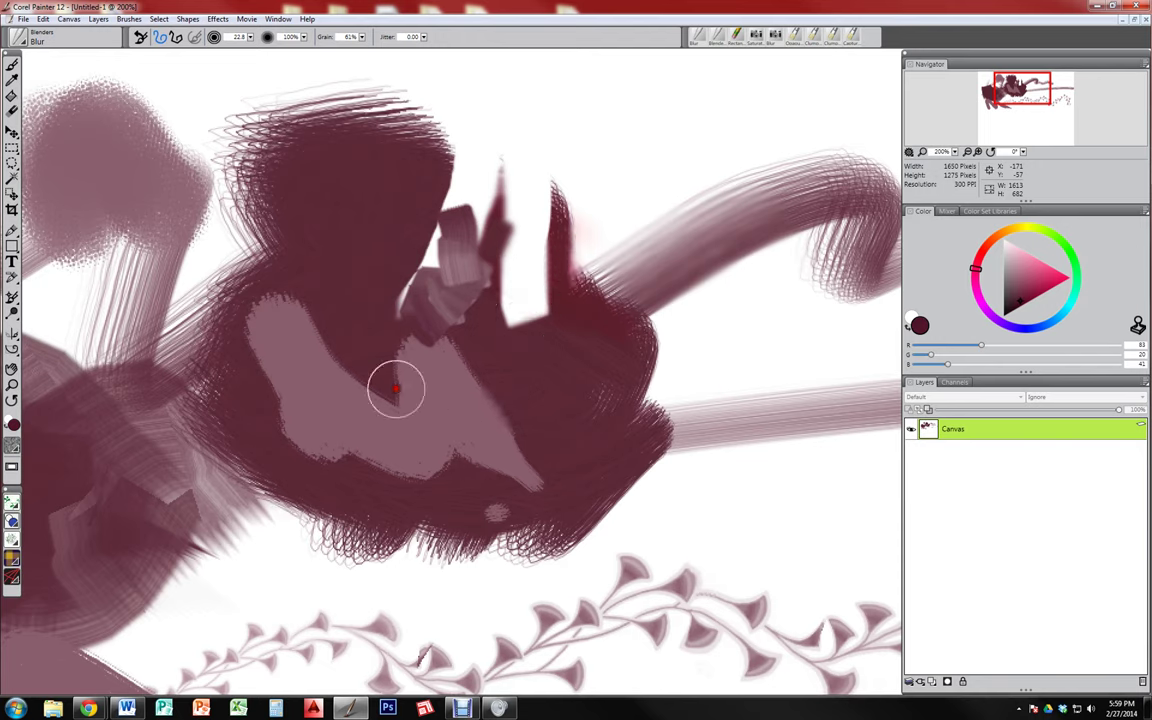
mouse_move(490, 225)
mouse_down()
mouse_move(503, 230)
mouse_move(496, 205)
mouse_move(501, 238)
mouse_move(506, 216)
mouse_up()
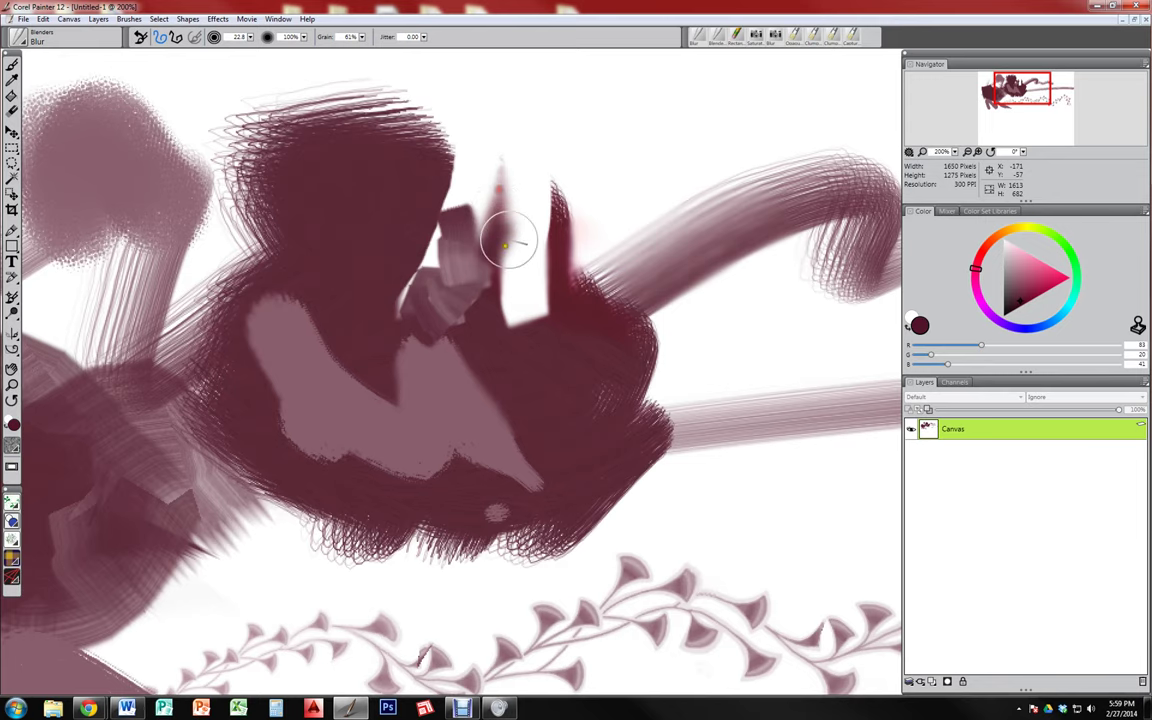
Blur the hard edges of the light zigzag inside the dark patch with repeated strokes
key(ctrl+plus)
key(ctrl+plus)
key(ctrl+plus)
mouse_move(457, 147)
mouse_down()
mouse_move(484, 290)
mouse_move(266, 315)
mouse_move(292, 337)
mouse_up()
mouse_move(360, 244)
mouse_down()
mouse_move(235, 203)
mouse_move(259, 253)
mouse_move(266, 210)
mouse_move(265, 281)
mouse_move(257, 227)
mouse_move(253, 340)
mouse_move(218, 408)
mouse_move(171, 377)
mouse_move(152, 340)
mouse_move(172, 326)
mouse_move(165, 212)
mouse_up()
drag(247, 340, 541, 224)
drag(332, 329, 440, 178)
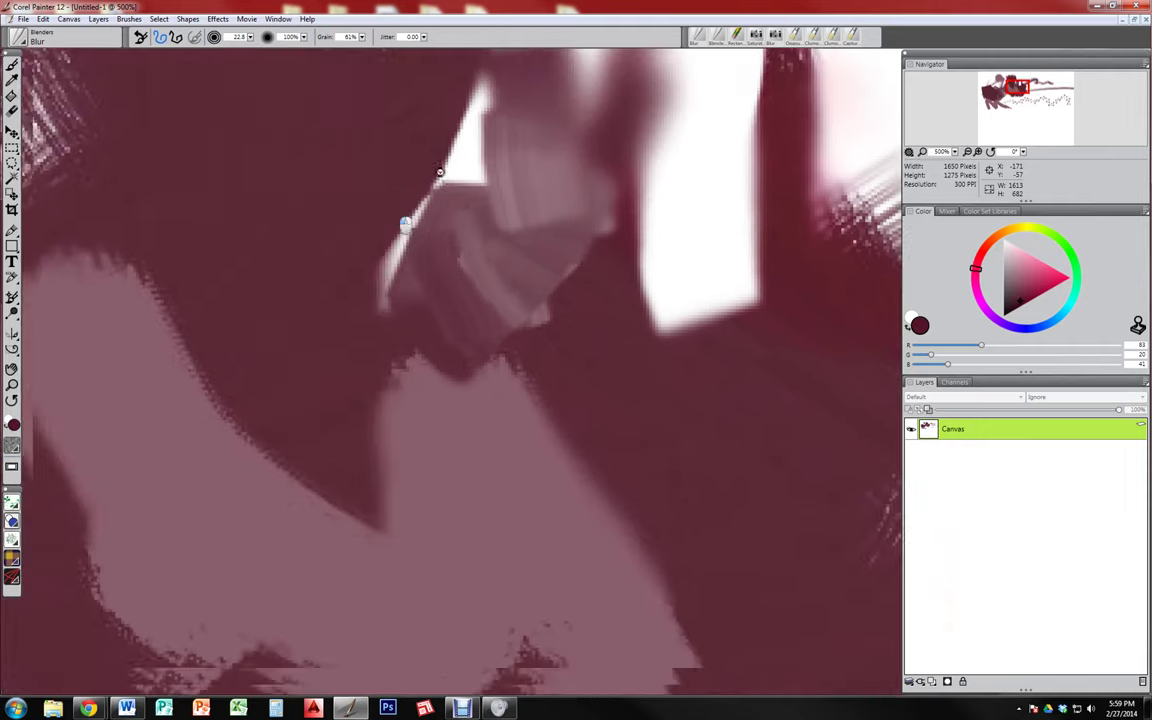
mouse_move(175, 301)
mouse_down()
mouse_move(133, 342)
mouse_move(191, 352)
mouse_move(248, 423)
mouse_move(379, 478)
mouse_move(230, 307)
mouse_move(253, 383)
mouse_move(383, 479)
mouse_move(201, 393)
mouse_move(151, 285)
mouse_move(317, 479)
mouse_move(228, 308)
mouse_move(235, 297)
mouse_move(185, 342)
mouse_up()
Choose the Grainy Water blender and blend the light zigzag into the surrounding dark patch
click(38, 33)
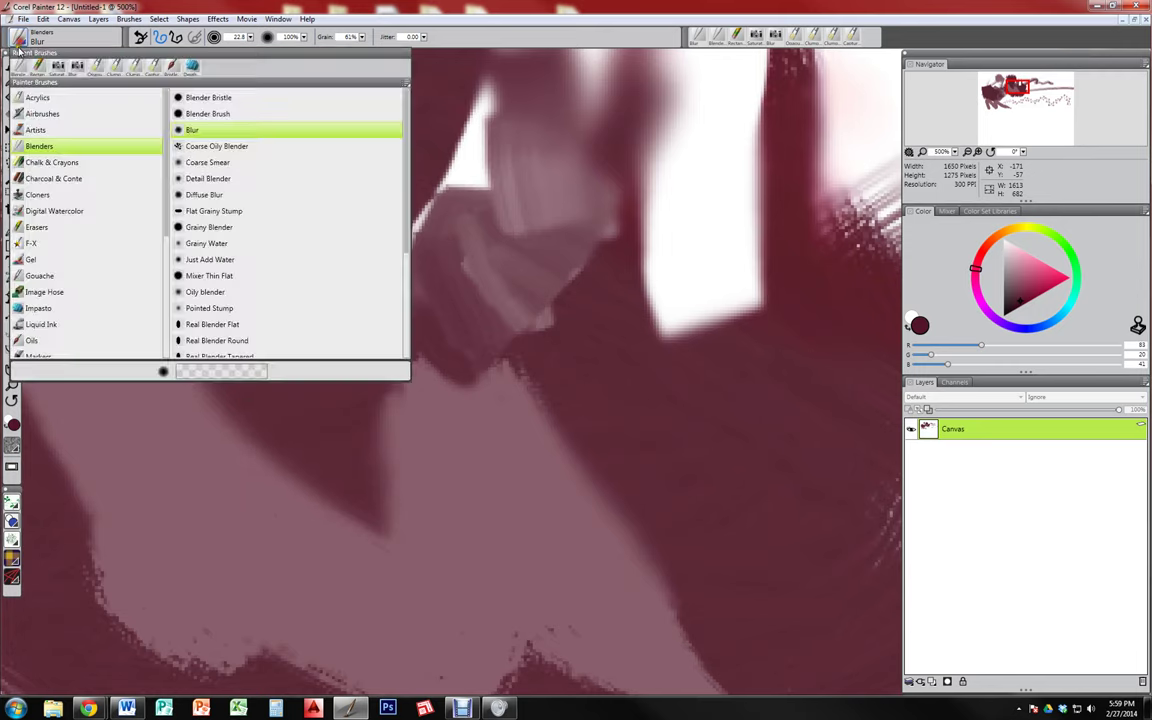
click(190, 238)
mouse_move(197, 325)
mouse_down()
mouse_move(157, 337)
mouse_move(103, 301)
mouse_move(175, 260)
mouse_move(221, 363)
mouse_move(239, 319)
mouse_up()
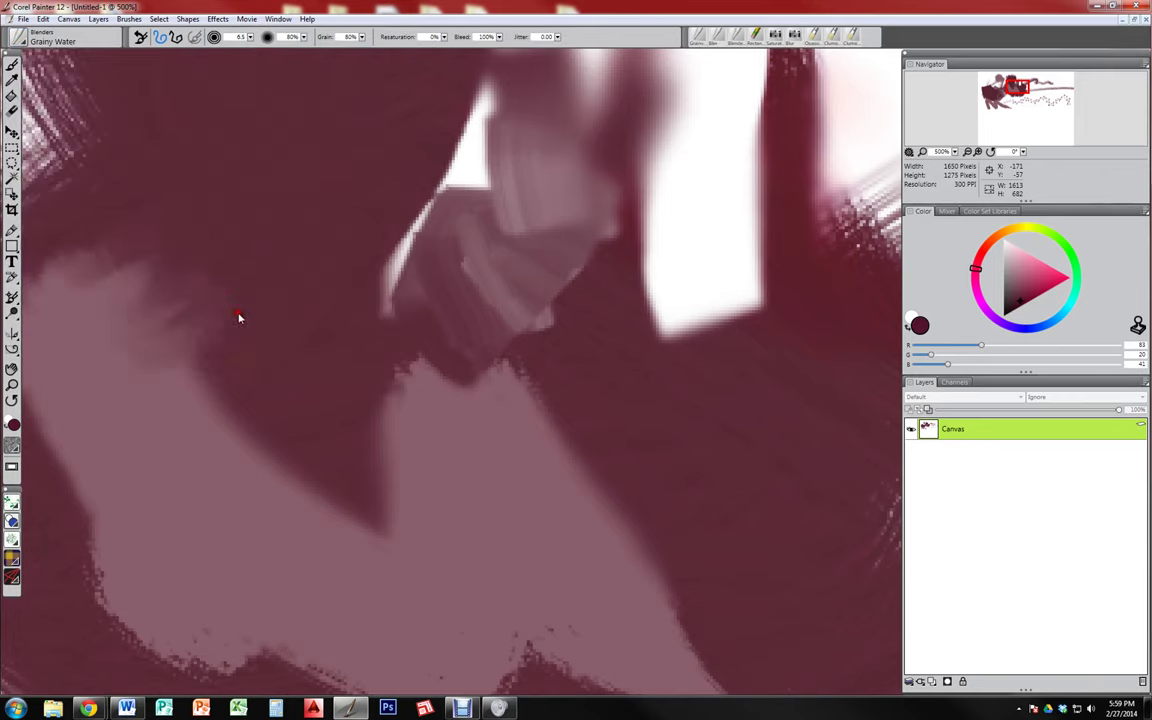
mouse_move(196, 223)
mouse_down()
mouse_move(276, 373)
mouse_move(196, 419)
mouse_move(326, 404)
mouse_up()
key(ctrl+minus)
key(ctrl+minus)
key(ctrl+minus)
key(ctrl+minus)
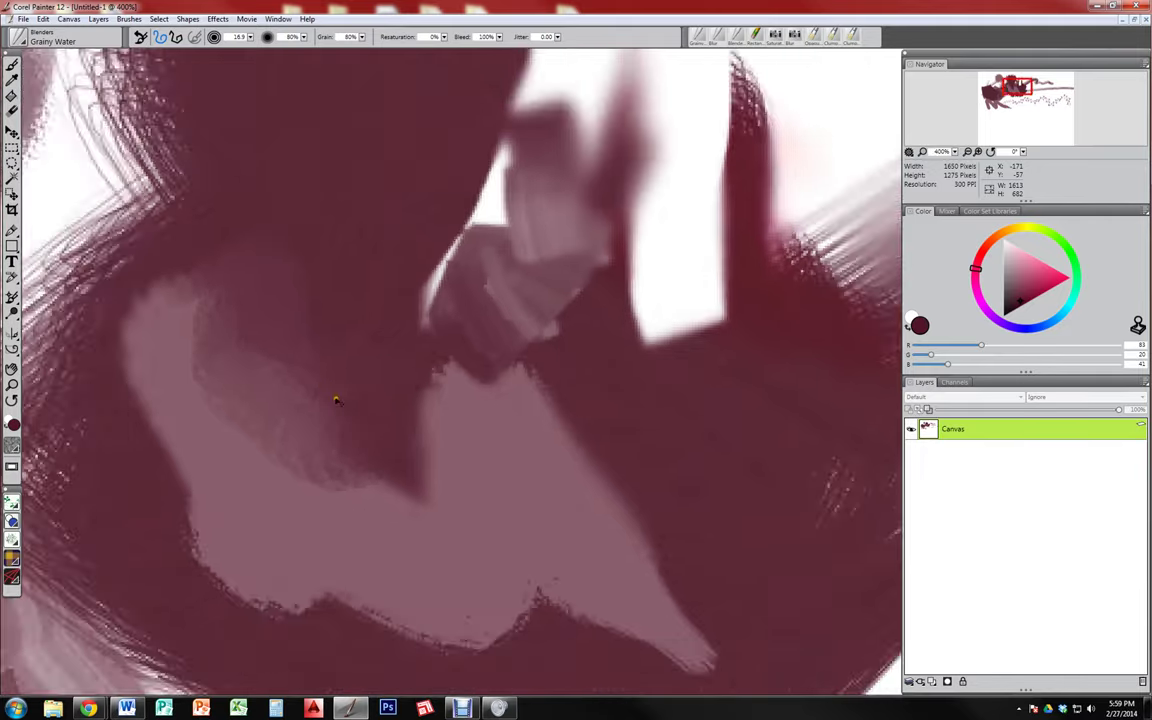
mouse_move(392, 383)
mouse_down()
mouse_move(457, 439)
mouse_move(448, 462)
mouse_move(395, 455)
mouse_move(401, 411)
mouse_move(453, 419)
mouse_move(427, 397)
mouse_move(535, 463)
mouse_move(477, 463)
mouse_move(501, 483)
mouse_move(514, 457)
mouse_move(580, 453)
mouse_move(620, 516)
mouse_move(572, 484)
mouse_move(582, 422)
mouse_move(614, 408)
mouse_move(571, 415)
mouse_move(533, 389)
mouse_move(651, 459)
mouse_move(578, 458)
mouse_move(559, 430)
mouse_move(624, 417)
mouse_move(615, 399)
mouse_move(656, 445)
mouse_move(657, 474)
mouse_move(630, 483)
mouse_move(620, 437)
mouse_move(686, 400)
mouse_move(728, 453)
mouse_move(721, 503)
mouse_move(678, 491)
mouse_move(710, 467)
mouse_move(673, 482)
mouse_move(641, 471)
mouse_move(665, 480)
mouse_move(733, 427)
mouse_up()
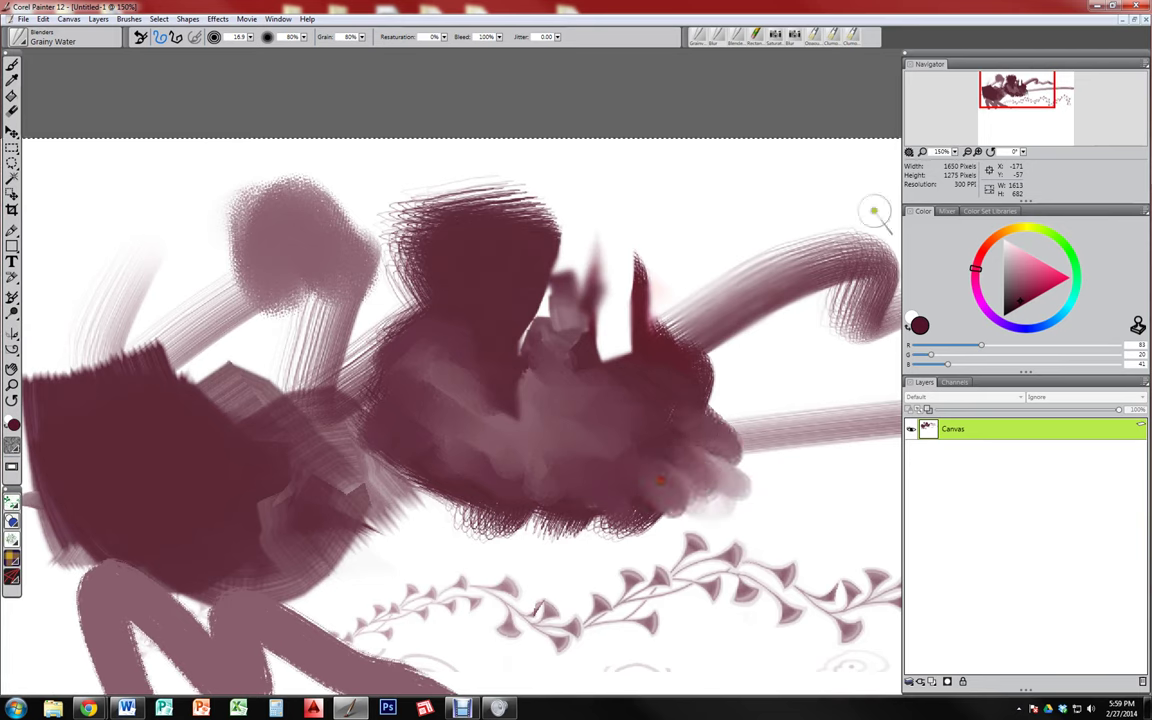
Smear the left part of the vine pattern and the paint above it downward with Grainy Water strokes
key(ctrl+0)
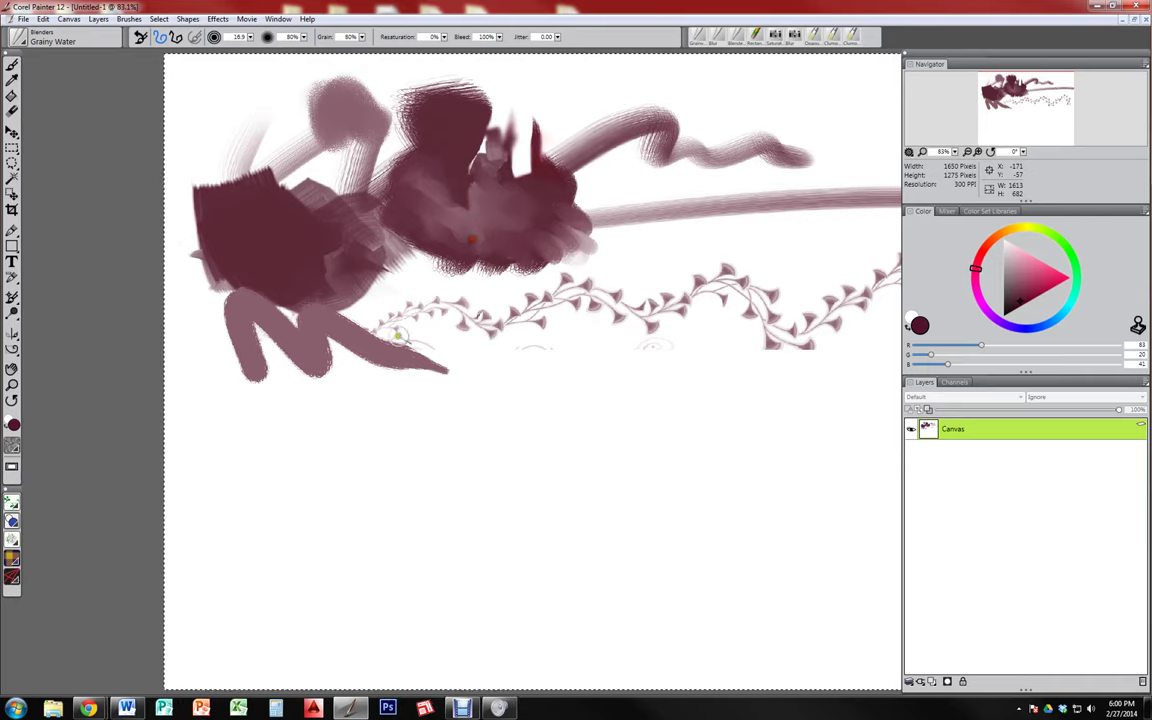
mouse_move(398, 336)
mouse_down()
mouse_move(451, 310)
mouse_move(433, 320)
mouse_move(420, 303)
mouse_move(756, 355)
mouse_up()
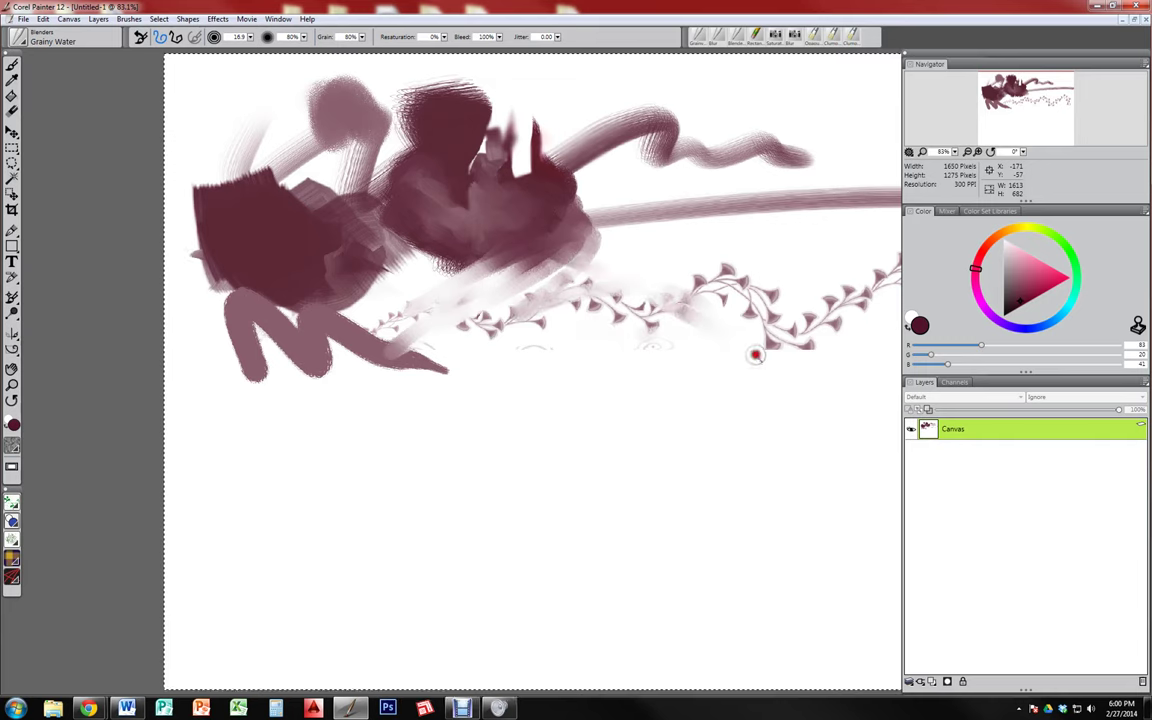
drag(549, 264, 500, 470)
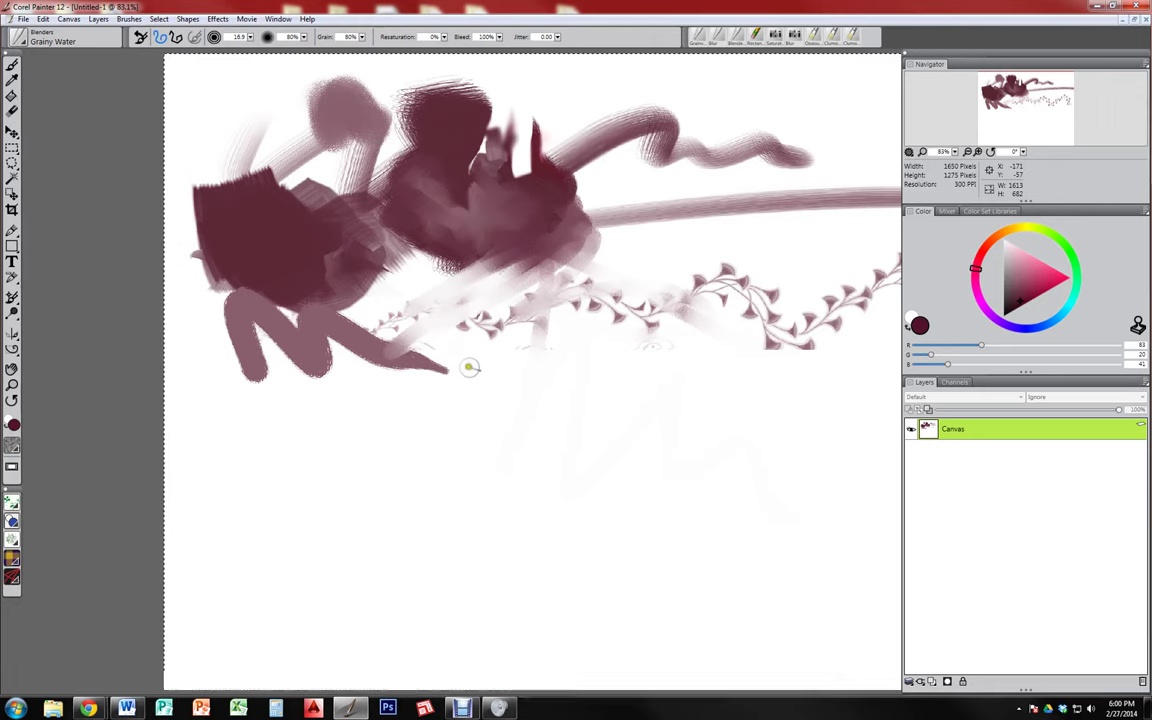
drag(491, 276, 533, 327)
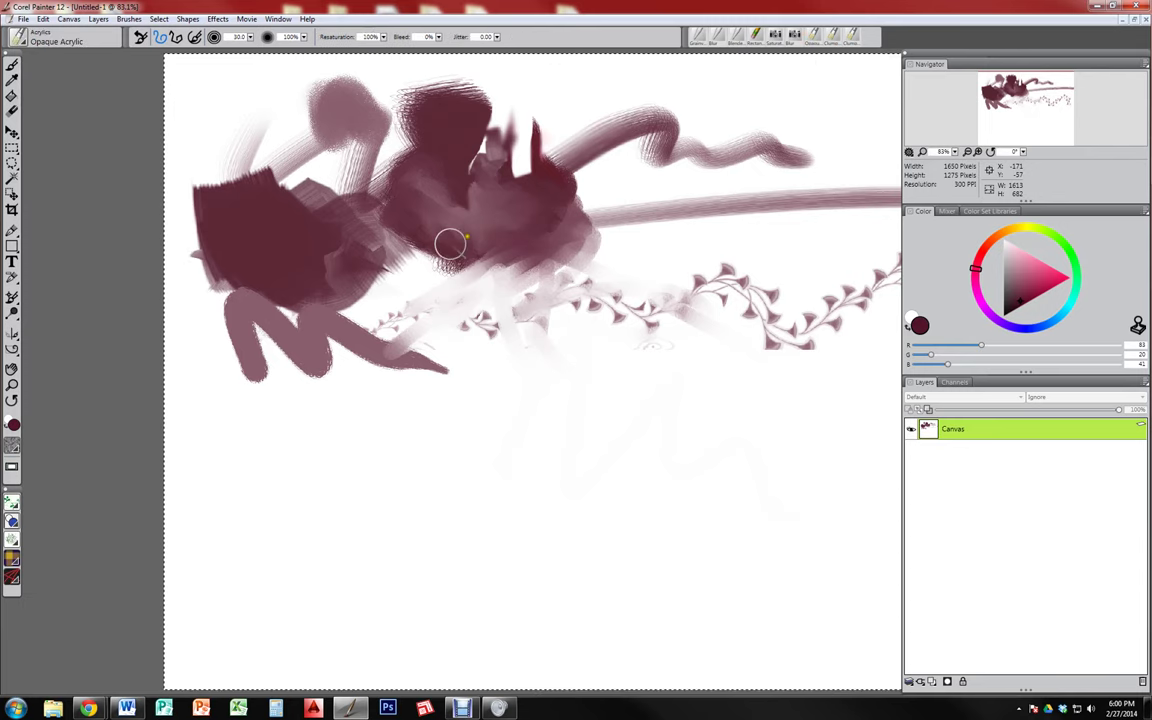
Paint two Opaque Acrylic zigzags, one across the smeared vine and one in the blank area below
drag(397, 321, 643, 522)
mouse_move(357, 458)
mouse_down()
mouse_move(467, 460)
mouse_move(725, 497)
mouse_up()
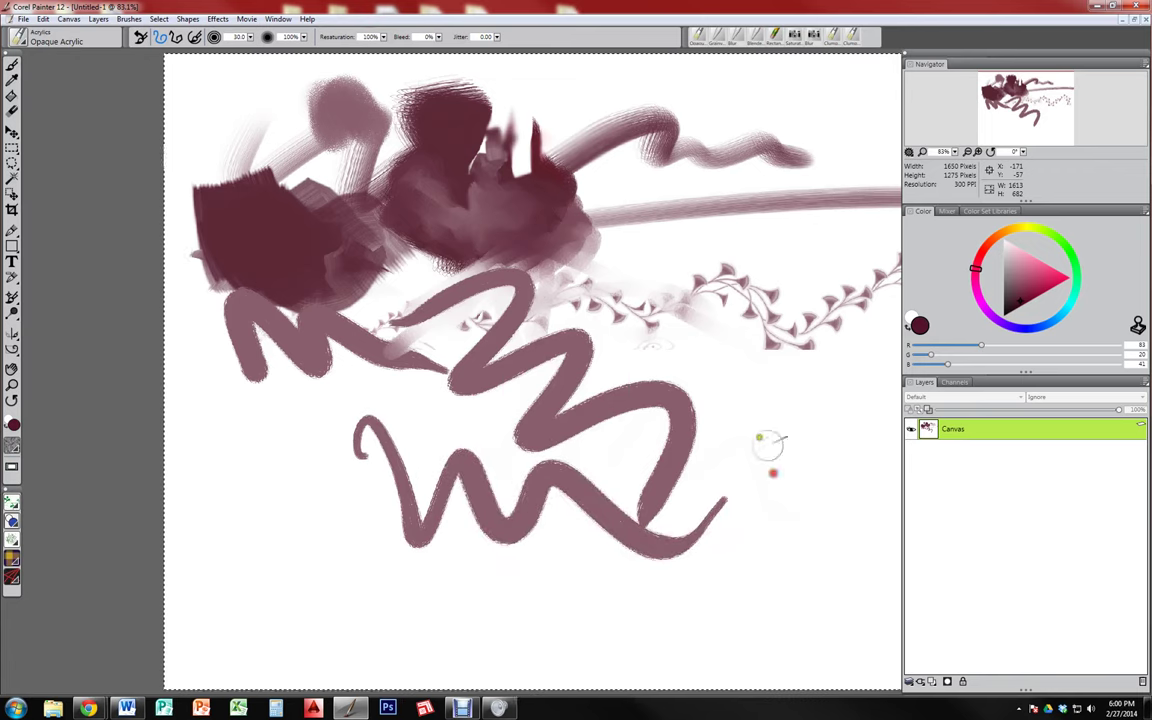
Erase broad swaths through the acrylic zigzags and the vine pattern, alternating between the Eraser and the Opaque Acrylic brush
key(n)
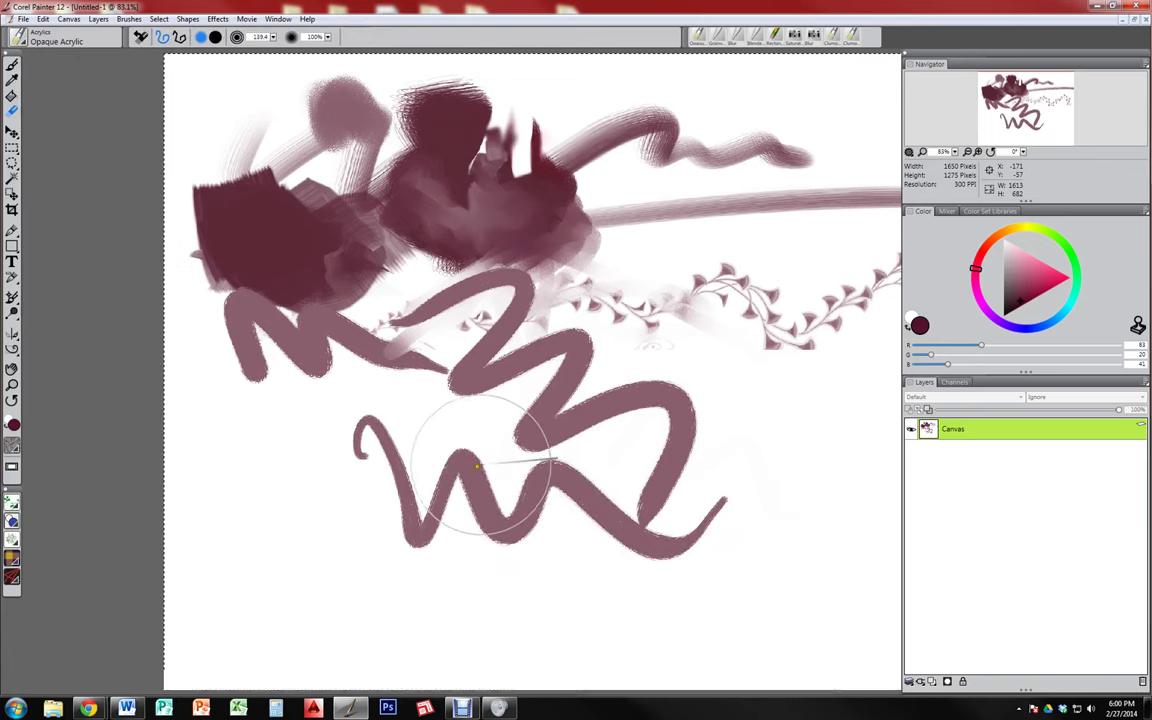
mouse_move(432, 436)
mouse_down()
mouse_move(463, 476)
mouse_move(815, 481)
mouse_move(772, 613)
mouse_up()
key(b)
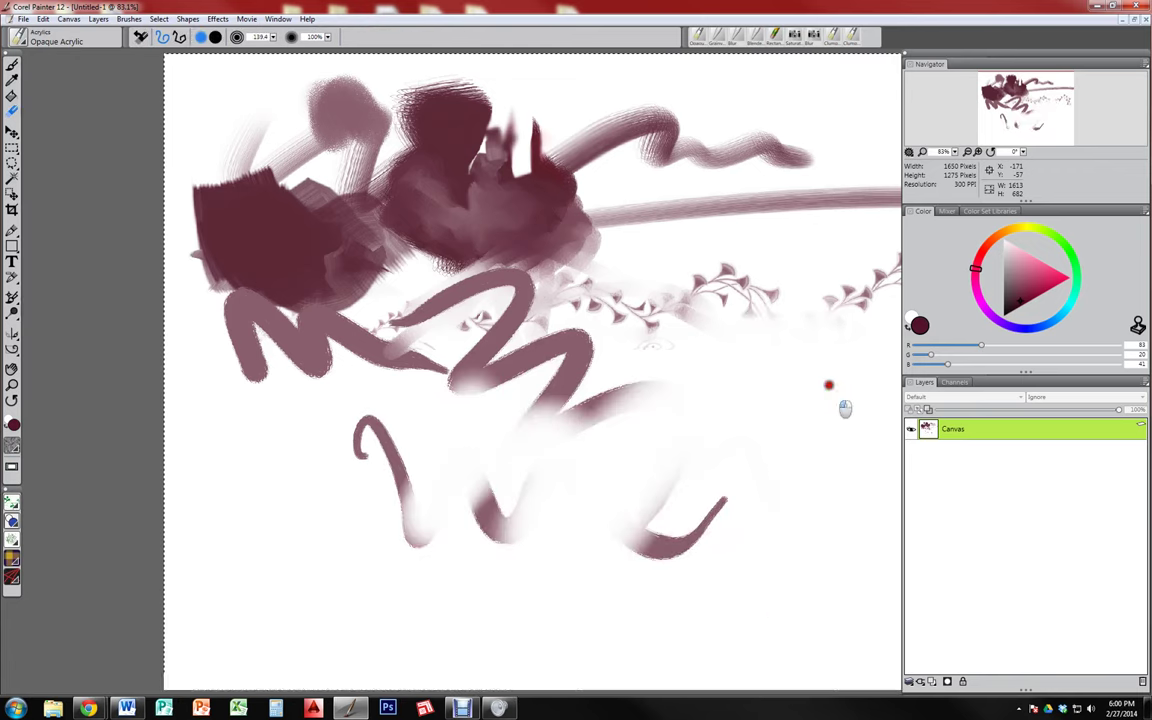
mouse_move(535, 312)
mouse_down()
mouse_move(505, 385)
mouse_move(620, 400)
mouse_move(693, 452)
mouse_up()
key(n)
mouse_move(598, 362)
mouse_down()
mouse_move(555, 463)
mouse_move(425, 315)
mouse_up()
Paint two overlapping Opaque Acrylic zigzags across the erased middle of the canvas
key(b)
mouse_move(385, 440)
mouse_down()
mouse_move(597, 450)
mouse_move(658, 542)
mouse_up()
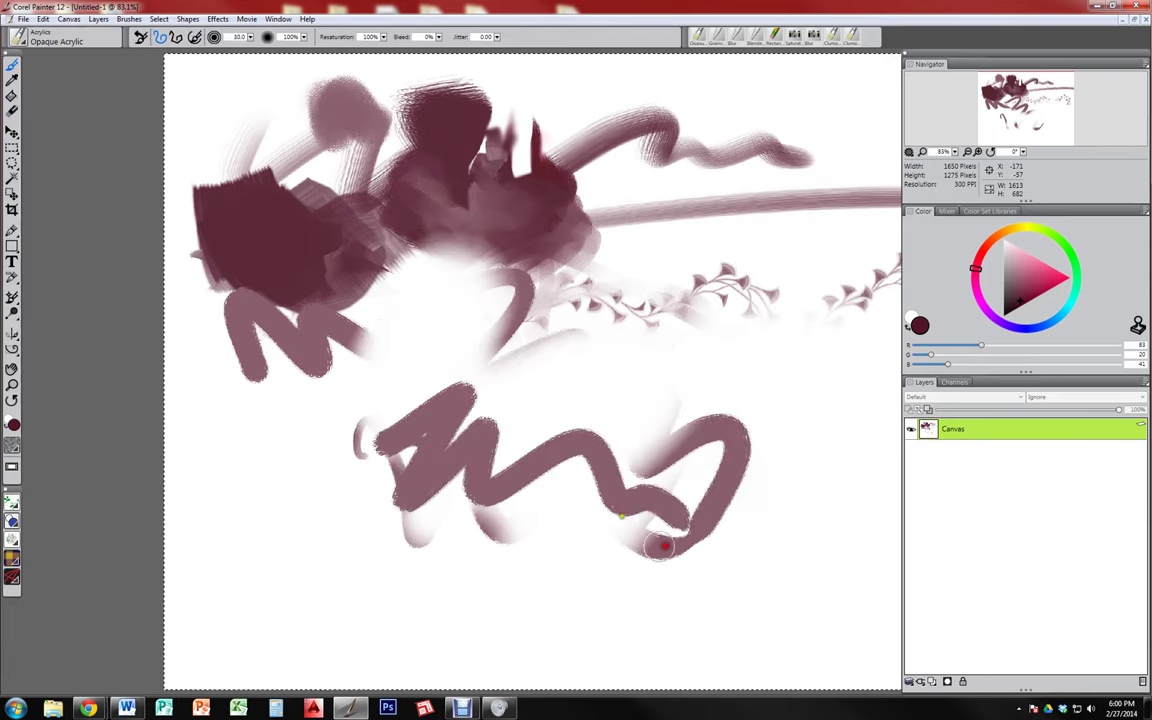
mouse_move(460, 335)
mouse_down()
mouse_move(419, 404)
mouse_move(690, 420)
mouse_up()
Erase through the new zigzags with the Eraser and clear all remaining paint from the canvas
key(n)
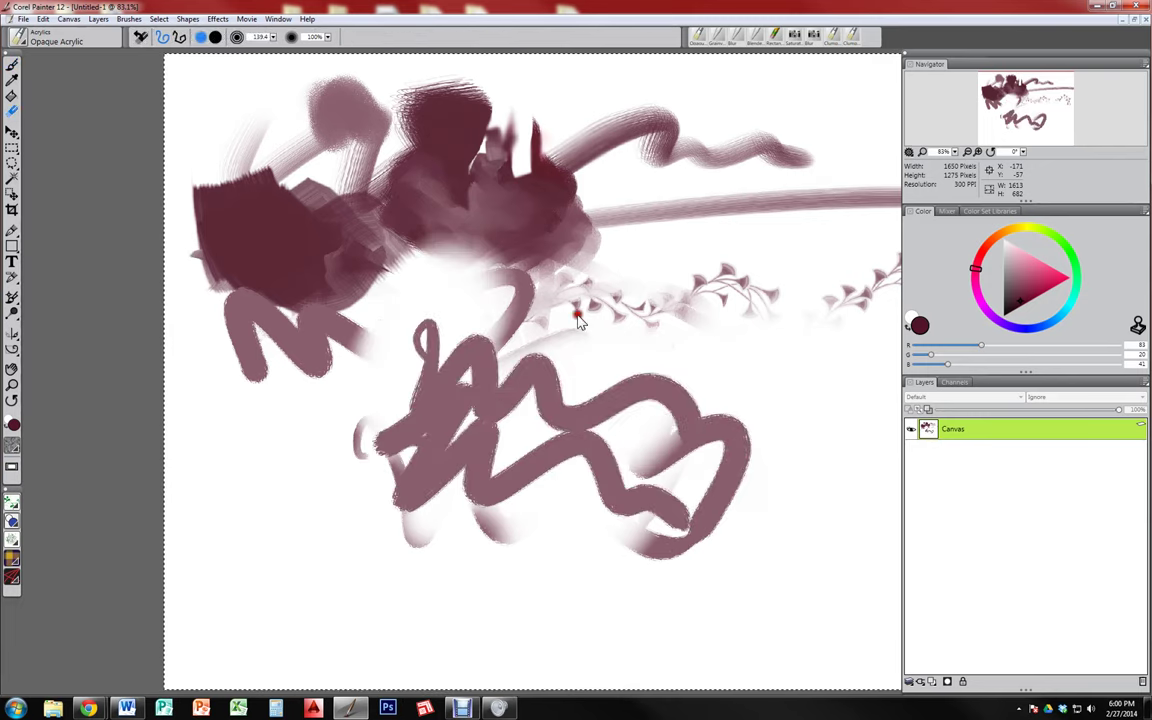
mouse_move(579, 321)
mouse_down()
mouse_move(473, 401)
mouse_move(470, 455)
mouse_up()
mouse_move(572, 543)
mouse_down()
mouse_move(607, 514)
mouse_move(548, 473)
mouse_move(406, 535)
mouse_move(692, 334)
mouse_move(609, 167)
mouse_move(342, 121)
mouse_move(589, 82)
mouse_move(914, 207)
mouse_move(905, 296)
mouse_move(342, 437)
mouse_move(448, 195)
mouse_move(661, 553)
mouse_move(887, 103)
mouse_move(429, 154)
mouse_move(527, 478)
mouse_move(774, 396)
mouse_move(761, 388)
mouse_up()
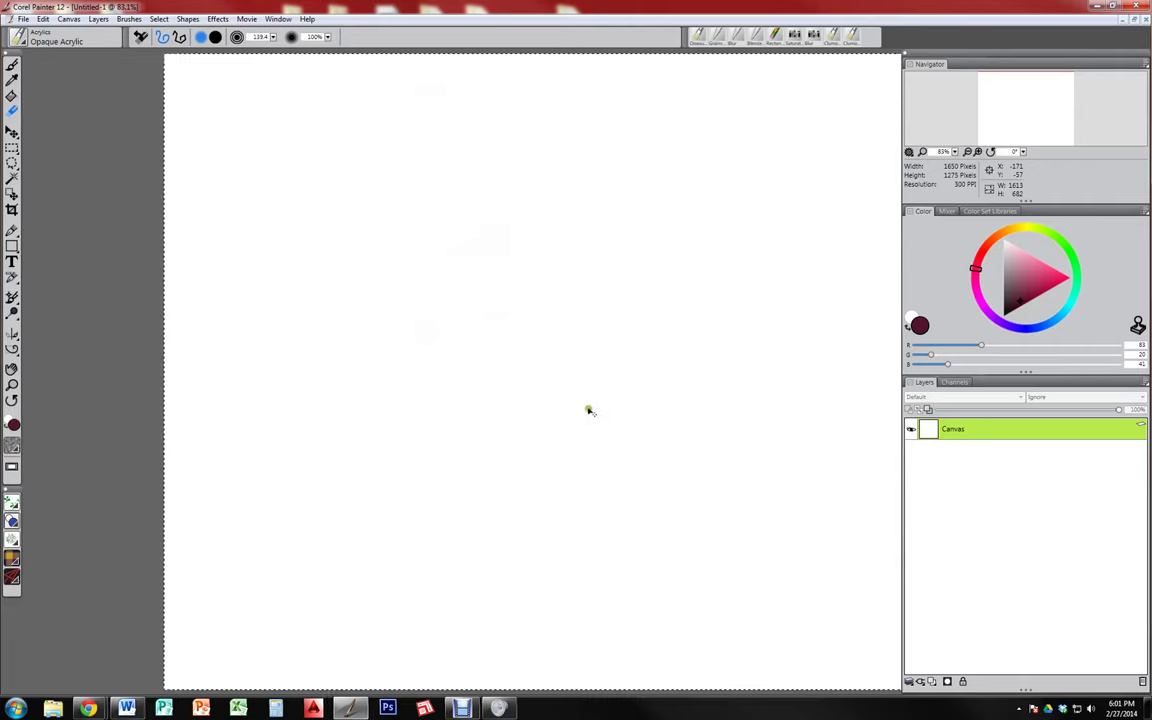
Remove the selection from the blank canvas and look over the available selection commands
key(ctrl+d)
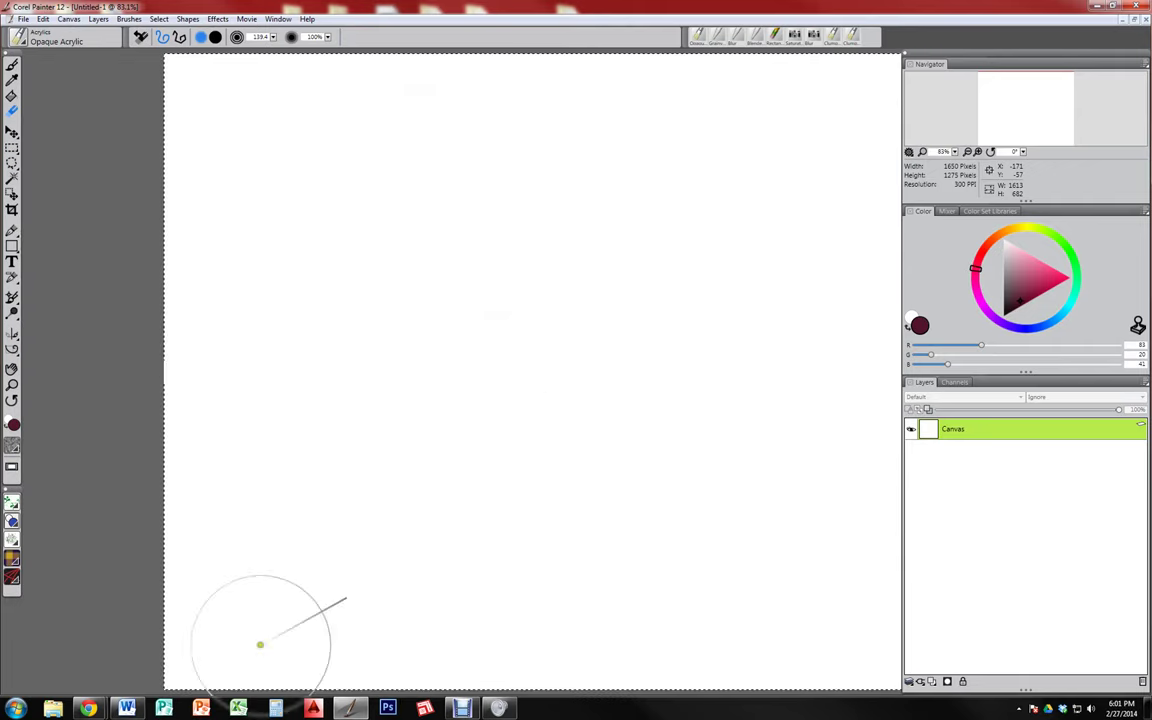
key(ctrl+a)
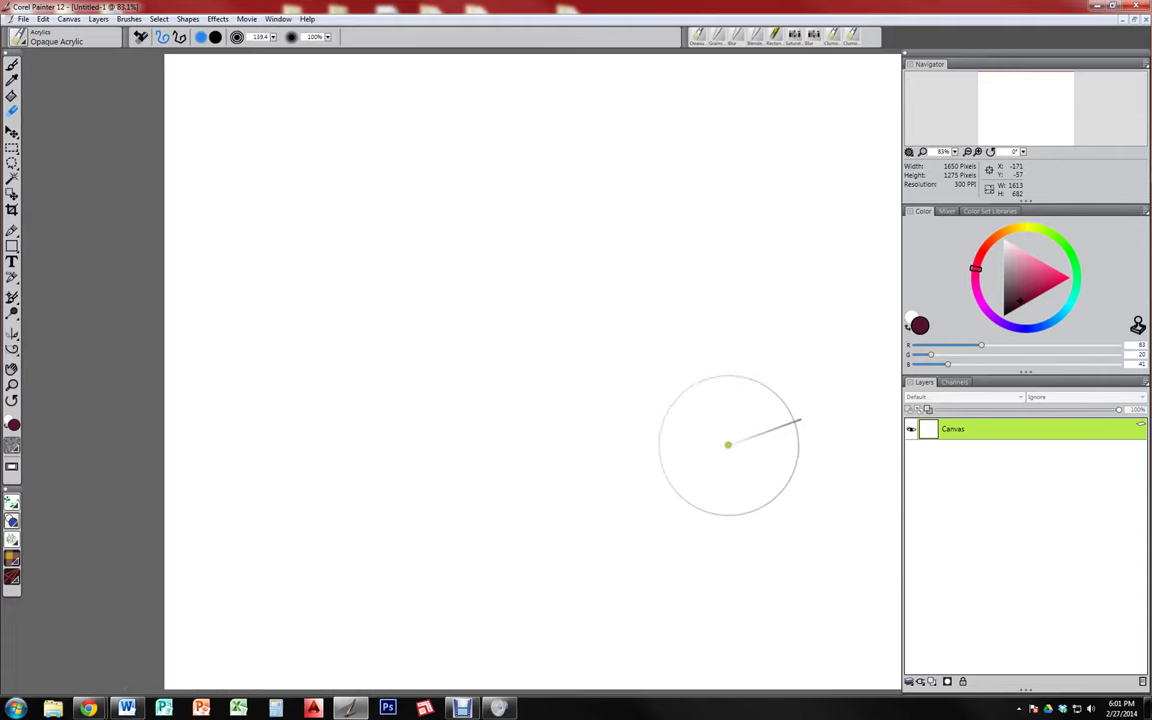
click(159, 19)
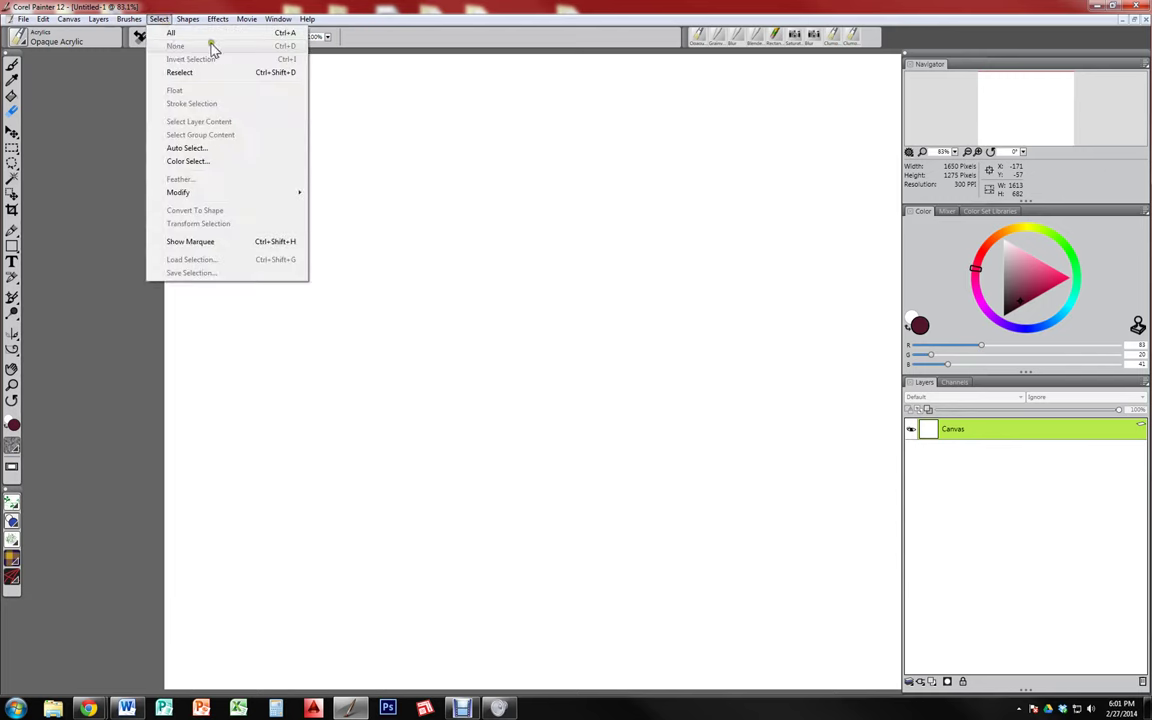
click(396, 136)
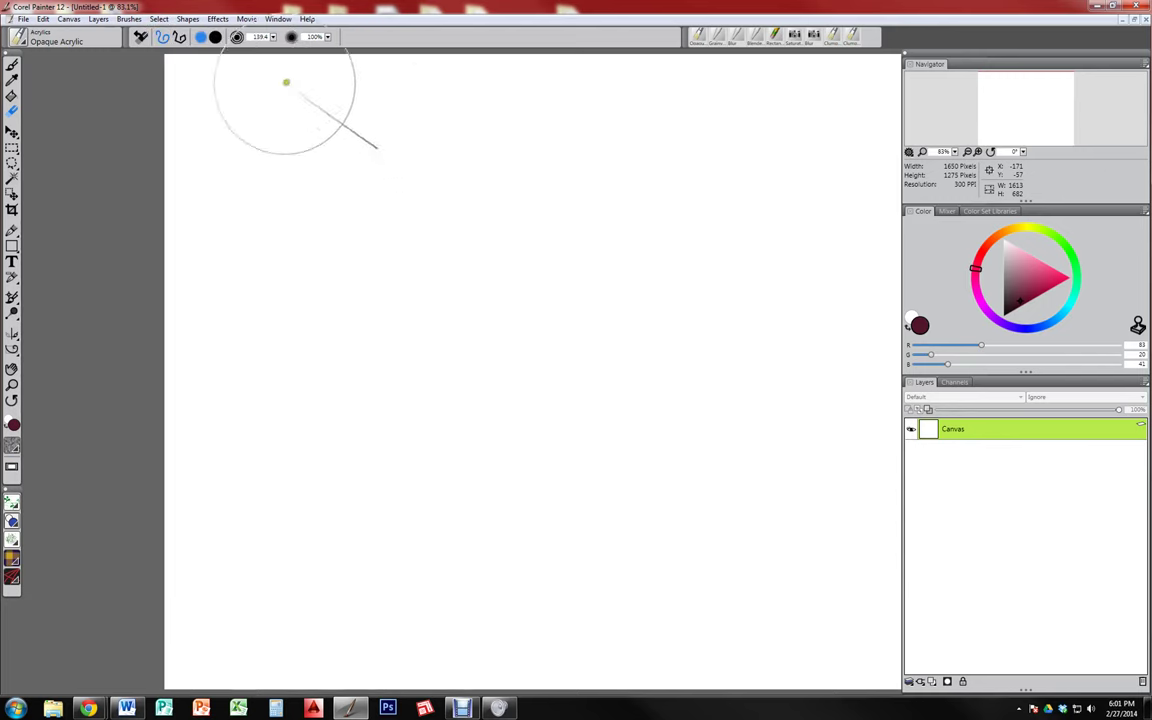
Choose the Fine Camel brush from the Oils category and reset it to its default settings
key(b)
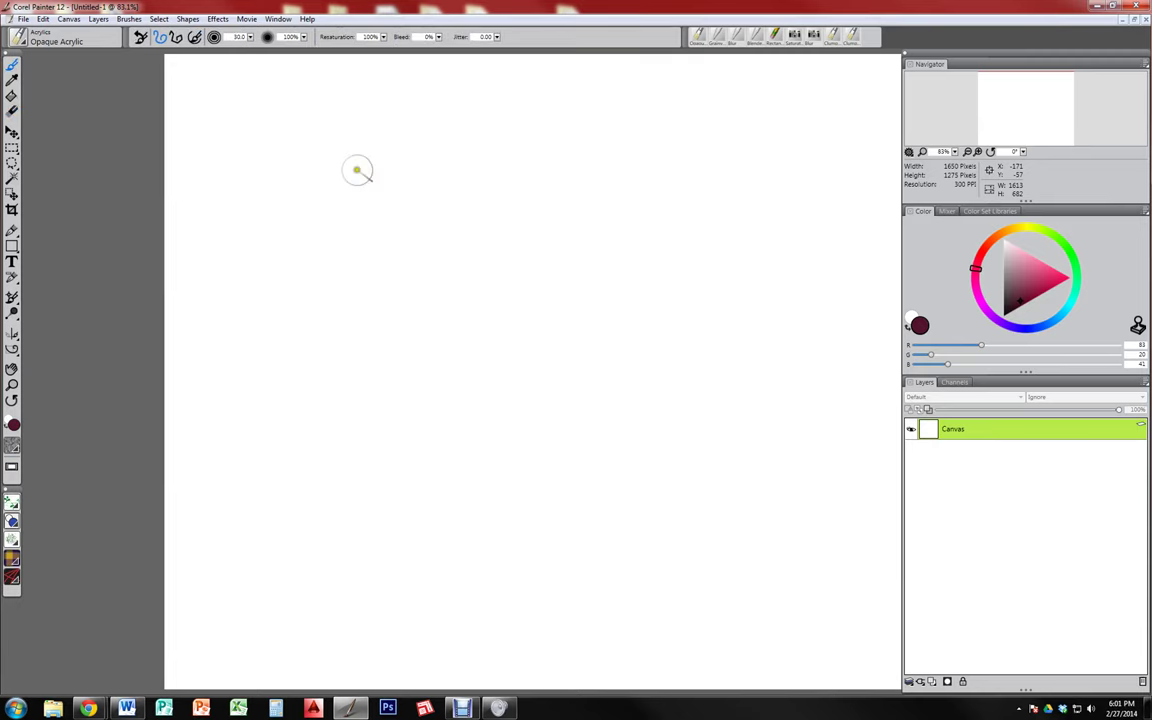
click(19, 40)
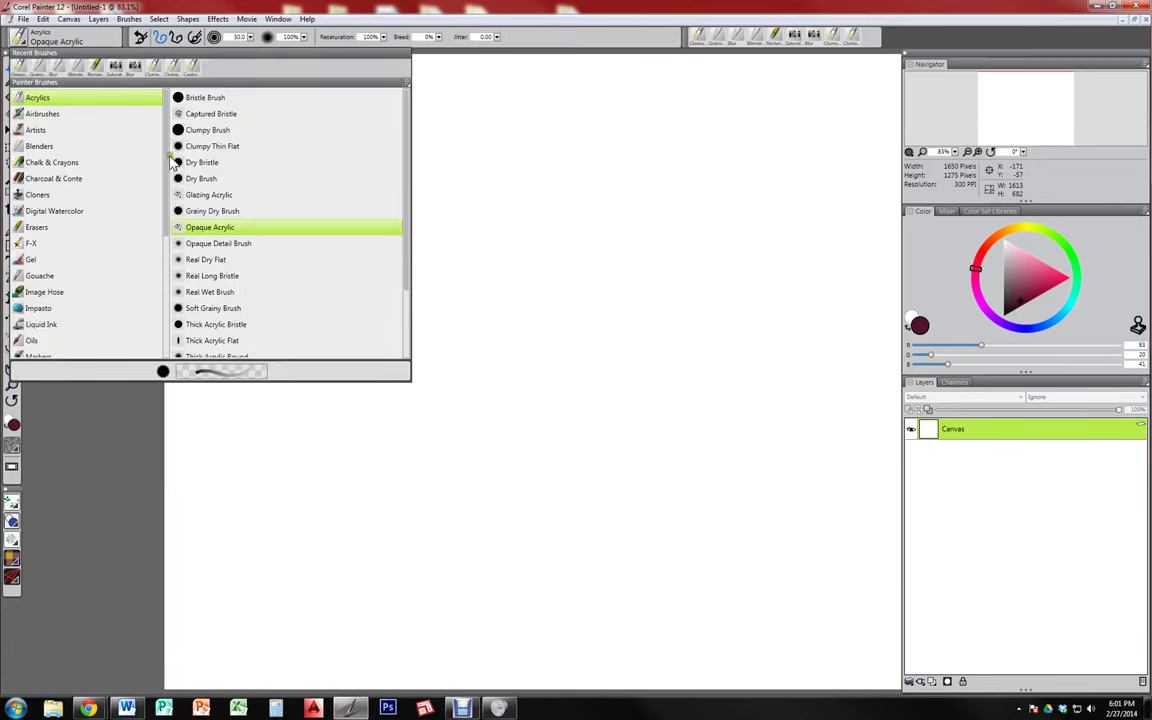
drag(167, 159, 170, 291)
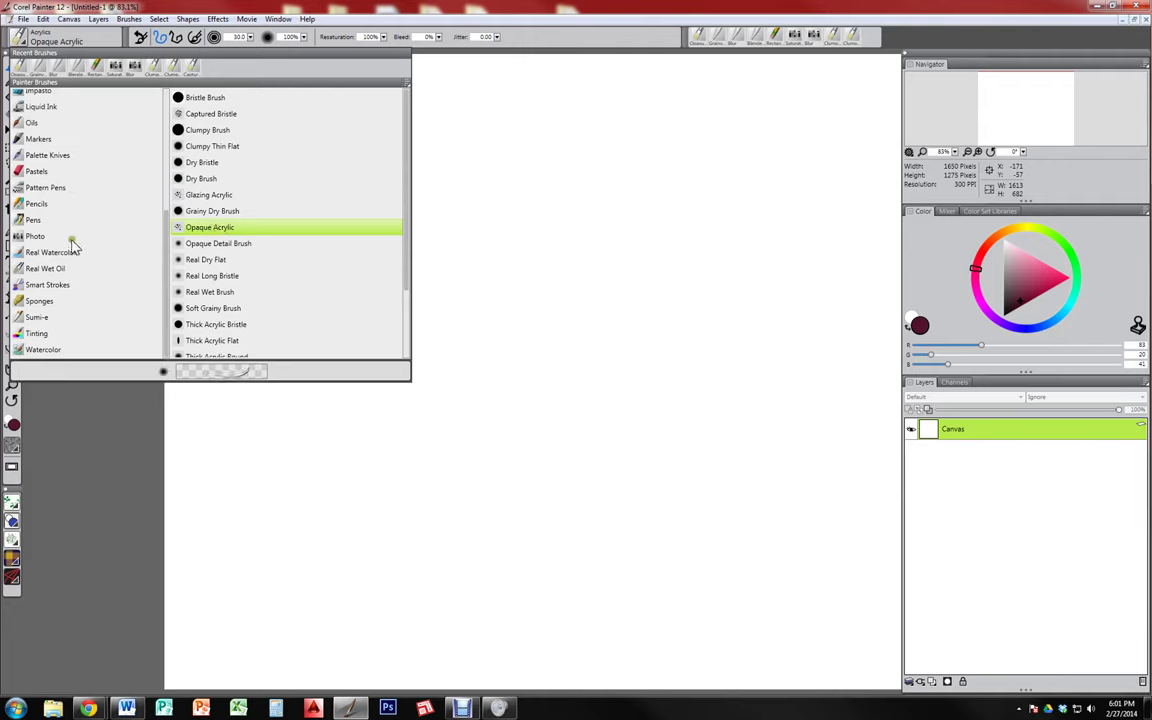
click(53, 125)
click(224, 131)
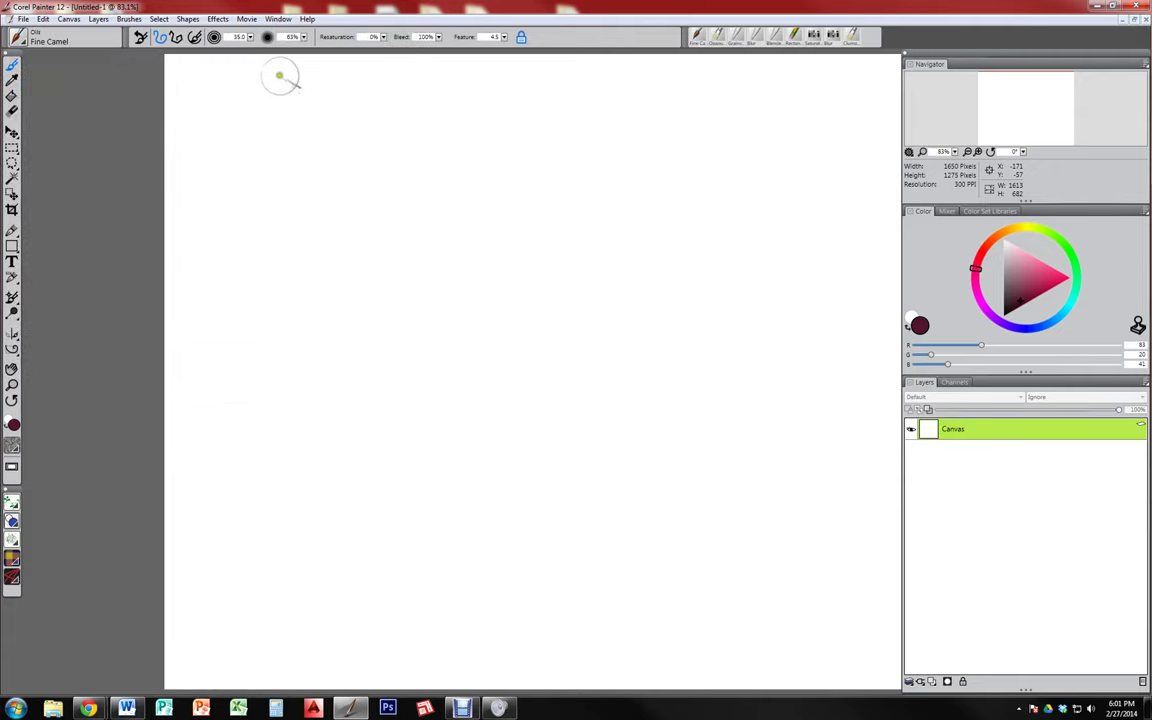
click(140, 45)
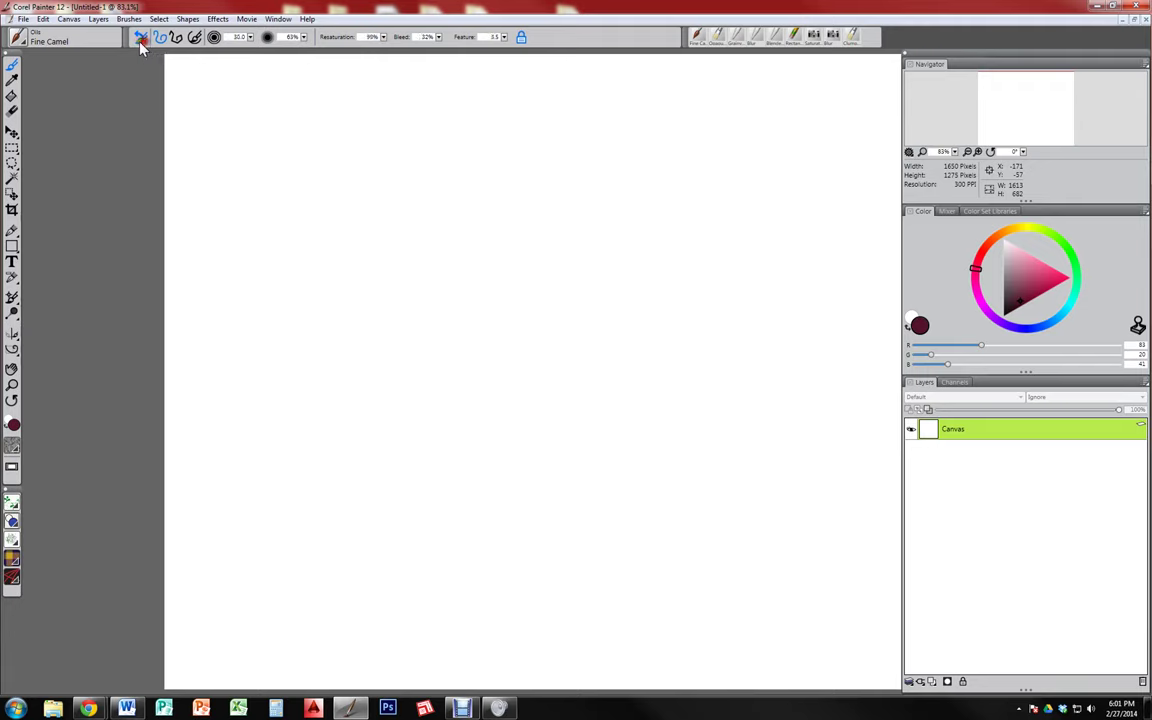
Paint overlapping wavy Fine Camel strokes at different brush sizes, including 30, 21.3 and 204.3
mouse_move(262, 124)
mouse_down()
mouse_move(261, 208)
mouse_move(340, 209)
mouse_move(522, 248)
mouse_move(520, 302)
mouse_up()
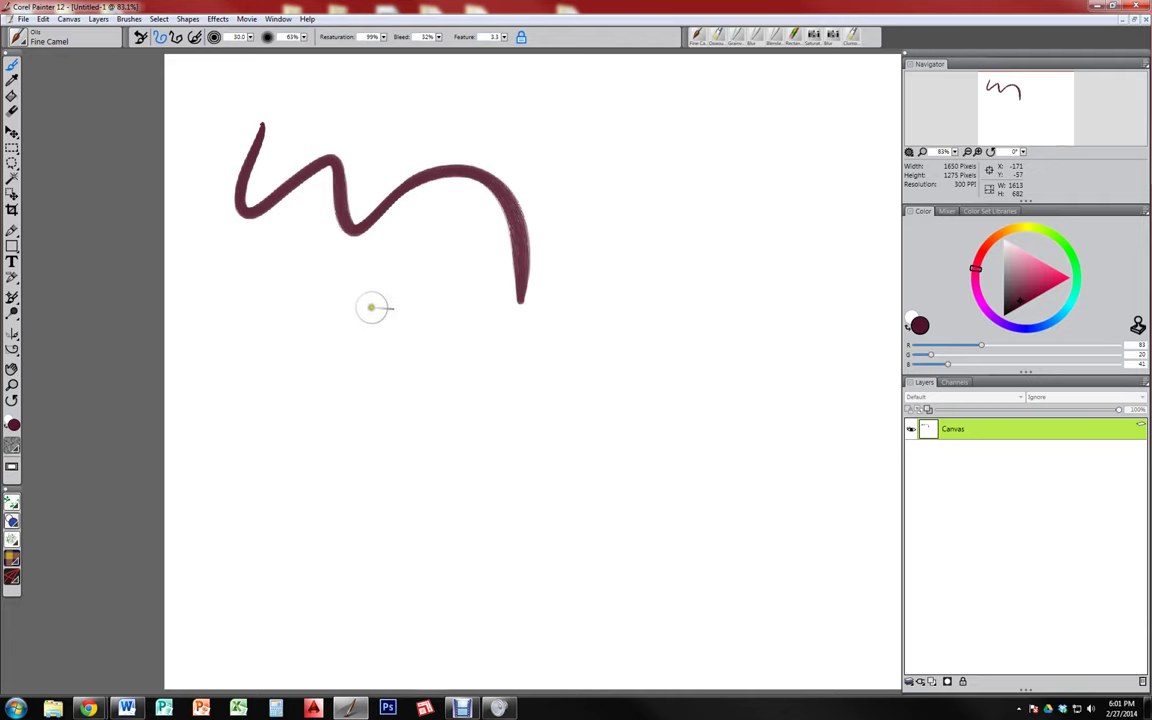
mouse_move(378, 348)
ctrl+alt+mouse_down()
mouse_move(364, 369)
mouse_move(407, 368)
mouse_move(890, 240)
mouse_move(416, 375)
ctrl+alt+mouse_up()
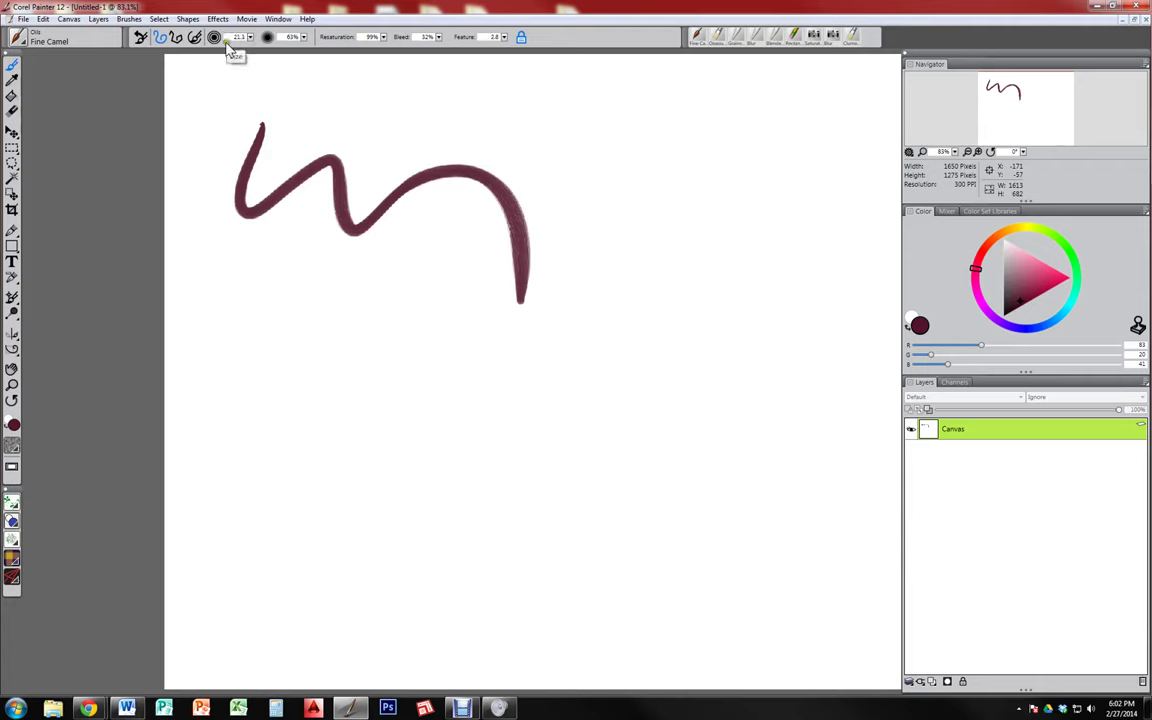
drag(356, 310, 622, 415)
mouse_move(424, 411)
mouse_down()
mouse_move(428, 366)
mouse_move(574, 391)
mouse_move(660, 470)
mouse_up()
mouse_move(310, 410)
mouse_down()
mouse_move(373, 445)
mouse_move(588, 490)
mouse_up()
drag(379, 409, 452, 336)
mouse_move(465, 350)
mouse_down()
mouse_move(491, 291)
mouse_move(700, 285)
mouse_move(854, 368)
mouse_up()
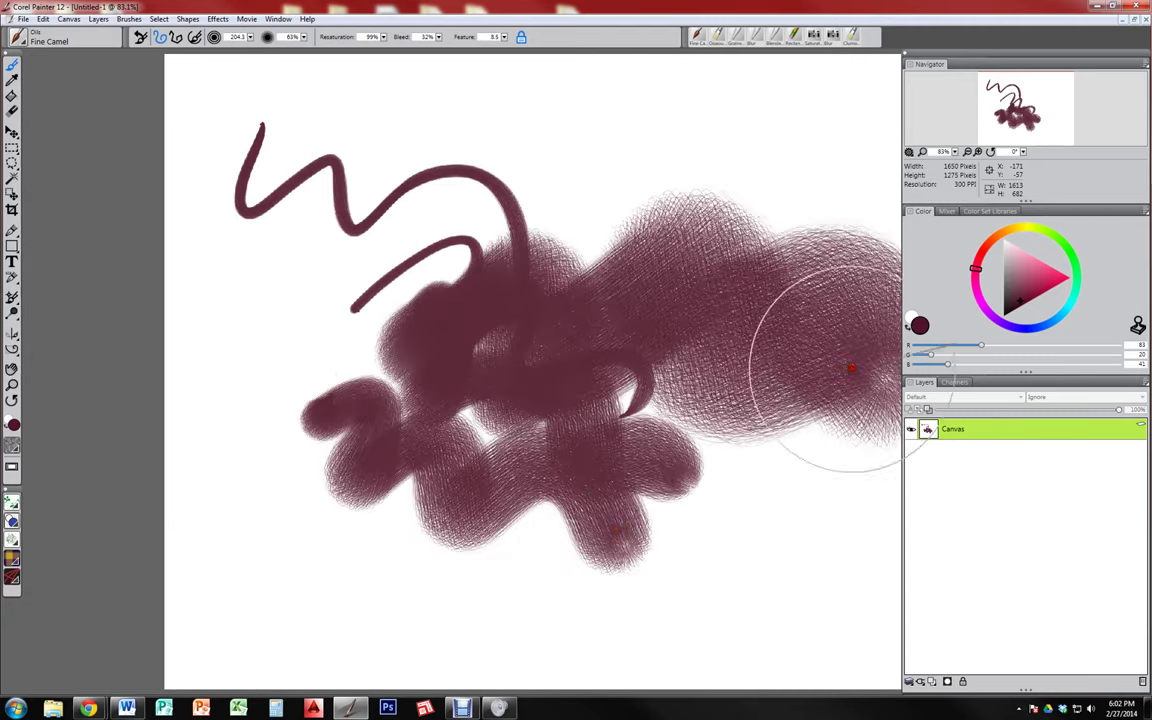
Paint comparison strokes at brush sizes 69.8 and 253.4 over the upper canvas and a zigzag at 41.2 along its lower edge
mouse_move(627, 280)
mouse_down()
mouse_move(591, 280)
mouse_move(617, 270)
mouse_up()
mouse_move(522, 222)
mouse_down()
mouse_move(615, 197)
mouse_move(760, 198)
mouse_up()
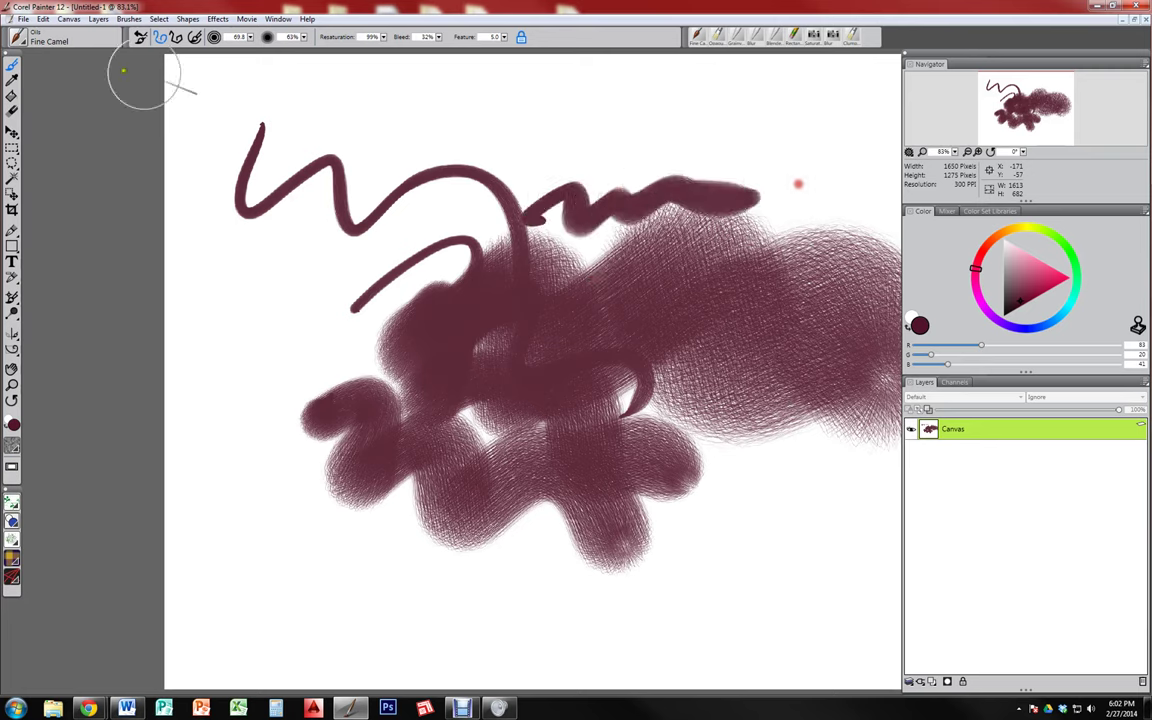
click(251, 37)
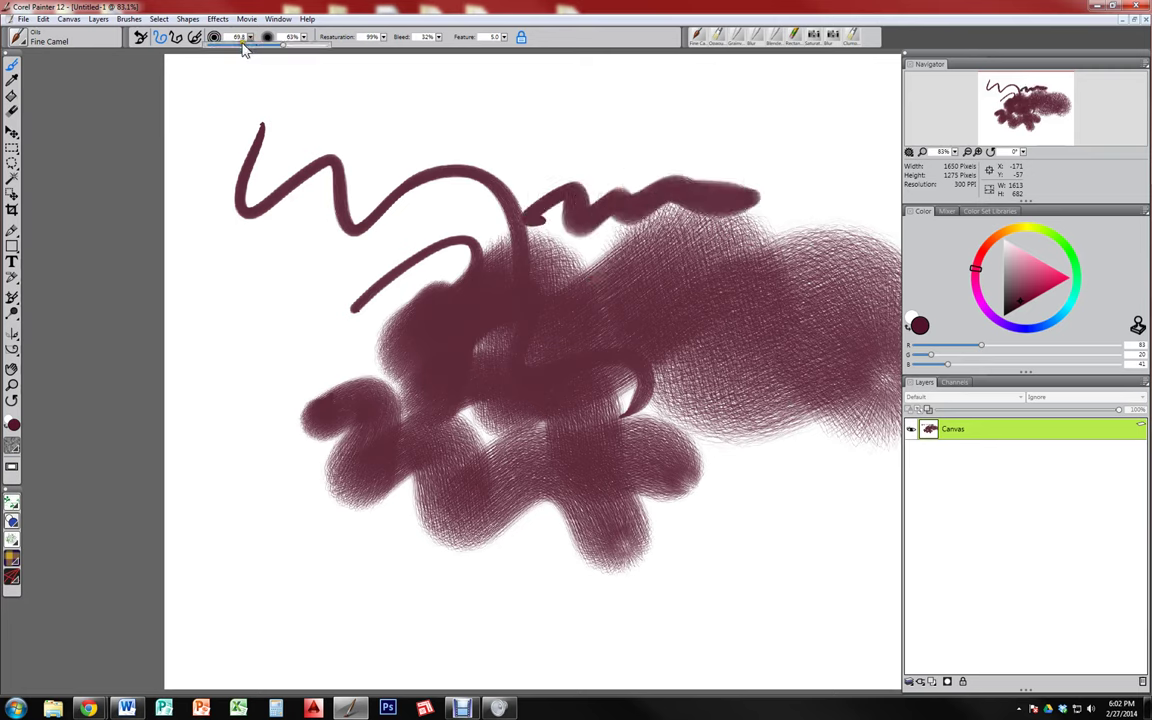
mouse_move(284, 52)
mouse_down()
mouse_move(260, 51)
mouse_move(327, 47)
mouse_move(212, 57)
mouse_move(256, 56)
mouse_up()
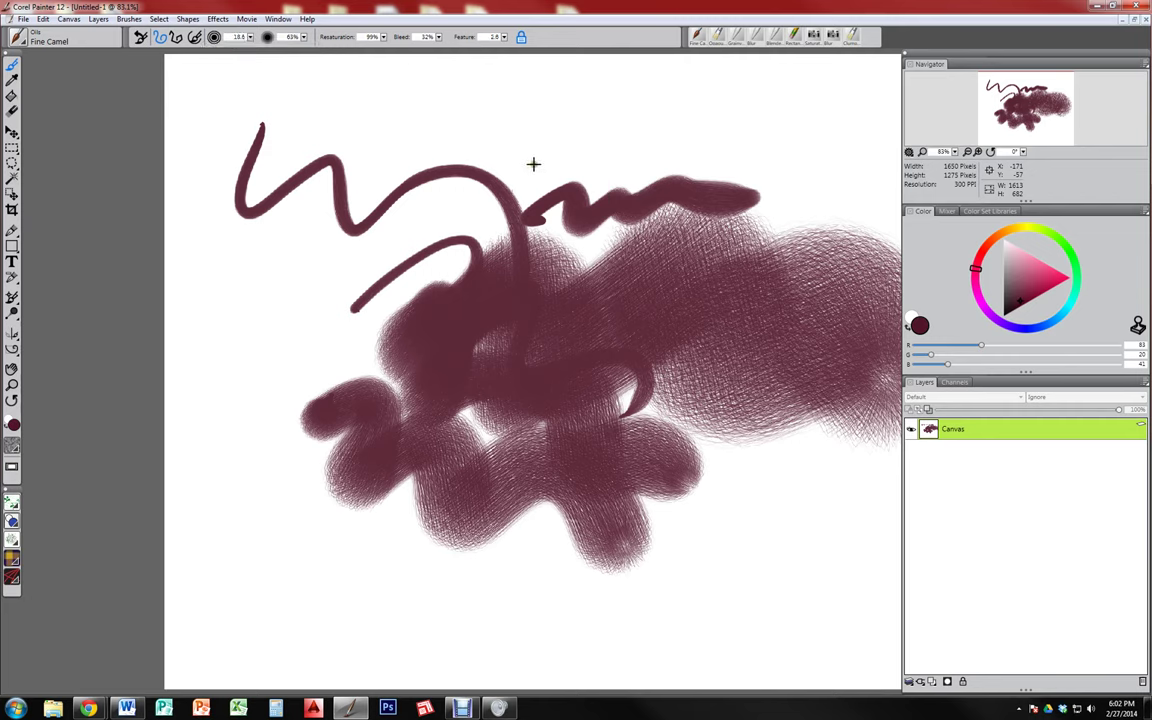
mouse_move(543, 160)
mouse_down()
mouse_move(612, 141)
mouse_move(684, 141)
mouse_move(472, 160)
mouse_move(733, 141)
mouse_move(802, 318)
mouse_up()
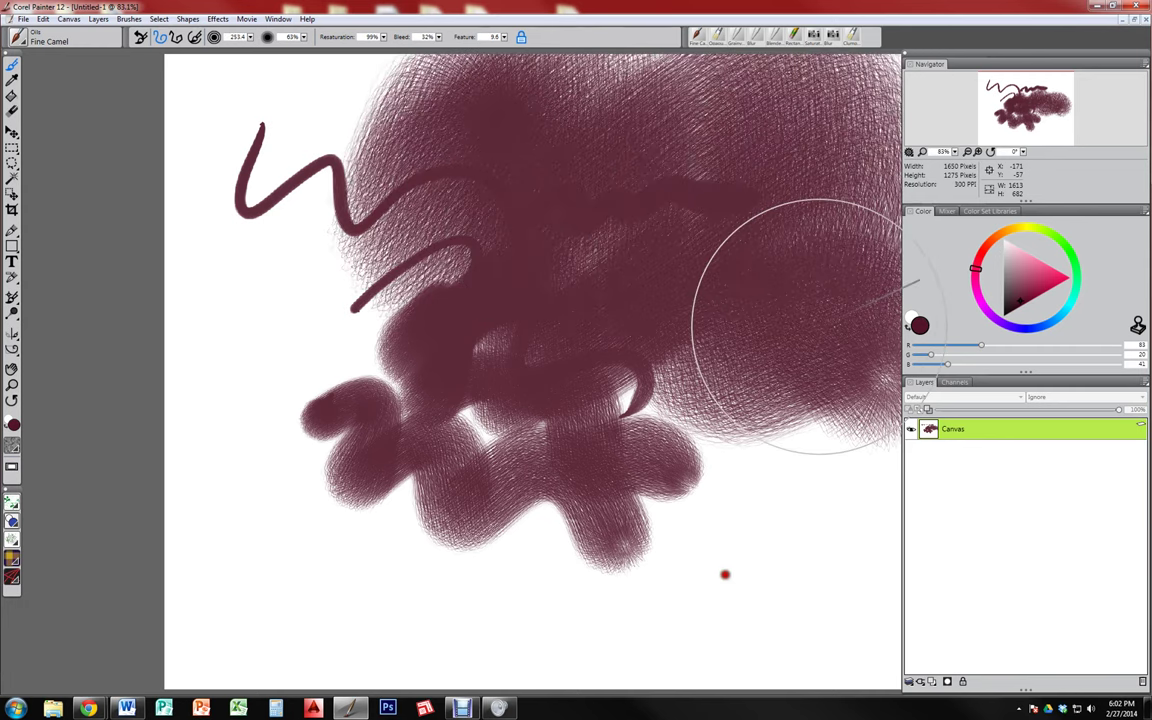
drag(660, 492, 645, 411)
mouse_move(244, 537)
mouse_down()
mouse_move(415, 615)
mouse_move(662, 628)
mouse_up()
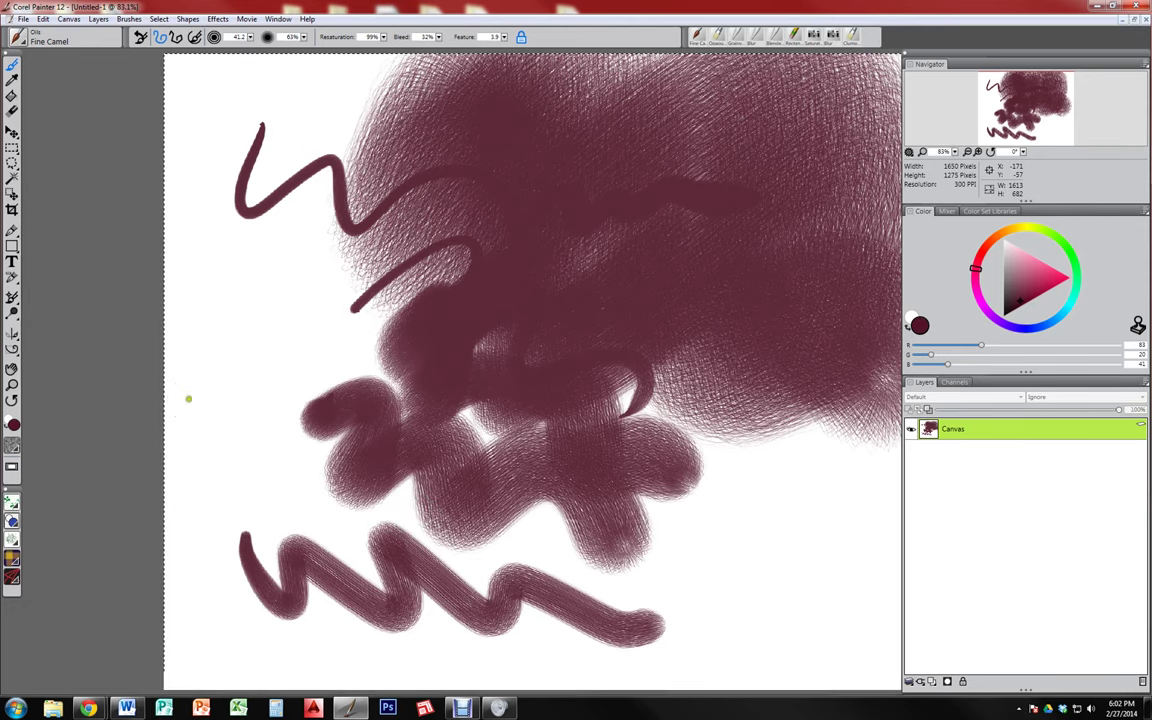
Clear the whole canvas and paint a wide Fine Camel stroke at brush size 147.2 across its middle
key(ctrl+a)
key(Delete)
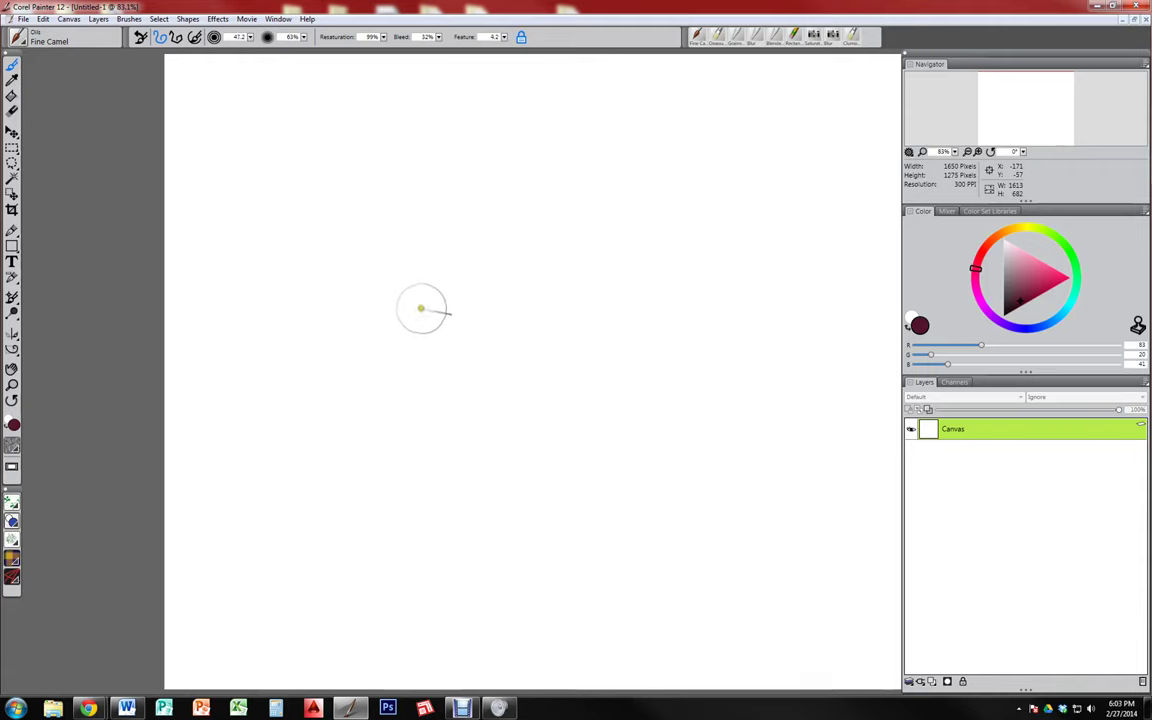
mouse_move(452, 317)
mouse_down()
mouse_move(535, 317)
mouse_move(660, 400)
mouse_up()
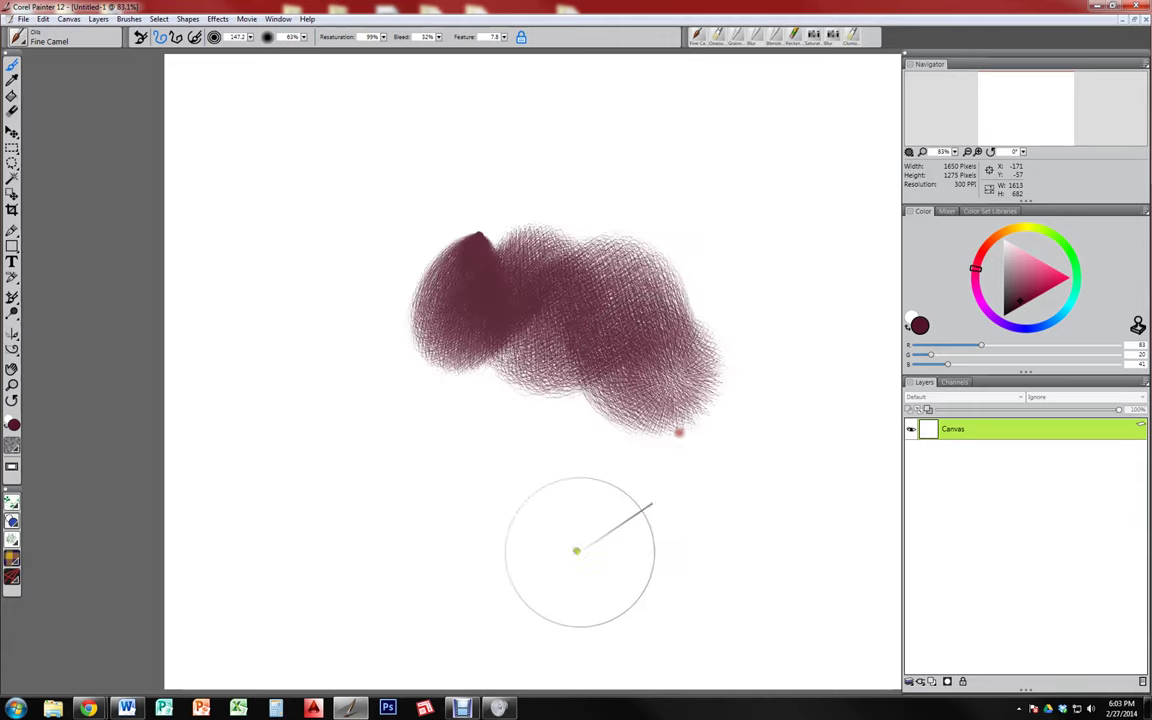
Reduce the brush size to 45.2 in small increments and paint two overlapping wavy strokes below the wide one
key(bracketleft)
key(bracketleft)
key(bracketleft)
key(bracketleft)
key(bracketleft)
key(bracketleft)
key(bracketleft)
key(bracketleft)
key(bracketleft)
key(bracketleft)
key(bracketleft)
key(bracketleft)
key(bracketleft)
key(bracketleft)
key(bracketleft)
key(bracketleft)
key(bracketleft)
key(bracketleft)
key(bracketleft)
key(bracketleft)
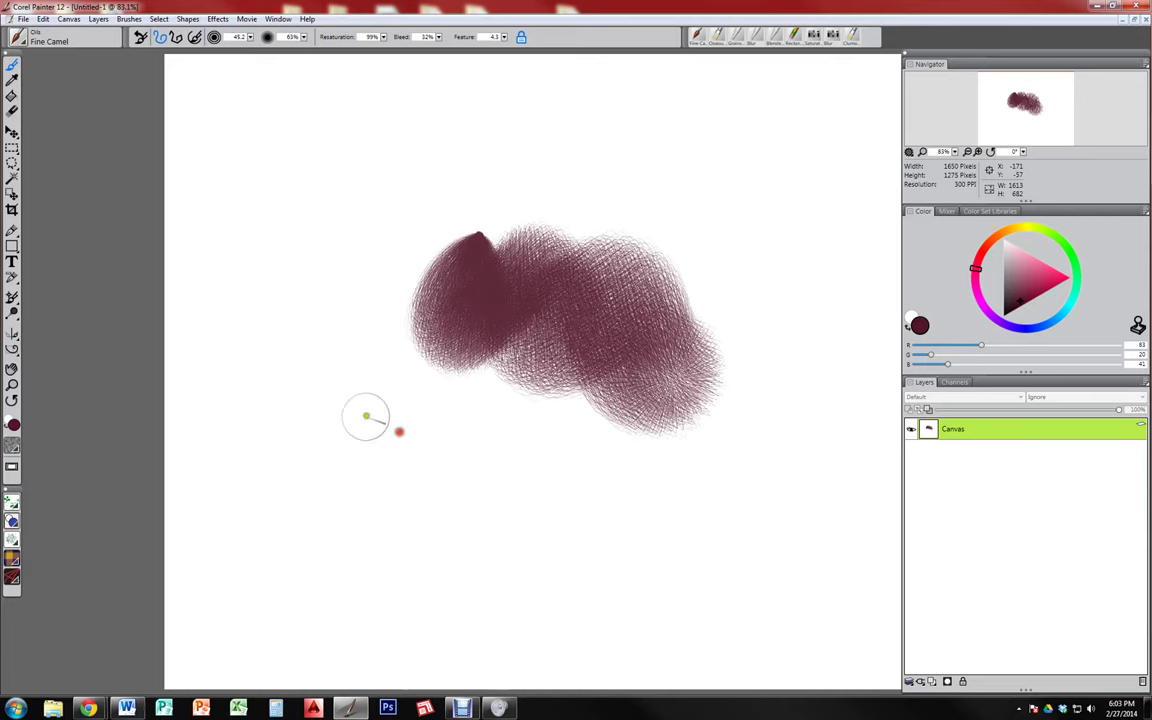
drag(372, 420, 700, 581)
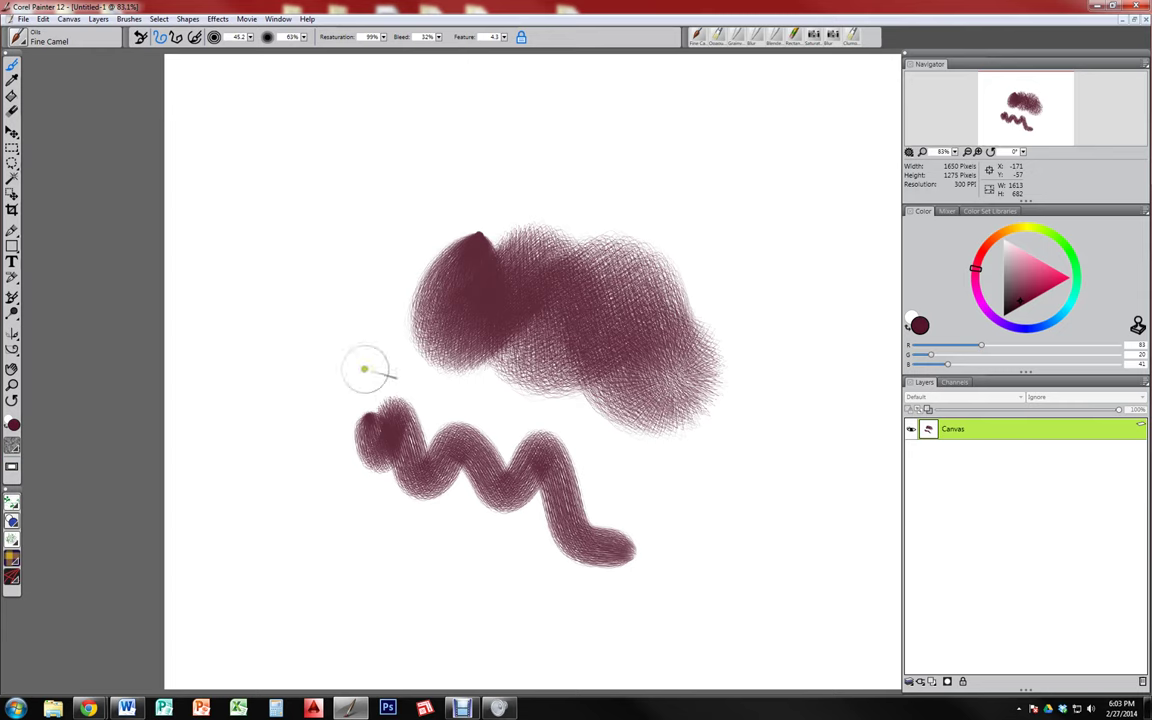
mouse_move(378, 411)
mouse_down()
mouse_move(435, 461)
mouse_move(522, 462)
mouse_up()
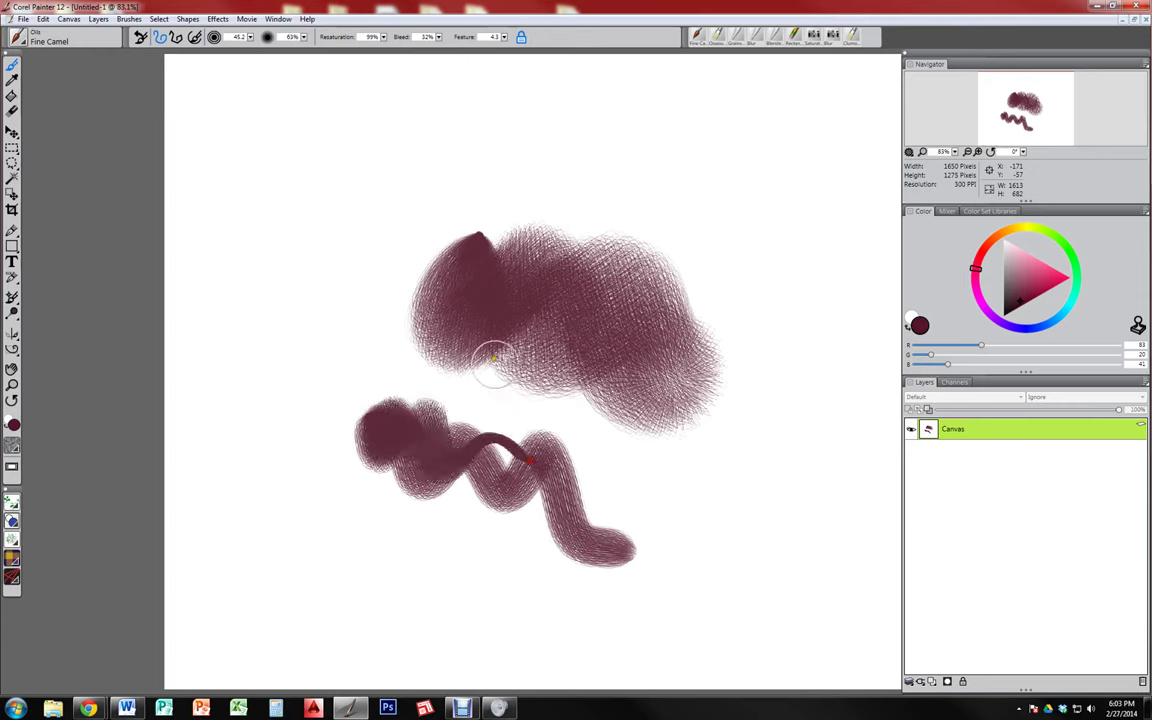
Examine the brush size increment setting in the General preferences
click(43, 19)
mouse_move(89, 262)
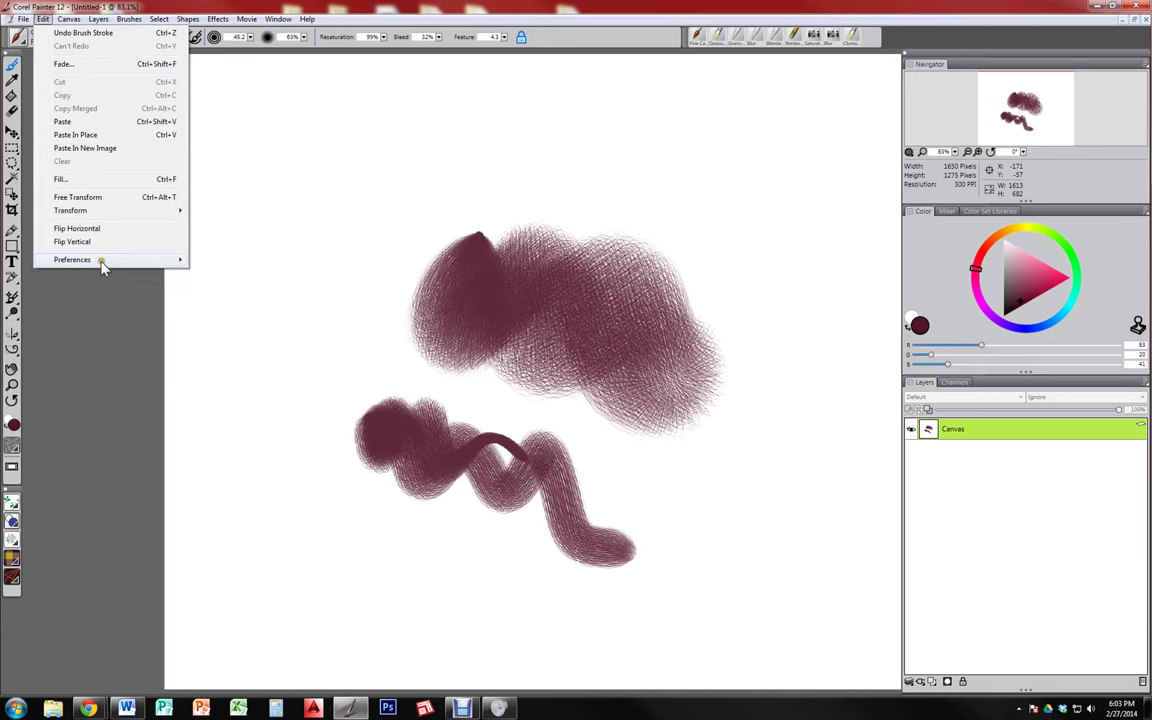
click(270, 288)
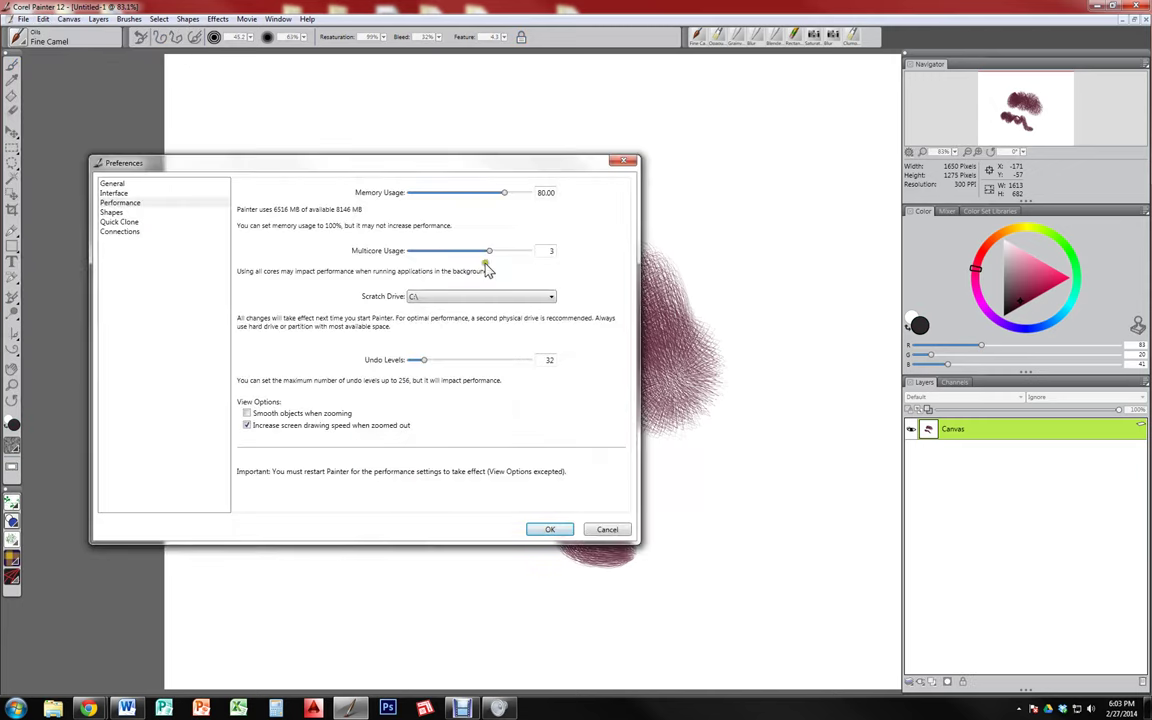
click(157, 187)
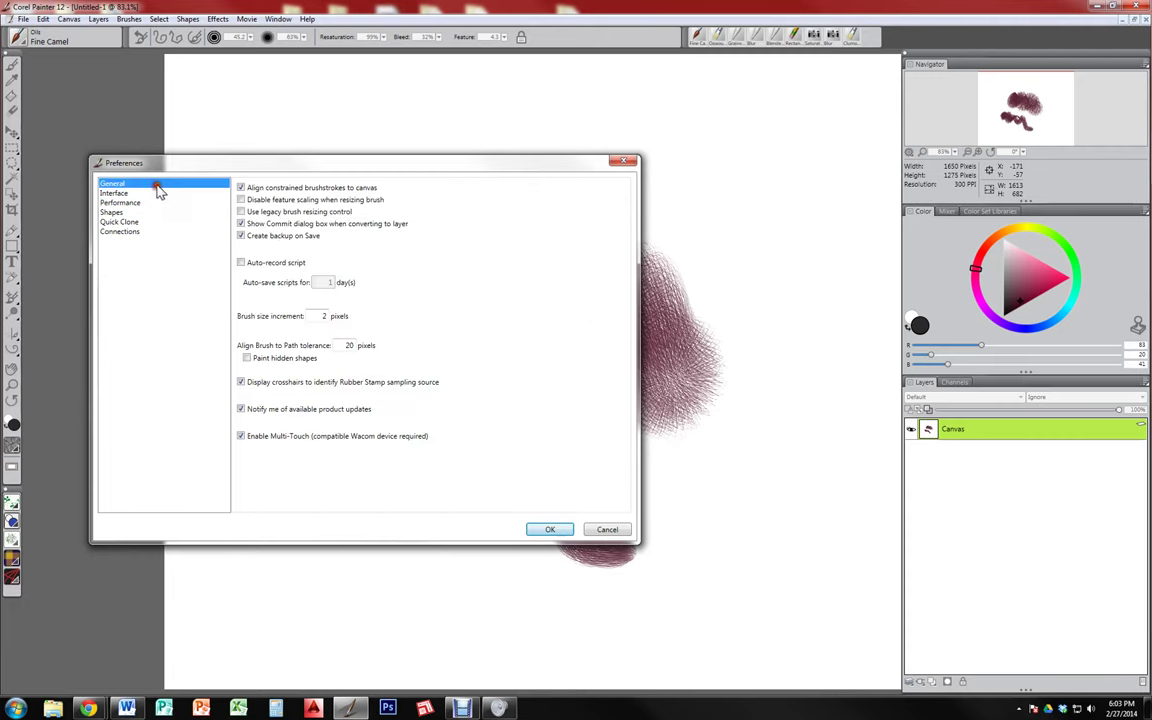
click(320, 316)
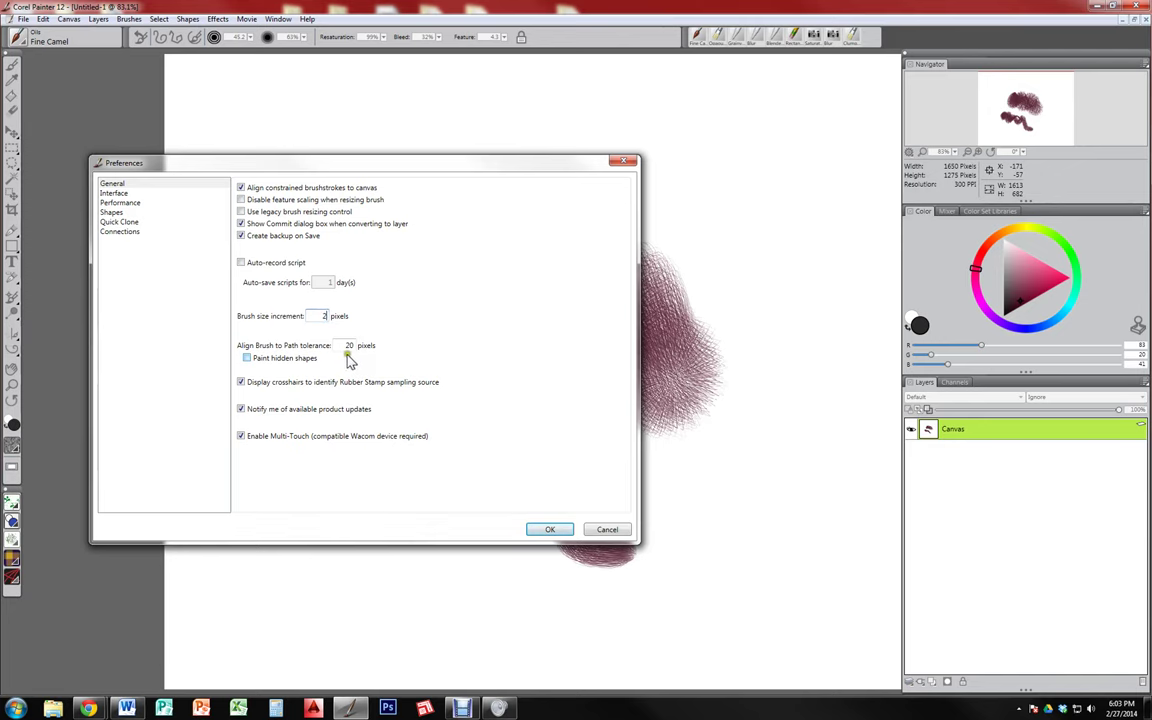
click(550, 529)
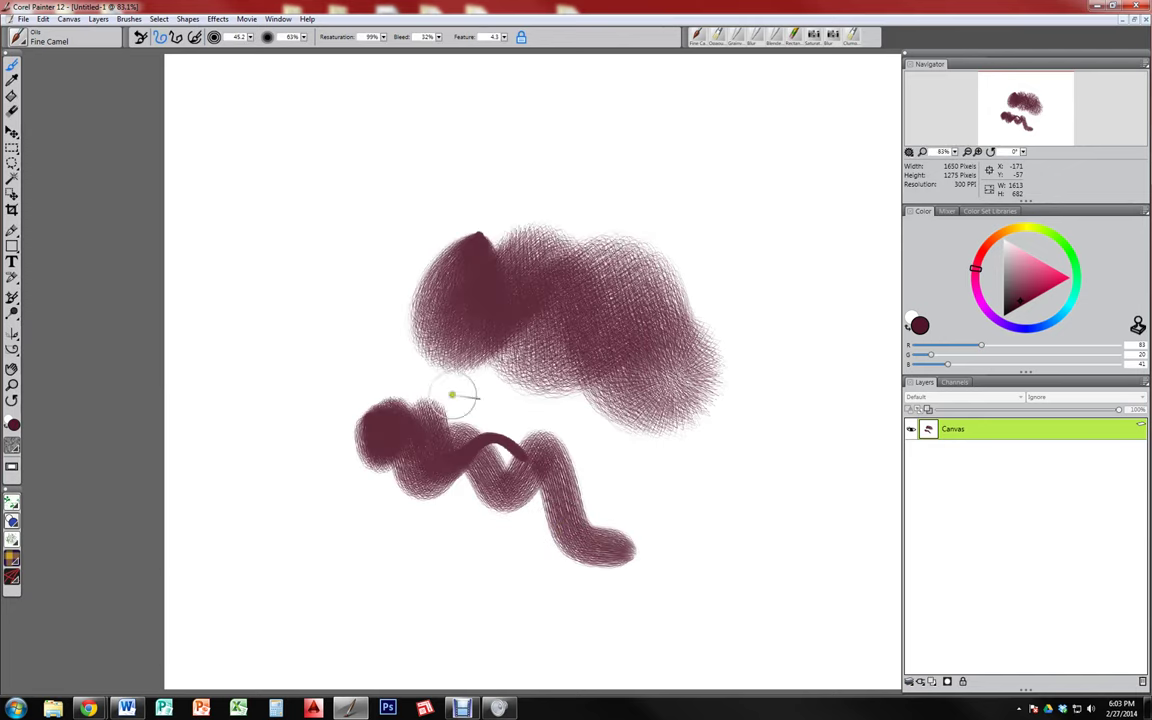
Increase the Fine Camel brush size in small increments to 73.2
key(bracketright)
key(bracketright)
key(bracketright)
key(bracketright)
key(bracketright)
key(bracketright)
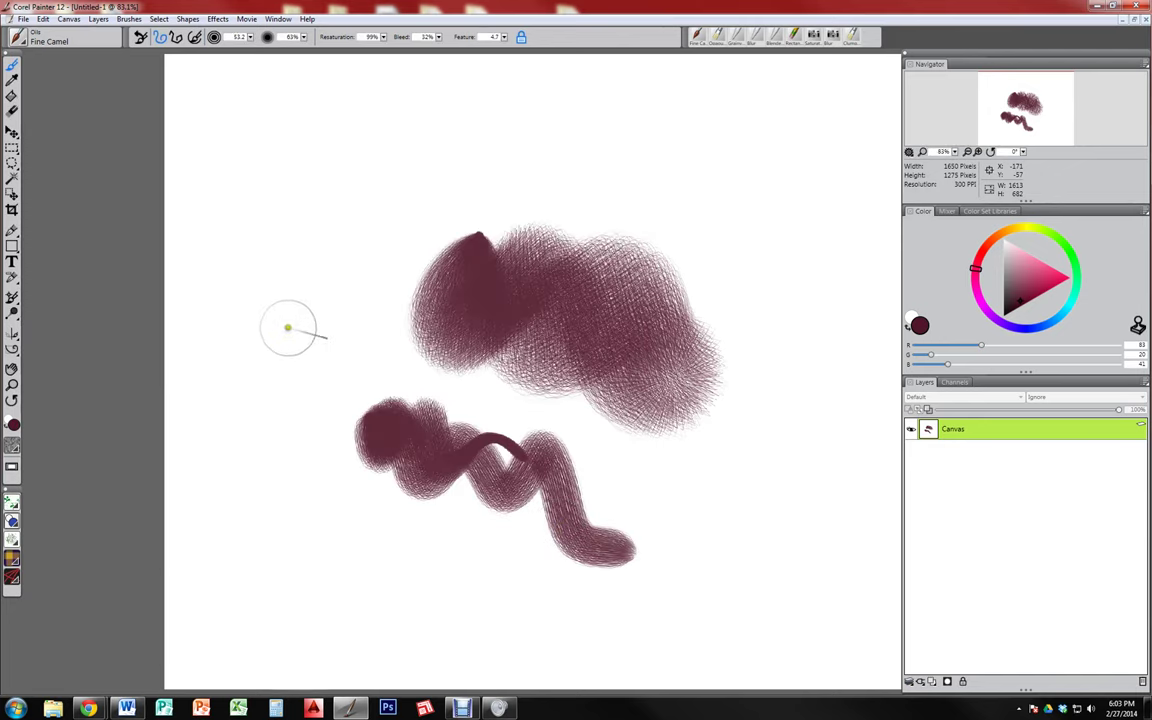
key(bracketright)
key(bracketright)
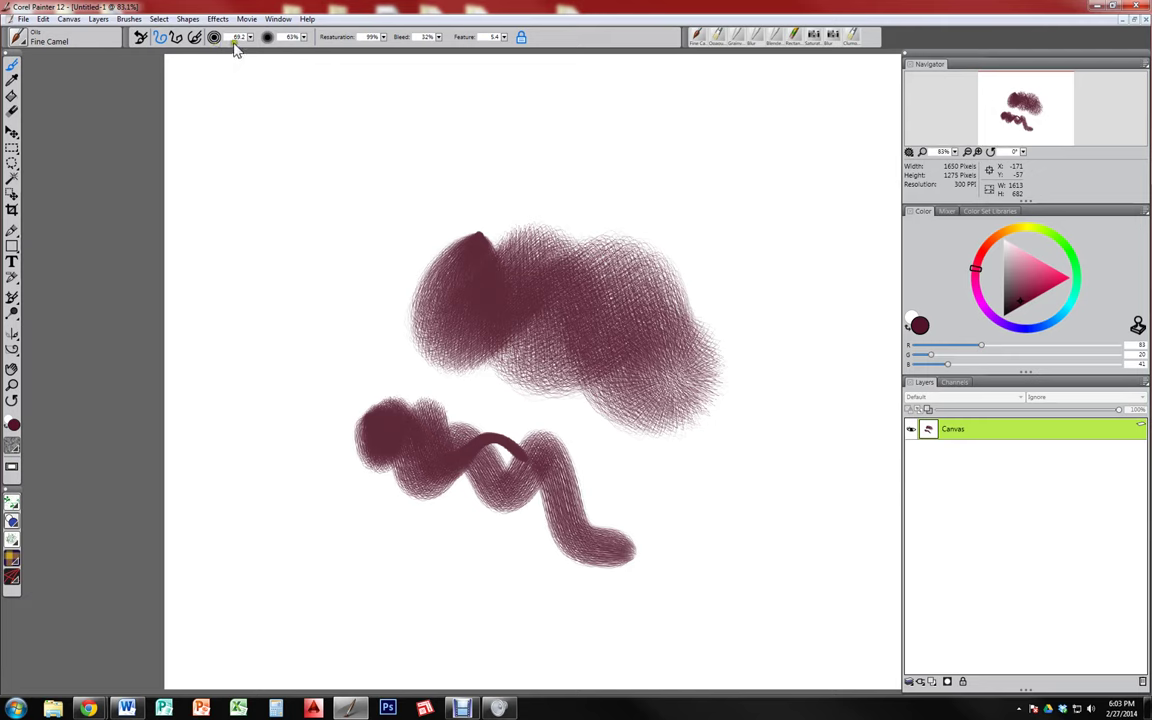
key(bracketright)
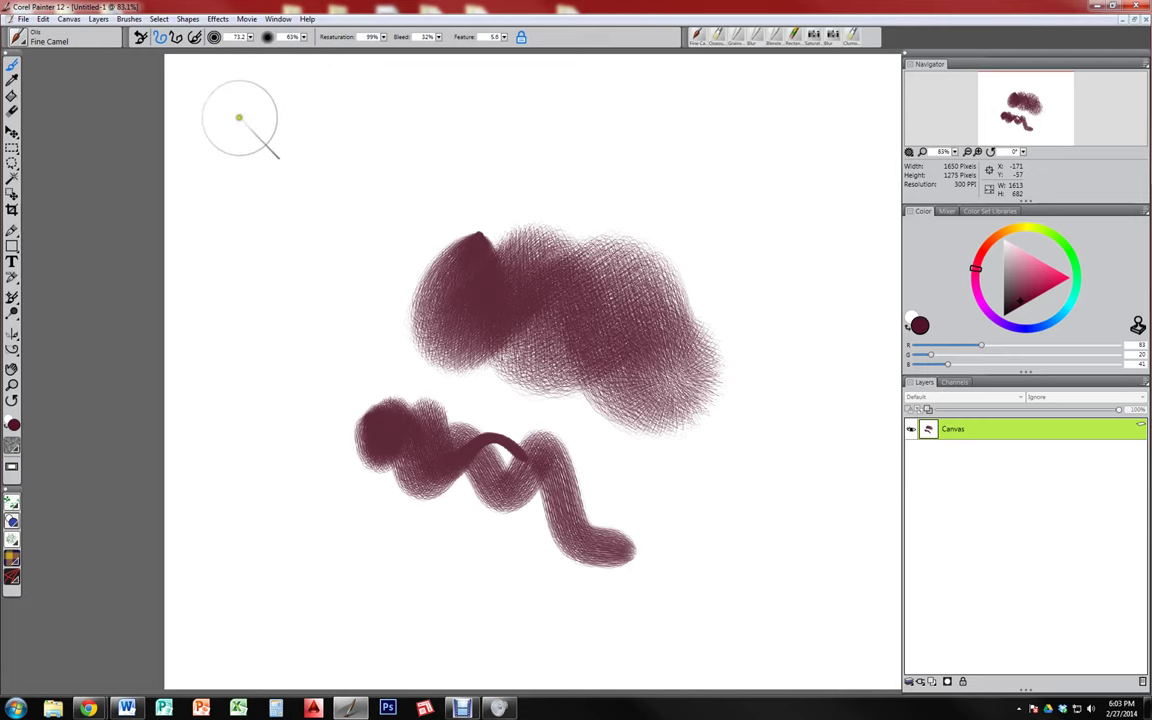
Increase the Fine Camel brush size in small increments and paint a wavy stroke above the wide stroke
key(bracketright)
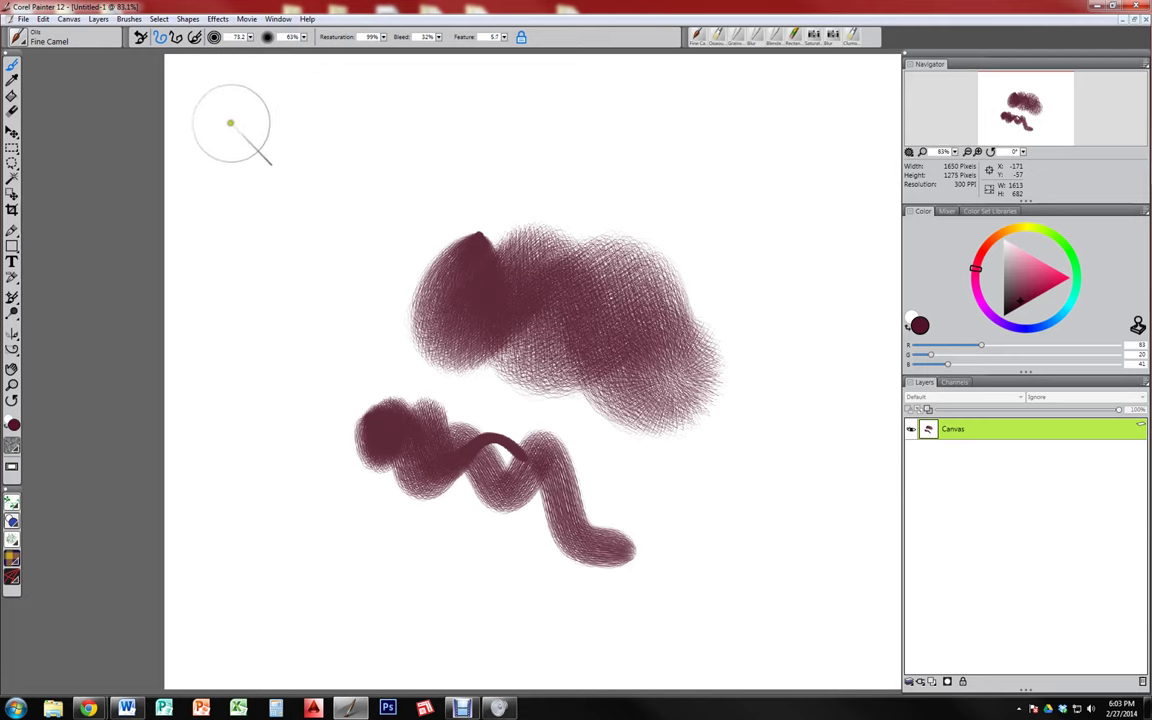
key(bracketright)
key(bracketright)
mouse_move(258, 205)
mouse_down()
mouse_move(265, 226)
mouse_move(429, 226)
mouse_move(578, 192)
mouse_up()
Increase the brush size to 115.2 in small increments and paint a long, thick, winding stroke down the canvas's right half
key(bracketright)
key(bracketright)
key(bracketright)
key(bracketright)
key(bracketright)
key(bracketright)
key(bracketright)
key(bracketright)
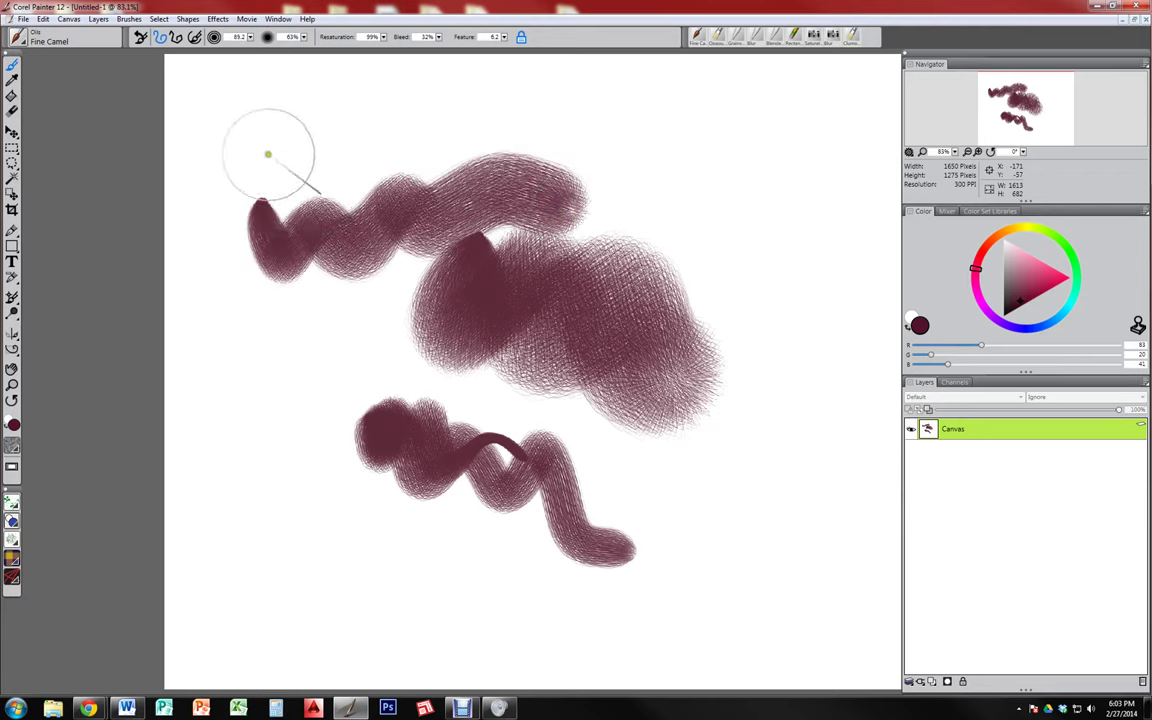
mouse_move(440, 130)
mouse_down()
mouse_move(602, 231)
mouse_move(596, 566)
mouse_move(555, 590)
mouse_up()
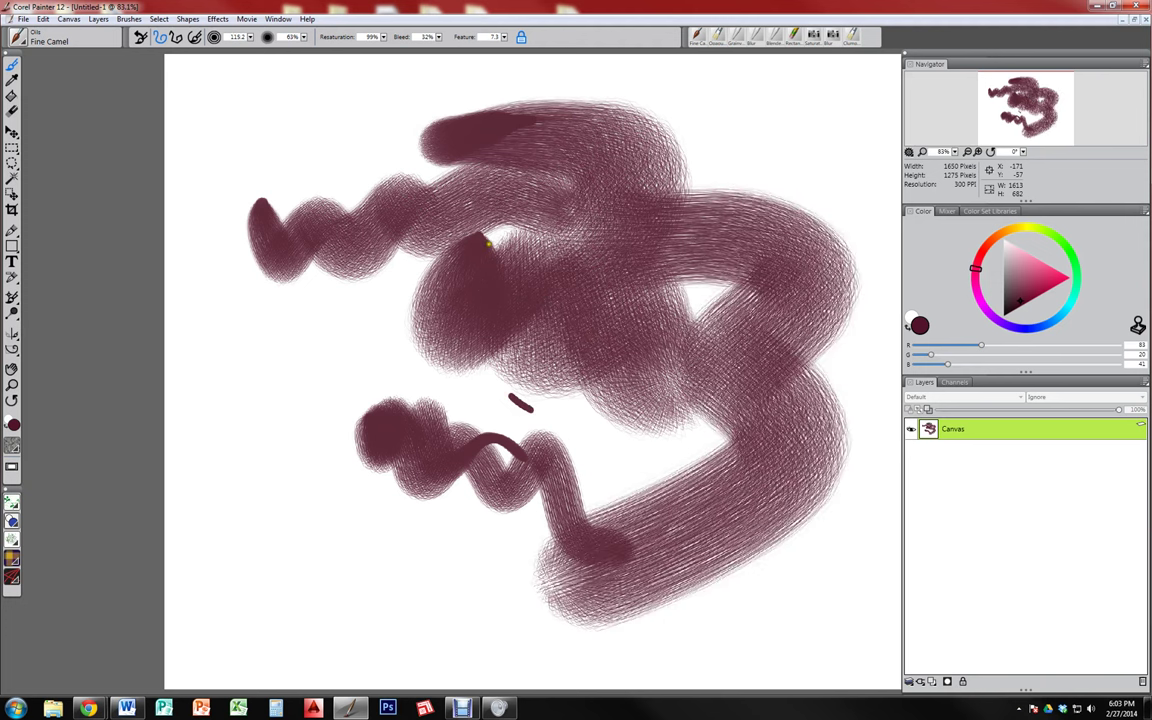
Reduce the brush size to 53.2 in small increments and cover the upper-left strokes with dense back-and-forth painting
key(bracketleft)
key(bracketleft)
key(bracketleft)
key(bracketleft)
key(bracketleft)
key(bracketleft)
key(bracketleft)
mouse_move(365, 231)
mouse_down()
mouse_move(275, 205)
mouse_move(343, 202)
mouse_move(267, 295)
mouse_move(384, 270)
mouse_move(368, 327)
mouse_move(399, 340)
mouse_move(322, 315)
mouse_move(325, 296)
mouse_move(269, 203)
mouse_move(402, 242)
mouse_move(524, 224)
mouse_move(581, 331)
mouse_move(411, 294)
mouse_up()
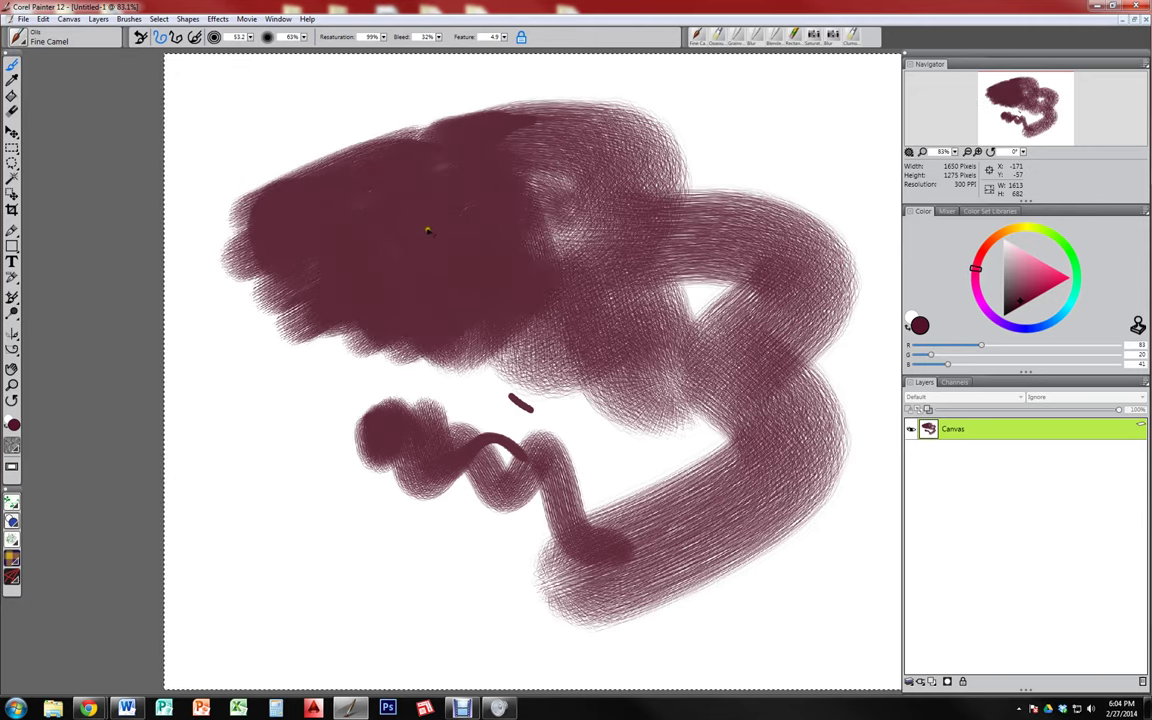
Clear the whole canvas and paint a patch of overlapping Fine Camel strokes at size 53.2 in its upper left
key(Delete)
drag(402, 152, 268, 274)
drag(465, 140, 280, 282)
drag(470, 178, 298, 306)
mouse_move(436, 236)
mouse_down()
mouse_move(238, 240)
mouse_move(275, 288)
mouse_move(380, 298)
mouse_move(508, 243)
mouse_move(477, 287)
mouse_up()
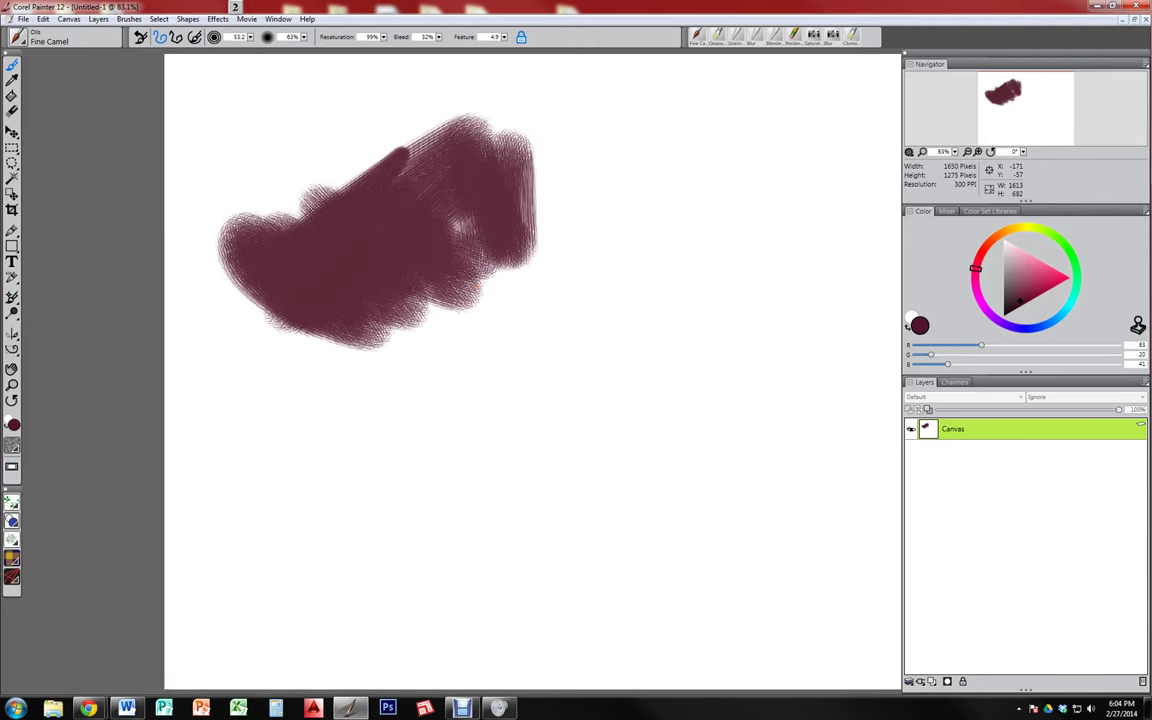
Reset the Fine Camel brush to its defaults and extend the painted patch with strokes at sizes 30.0 and 125.1
click(145, 38)
mouse_move(303, 198)
mouse_down()
mouse_move(454, 148)
mouse_move(234, 221)
mouse_move(375, 140)
mouse_up()
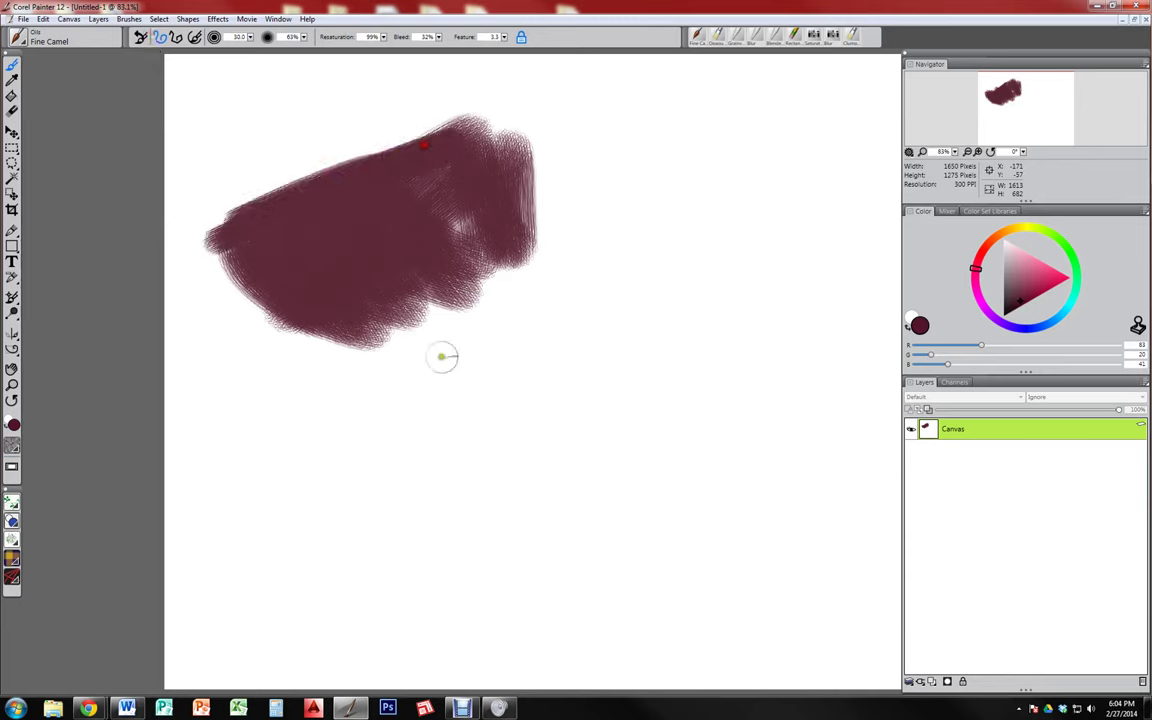
mouse_move(452, 389)
mouse_down()
mouse_move(501, 360)
mouse_move(476, 391)
mouse_move(545, 360)
mouse_move(501, 398)
mouse_up()
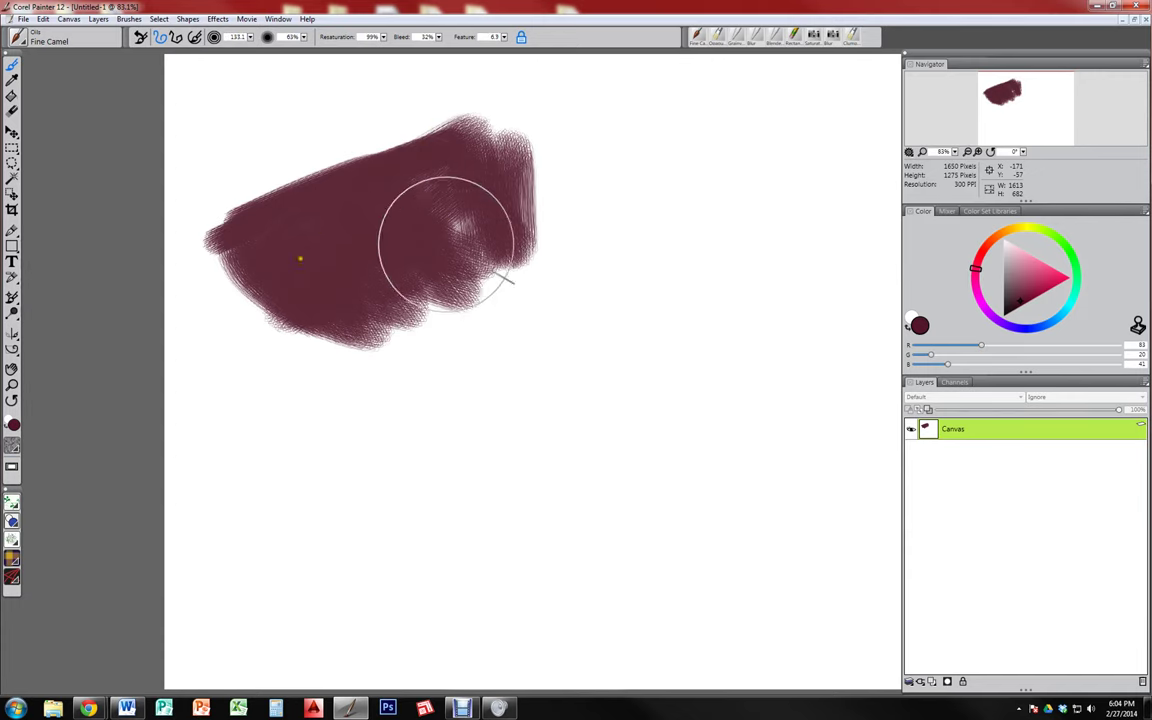
mouse_move(404, 185)
mouse_down()
mouse_move(419, 242)
mouse_move(478, 300)
mouse_move(347, 237)
mouse_move(258, 135)
mouse_up()
Calibrate the Brush Tracking preferences with several test strokes of varying pressure and speed, and accept the final stroke's settings
click(22, 19)
mouse_move(40, 25)
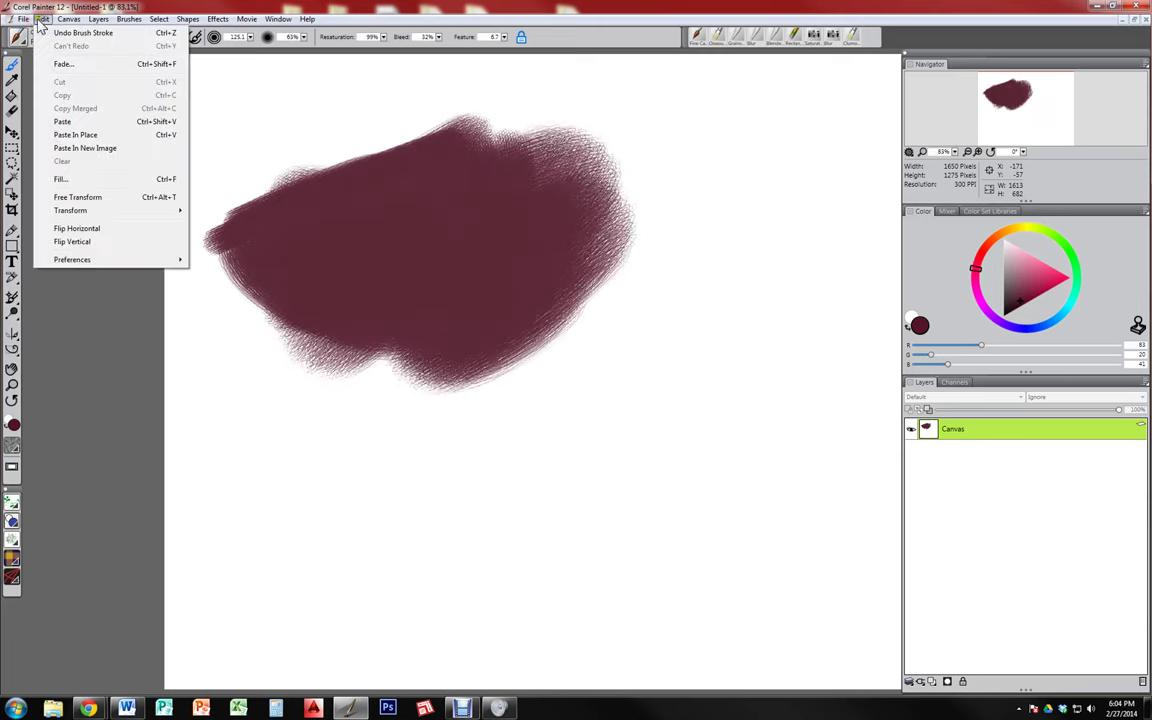
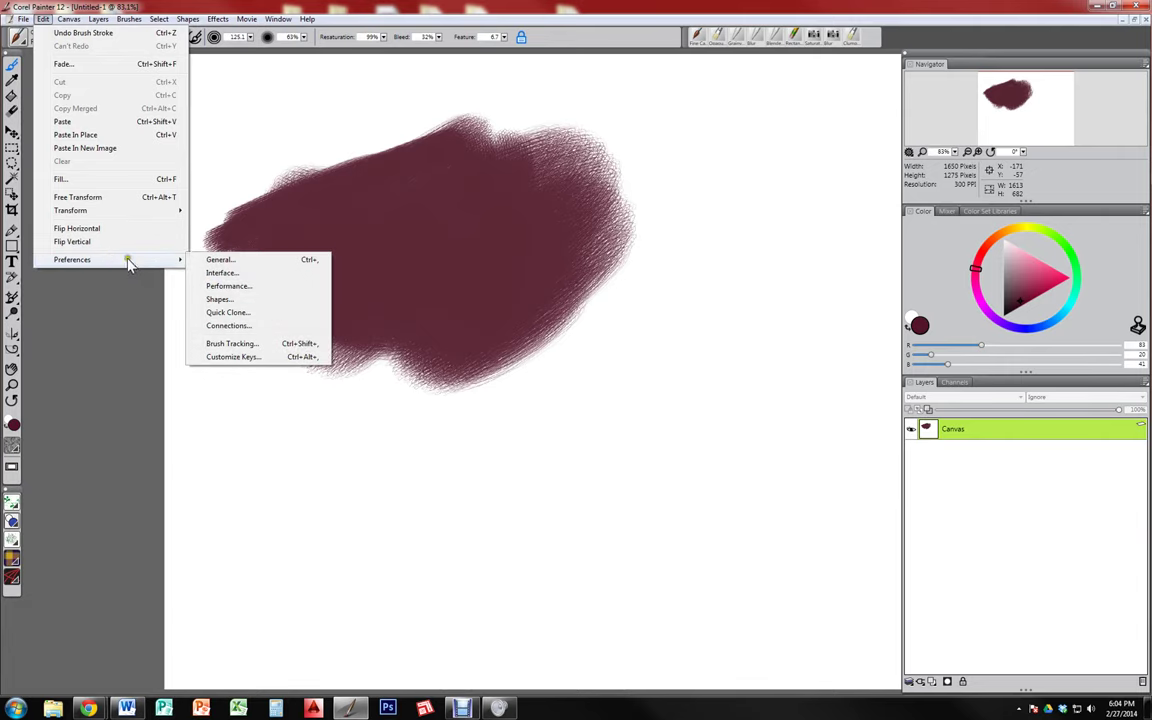
click(240, 344)
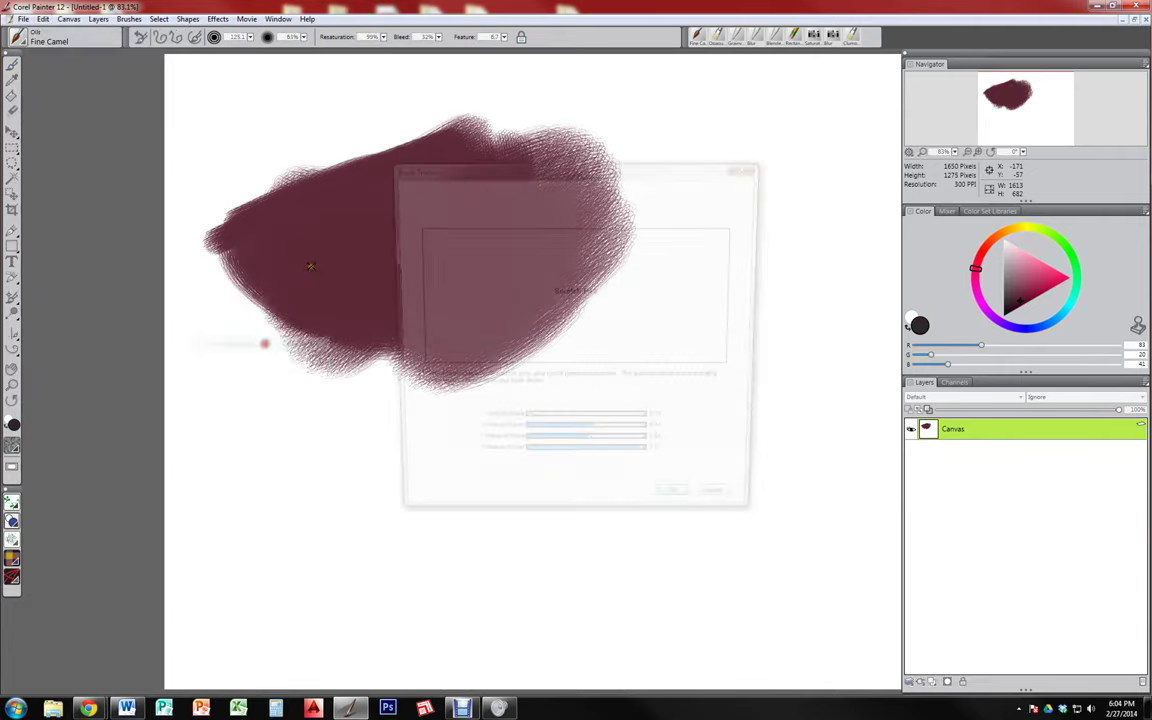
mouse_move(484, 264)
mouse_down()
mouse_move(468, 318)
mouse_move(728, 338)
mouse_up()
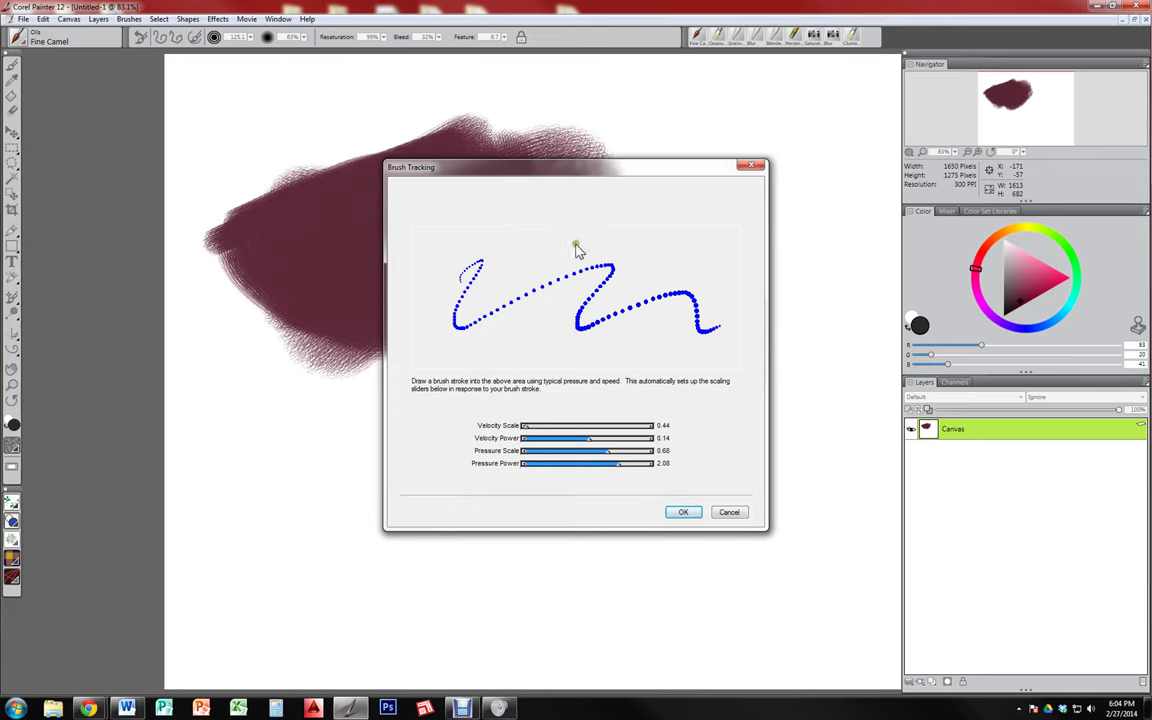
drag(433, 340, 770, 312)
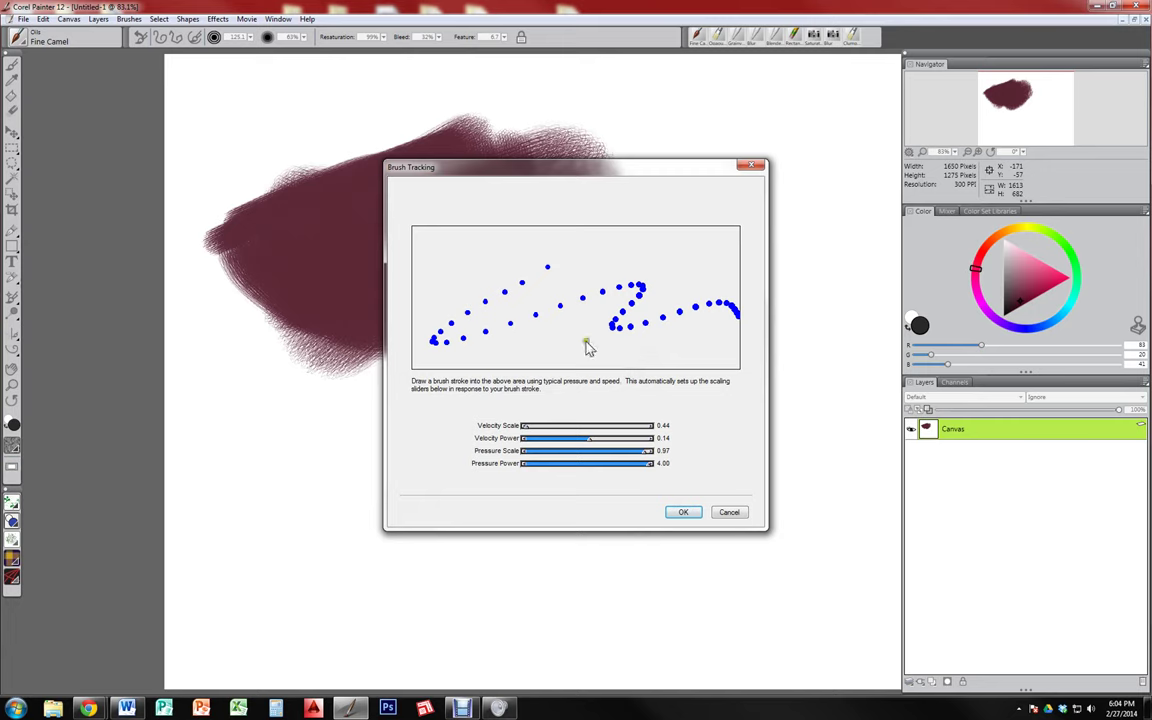
mouse_move(494, 284)
mouse_down()
mouse_move(476, 304)
mouse_move(648, 336)
mouse_up()
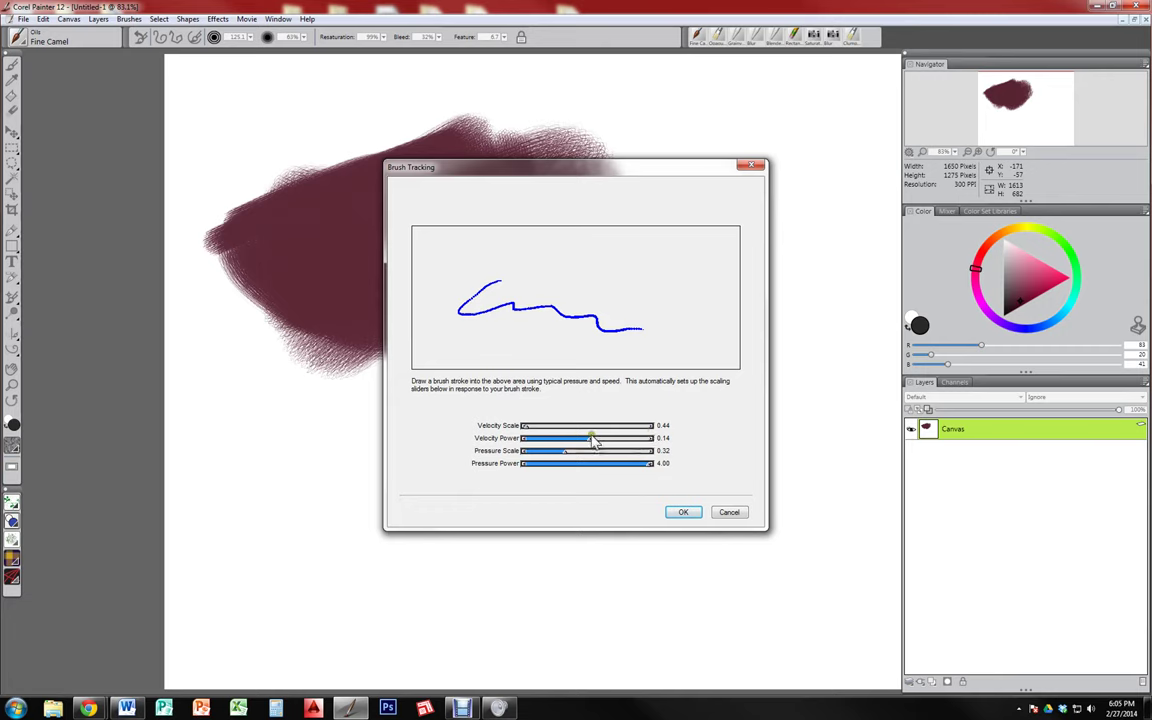
mouse_move(533, 263)
mouse_down()
mouse_move(610, 322)
mouse_move(728, 334)
mouse_up()
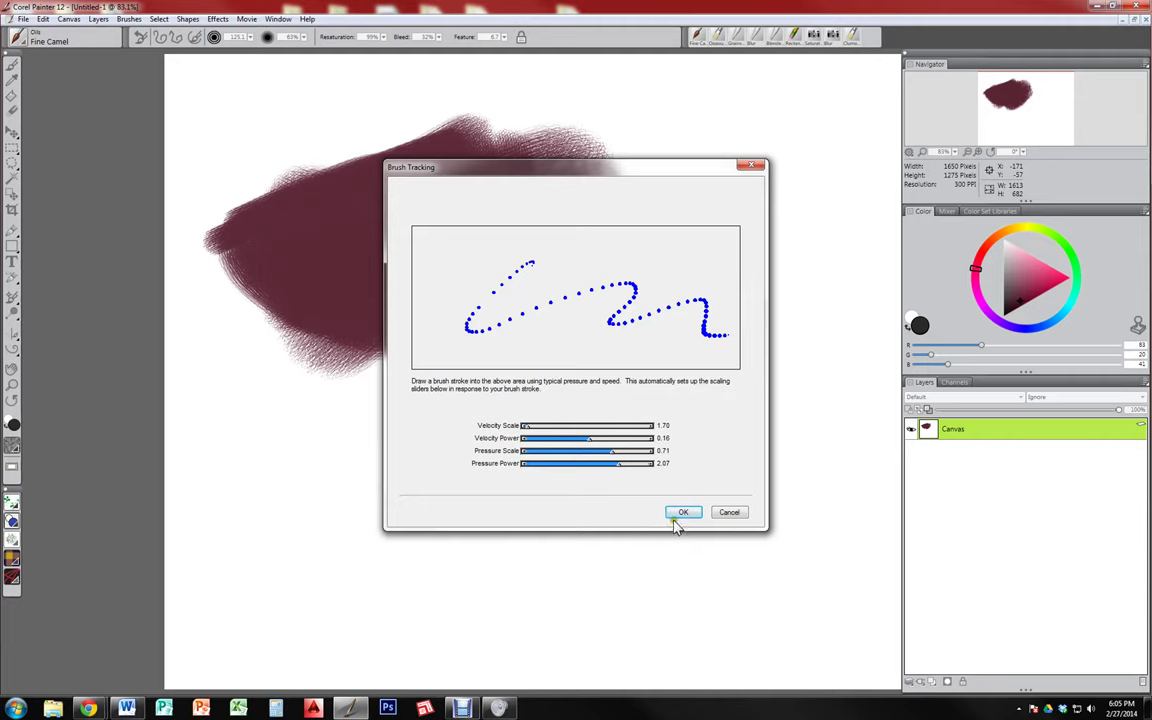
click(684, 513)
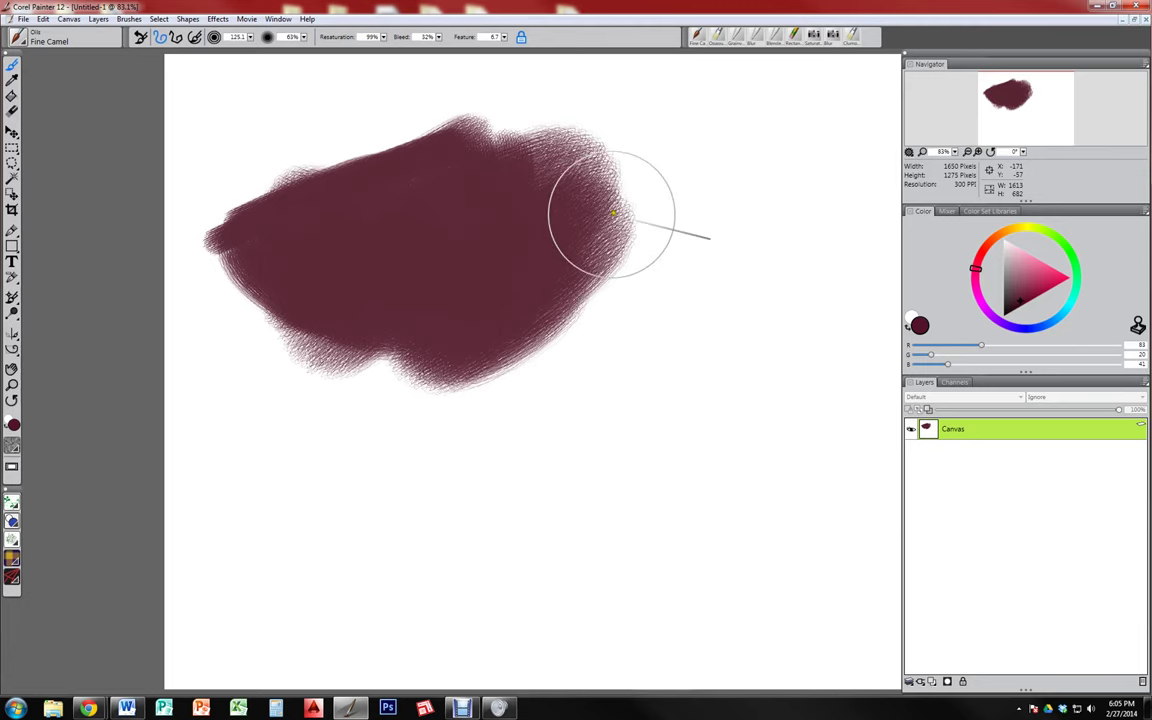
Test the brush response with freehand strokes around the patch at sizes 125.1 and 30.0, including a long looping line to its right
mouse_move(506, 301)
mouse_down()
mouse_move(428, 400)
mouse_move(387, 408)
mouse_move(345, 327)
mouse_move(388, 333)
mouse_move(463, 381)
mouse_up()
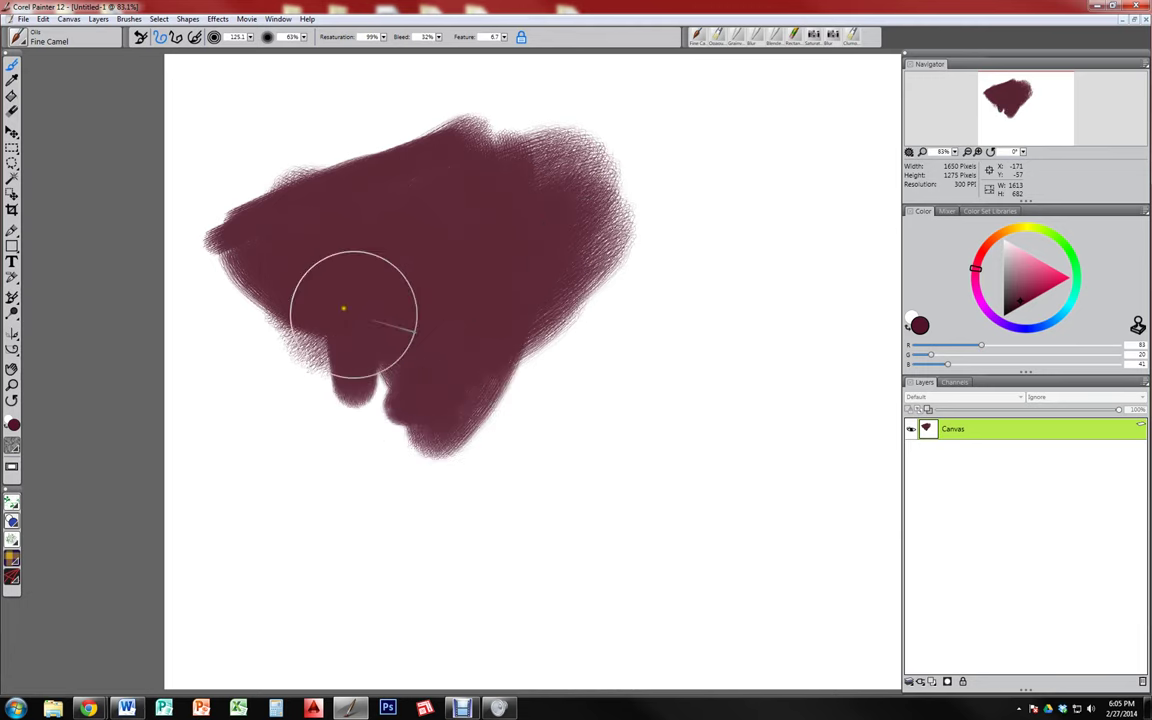
mouse_move(297, 211)
mouse_down()
mouse_move(396, 155)
mouse_move(347, 170)
mouse_move(316, 154)
mouse_move(310, 165)
mouse_move(366, 165)
mouse_move(455, 138)
mouse_up()
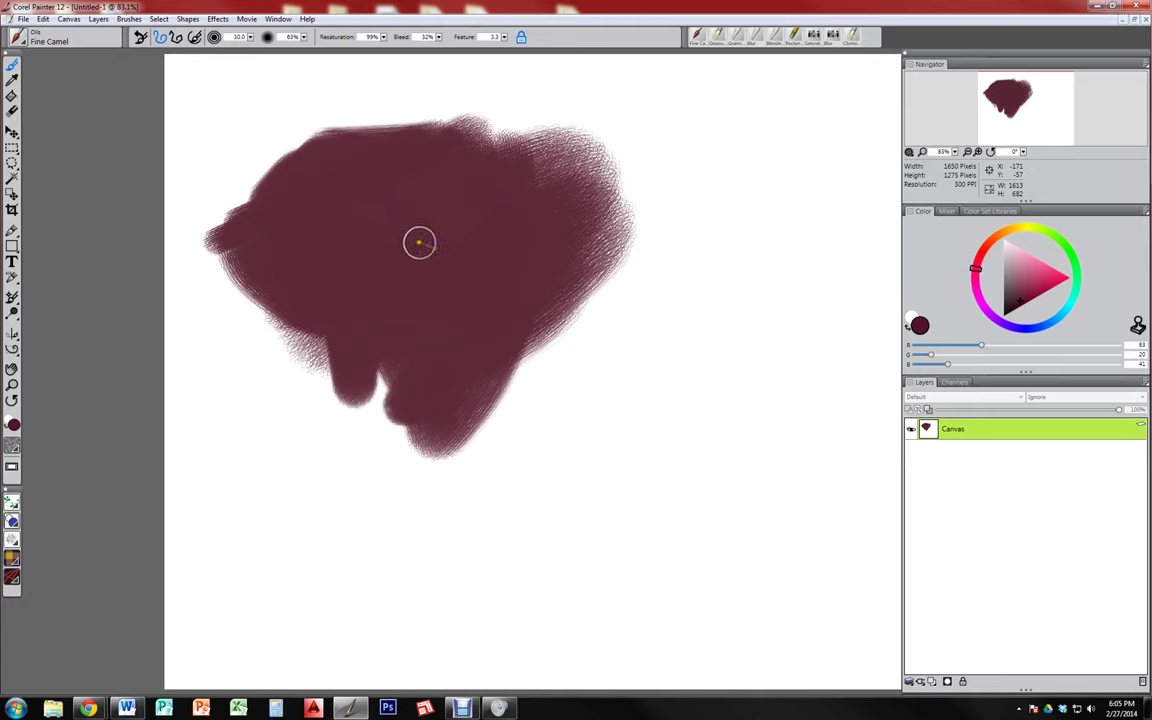
drag(525, 330, 620, 368)
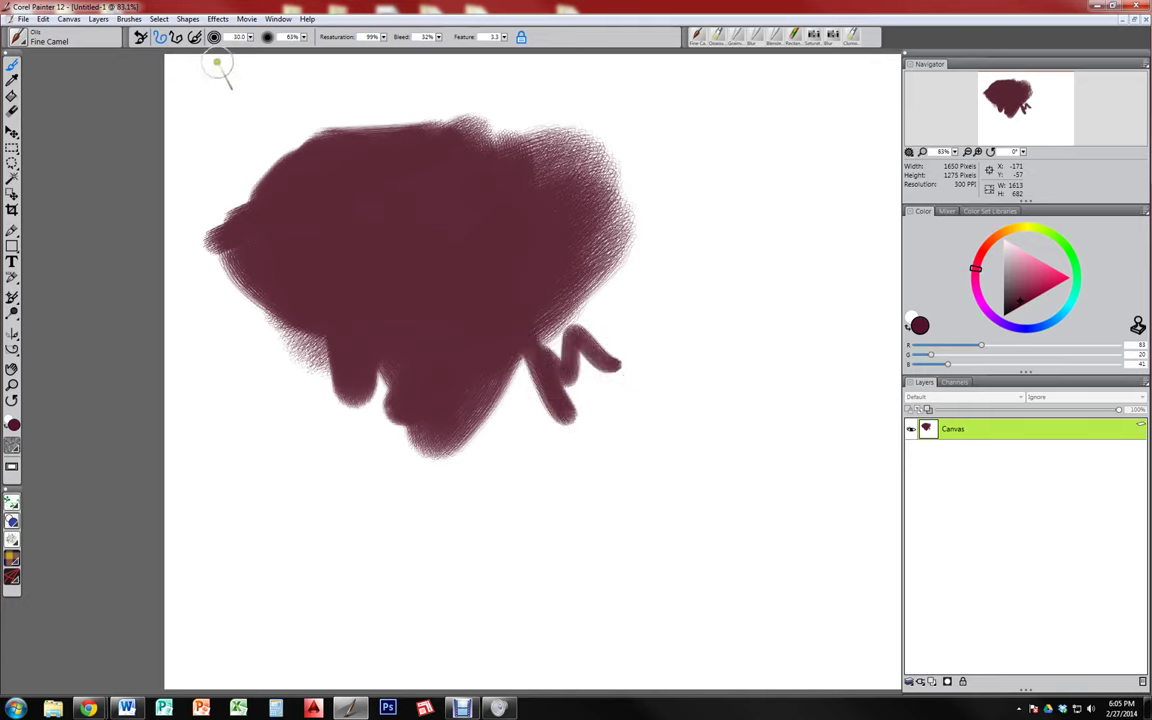
mouse_move(560, 273)
mouse_down()
mouse_move(506, 380)
mouse_move(535, 404)
mouse_up()
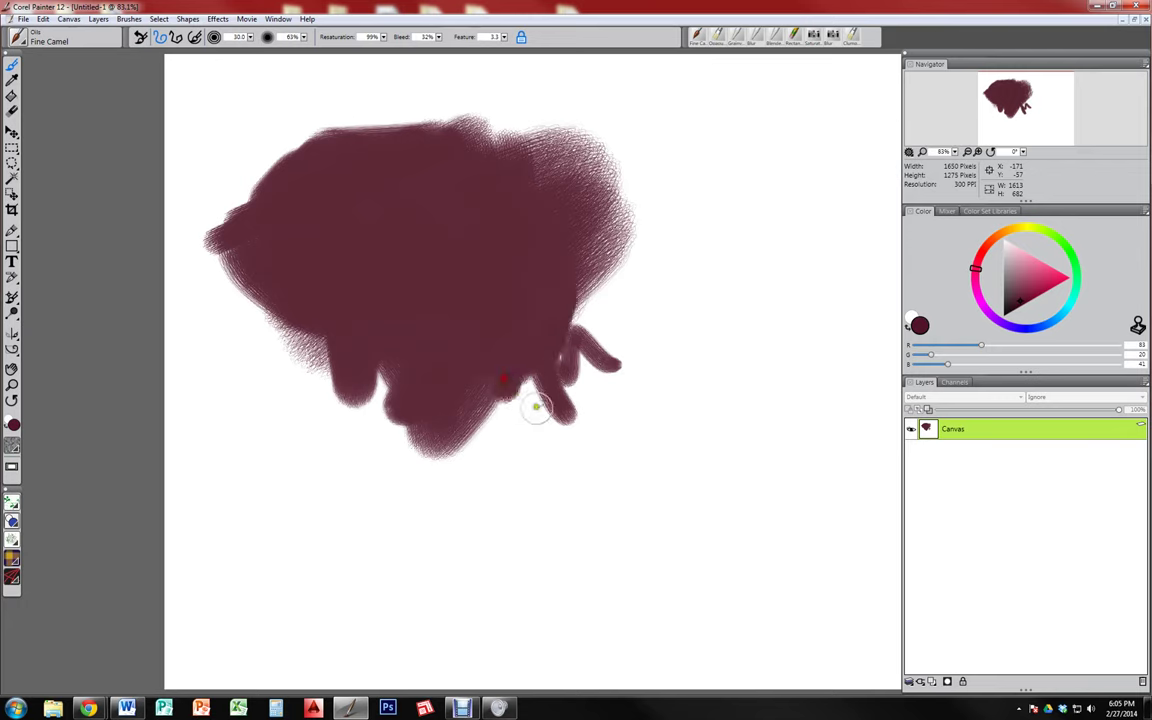
click(158, 37)
mouse_move(470, 135)
mouse_down()
mouse_move(584, 150)
mouse_move(867, 213)
mouse_move(755, 235)
mouse_up()
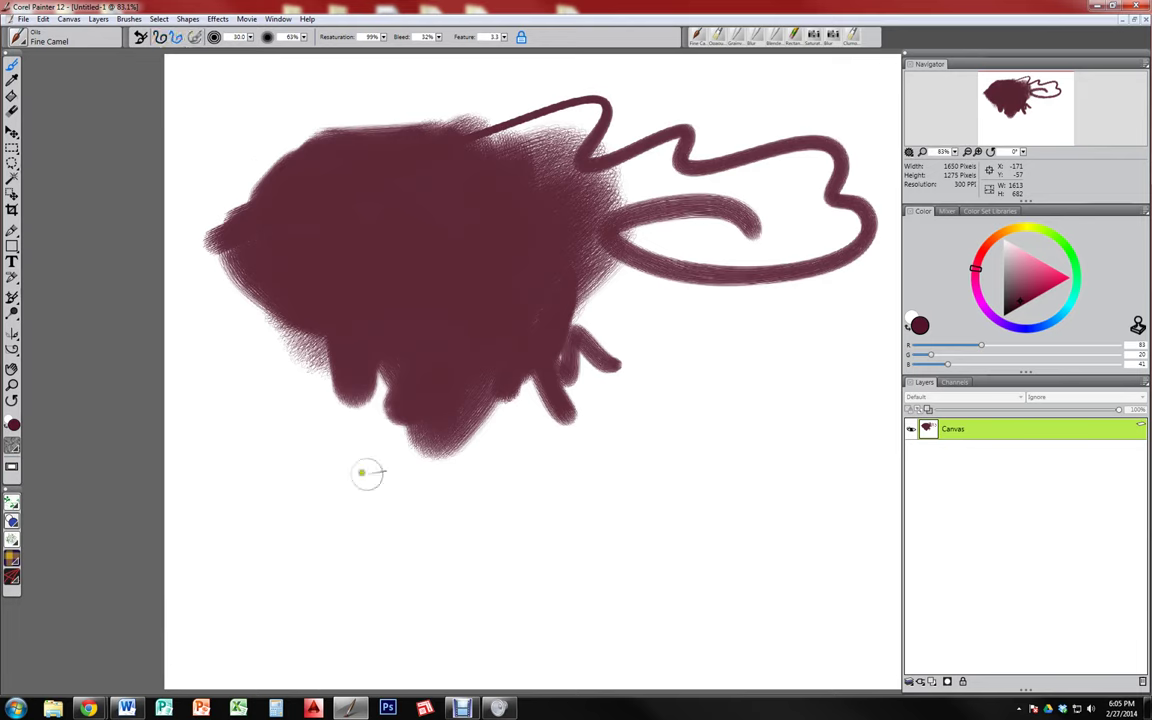
Paint a connected chain of straight-line strokes across and around the patch at size 30.0, and end the chain
click(255, 396)
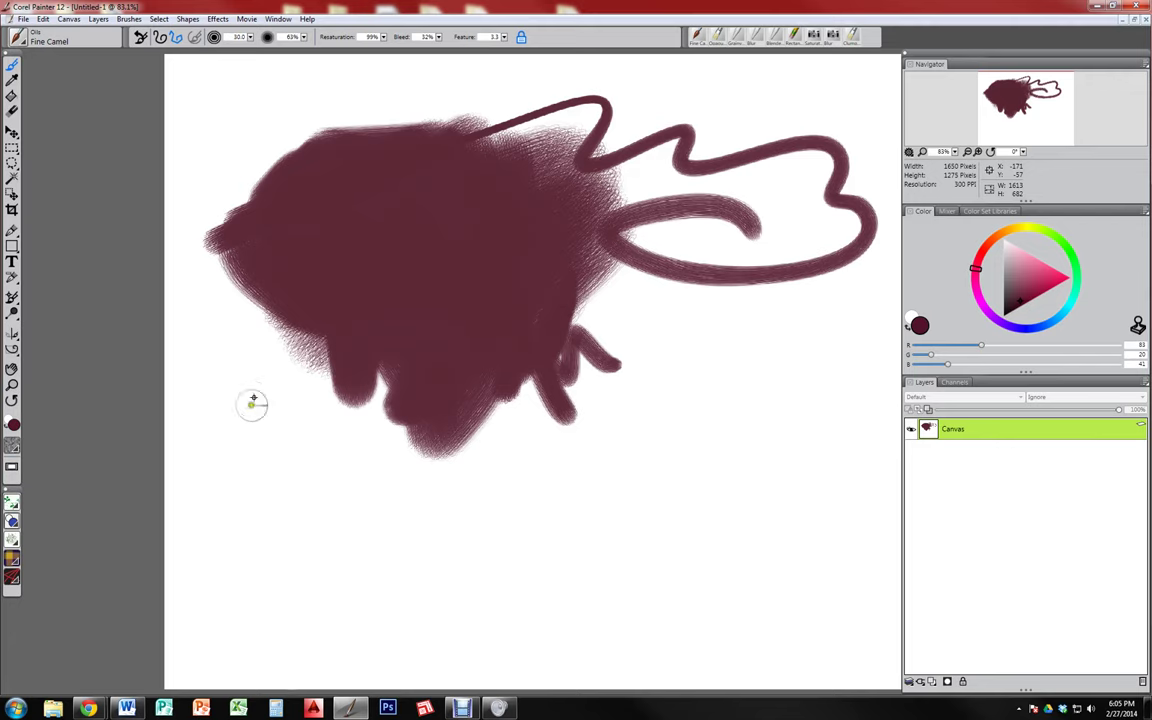
click(838, 397)
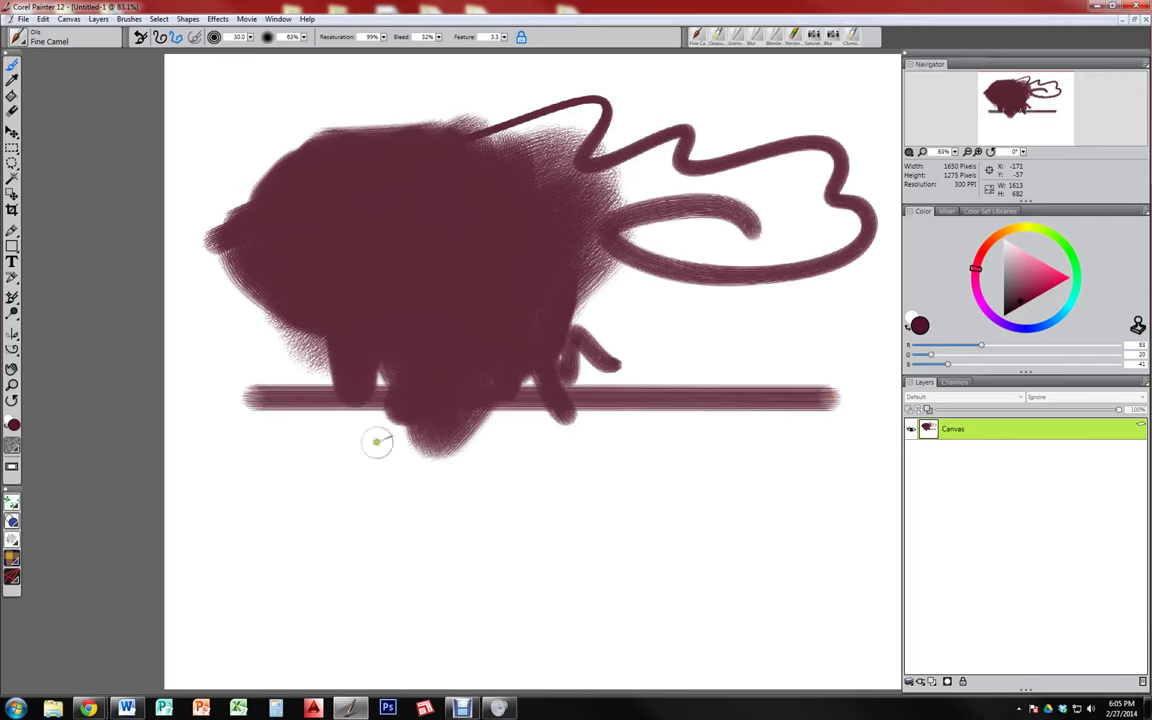
click(772, 335)
click(692, 377)
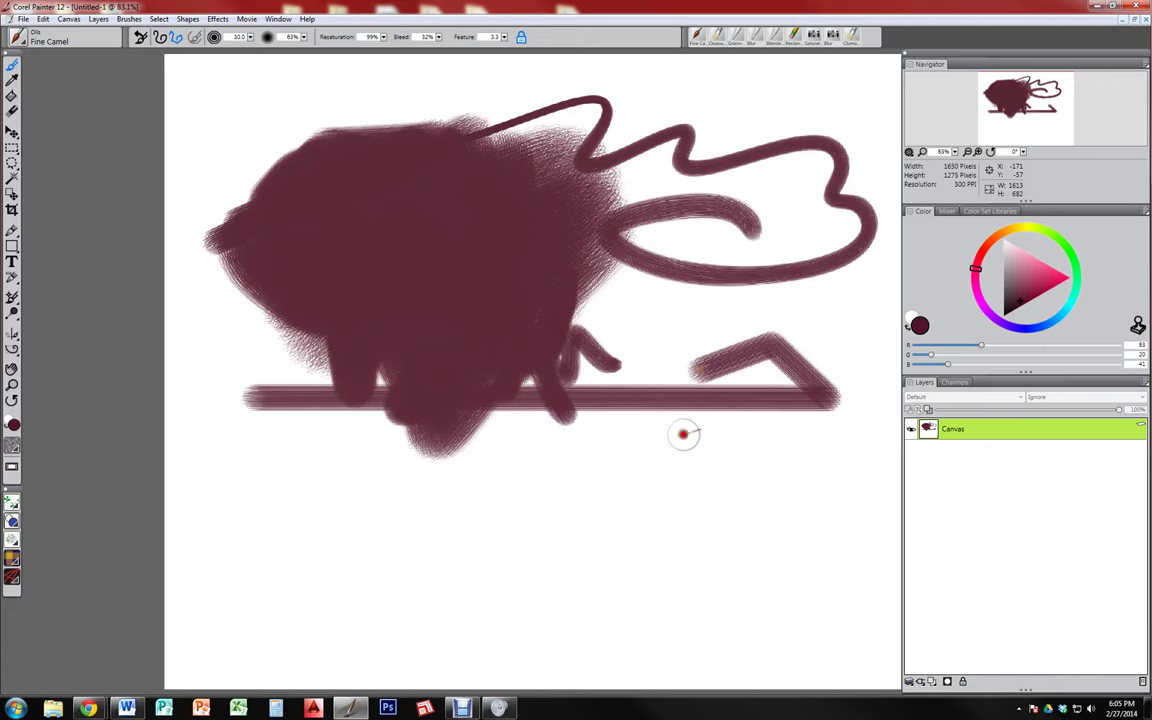
click(686, 440)
click(661, 307)
click(825, 233)
click(705, 100)
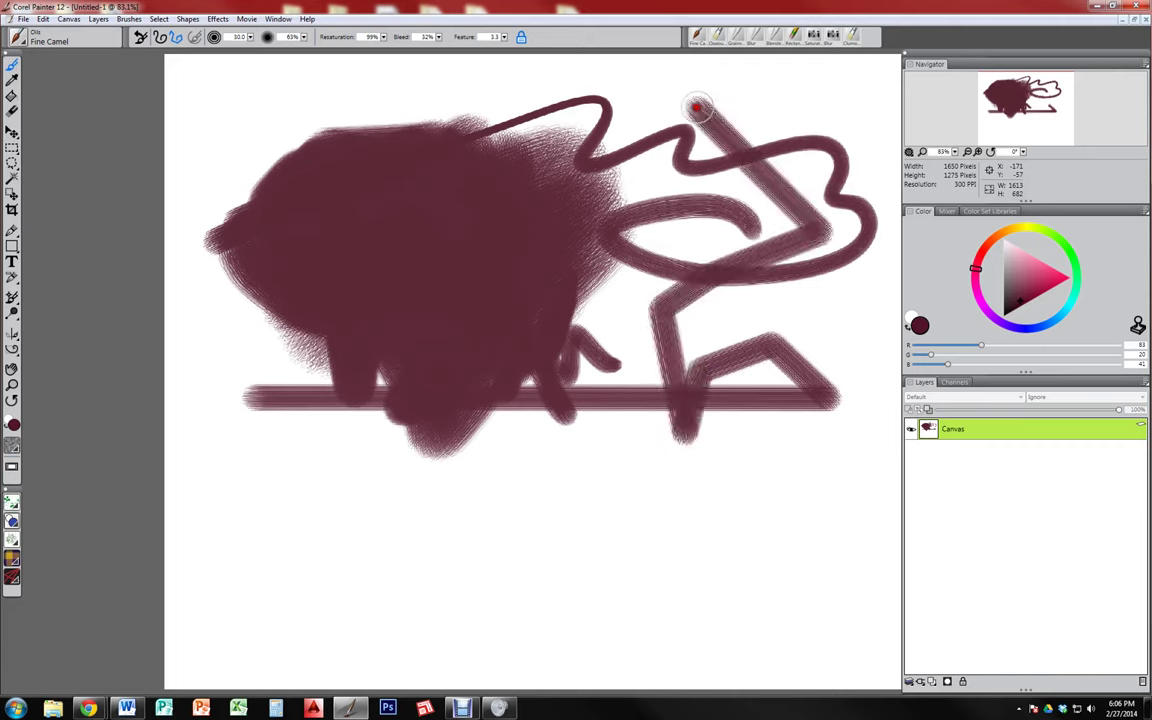
click(478, 92)
click(250, 163)
click(195, 338)
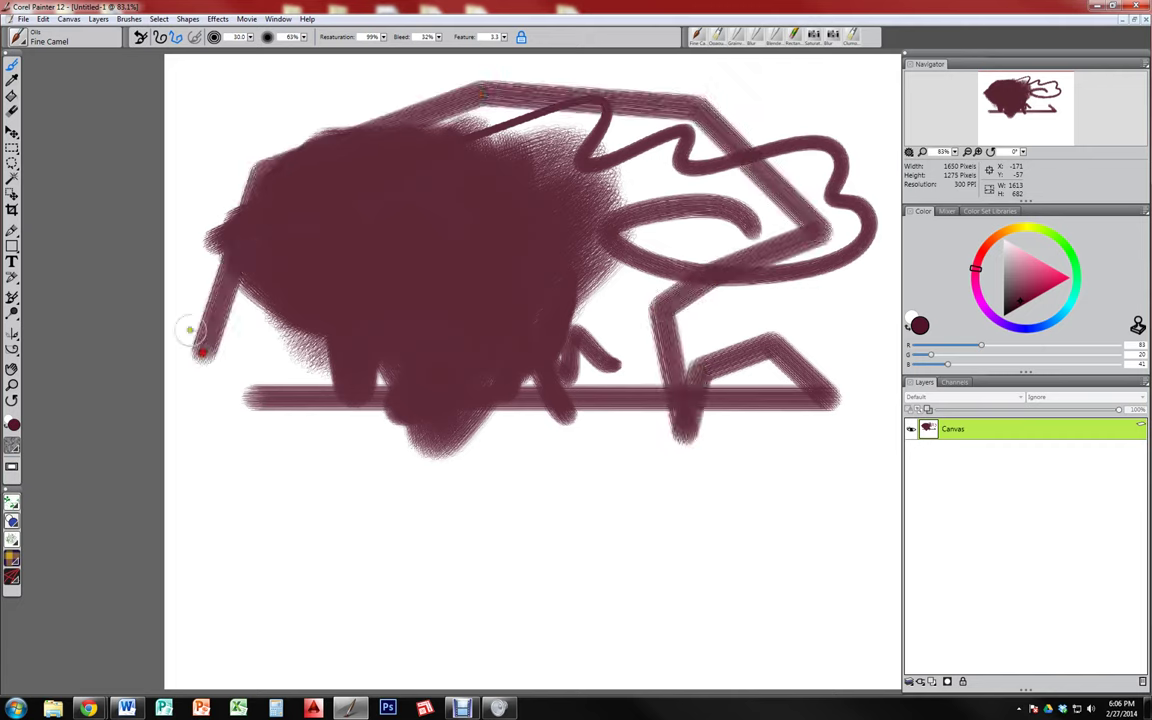
click(300, 355)
click(797, 270)
click(822, 311)
click(857, 354)
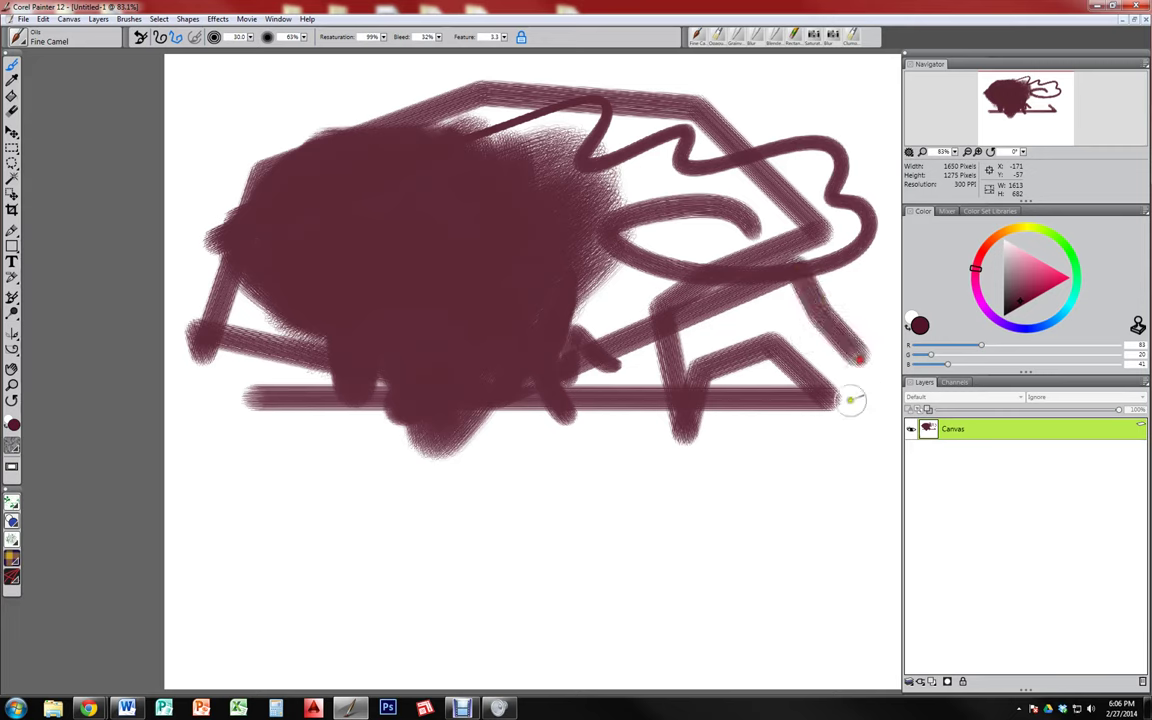
click(826, 410)
key(Return)
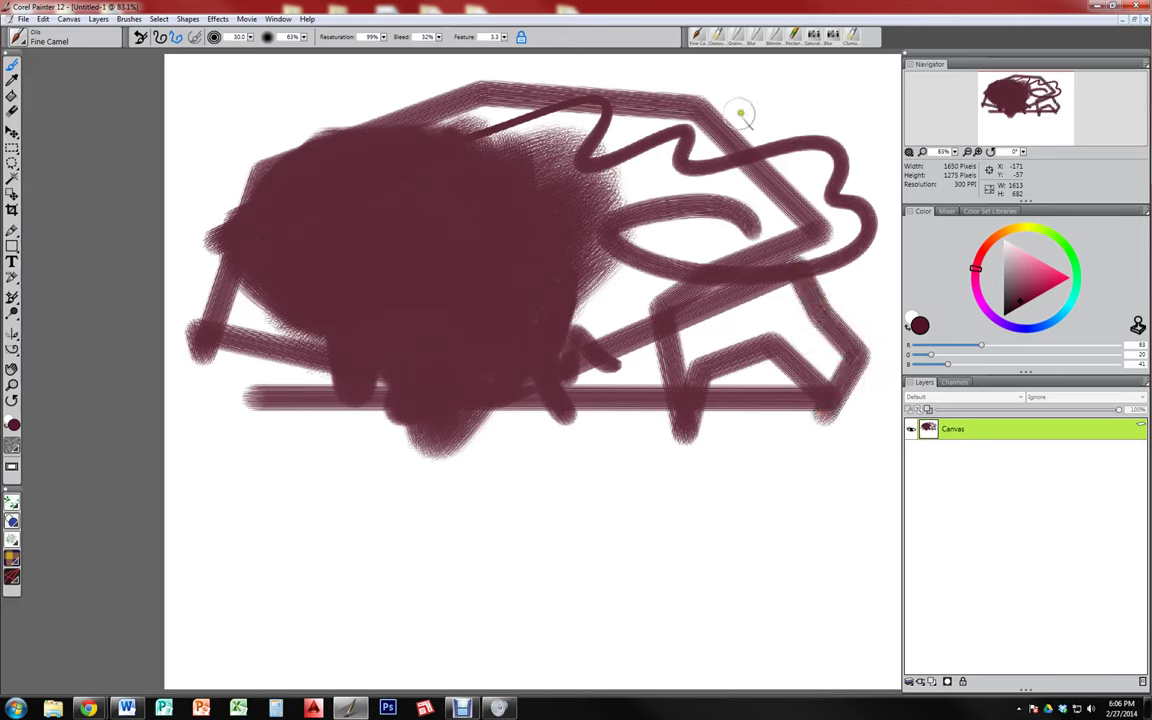
Return to Freehand Strokes and paint a curved stroke through the straight segments and dense strokes over the patch's upper edge
click(161, 40)
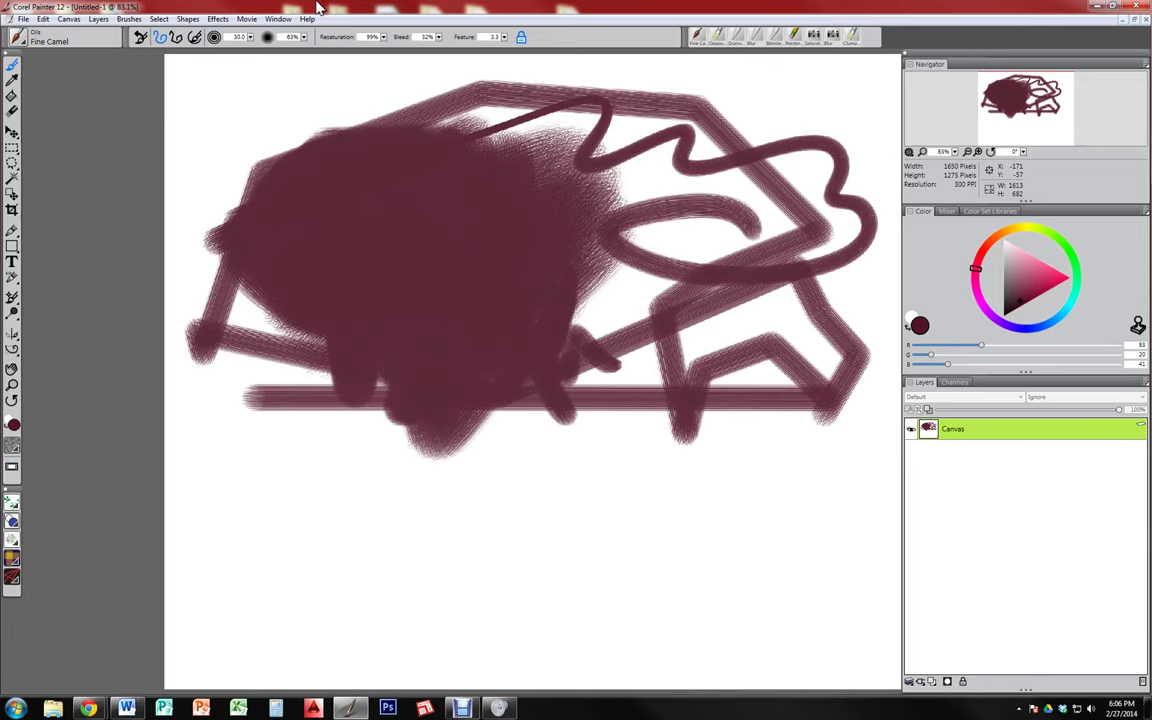
click(196, 40)
click(159, 38)
mouse_move(498, 241)
mouse_down()
mouse_move(539, 327)
mouse_move(484, 409)
mouse_move(407, 437)
mouse_move(596, 371)
mouse_move(706, 246)
mouse_up()
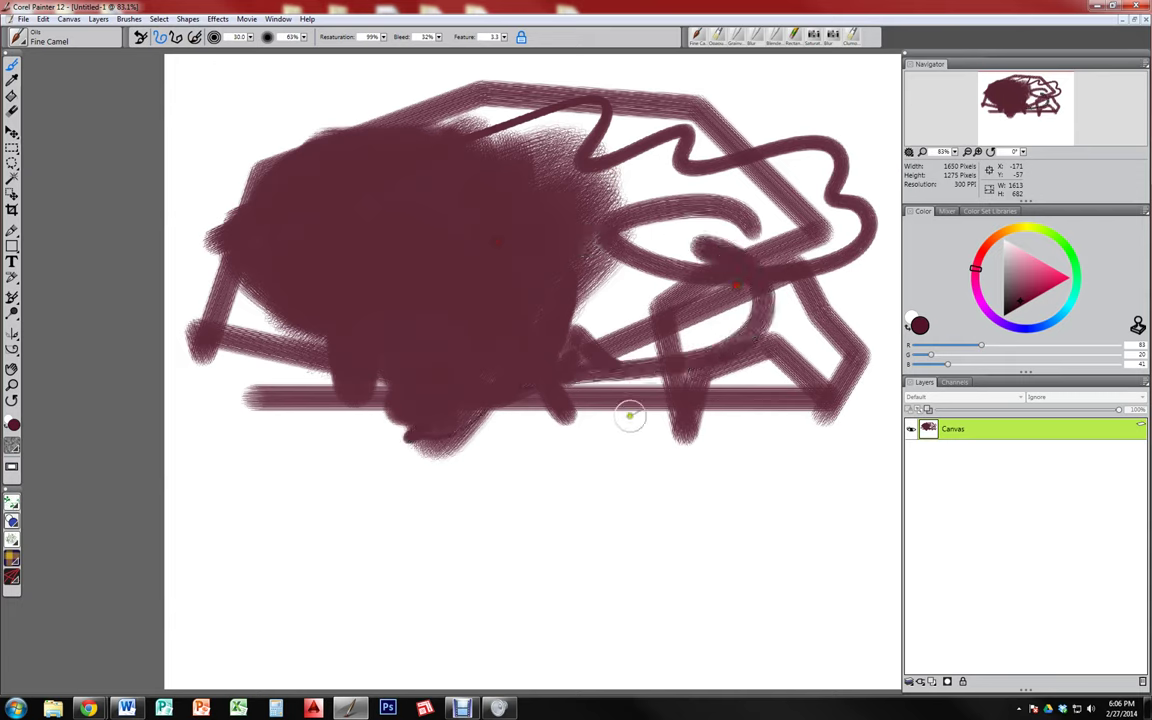
mouse_move(544, 328)
mouse_down()
mouse_move(551, 158)
mouse_move(520, 110)
mouse_move(450, 129)
mouse_move(490, 97)
mouse_move(345, 100)
mouse_up()
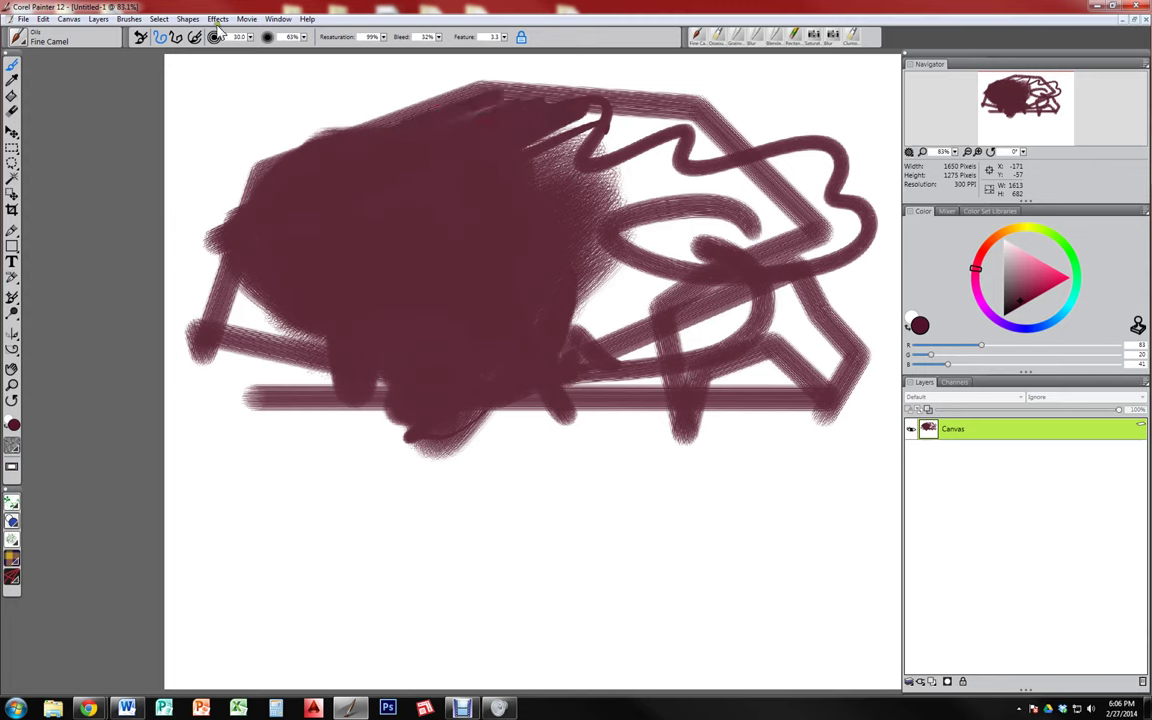
Reduce the Fine Camel brush size and paint thin zigzag strokes at the patch's upper-left edge
mouse_move(248, 44)
mouse_down()
mouse_move(306, 62)
mouse_move(232, 53)
mouse_move(272, 55)
mouse_up()
drag(259, 125, 310, 110)
mouse_move(257, 153)
mouse_down()
mouse_move(290, 125)
mouse_move(262, 140)
mouse_move(284, 120)
mouse_move(303, 150)
mouse_move(348, 136)
mouse_up()
Increase the brush size to 70.0 in increments and paint a thick stroke at the patch's lower-right edge
key(])
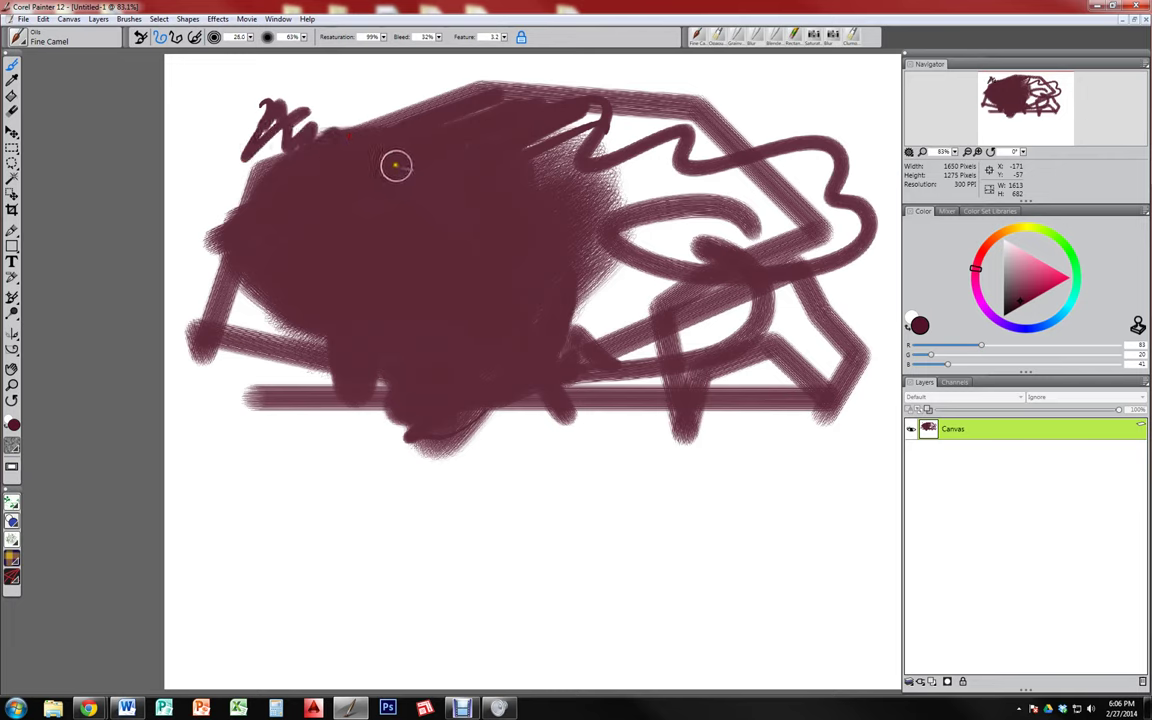
key(])
key(])
key(])
key(])
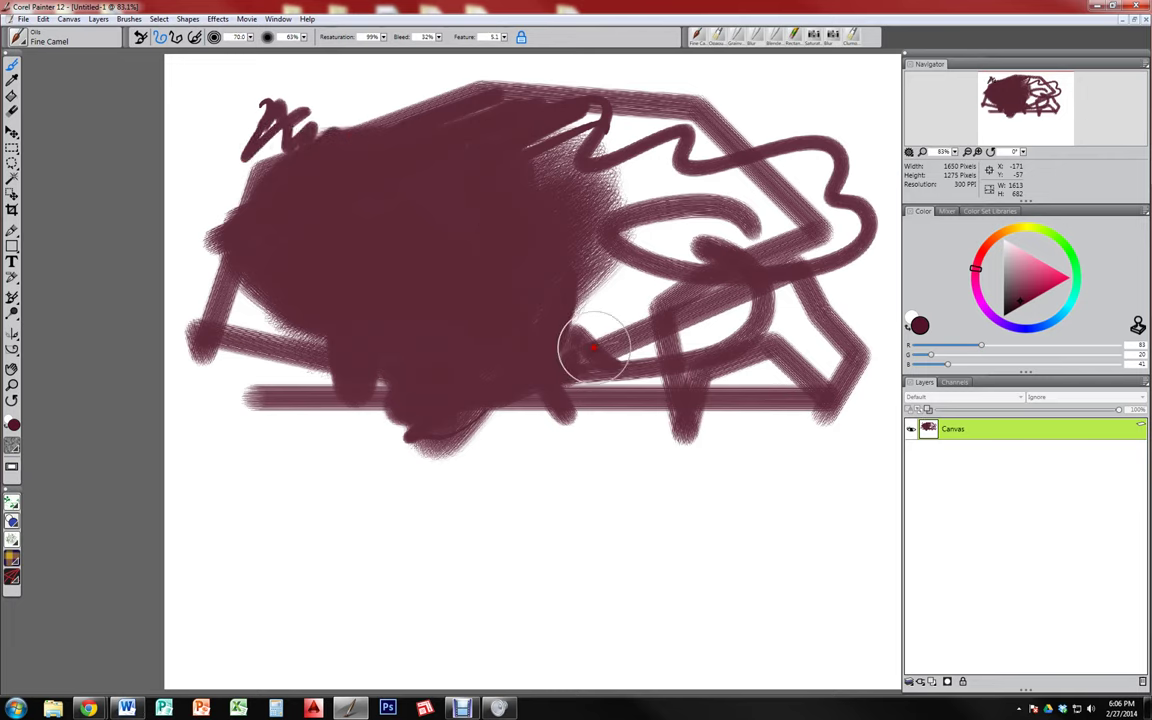
mouse_move(594, 347)
mouse_down()
mouse_move(591, 303)
mouse_move(615, 348)
mouse_move(676, 309)
mouse_move(610, 300)
mouse_up()
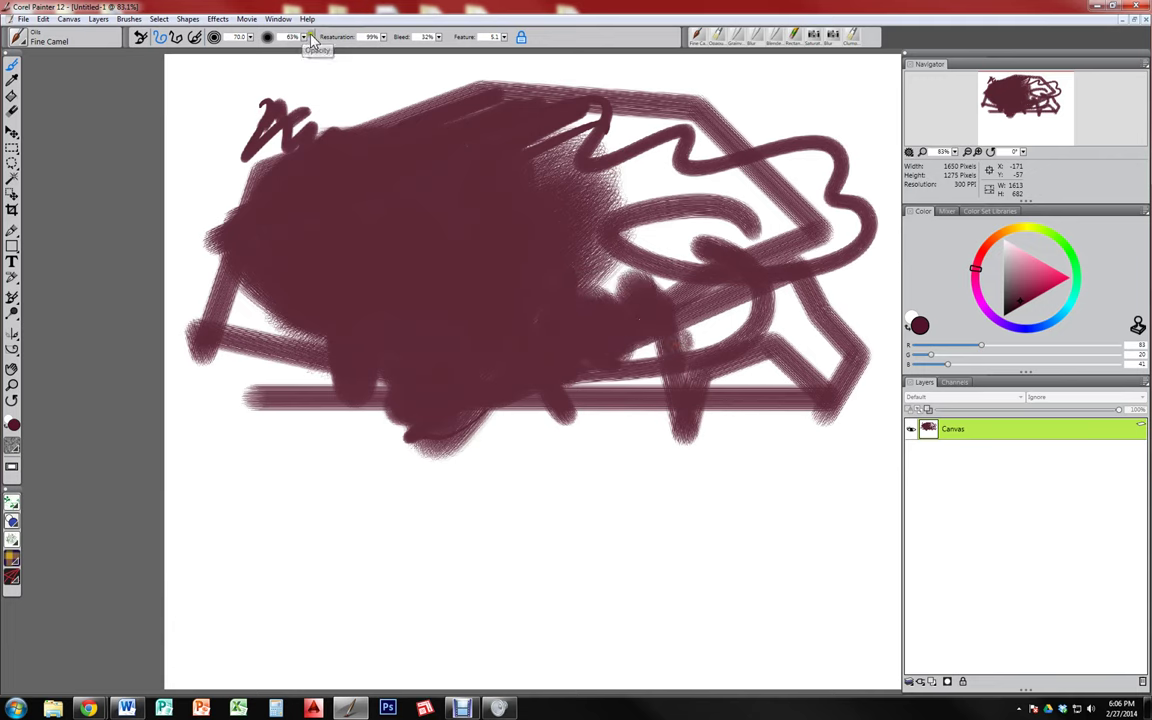
Lower the brush opacity to 7% and choose a golden yellow as the painting colour
drag(305, 37, 279, 50)
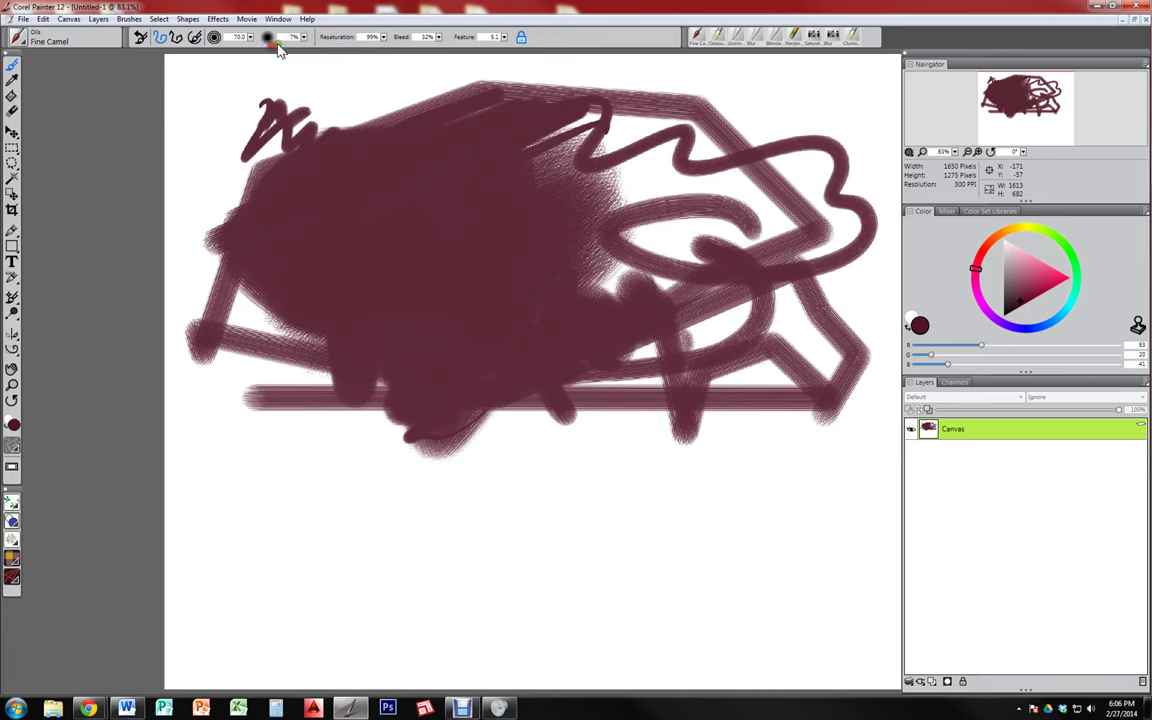
click(1048, 272)
click(1019, 228)
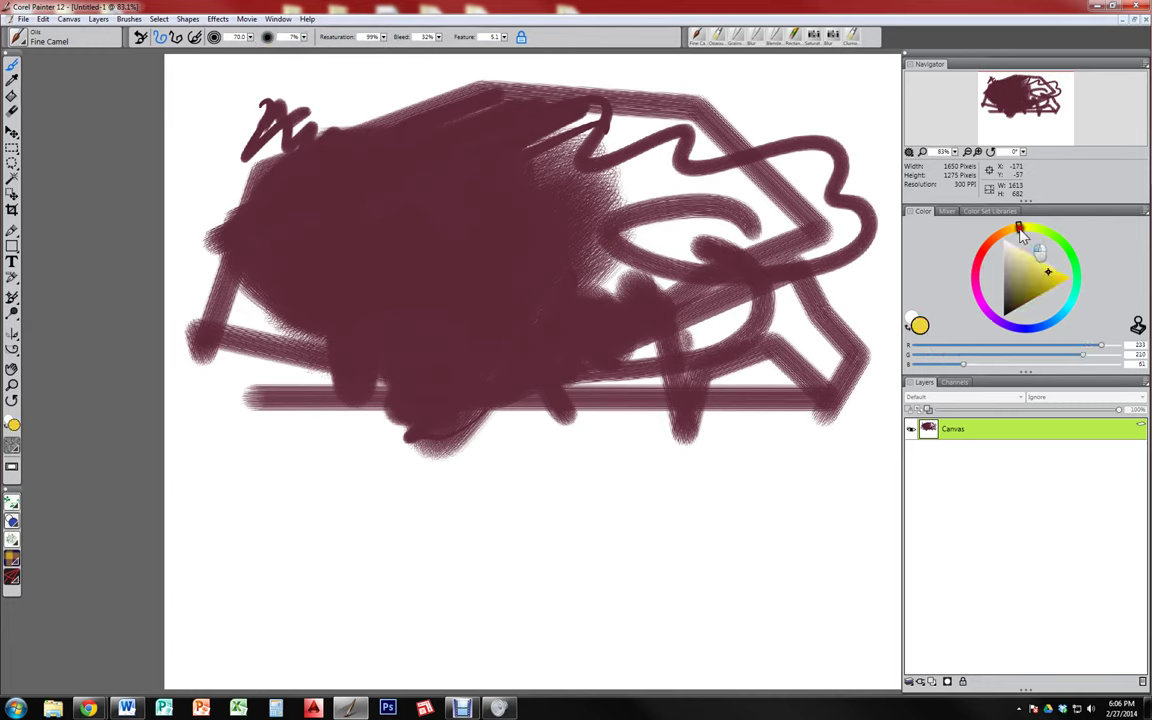
Shift the painting colour to yellow-green and paint a faint diagonal stroke from the lower left across the purple patch
drag(1022, 233, 1030, 228)
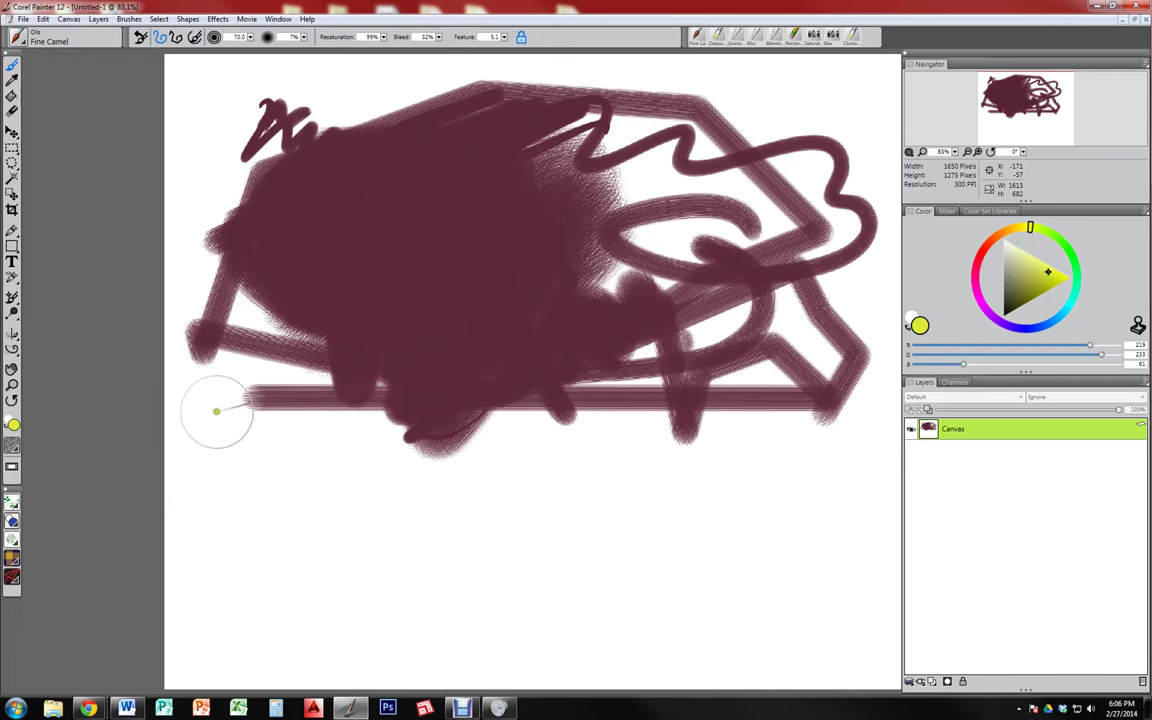
mouse_move(215, 448)
mouse_down()
mouse_move(282, 386)
mouse_move(766, 178)
mouse_move(880, 157)
mouse_up()
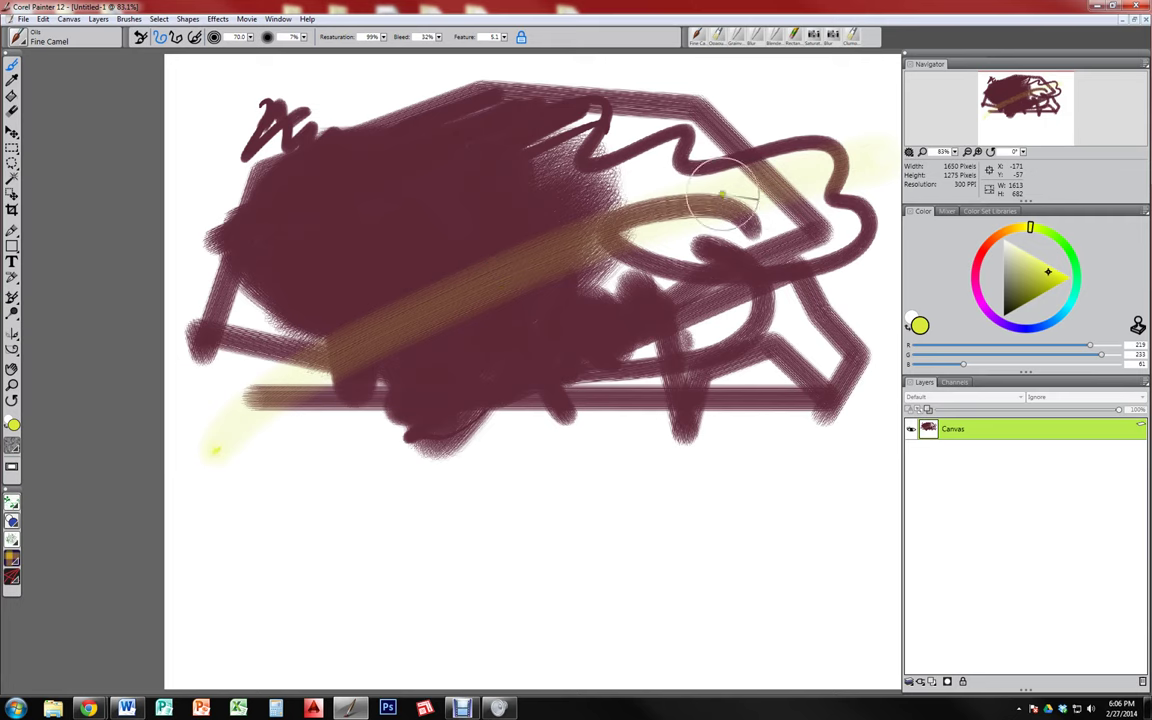
Raise the brush opacity to 100% and paint a thick yellow-green stroke diagonally down across the purple patch
drag(308, 40, 271, 47)
click(380, 43)
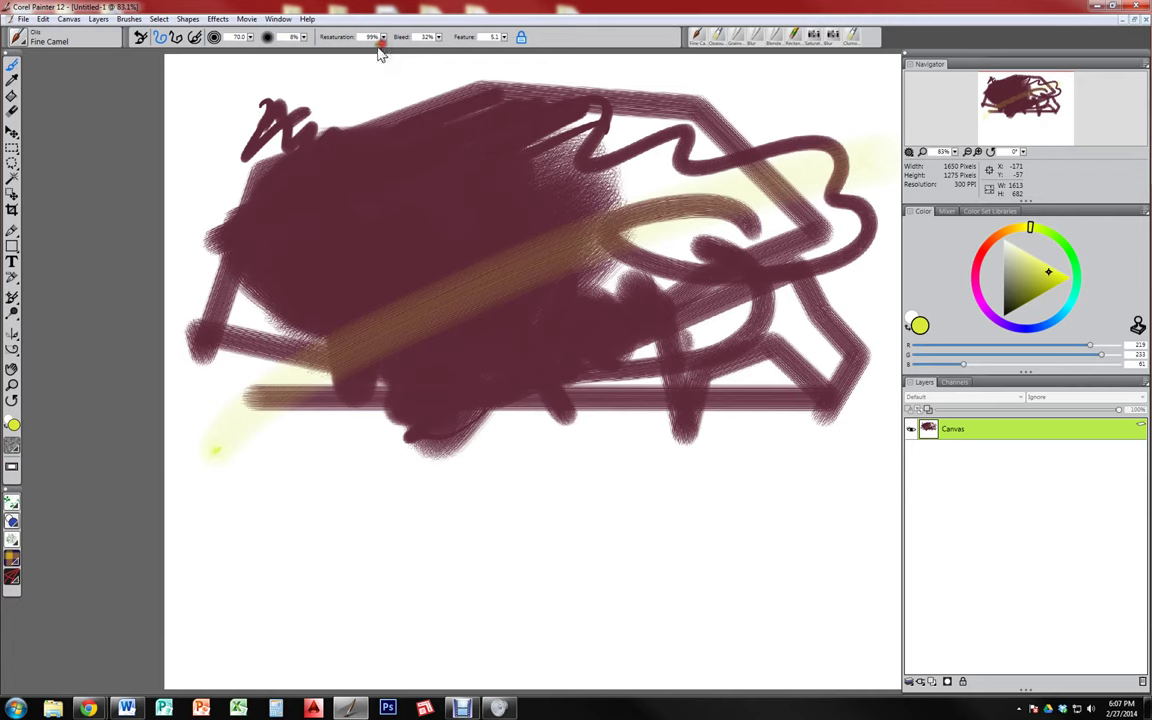
click(303, 40)
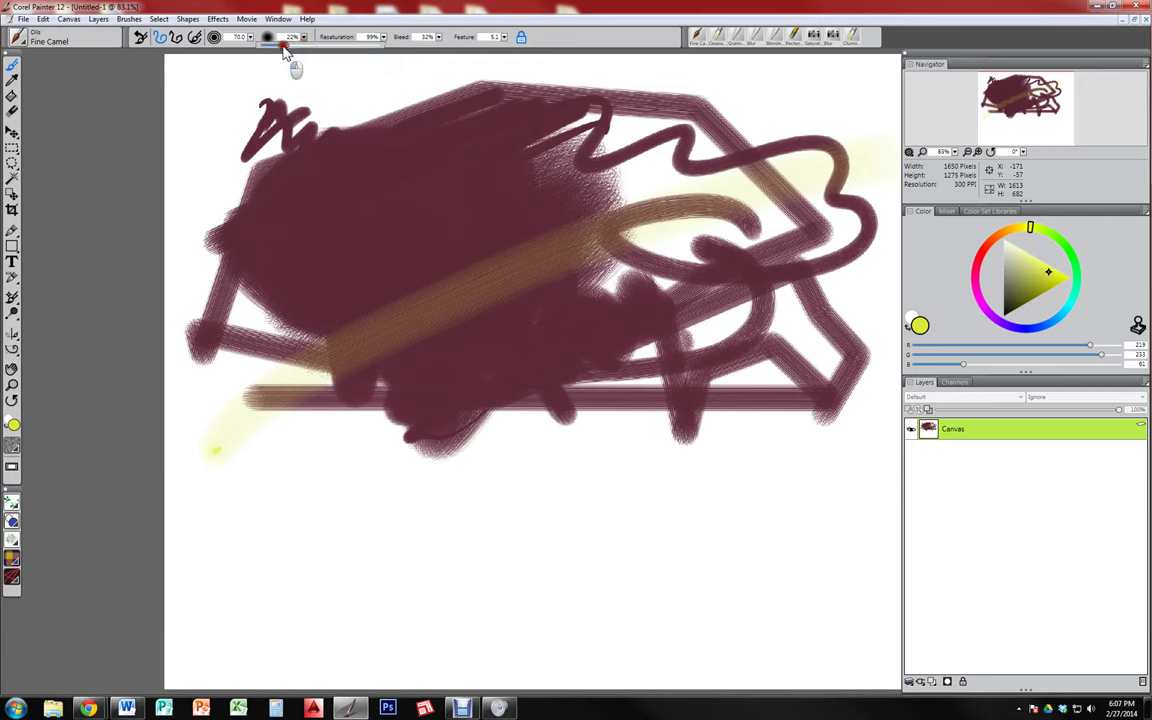
drag(285, 52, 393, 57)
mouse_move(325, 95)
mouse_down()
mouse_move(483, 232)
mouse_move(655, 465)
mouse_up()
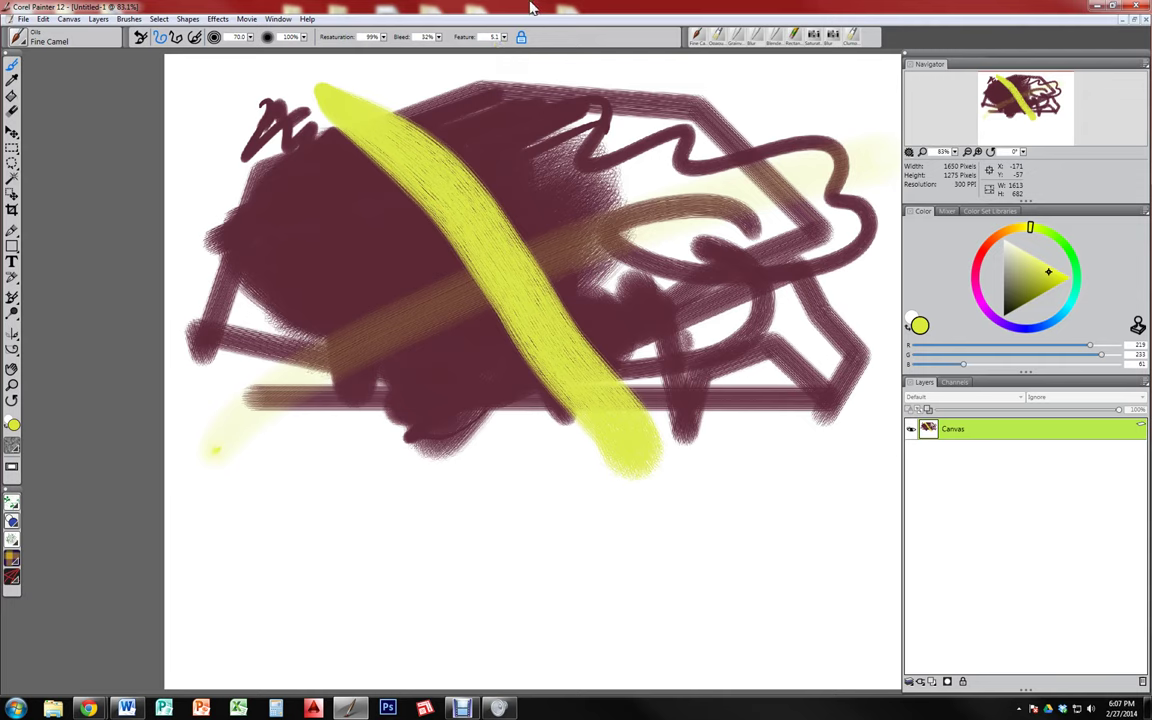
Set Resaturation to 100% and paint a rounded yellow-green blob at the patch's upper-left edge
click(385, 38)
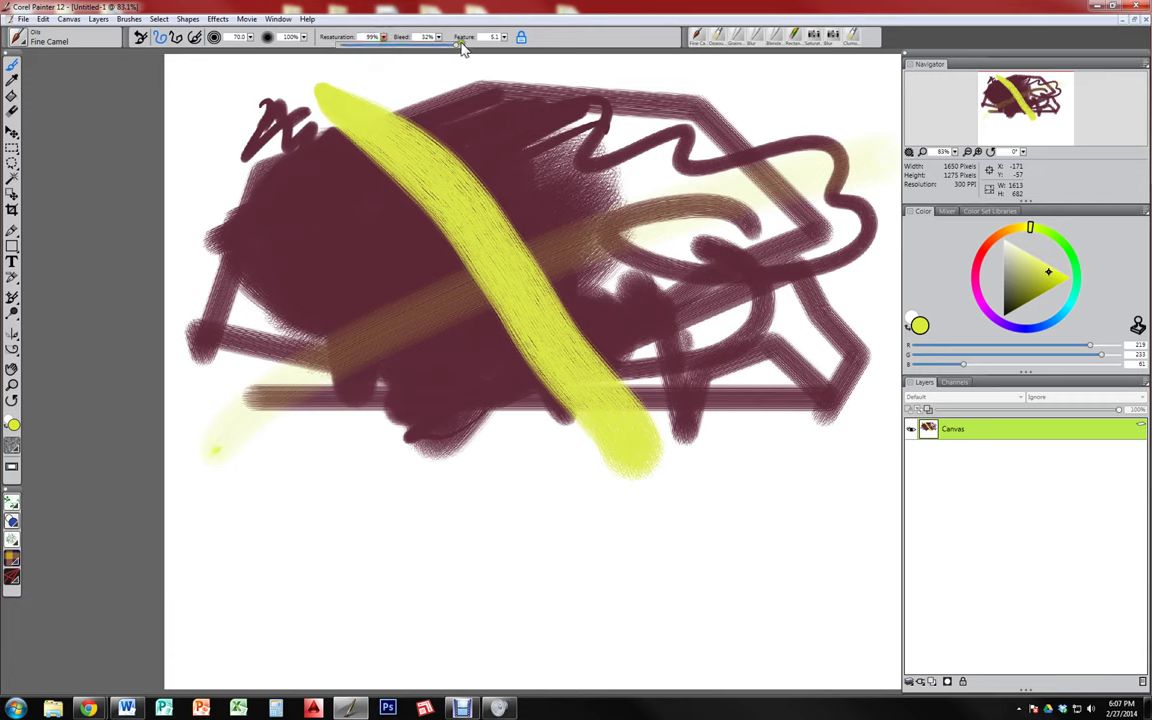
drag(462, 48, 473, 48)
mouse_move(283, 152)
mouse_down()
mouse_move(278, 194)
mouse_move(290, 190)
mouse_move(265, 187)
mouse_move(248, 164)
mouse_move(256, 179)
mouse_move(309, 175)
mouse_move(278, 183)
mouse_move(291, 198)
mouse_move(319, 172)
mouse_up()
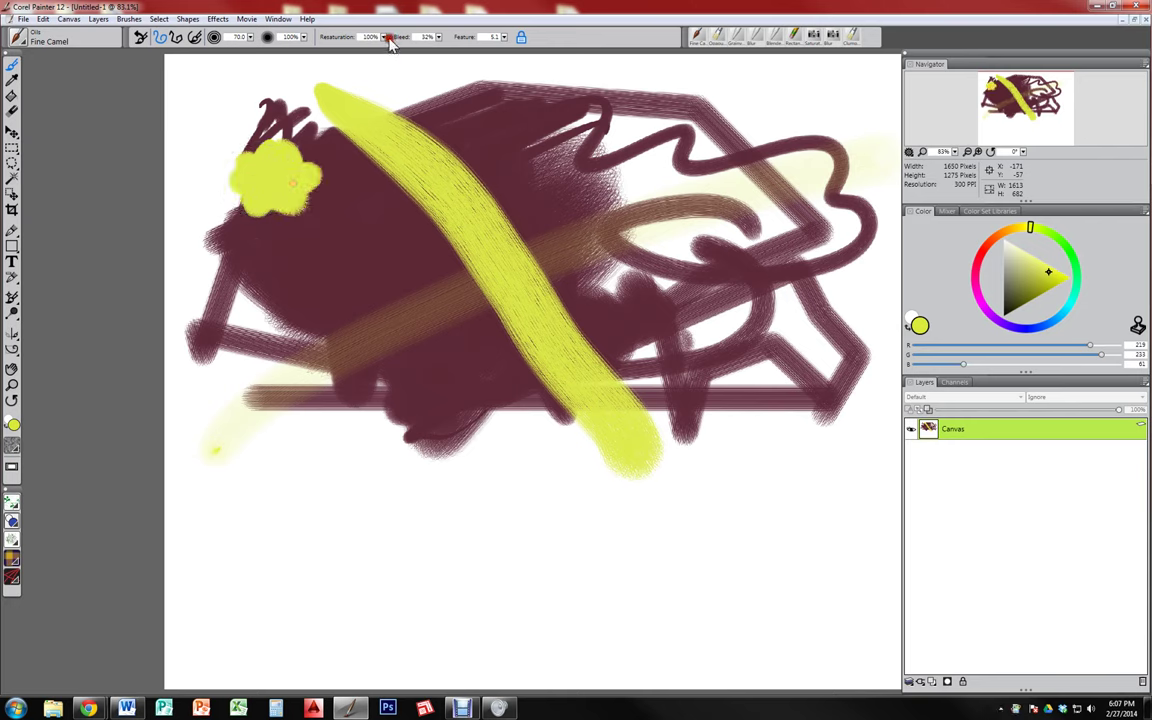
Lower Resaturation to 1% and paint smeared strokes over the patch's left side and the white area below it
drag(393, 45, 352, 55)
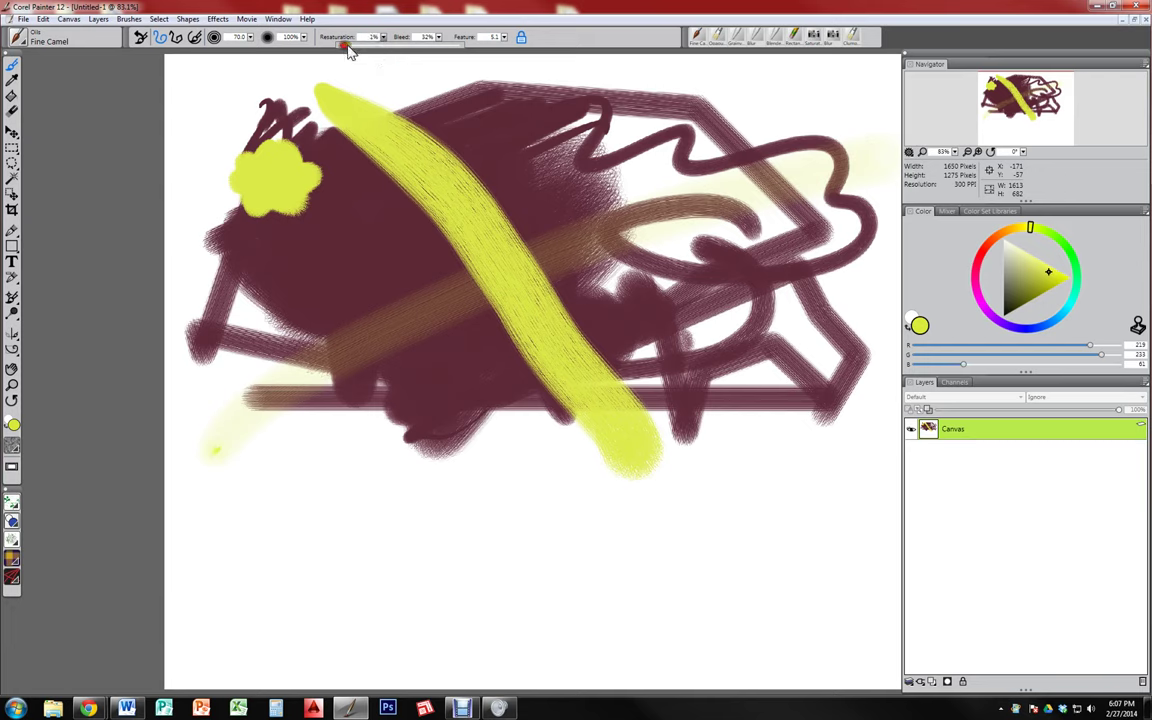
mouse_move(292, 278)
mouse_down()
mouse_move(339, 288)
mouse_move(365, 342)
mouse_move(351, 404)
mouse_move(384, 441)
mouse_move(407, 519)
mouse_up()
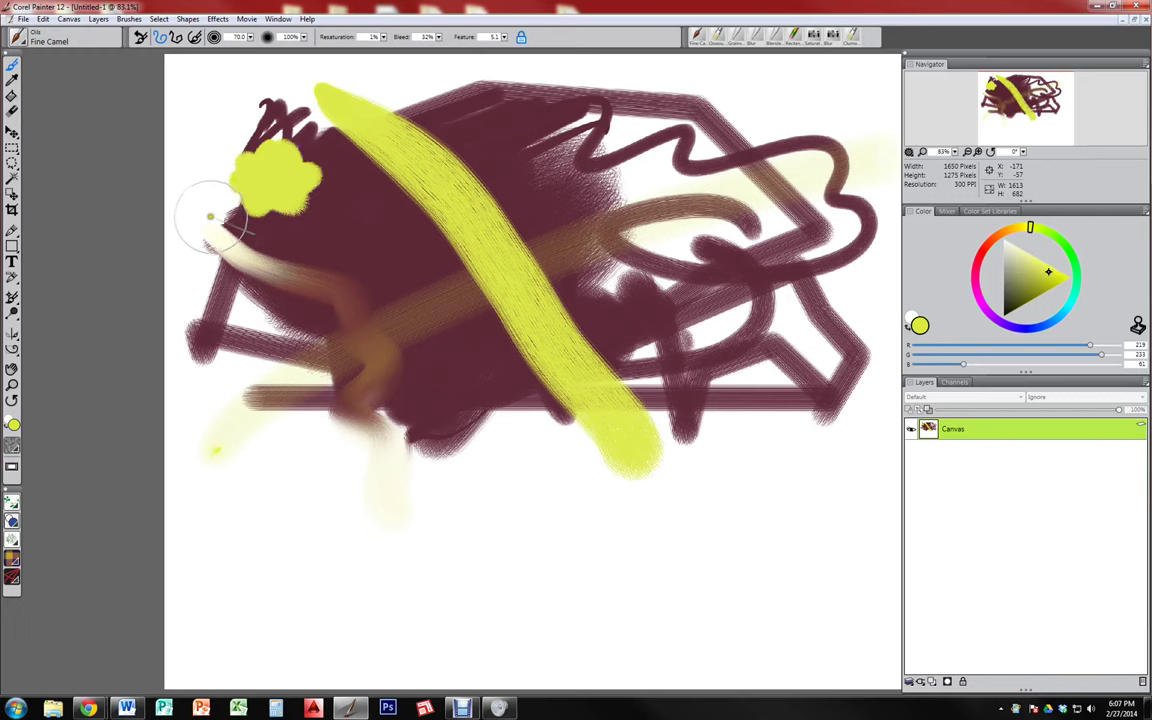
mouse_move(213, 211)
mouse_down()
mouse_move(278, 265)
mouse_move(224, 236)
mouse_move(331, 264)
mouse_move(356, 289)
mouse_move(347, 336)
mouse_move(411, 470)
mouse_move(506, 538)
mouse_move(638, 540)
mouse_move(739, 579)
mouse_move(791, 570)
mouse_move(586, 548)
mouse_move(480, 558)
mouse_move(680, 537)
mouse_move(693, 547)
mouse_move(417, 583)
mouse_move(646, 562)
mouse_up()
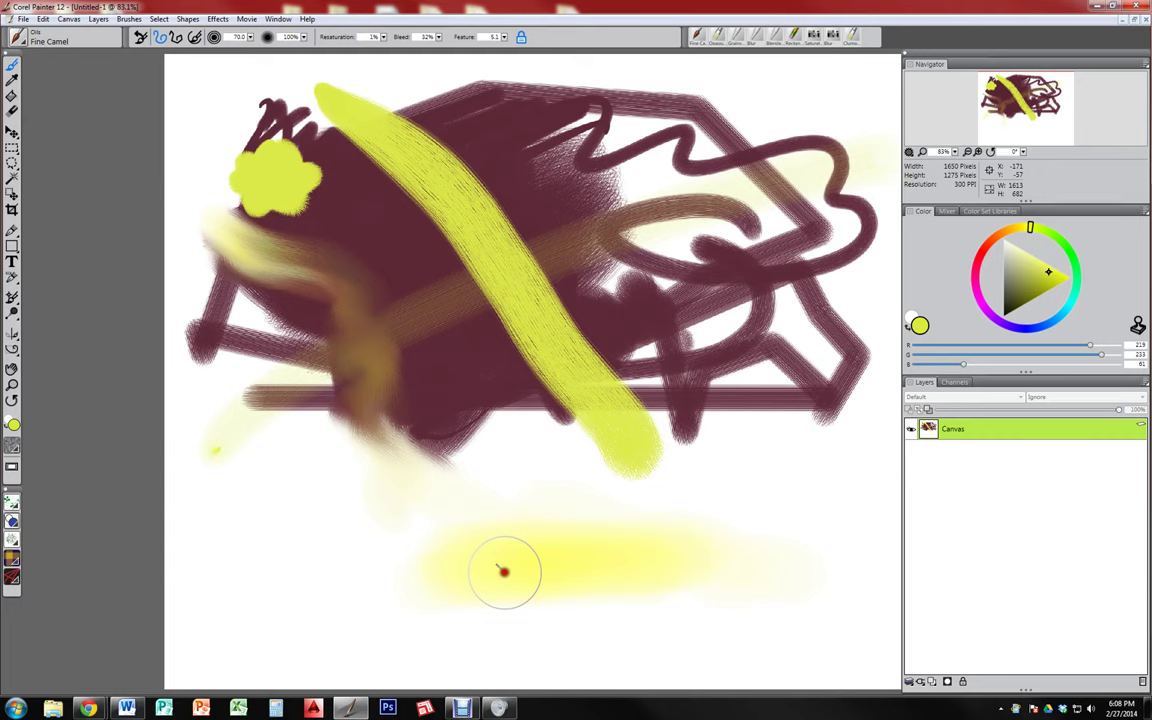
mouse_move(505, 571)
mouse_down()
mouse_move(432, 502)
mouse_move(316, 484)
mouse_move(266, 439)
mouse_move(268, 423)
mouse_move(293, 427)
mouse_move(144, 311)
mouse_move(260, 401)
mouse_move(346, 426)
mouse_move(314, 393)
mouse_move(363, 369)
mouse_move(305, 345)
mouse_move(307, 396)
mouse_move(367, 429)
mouse_move(370, 418)
mouse_move(250, 369)
mouse_move(381, 392)
mouse_move(451, 464)
mouse_move(602, 491)
mouse_up()
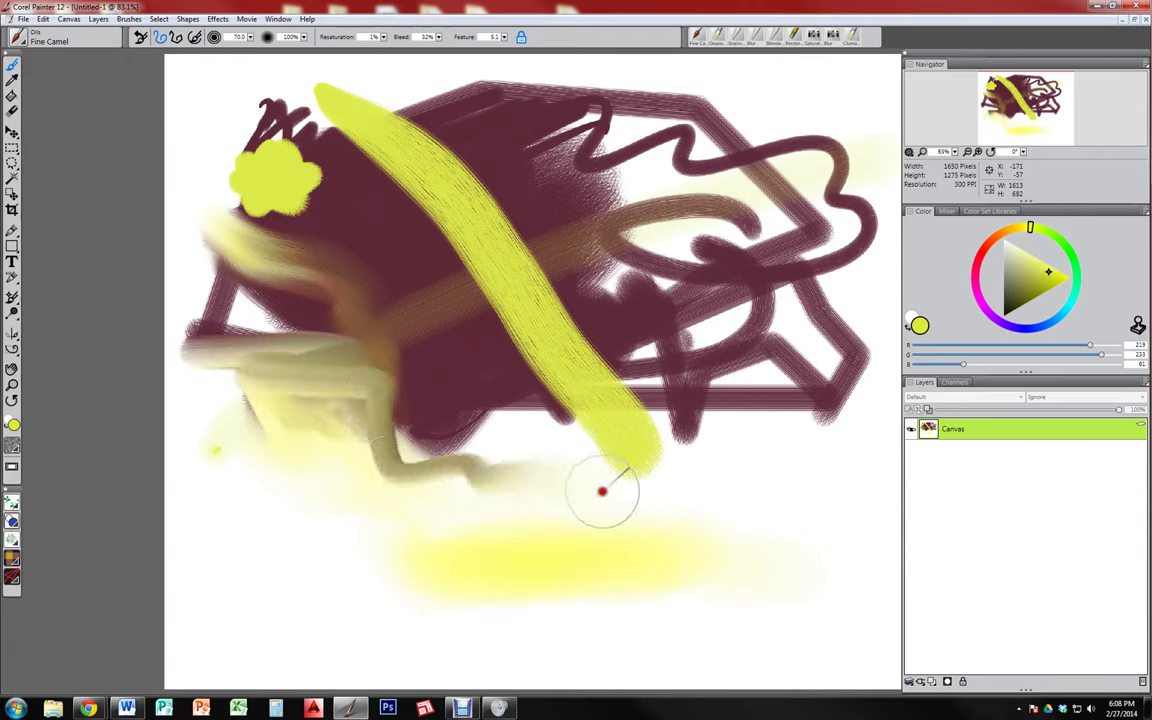
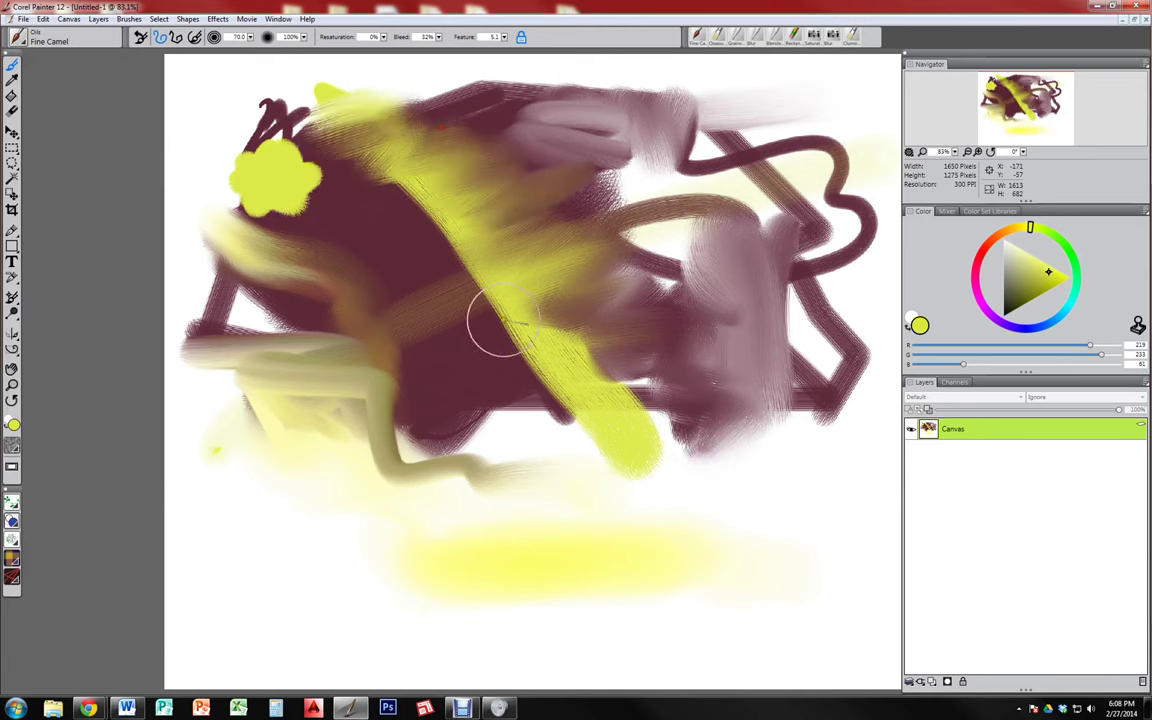
Choose blue as the painting colour and smear the yellow-green band into the purple with Resaturation at 0%
click(1032, 332)
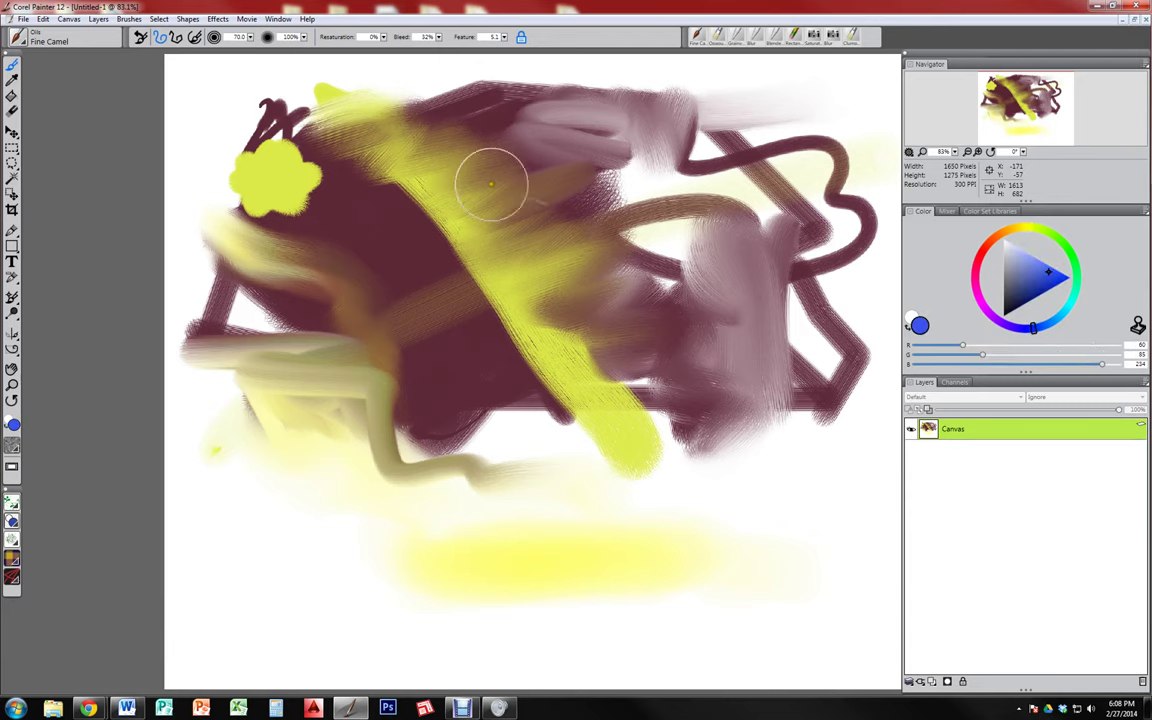
mouse_move(555, 348)
mouse_down()
mouse_move(560, 309)
mouse_move(450, 239)
mouse_move(442, 270)
mouse_move(565, 333)
mouse_move(478, 324)
mouse_move(694, 411)
mouse_move(610, 390)
mouse_up()
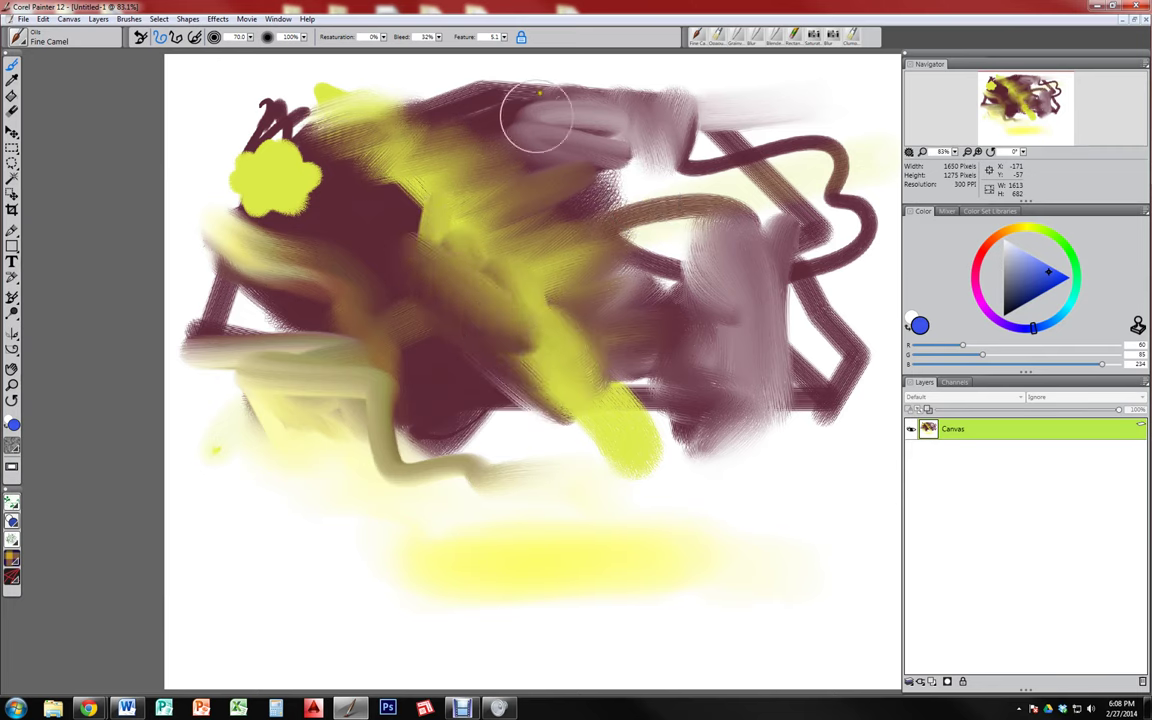
Raise Resaturation to 1% and blend blue strokes over the yellow-green band, the purple patch and the surrounding white areas
click(383, 37)
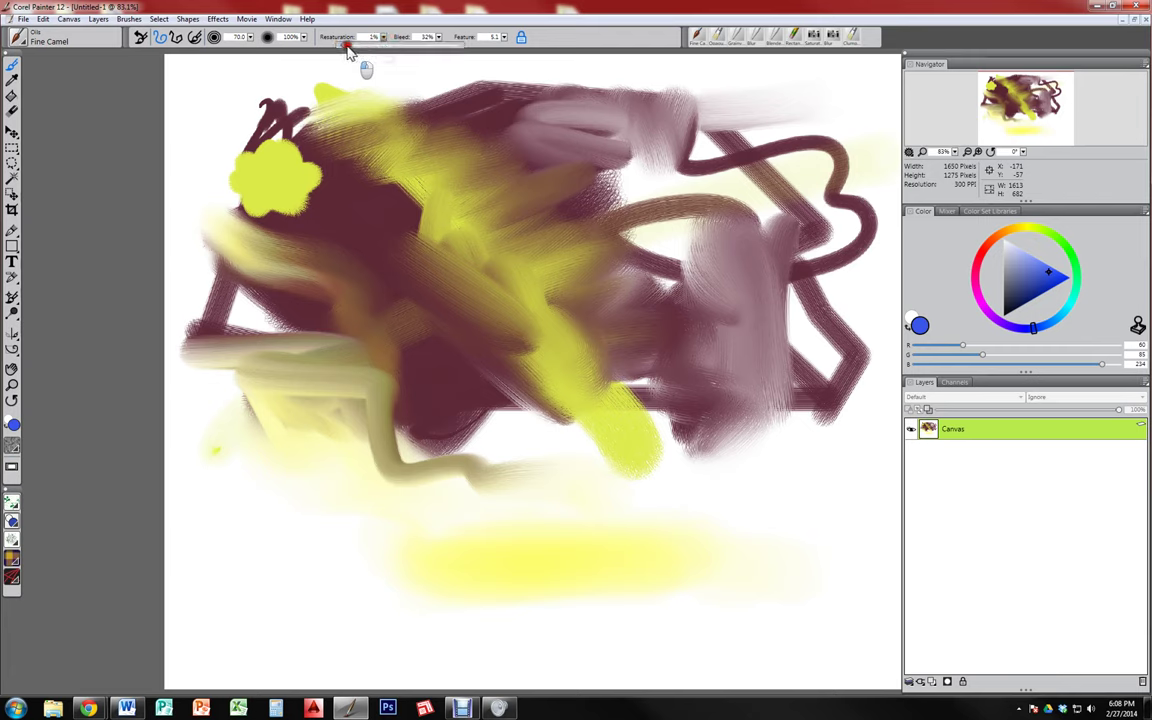
mouse_move(360, 185)
mouse_down()
mouse_move(391, 184)
mouse_move(415, 235)
mouse_move(469, 214)
mouse_move(541, 251)
mouse_move(560, 305)
mouse_up()
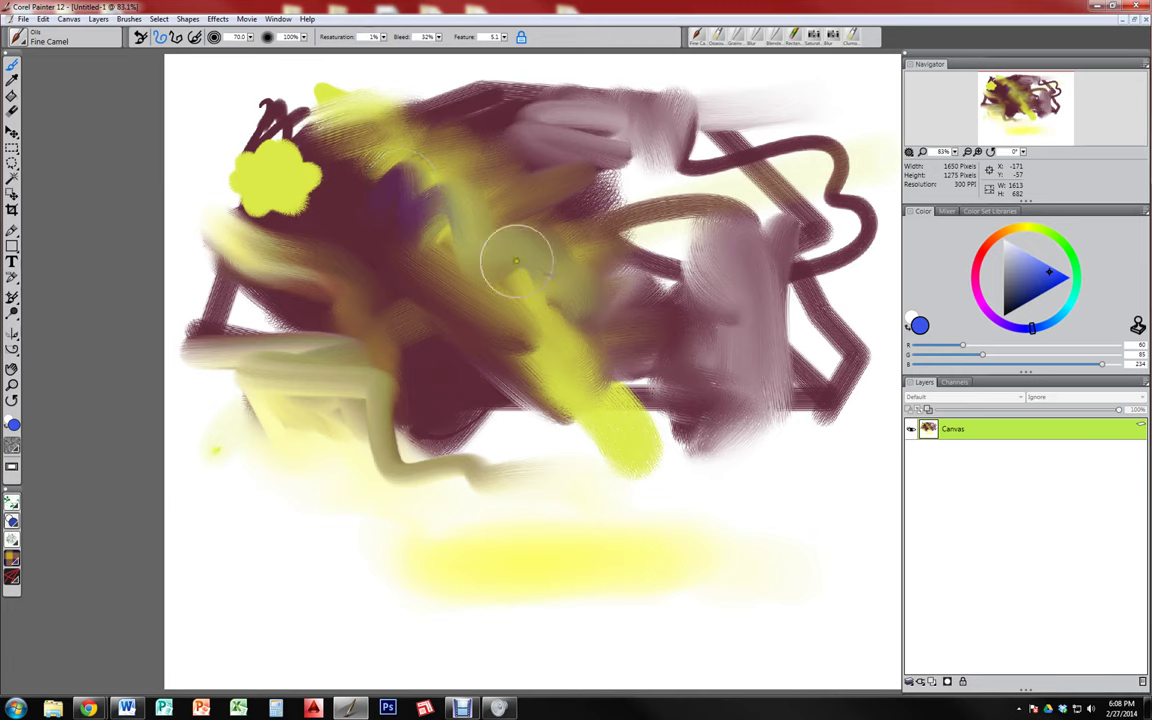
mouse_move(440, 127)
mouse_down()
mouse_move(470, 172)
mouse_move(429, 107)
mouse_move(491, 166)
mouse_move(423, 98)
mouse_move(535, 164)
mouse_move(512, 219)
mouse_move(494, 182)
mouse_move(555, 136)
mouse_move(506, 103)
mouse_move(600, 106)
mouse_move(608, 180)
mouse_move(651, 210)
mouse_move(637, 214)
mouse_move(667, 218)
mouse_move(666, 195)
mouse_move(691, 166)
mouse_move(765, 180)
mouse_move(809, 210)
mouse_move(645, 310)
mouse_move(612, 131)
mouse_move(603, 317)
mouse_move(652, 282)
mouse_move(679, 289)
mouse_move(637, 297)
mouse_move(695, 301)
mouse_move(705, 375)
mouse_move(747, 460)
mouse_move(735, 521)
mouse_move(393, 529)
mouse_move(602, 521)
mouse_move(698, 564)
mouse_move(660, 593)
mouse_move(351, 610)
mouse_move(315, 581)
mouse_move(267, 571)
mouse_move(285, 583)
mouse_move(132, 364)
mouse_move(180, 290)
mouse_move(240, 114)
mouse_move(235, 72)
mouse_move(407, 79)
mouse_move(749, 62)
mouse_move(878, 85)
mouse_move(875, 142)
mouse_move(820, 223)
mouse_move(893, 262)
mouse_move(824, 417)
mouse_move(829, 542)
mouse_move(437, 463)
mouse_move(418, 405)
mouse_move(455, 319)
mouse_move(395, 262)
mouse_up()
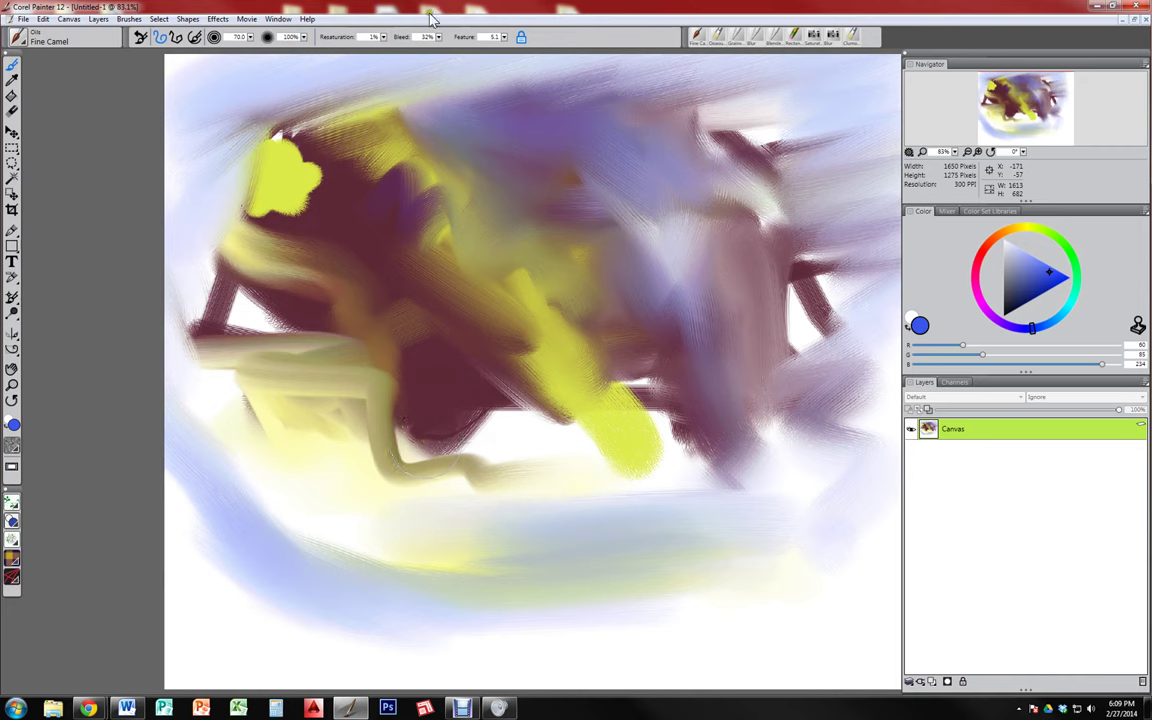
Set Resaturation to 0% and smear the yellow-green blob horizontally across the dark purple area
drag(386, 42, 334, 46)
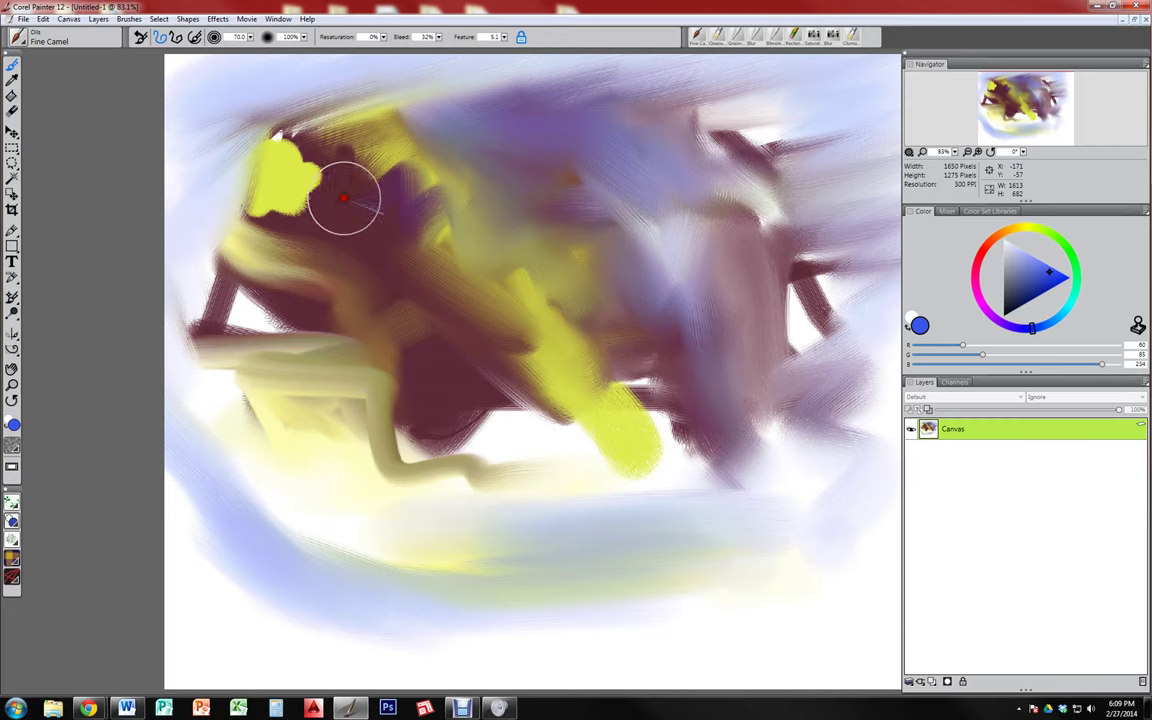
mouse_move(343, 197)
mouse_down()
mouse_move(362, 167)
mouse_move(402, 193)
mouse_move(253, 173)
mouse_move(363, 188)
mouse_up()
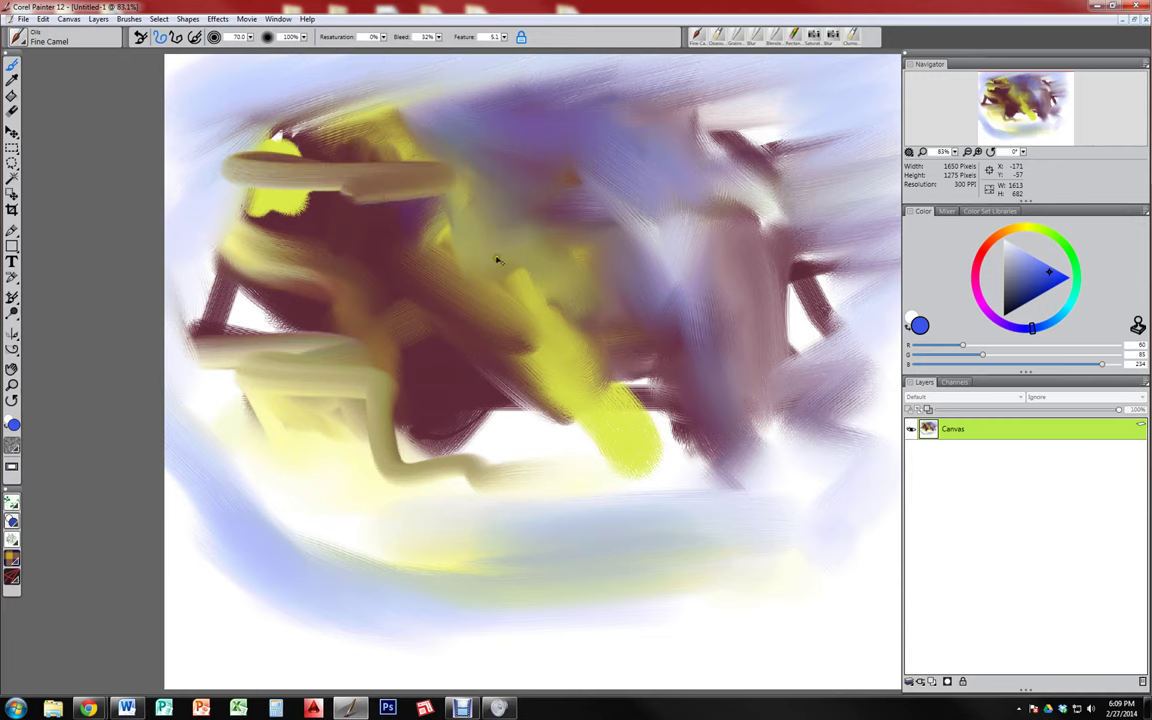
Select the whole canvas and clear the painting from it
key(ctrl+a)
key(BackSpace)
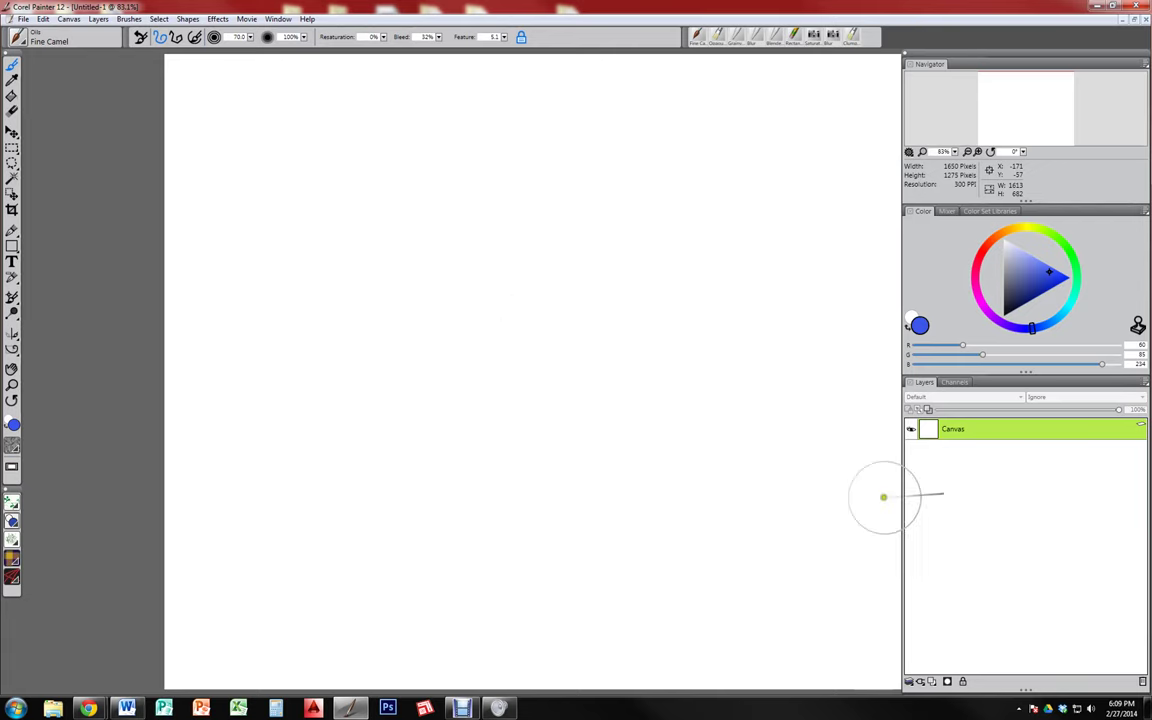
Sample white from the empty canvas as the painting colour and reset the Fine Camel brush to its default settings
click(1003, 316)
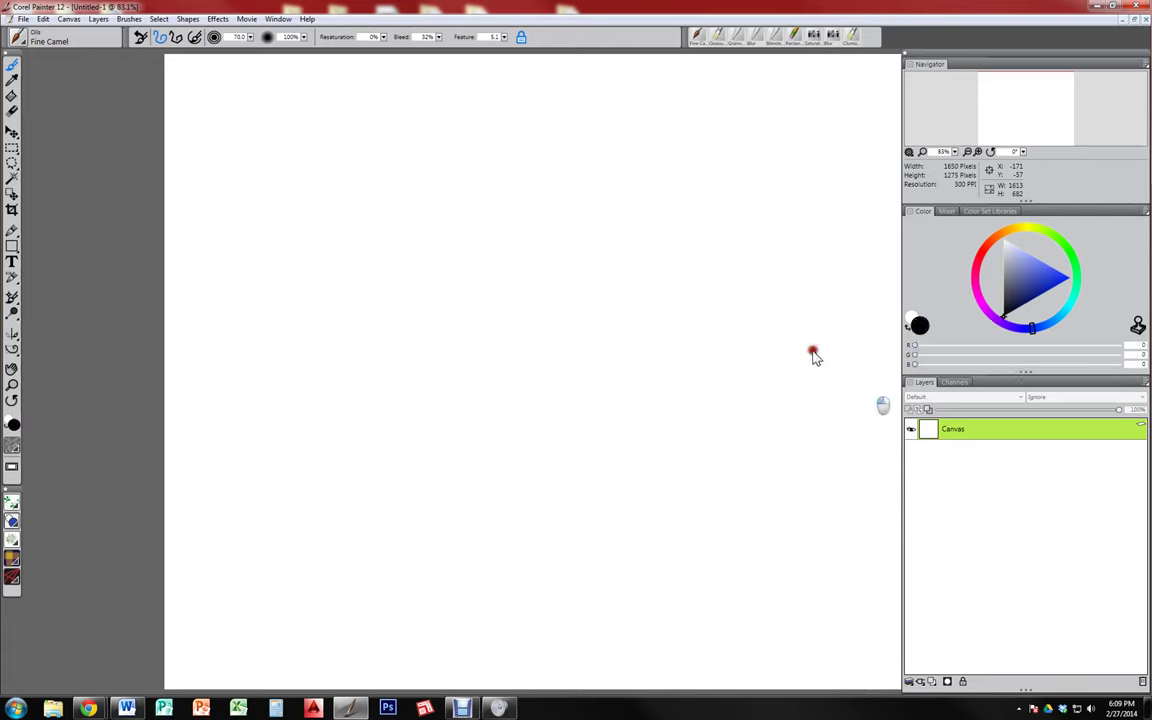
alt+click(813, 350)
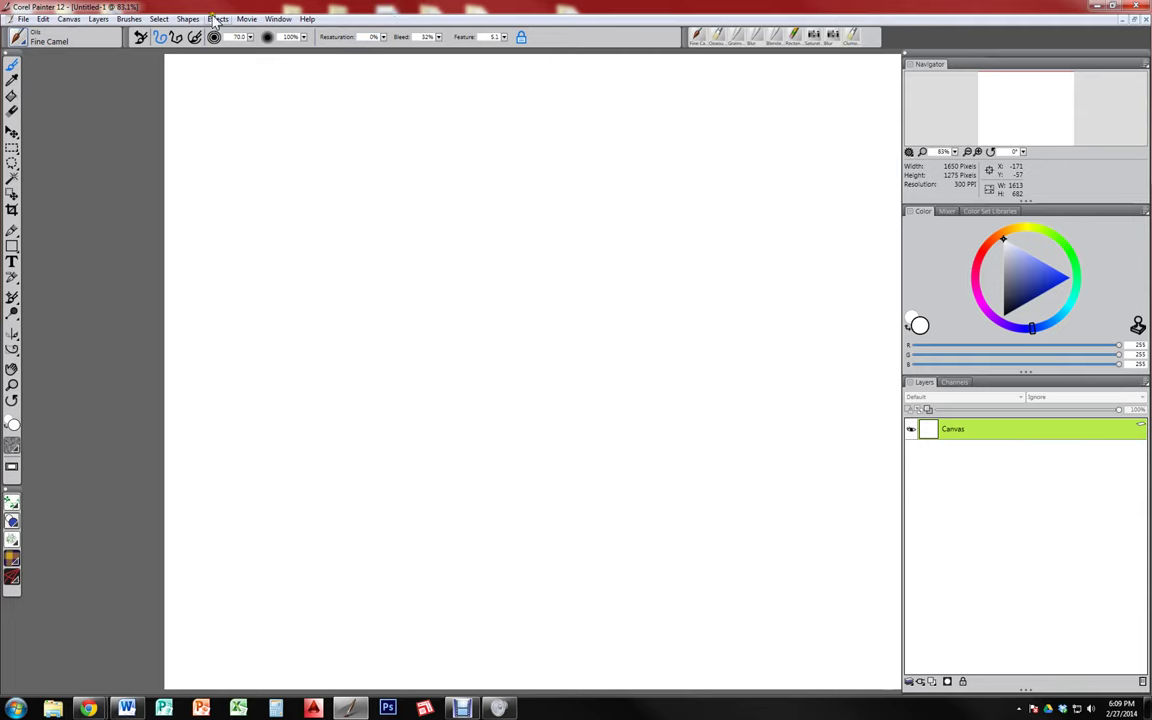
click(143, 40)
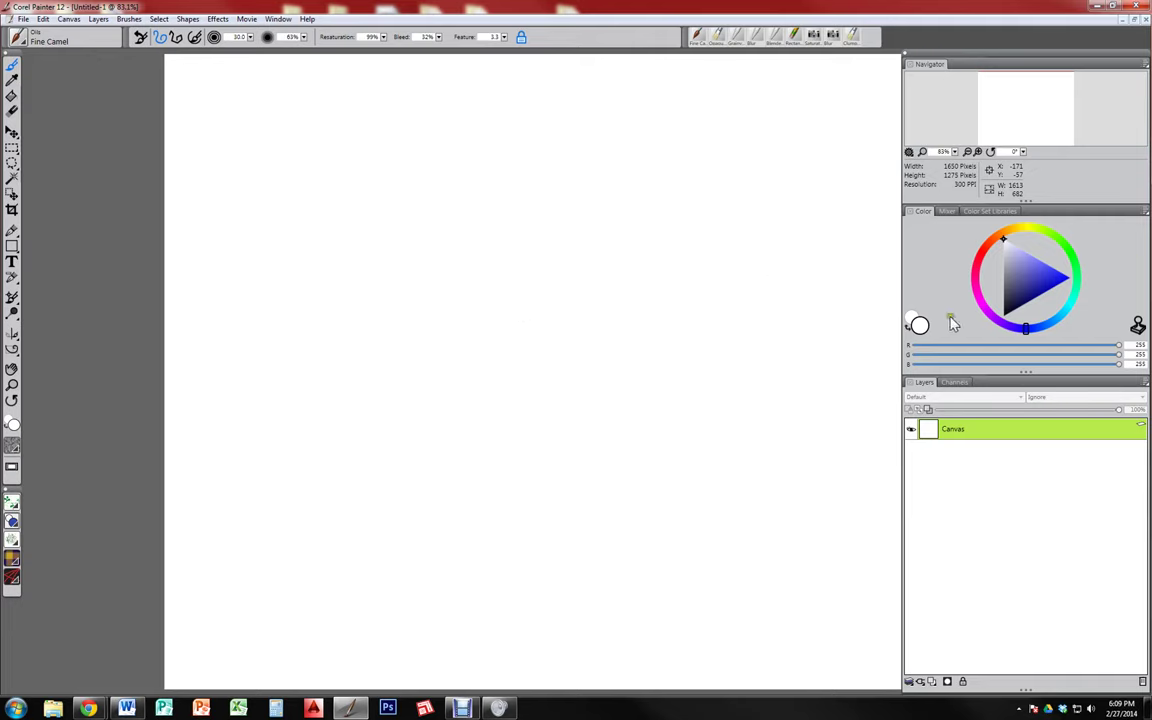
Choose a muted blue, paint a test stroke on the blank canvas and bring the earlier painting back as a layer
click(1025, 283)
mouse_move(385, 145)
mouse_down()
mouse_move(530, 282)
mouse_move(695, 390)
mouse_up()
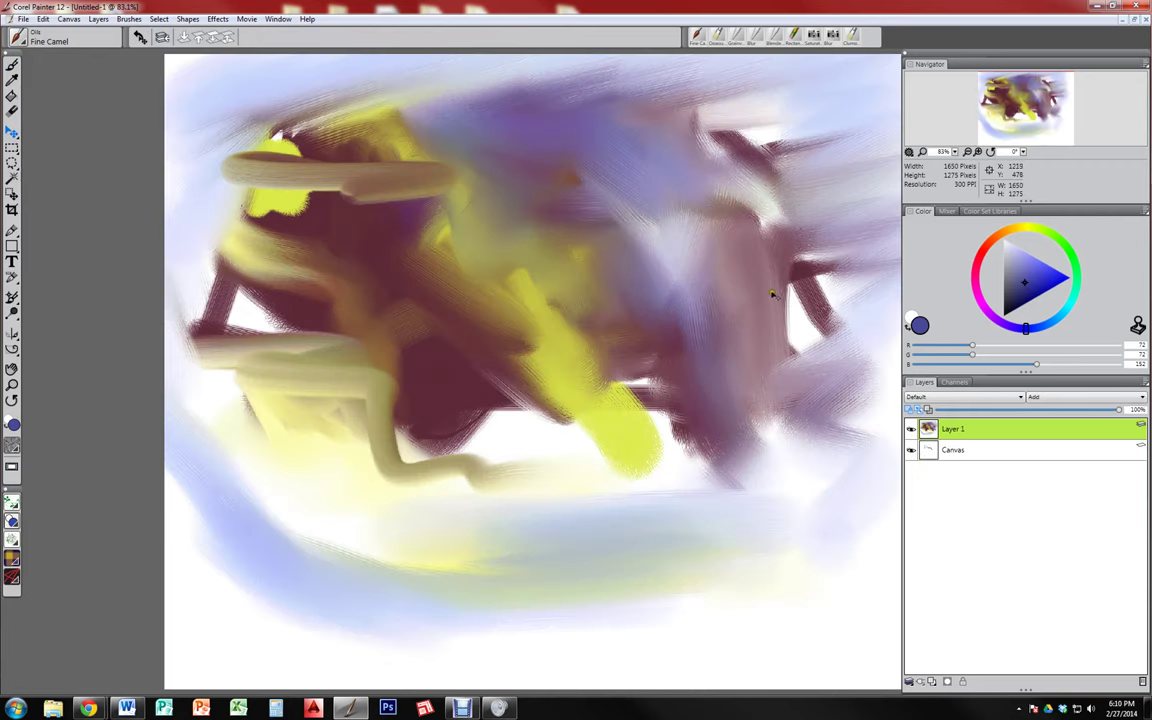
Return to the brush, set Resaturation to 0% and smear curved strokes over the yellow band's upper end
key(b)
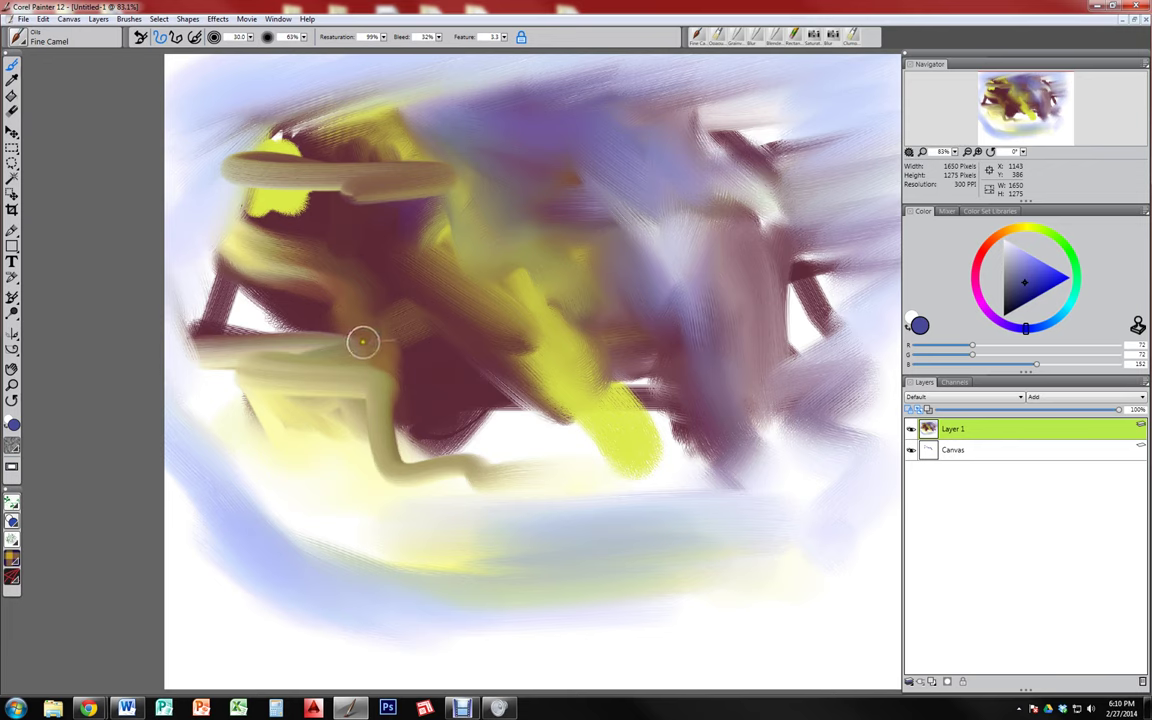
click(385, 37)
drag(456, 48, 331, 55)
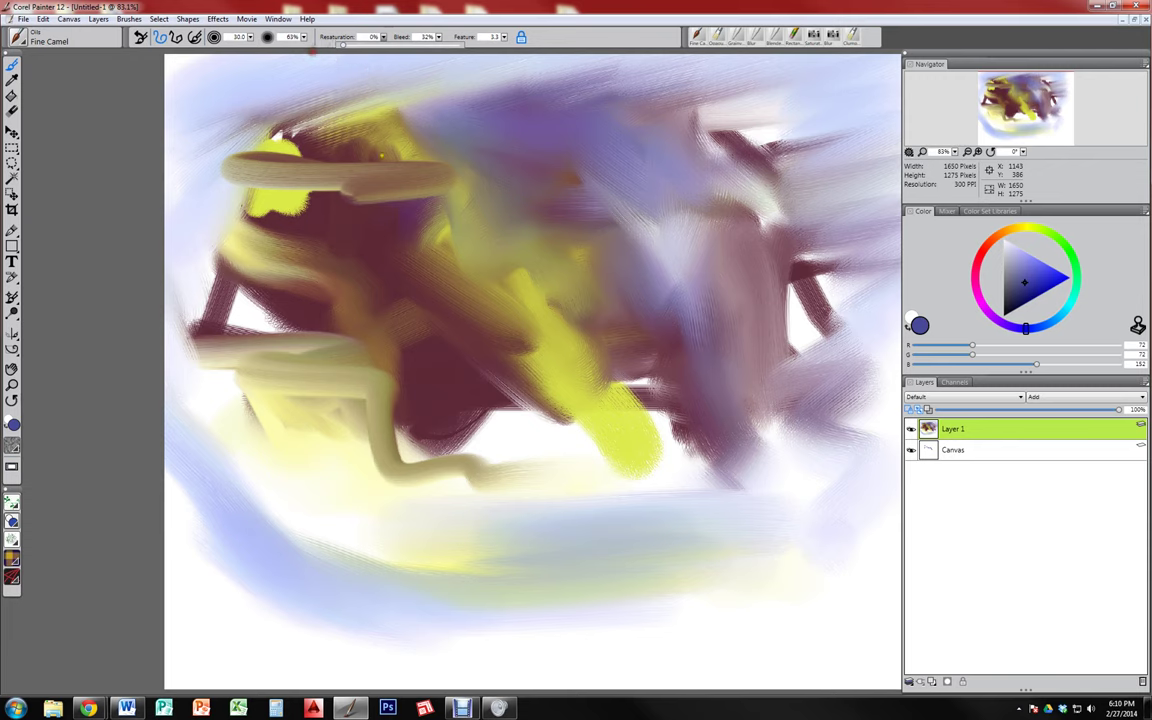
mouse_move(360, 125)
mouse_down()
mouse_move(386, 116)
mouse_move(393, 159)
mouse_move(445, 154)
mouse_move(506, 196)
mouse_up()
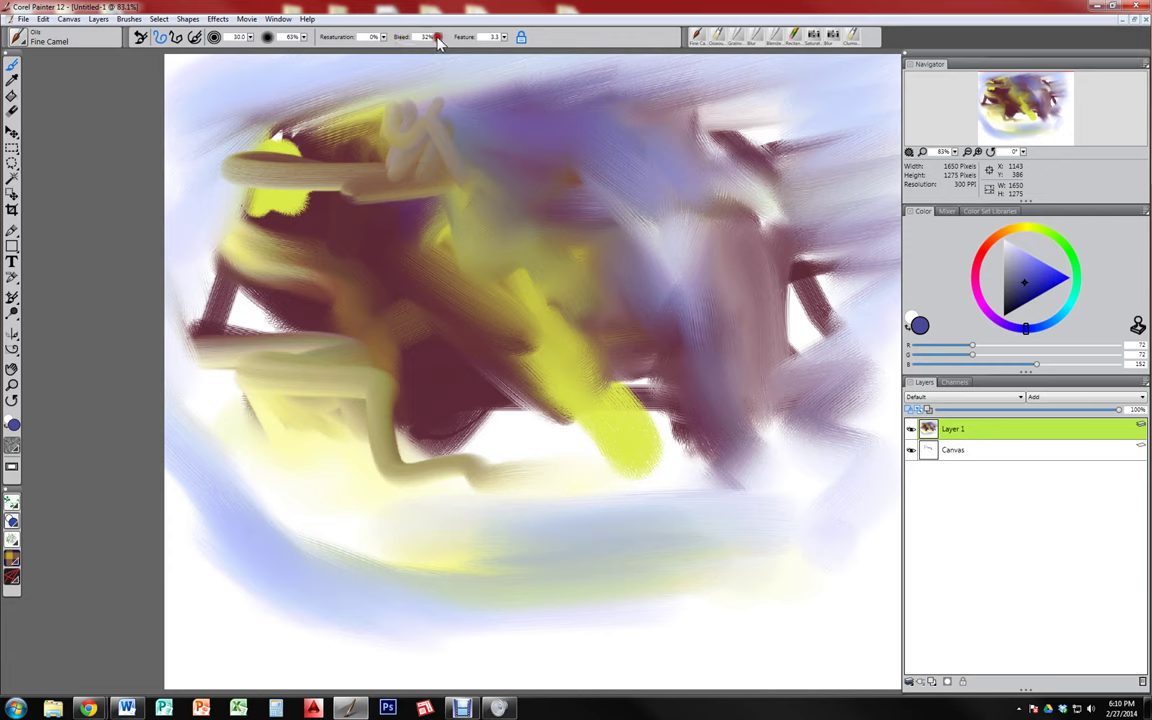
Raise Bleed to 100% and blend short strokes over the blue and yellow areas around the painting's centre
drag(437, 49, 522, 48)
drag(566, 169, 615, 181)
mouse_move(622, 219)
mouse_down()
mouse_move(607, 208)
mouse_move(654, 217)
mouse_up()
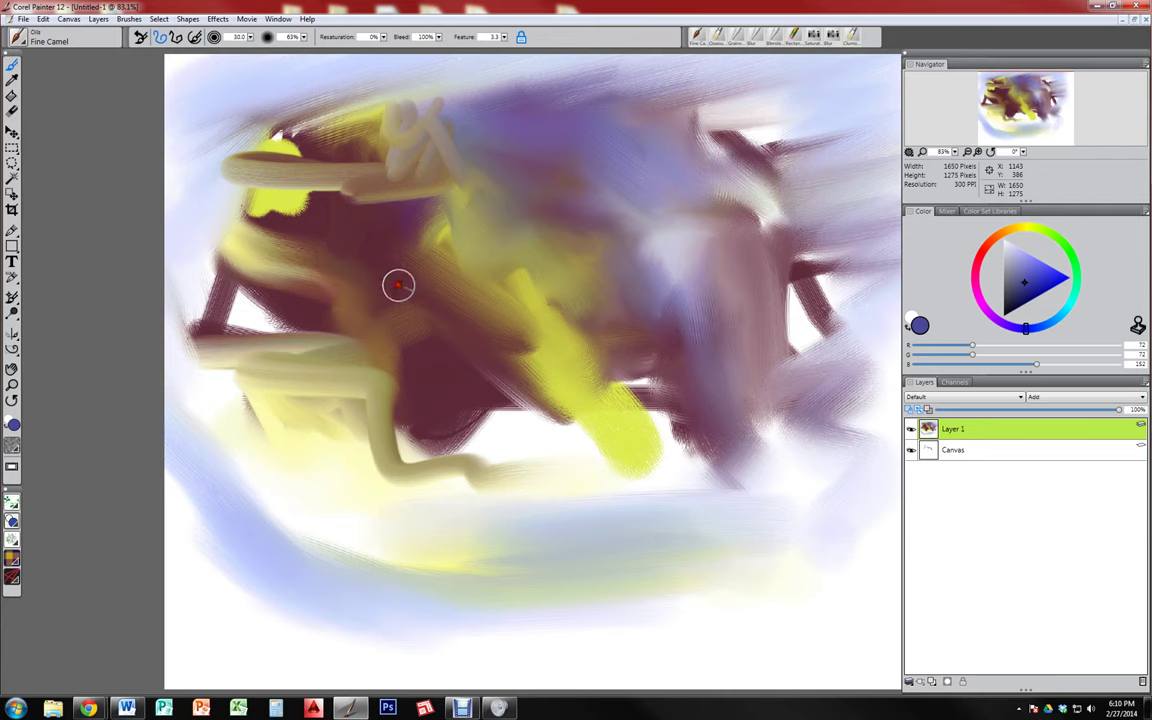
Blend the dark purple, yellow and tan paint in the upper-left part of the painting with the Fine Camel brush
mouse_move(398, 286)
mouse_down()
mouse_move(471, 256)
mouse_move(381, 267)
mouse_move(306, 219)
mouse_up()
mouse_move(328, 231)
mouse_down()
mouse_move(339, 197)
mouse_move(316, 216)
mouse_move(344, 201)
mouse_move(318, 215)
mouse_move(344, 206)
mouse_move(317, 215)
mouse_move(344, 208)
mouse_move(313, 205)
mouse_move(362, 212)
mouse_move(318, 197)
mouse_move(359, 216)
mouse_move(321, 185)
mouse_move(369, 222)
mouse_move(342, 188)
mouse_up()
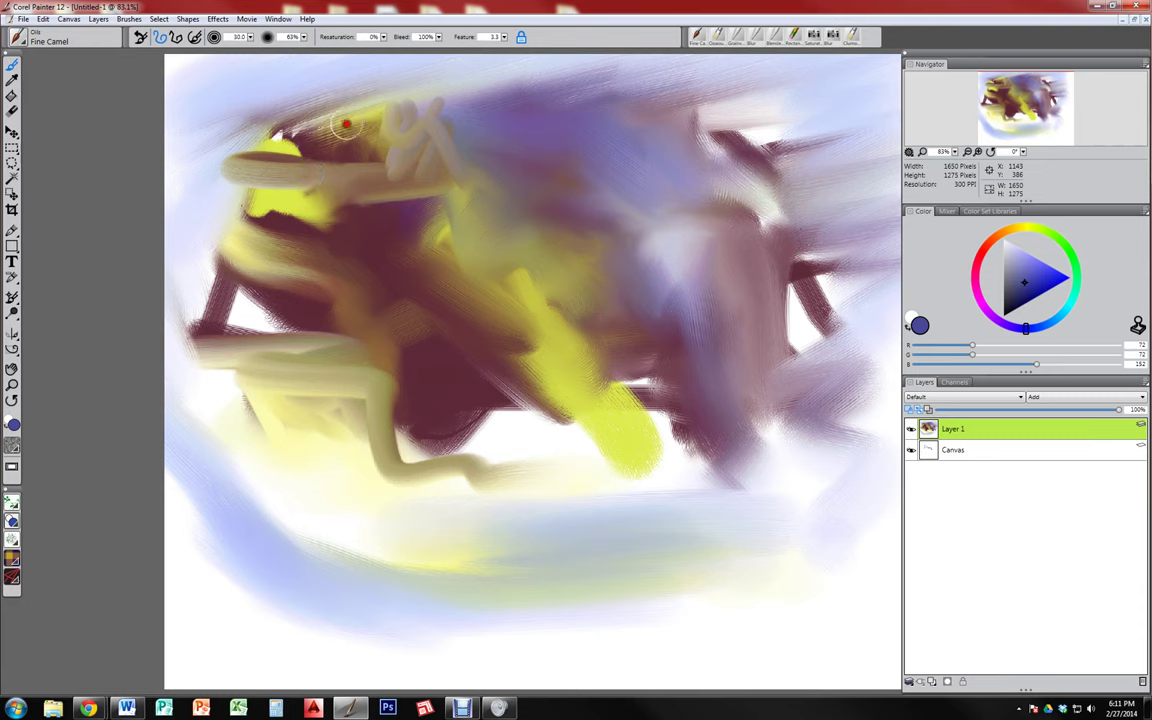
drag(351, 180, 336, 120)
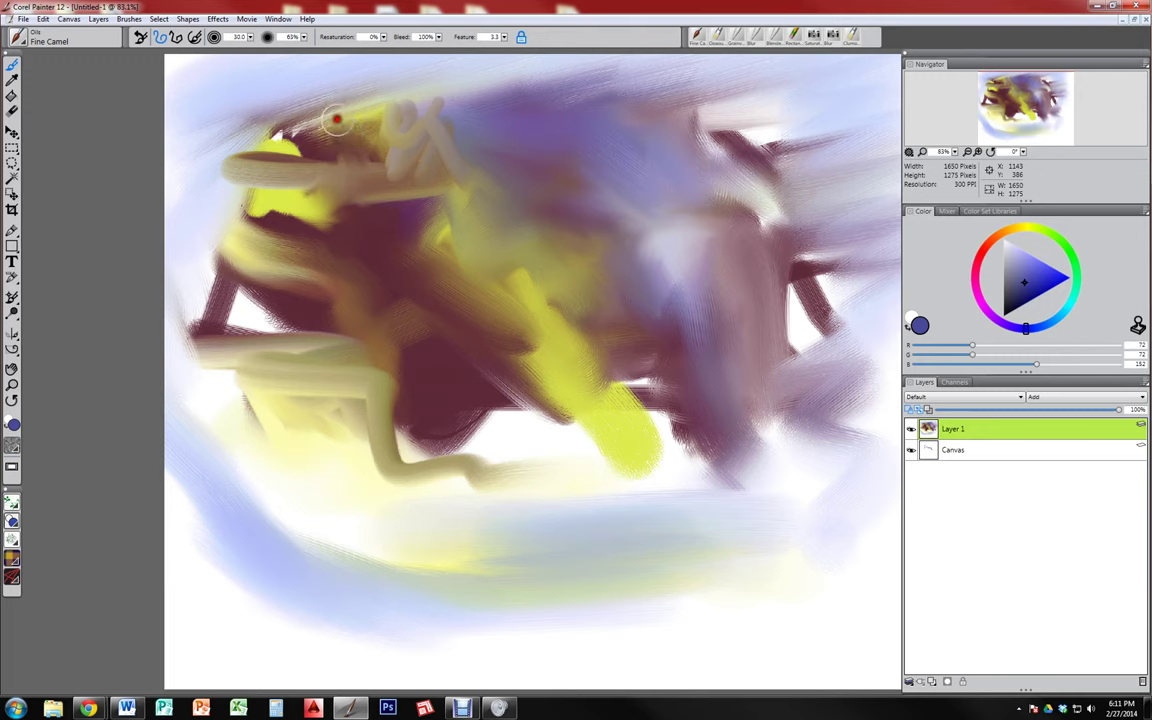
mouse_move(365, 179)
mouse_down()
mouse_move(338, 119)
mouse_move(365, 184)
mouse_move(342, 125)
mouse_move(365, 179)
mouse_move(348, 126)
mouse_move(386, 182)
mouse_move(377, 187)
mouse_move(340, 137)
mouse_move(364, 180)
mouse_move(341, 118)
mouse_up()
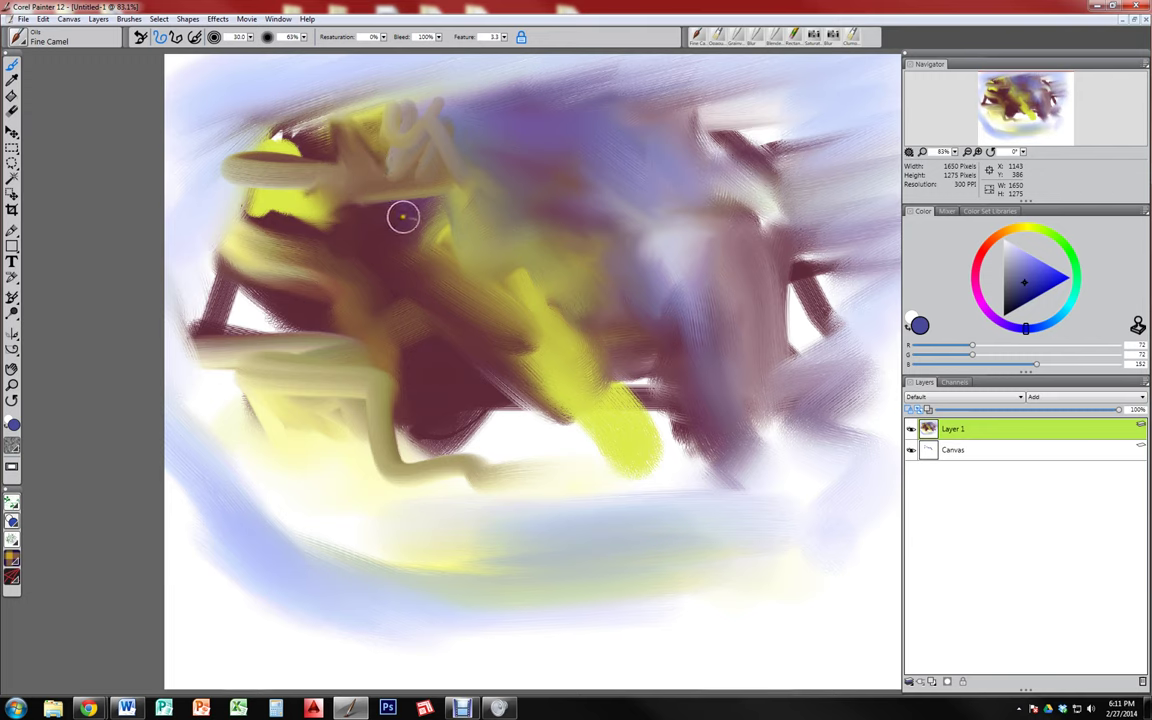
mouse_move(410, 216)
mouse_down()
mouse_move(404, 226)
mouse_move(512, 129)
mouse_move(522, 139)
mouse_move(419, 211)
mouse_move(582, 101)
mouse_move(473, 193)
mouse_move(291, 267)
mouse_move(589, 188)
mouse_move(435, 228)
mouse_move(476, 188)
mouse_move(455, 245)
mouse_move(579, 260)
mouse_move(529, 237)
mouse_move(519, 252)
mouse_move(471, 222)
mouse_up()
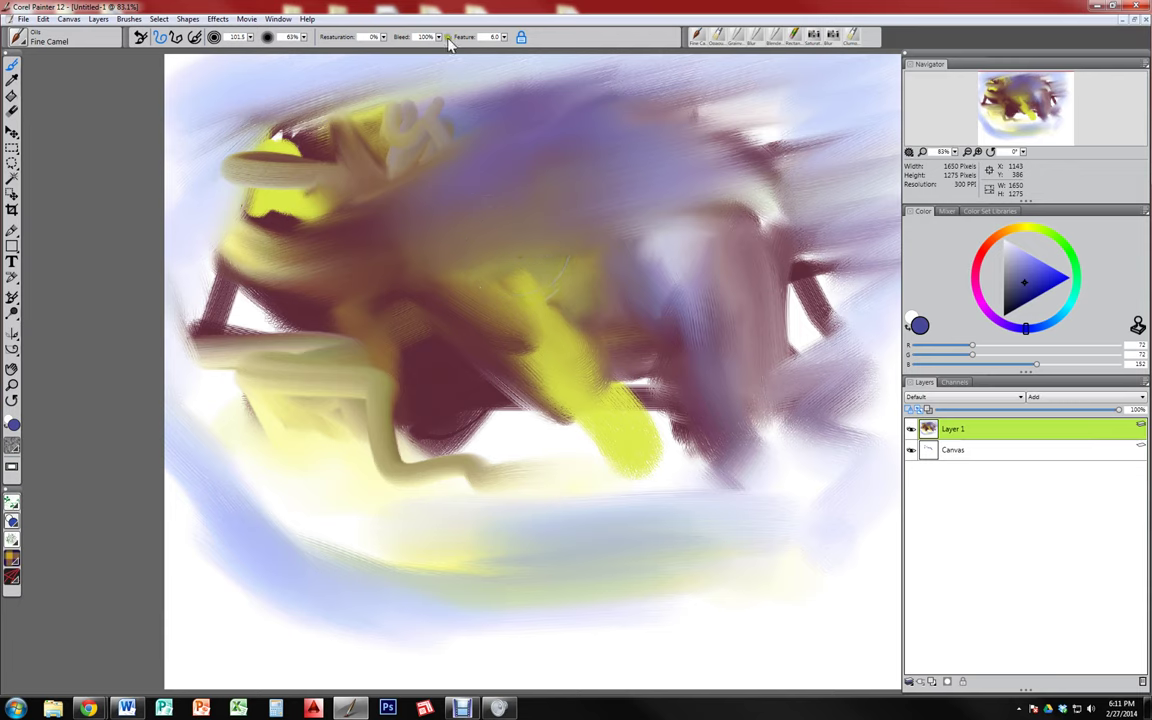
Set the brush's Bleed to 0% and paint broad strokes across the painting starting from white, purple, maroon and yellow areas
drag(441, 38, 425, 78)
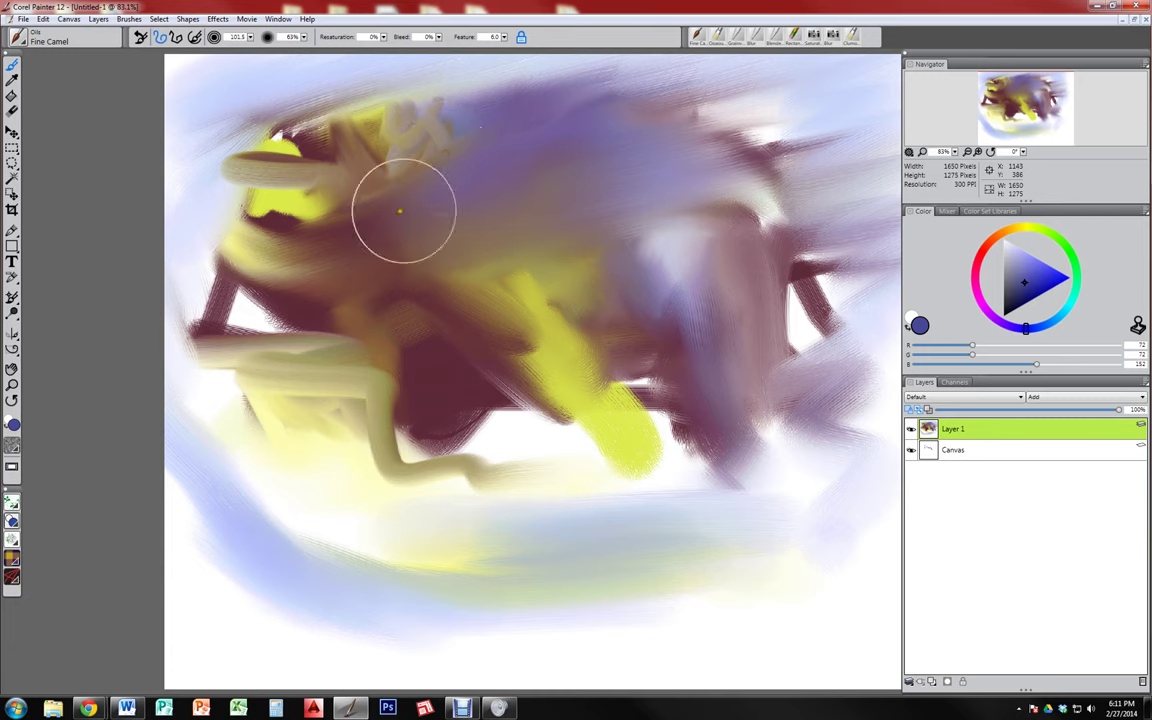
mouse_move(288, 303)
mouse_down()
mouse_move(283, 311)
mouse_move(925, 211)
mouse_up()
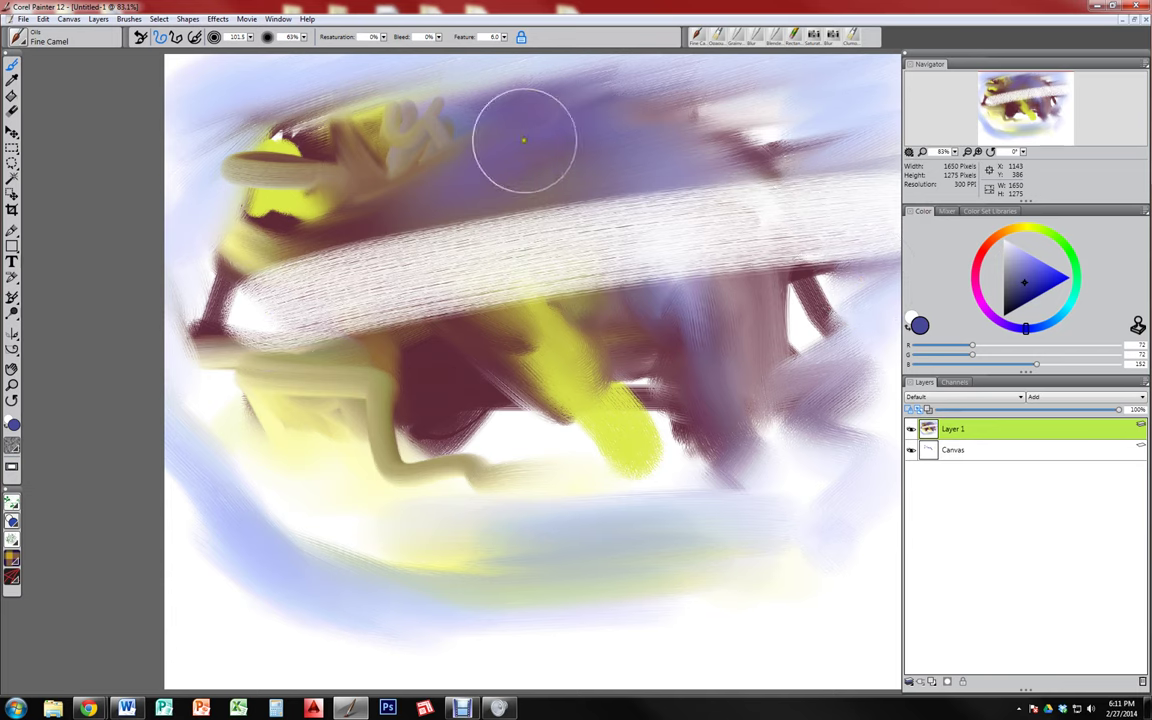
mouse_move(468, 175)
mouse_down()
mouse_move(714, 381)
mouse_move(1033, 598)
mouse_up()
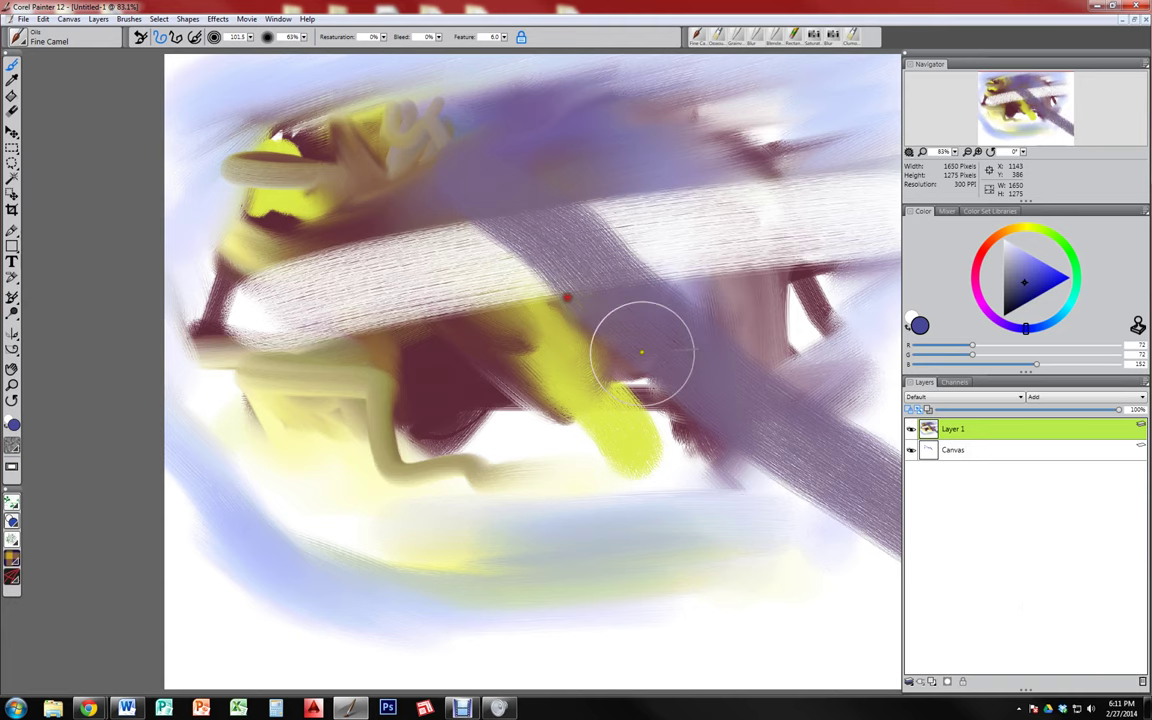
mouse_move(545, 135)
mouse_down()
mouse_move(720, 670)
mouse_move(614, 634)
mouse_move(555, 590)
mouse_up()
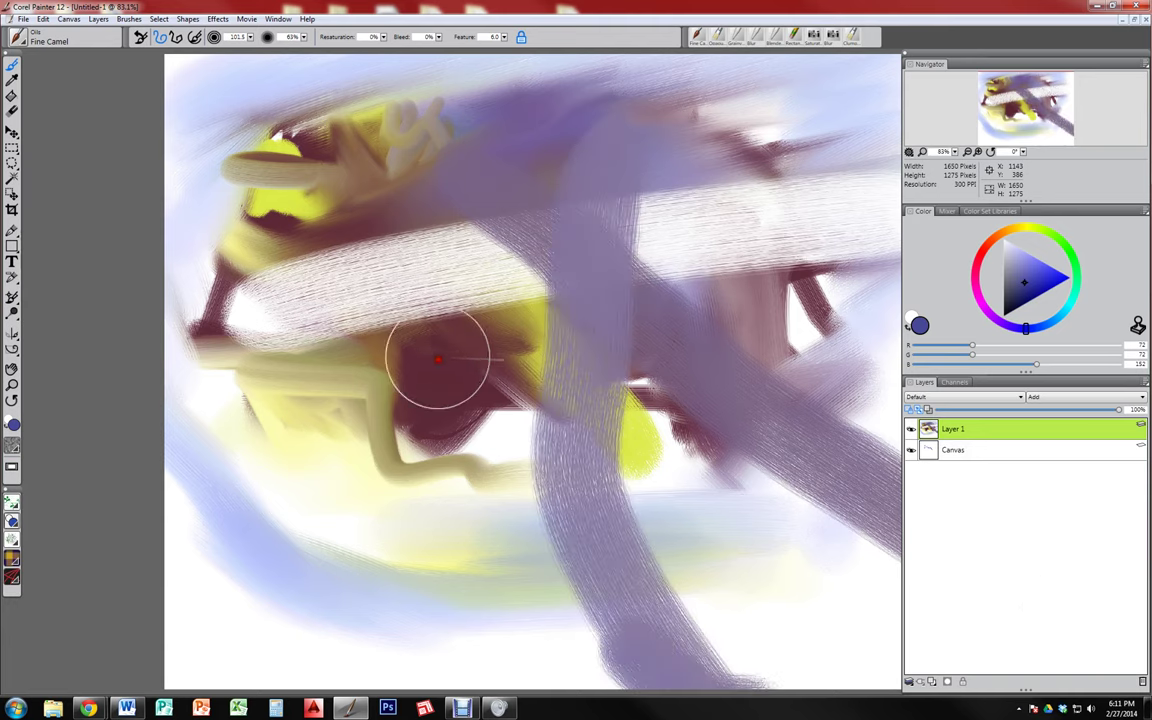
mouse_move(438, 358)
mouse_down()
mouse_move(909, 547)
mouse_move(576, 566)
mouse_move(391, 453)
mouse_move(529, 527)
mouse_move(274, 475)
mouse_move(280, 490)
mouse_move(412, 508)
mouse_move(501, 399)
mouse_move(276, 460)
mouse_move(331, 477)
mouse_up()
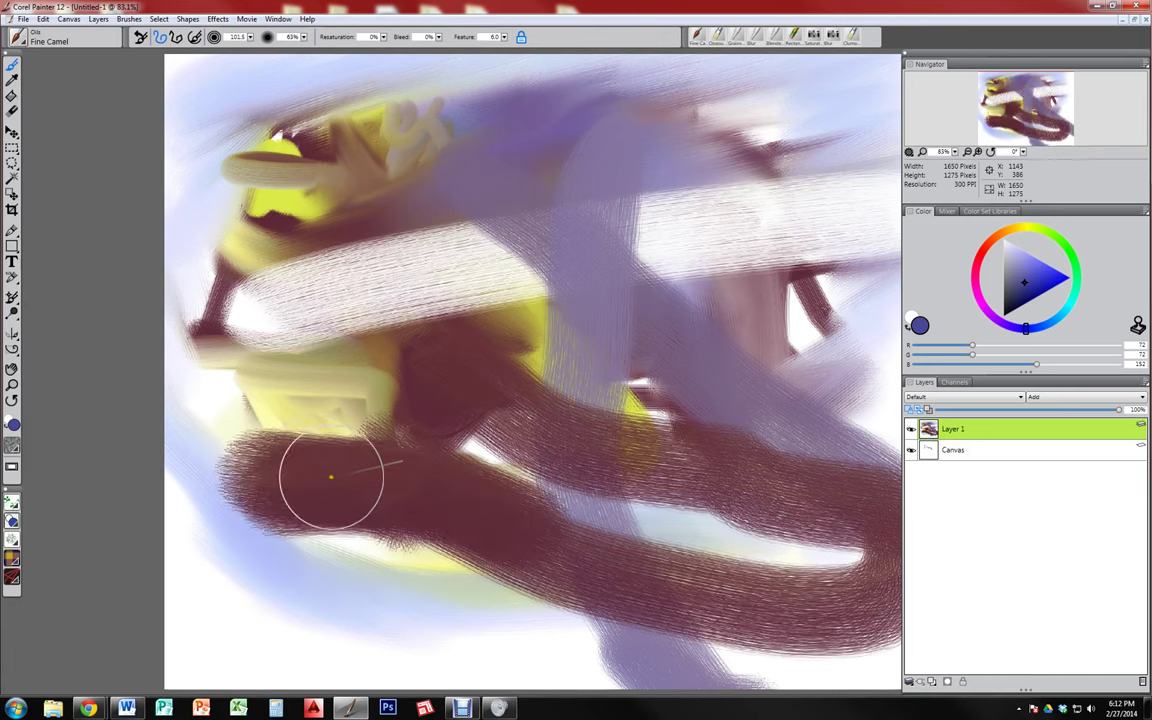
mouse_move(321, 344)
mouse_down()
mouse_move(352, 392)
mouse_move(764, 363)
mouse_move(782, 542)
mouse_move(620, 352)
mouse_move(616, 240)
mouse_move(509, 165)
mouse_move(296, 154)
mouse_move(563, 123)
mouse_move(774, 127)
mouse_move(797, 211)
mouse_move(849, 247)
mouse_move(740, 362)
mouse_up()
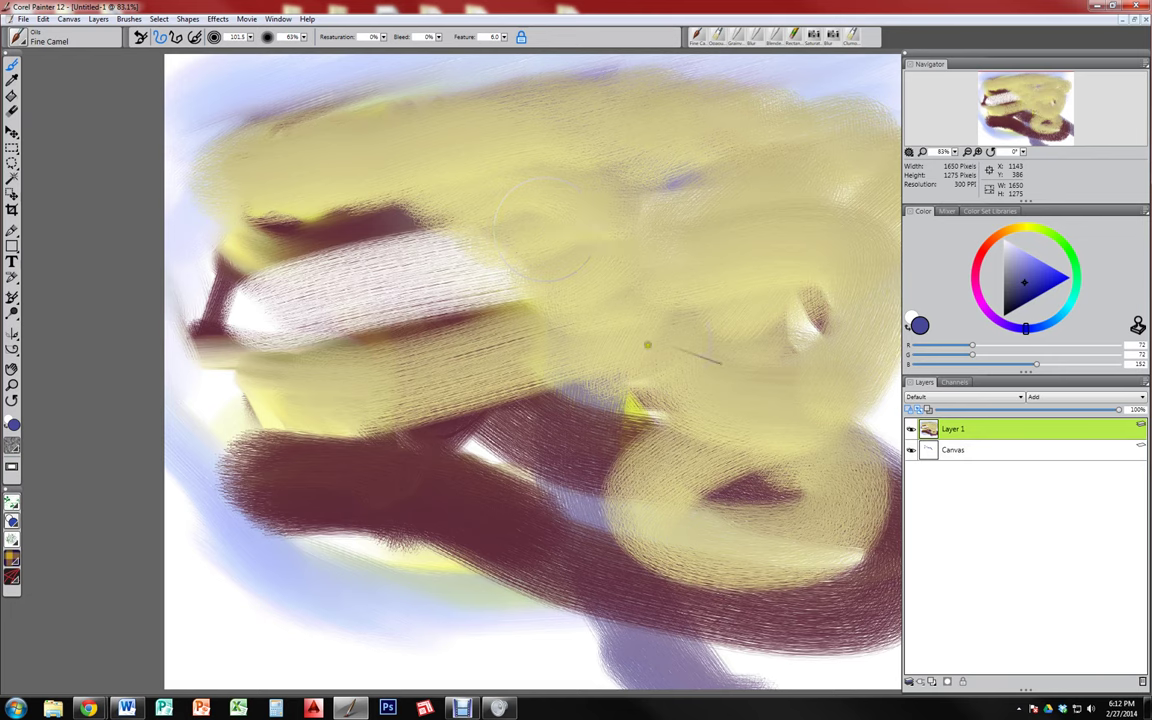
Undo all the broad strokes painted with 0% Bleed
key(ctrl+z)
key(ctrl+z)
key(ctrl+z)
key(ctrl+z)
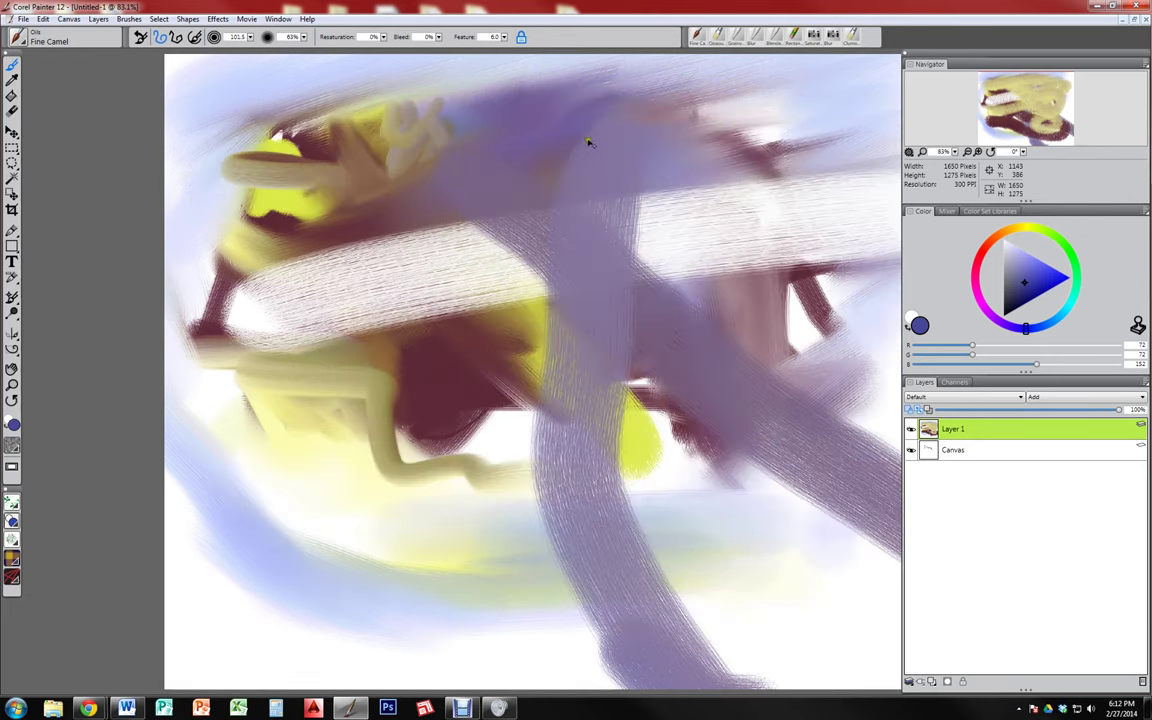
key(ctrl+z)
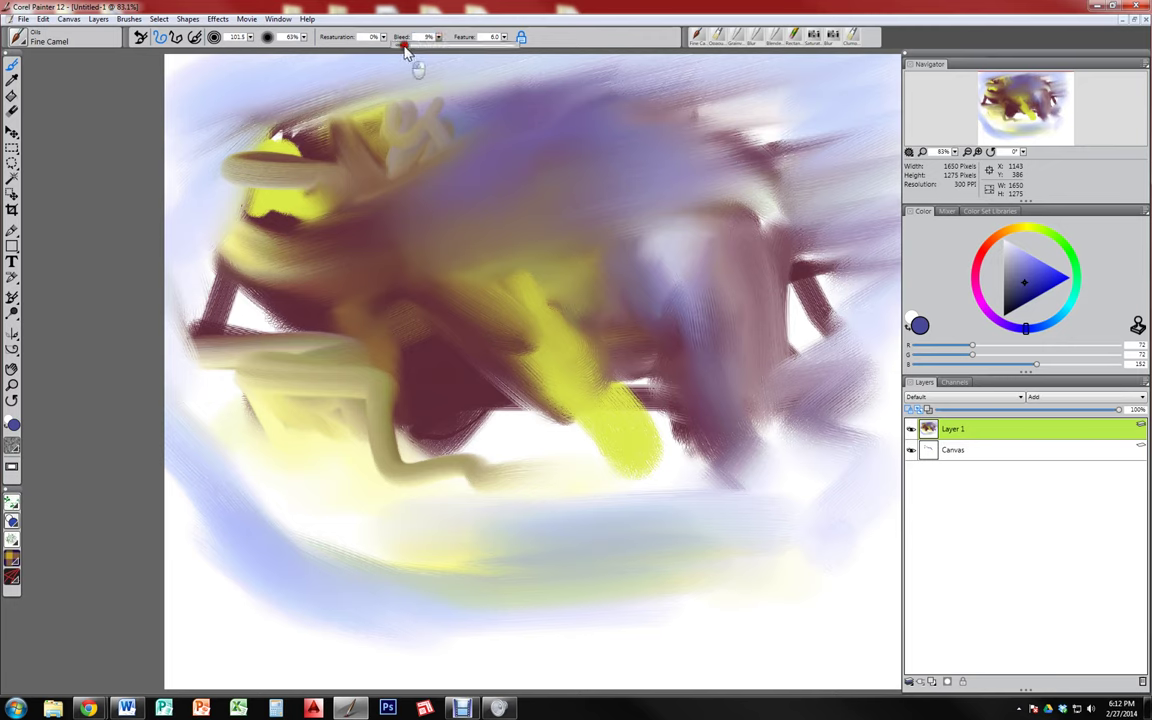
Set the brush's Bleed to 98% and smear the yellow paint in the middle of the painting toward the light area
drag(511, 54, 515, 52)
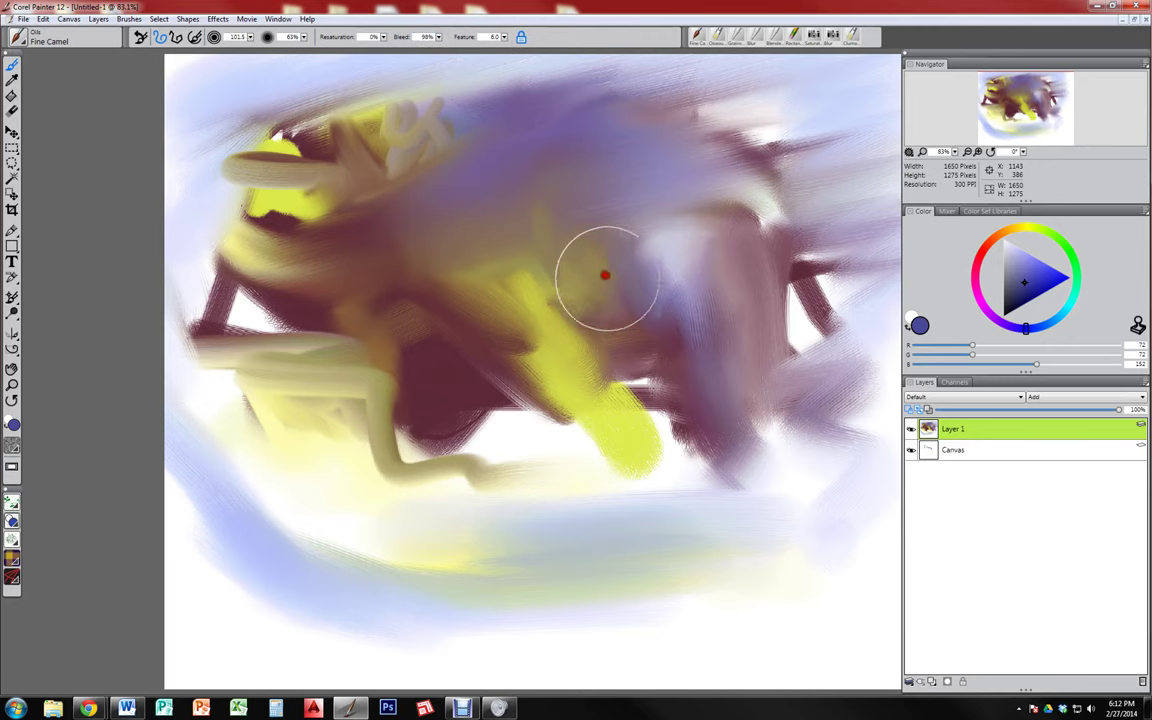
mouse_move(561, 222)
mouse_down()
mouse_move(614, 208)
mouse_move(523, 212)
mouse_move(563, 257)
mouse_move(588, 260)
mouse_move(570, 313)
mouse_move(583, 329)
mouse_move(614, 307)
mouse_move(625, 348)
mouse_move(625, 330)
mouse_move(602, 322)
mouse_move(683, 300)
mouse_move(694, 326)
mouse_move(644, 324)
mouse_move(673, 323)
mouse_move(703, 278)
mouse_up()
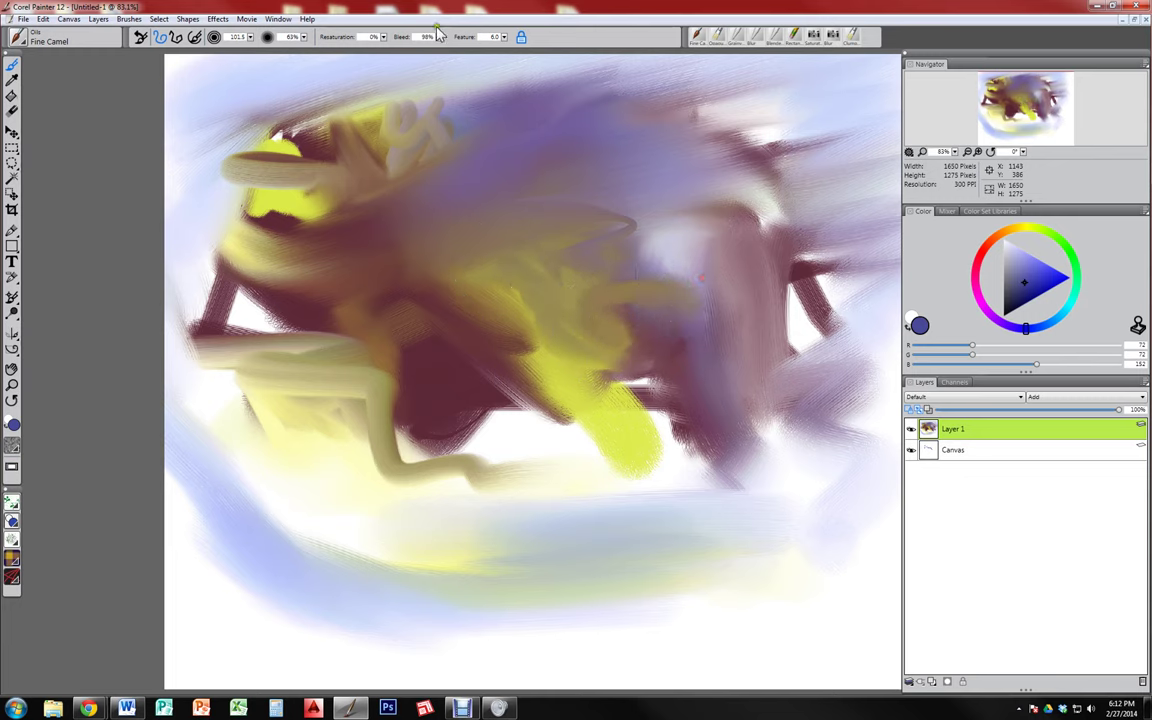
Set Bleed to 30%, blend the middle of the painting and pull two long curved strokes down from the purple area
mouse_move(531, 260)
mouse_down()
mouse_move(596, 257)
mouse_move(626, 294)
mouse_move(615, 295)
mouse_move(740, 291)
mouse_move(628, 277)
mouse_move(656, 271)
mouse_move(628, 257)
mouse_move(643, 219)
mouse_move(677, 290)
mouse_move(613, 306)
mouse_move(647, 350)
mouse_move(614, 371)
mouse_move(652, 388)
mouse_move(661, 354)
mouse_move(634, 371)
mouse_move(591, 353)
mouse_move(662, 333)
mouse_move(665, 365)
mouse_move(678, 343)
mouse_move(616, 330)
mouse_move(669, 353)
mouse_move(648, 366)
mouse_move(678, 365)
mouse_move(645, 361)
mouse_move(666, 376)
mouse_move(721, 381)
mouse_move(731, 417)
mouse_move(694, 417)
mouse_move(710, 431)
mouse_move(689, 430)
mouse_move(716, 450)
mouse_move(674, 479)
mouse_move(604, 461)
mouse_move(629, 425)
mouse_move(524, 403)
mouse_move(539, 388)
mouse_move(505, 388)
mouse_move(483, 366)
mouse_move(484, 448)
mouse_move(497, 448)
mouse_move(418, 445)
mouse_move(388, 387)
mouse_move(422, 378)
mouse_move(443, 411)
mouse_move(404, 426)
mouse_move(418, 427)
mouse_move(314, 347)
mouse_move(343, 314)
mouse_move(369, 324)
mouse_move(372, 354)
mouse_move(341, 337)
mouse_move(301, 349)
mouse_move(357, 356)
mouse_move(425, 344)
mouse_move(379, 325)
mouse_move(412, 267)
mouse_move(407, 313)
mouse_move(496, 381)
mouse_move(489, 416)
mouse_move(485, 316)
mouse_move(434, 240)
mouse_move(499, 309)
mouse_move(478, 293)
mouse_move(468, 309)
mouse_move(555, 286)
mouse_move(615, 350)
mouse_move(532, 347)
mouse_move(609, 424)
mouse_move(483, 460)
mouse_move(471, 386)
mouse_move(524, 355)
mouse_up()
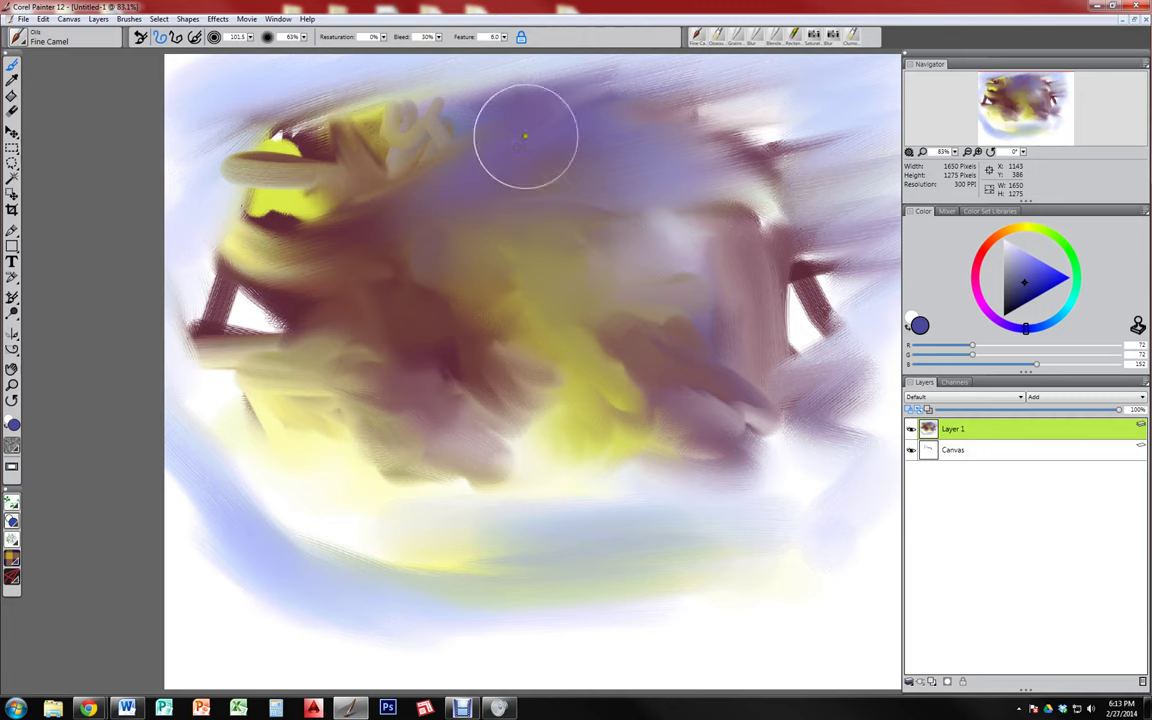
mouse_move(524, 135)
mouse_down()
mouse_move(409, 410)
mouse_move(430, 490)
mouse_up()
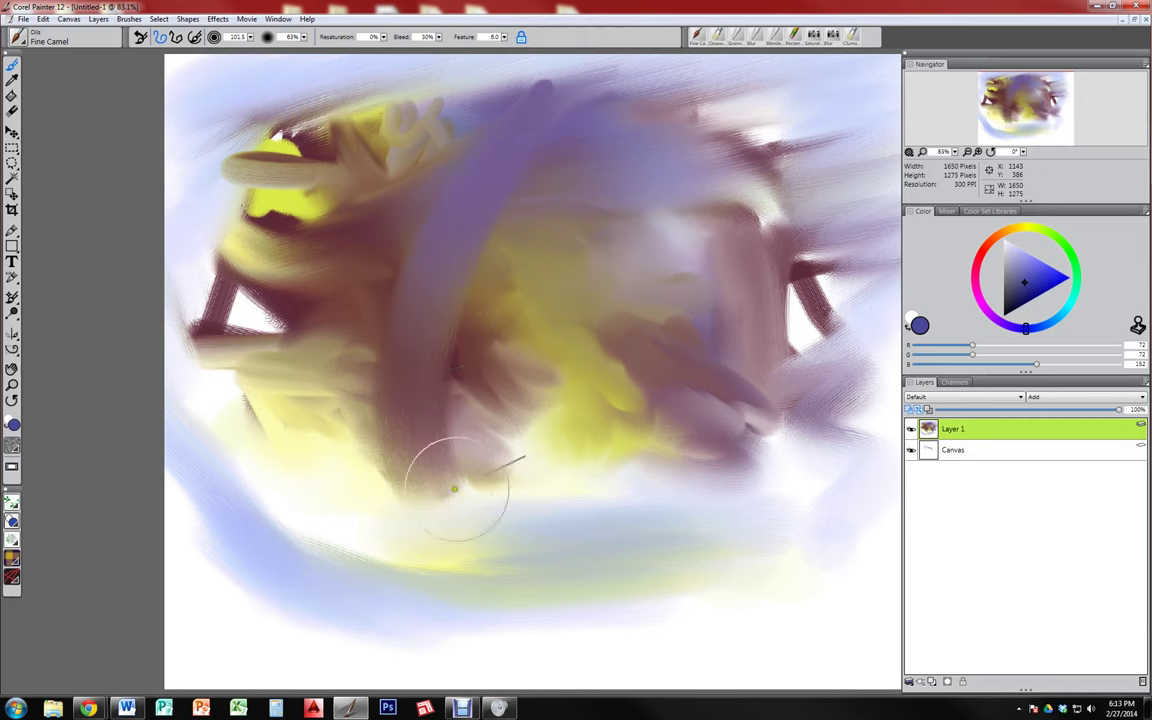
mouse_move(584, 129)
mouse_down()
mouse_move(569, 559)
mouse_move(785, 639)
mouse_up()
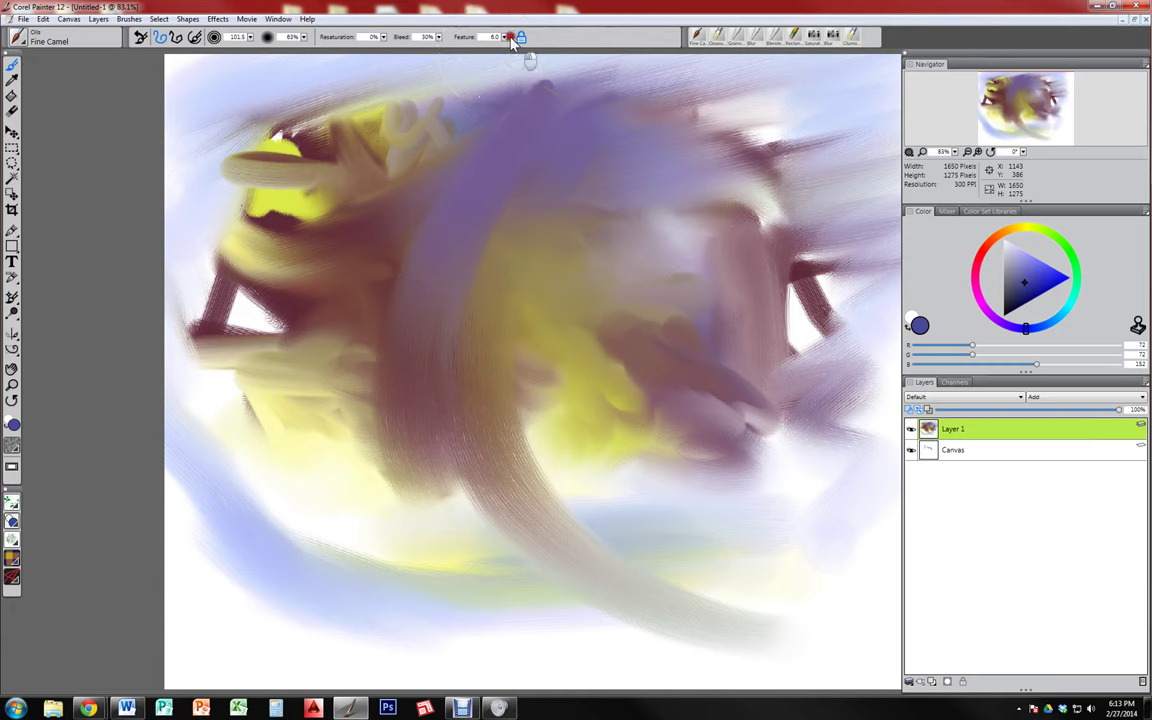
Draw a thin solid zigzag with a minimal Feature value, and paint a long stroke with Feature set to 20
mouse_move(375, 122)
mouse_down()
mouse_move(296, 206)
mouse_move(270, 309)
mouse_move(440, 315)
mouse_move(397, 478)
mouse_up()
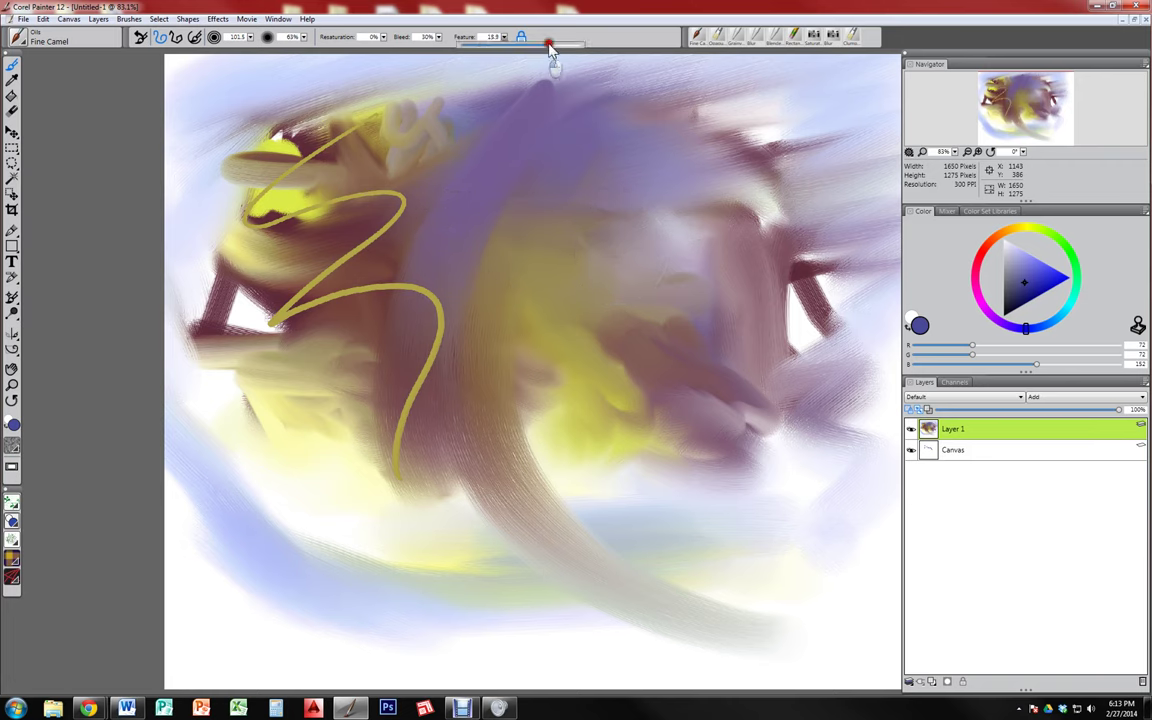
drag(549, 50, 553, 50)
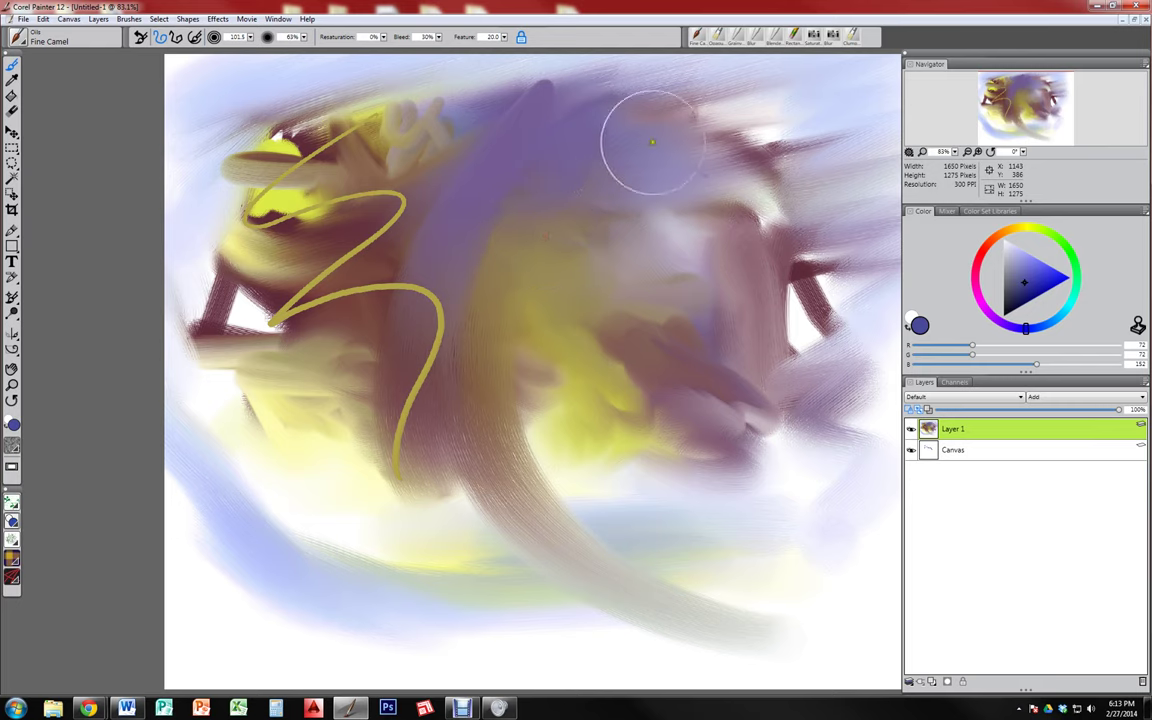
mouse_move(651, 141)
mouse_down()
mouse_move(539, 197)
mouse_move(622, 278)
mouse_move(752, 340)
mouse_move(575, 636)
mouse_up()
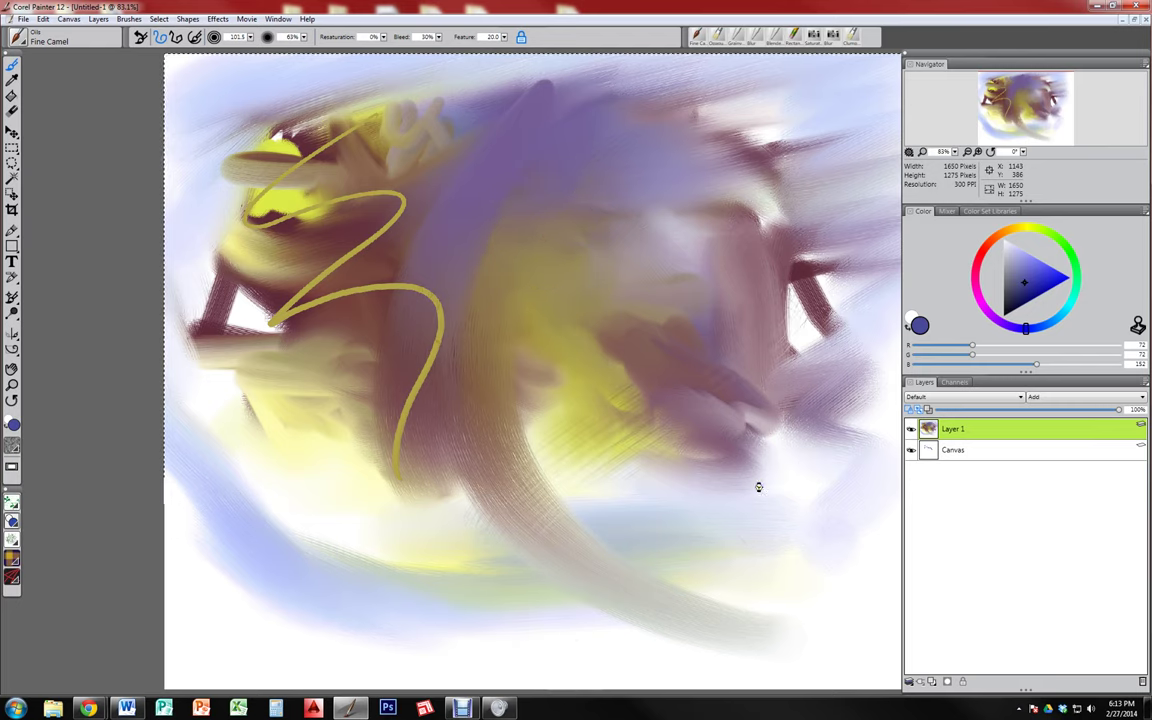
Clear everything on Layer 1 and try the brush on the blank layer with Resaturation at 0%
key(Delete)
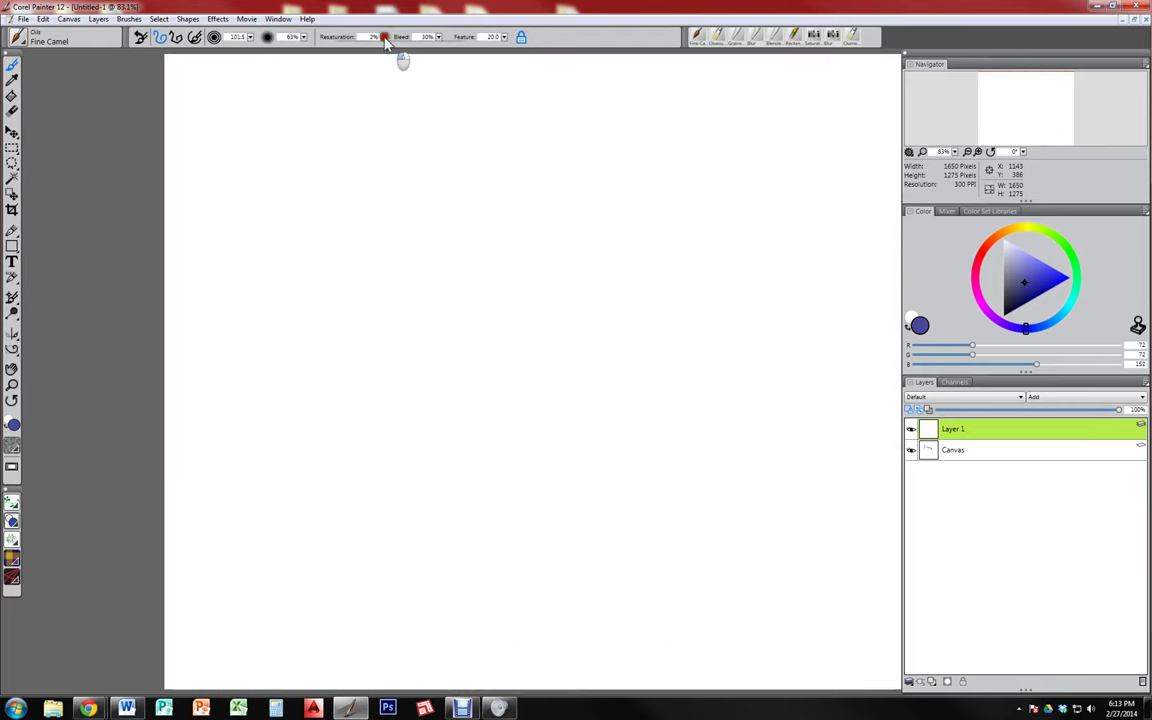
click(381, 116)
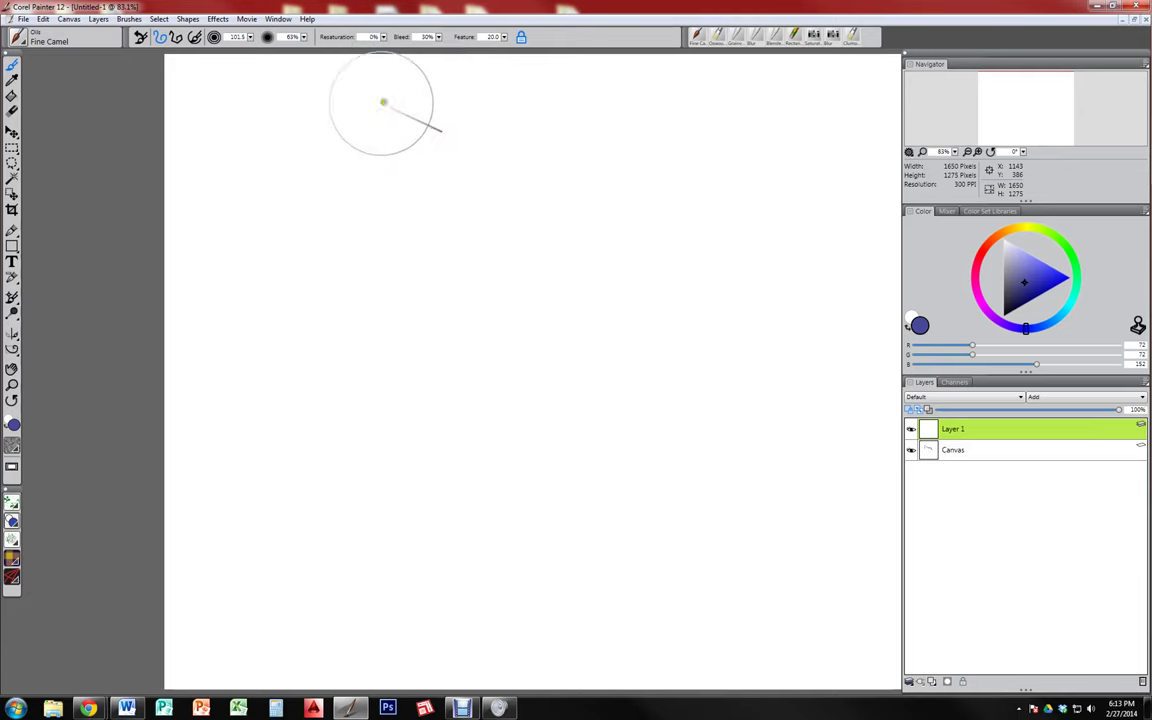
click(419, 185)
drag(377, 221, 381, 60)
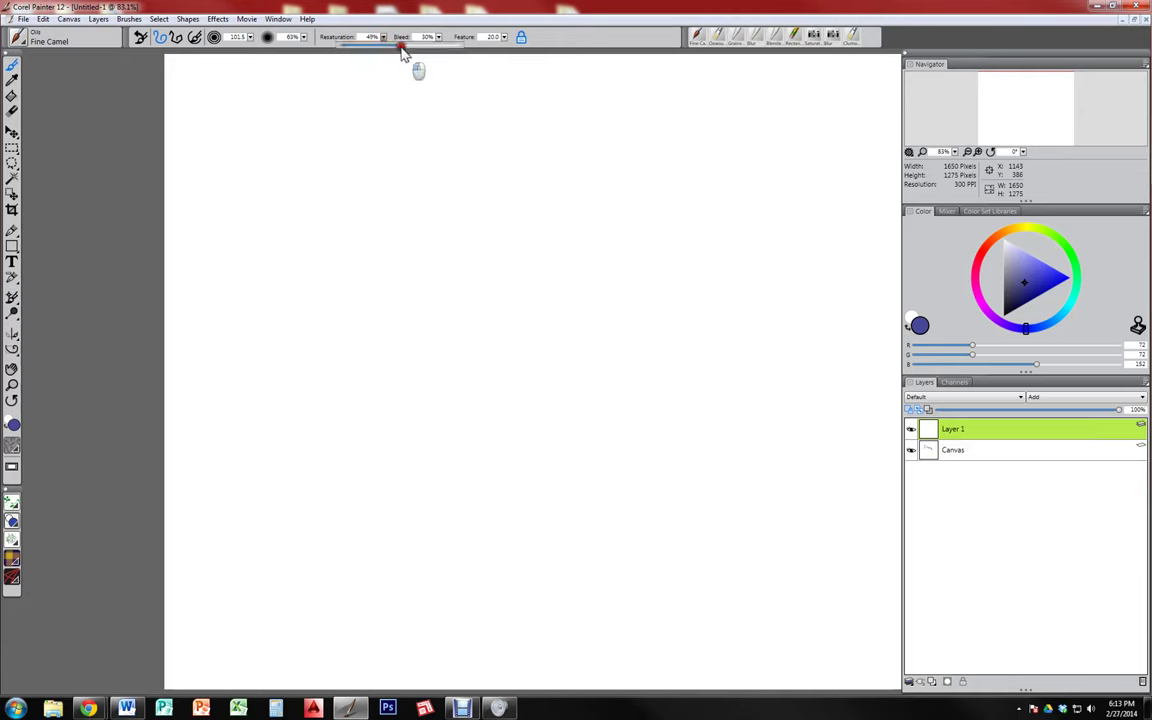
Set Resaturation to 49% and paint a sparse-bristle zigzag at Feature 20 and a thick solid one at a lower Feature
mouse_move(347, 141)
mouse_down()
mouse_move(251, 215)
mouse_move(388, 192)
mouse_move(420, 235)
mouse_move(315, 350)
mouse_move(514, 318)
mouse_move(327, 489)
mouse_move(521, 489)
mouse_move(462, 562)
mouse_move(478, 595)
mouse_up()
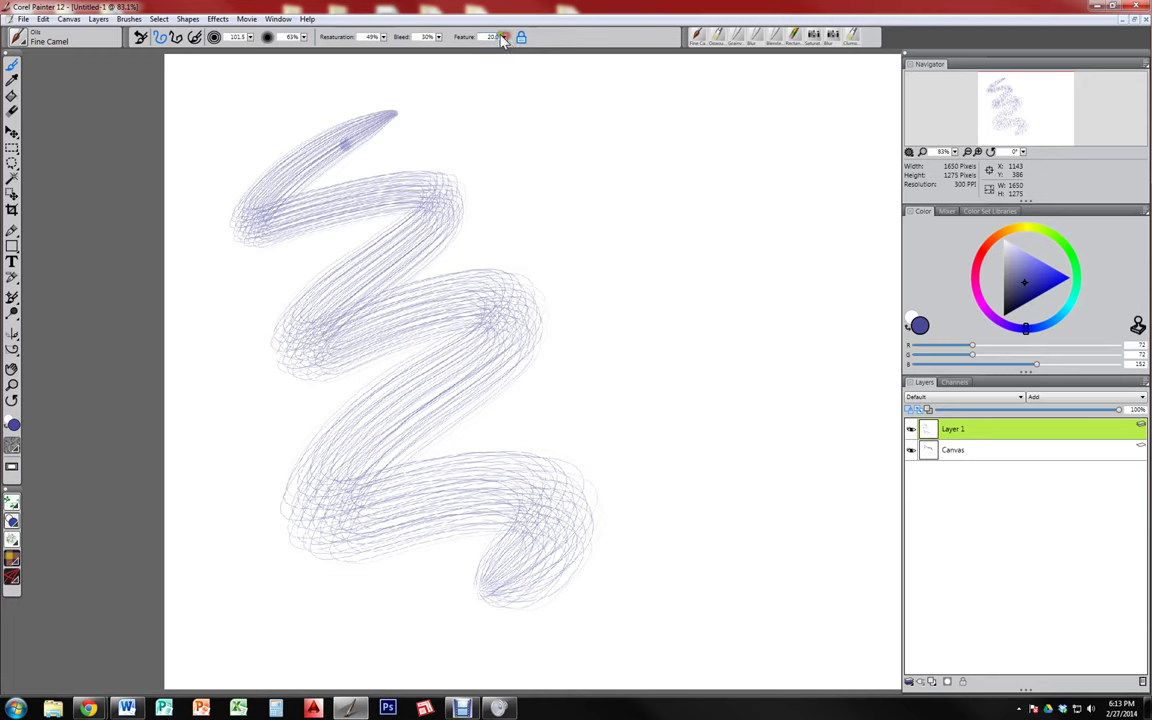
mouse_move(598, 72)
mouse_down()
mouse_move(535, 118)
mouse_move(720, 492)
mouse_up()
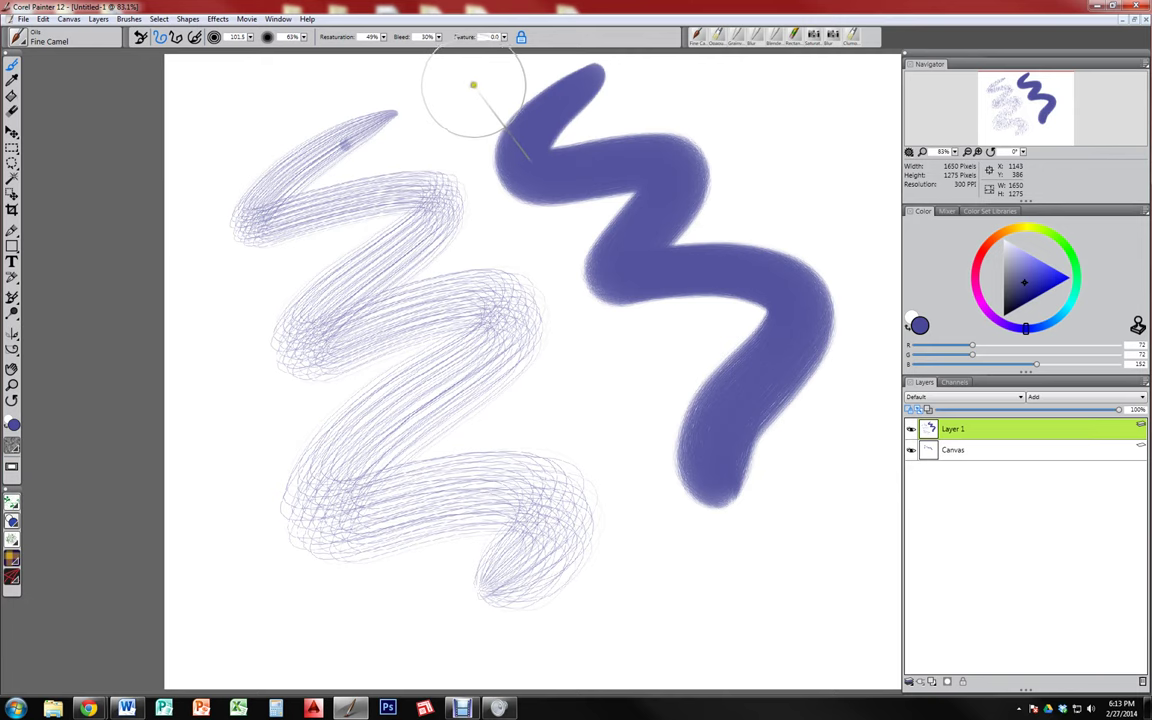
Set Feature to 0 and draw a thin wavy line and a small squiggle across the zigzag strokes
mouse_move(470, 90)
mouse_down()
mouse_move(396, 131)
mouse_move(403, 186)
mouse_move(534, 189)
mouse_move(424, 293)
mouse_move(639, 245)
mouse_move(645, 318)
mouse_move(775, 447)
mouse_up()
mouse_move(682, 277)
mouse_down()
mouse_move(575, 412)
mouse_move(754, 437)
mouse_move(799, 572)
mouse_up()
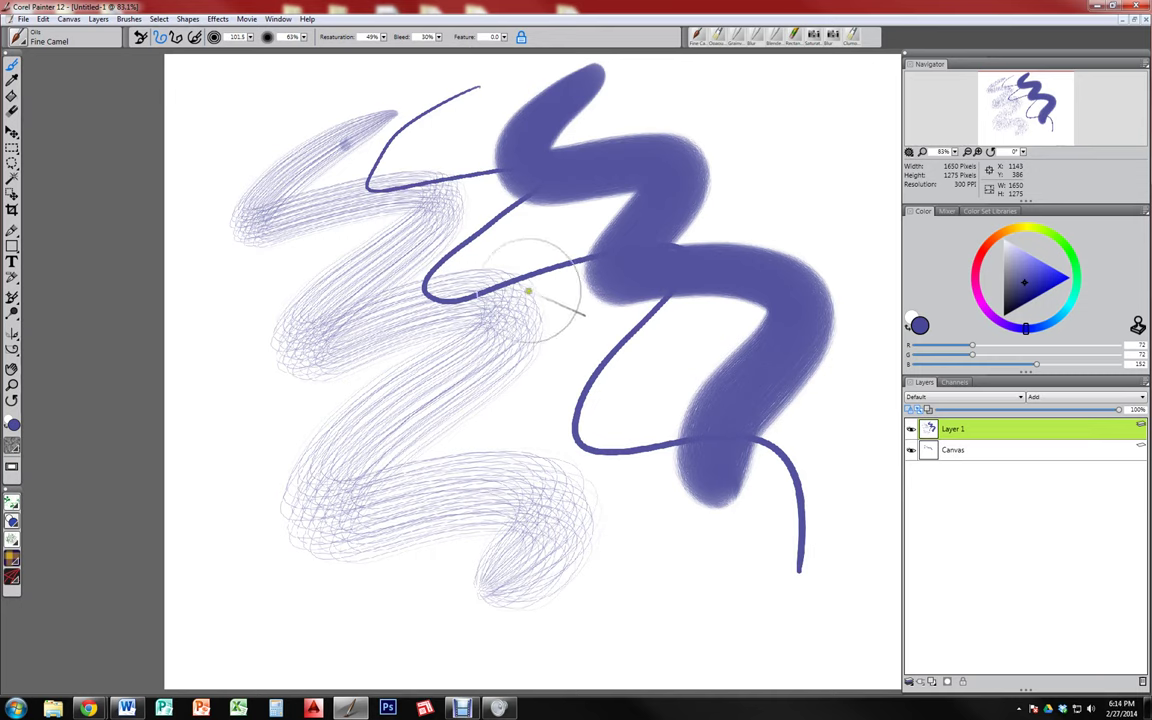
drag(520, 265, 648, 350)
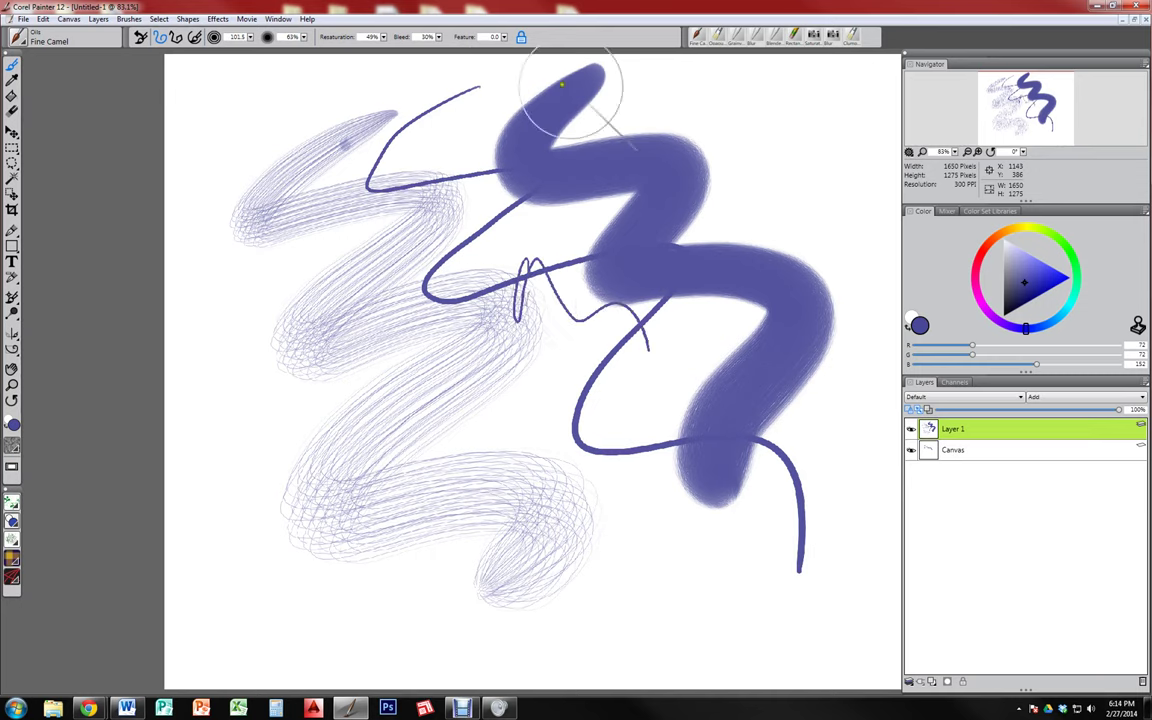
Enlarge the brush to 397.6 with Feature 3.2 and paint a huge blue zigzag over the existing strokes
mouse_move(419, 334)
ctrl+alt+mouse_down()
mouse_move(594, 262)
mouse_move(591, 231)
ctrl+alt+mouse_up()
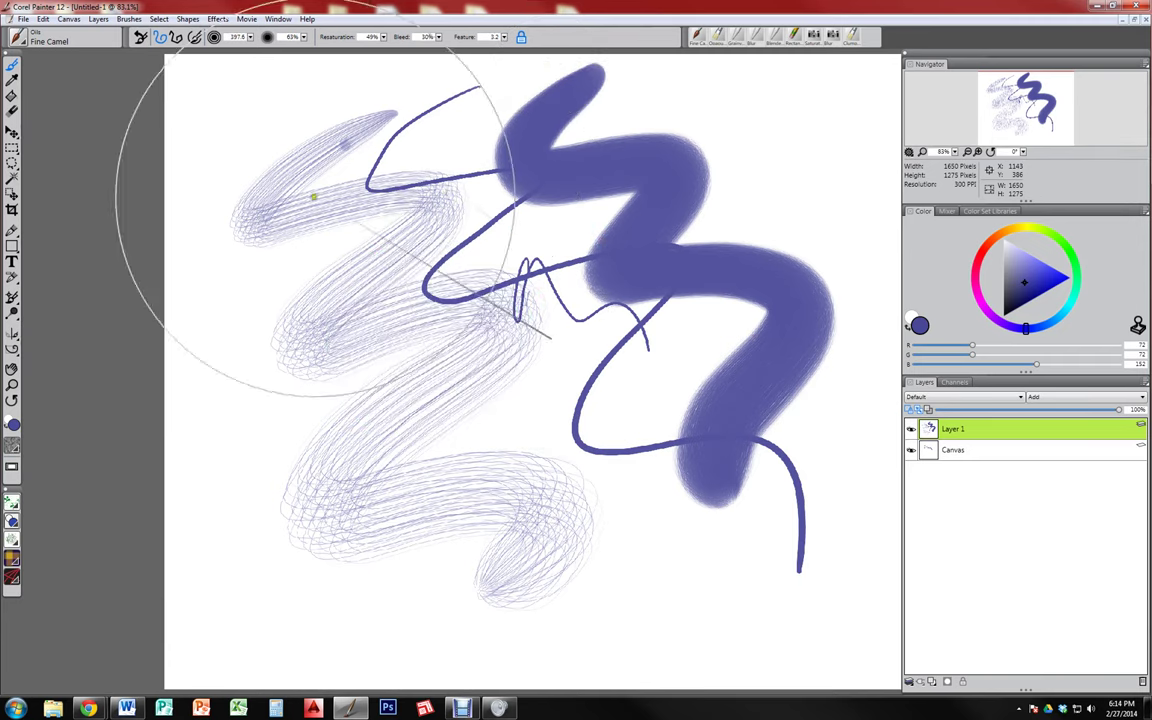
mouse_move(450, 121)
mouse_down()
mouse_move(307, 232)
mouse_move(766, 219)
mouse_move(537, 509)
mouse_move(916, 563)
mouse_up()
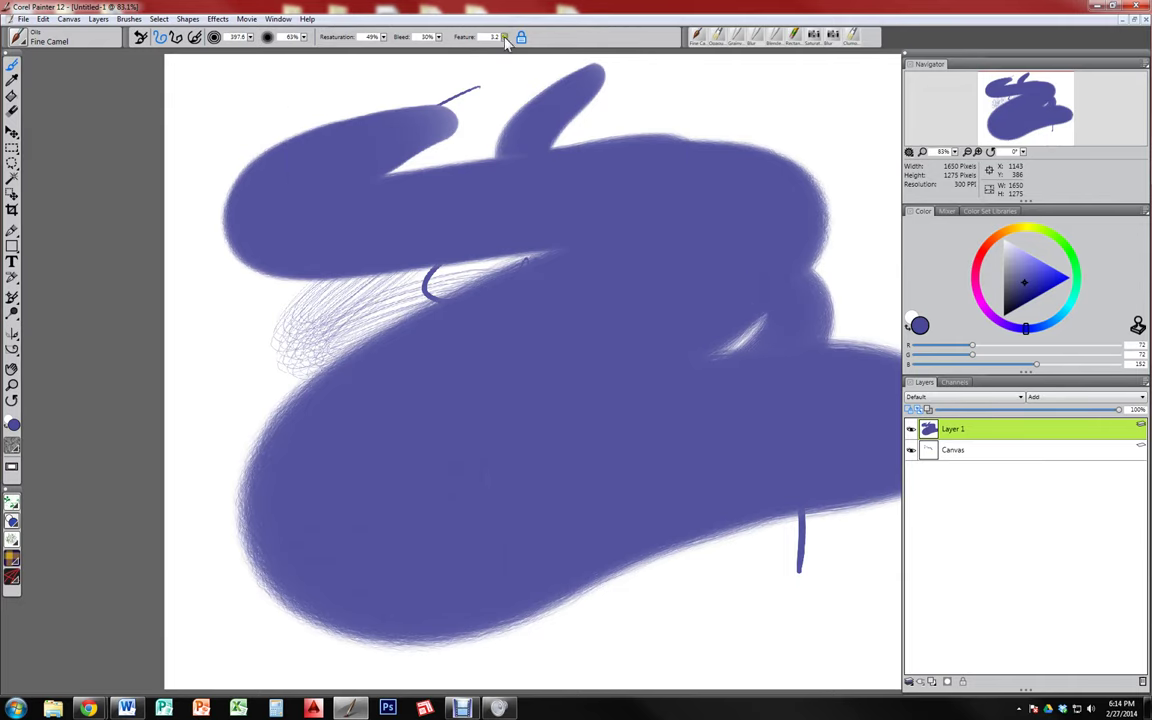
Reduce the brush size to 45.7 with Feature 2.2 and paint small blue strokes above the large blue shape
mouse_move(558, 285)
mouse_down()
mouse_move(604, 283)
mouse_move(581, 289)
mouse_up()
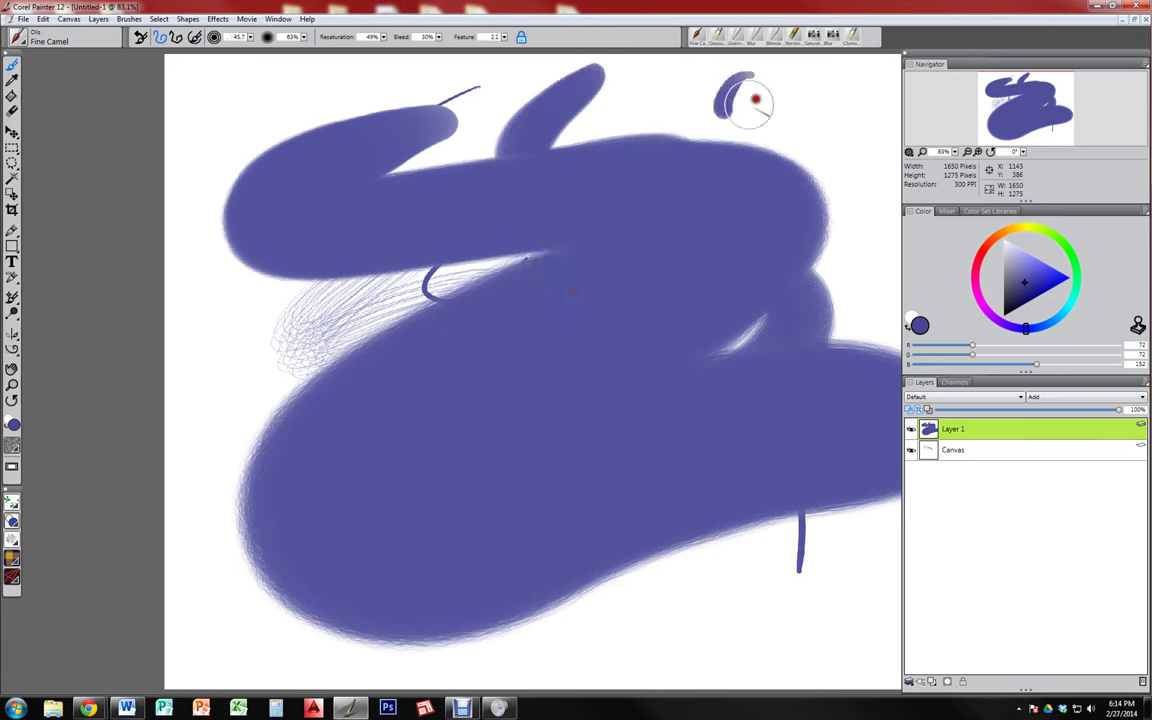
drag(755, 99, 885, 150)
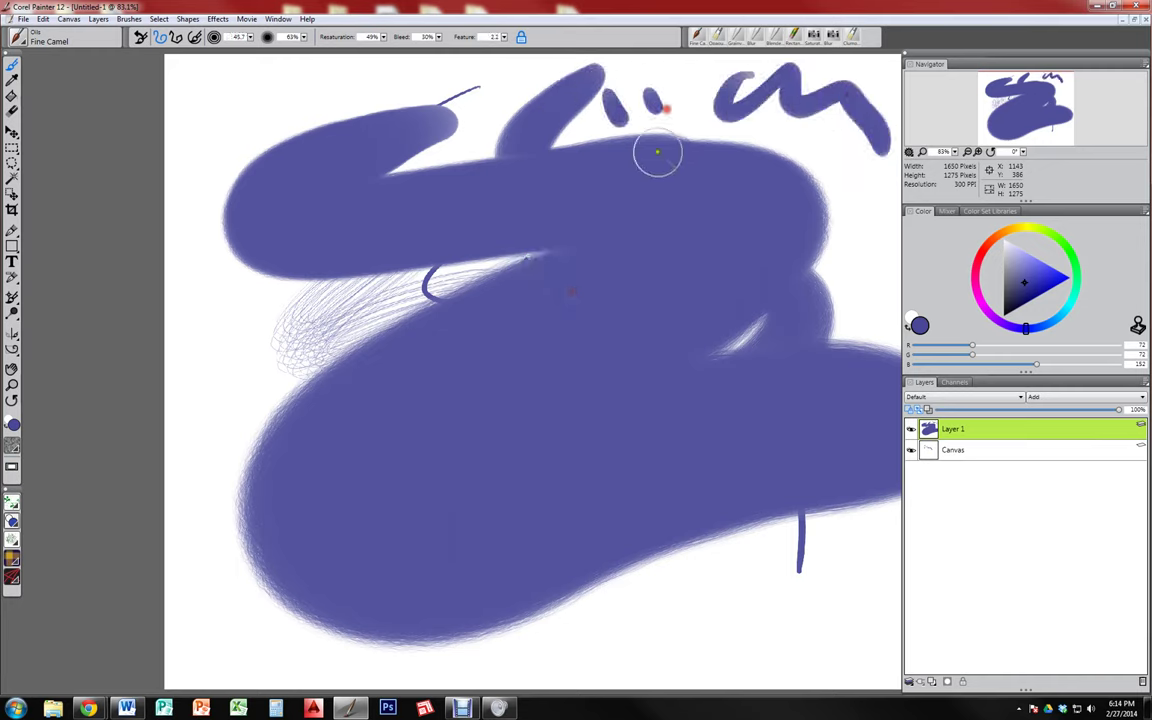
Erase two short diagonal bands and one long curved band out of the large blue shape with the Eraser
key(n)
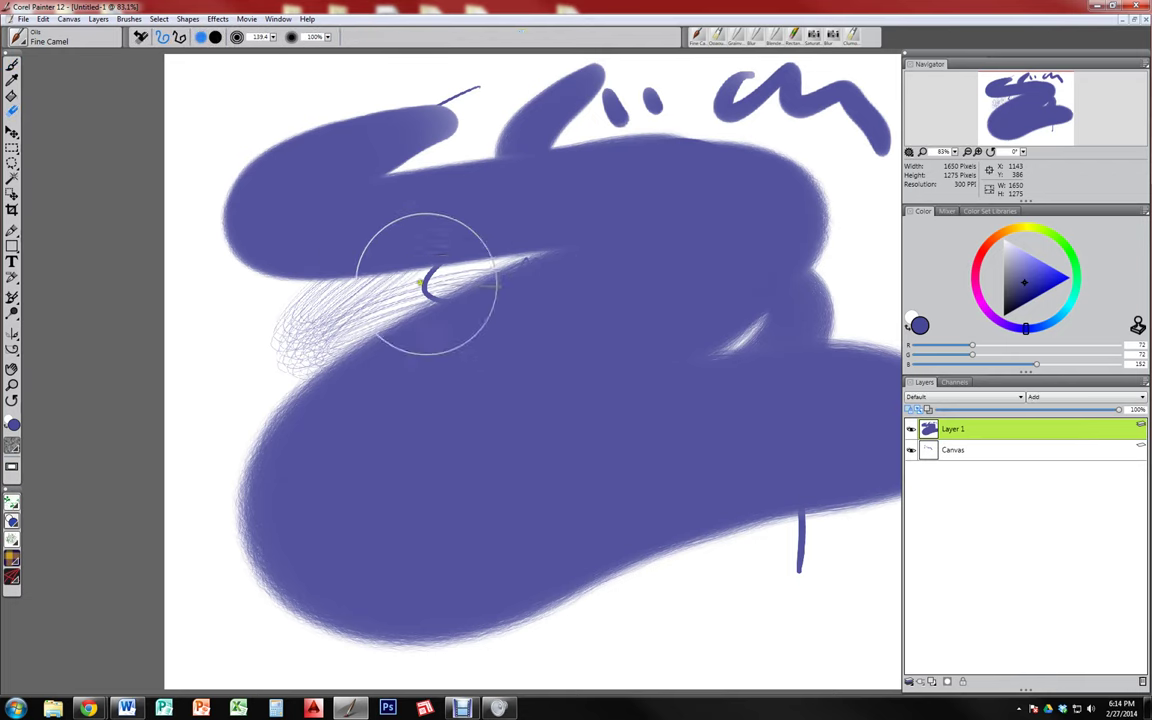
drag(400, 255, 468, 327)
drag(530, 225, 617, 290)
mouse_move(478, 455)
mouse_down()
mouse_move(800, 435)
mouse_move(826, 452)
mouse_up()
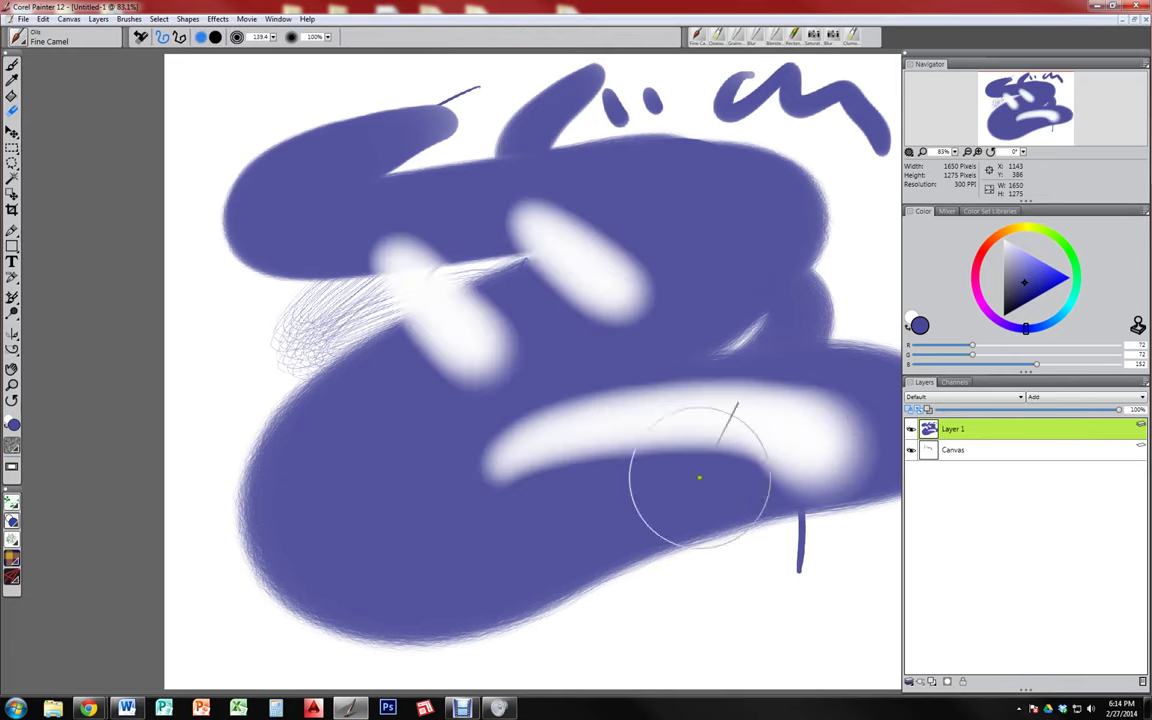
Return to the Fine Camel brush and paint blue strokes over the erased curved band and the left diagonal band
key(b)
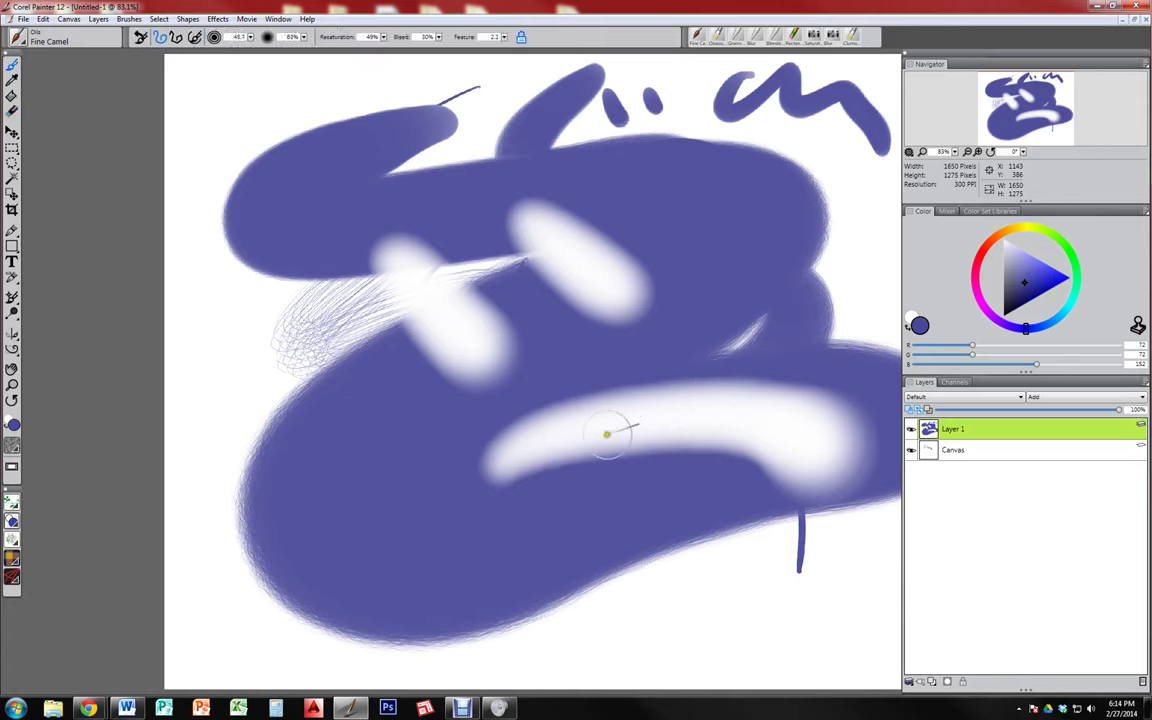
mouse_move(577, 380)
mouse_down()
mouse_move(743, 458)
mouse_move(746, 411)
mouse_move(527, 443)
mouse_move(481, 265)
mouse_move(334, 313)
mouse_up()
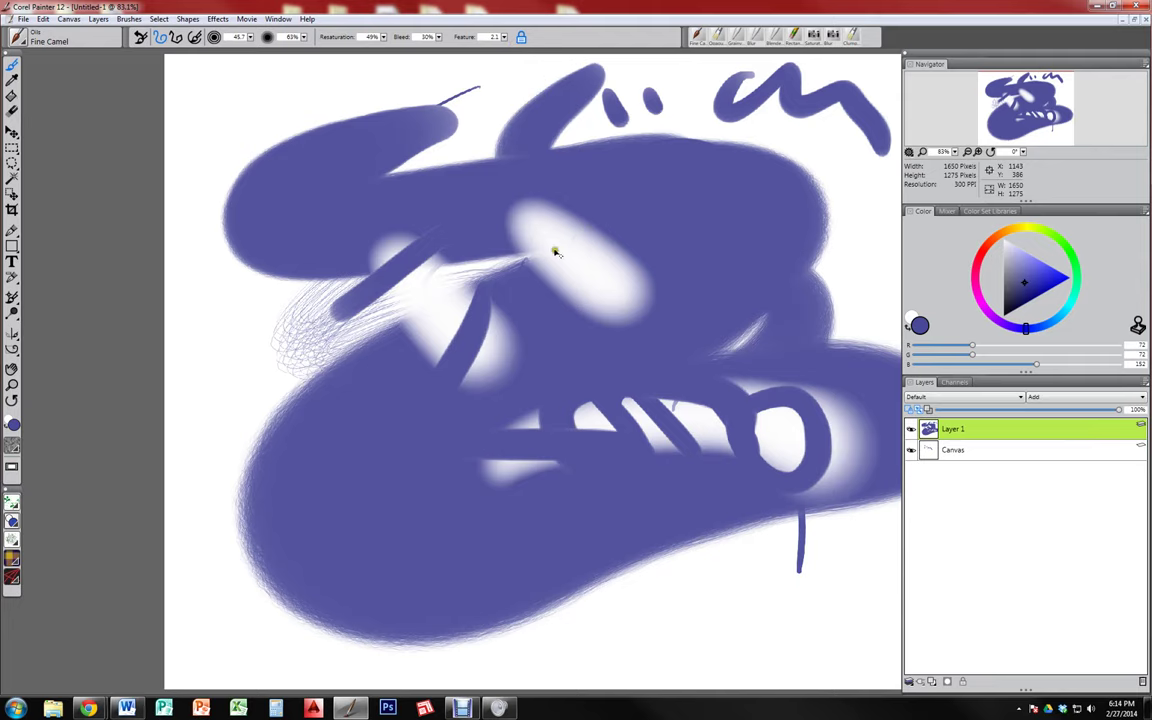
Clear all paint from Layer 1 and select the Dry Bristle brush from the Acrylics category
key(Delete)
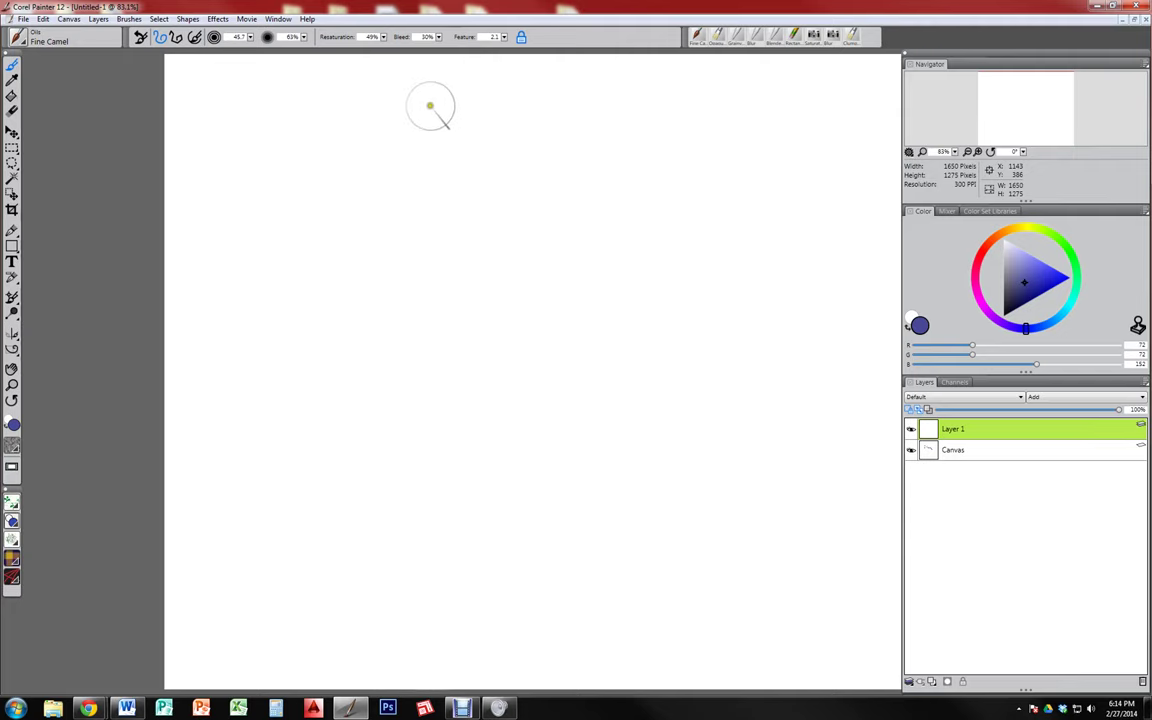
click(19, 40)
scroll(157, 126, up, 5)
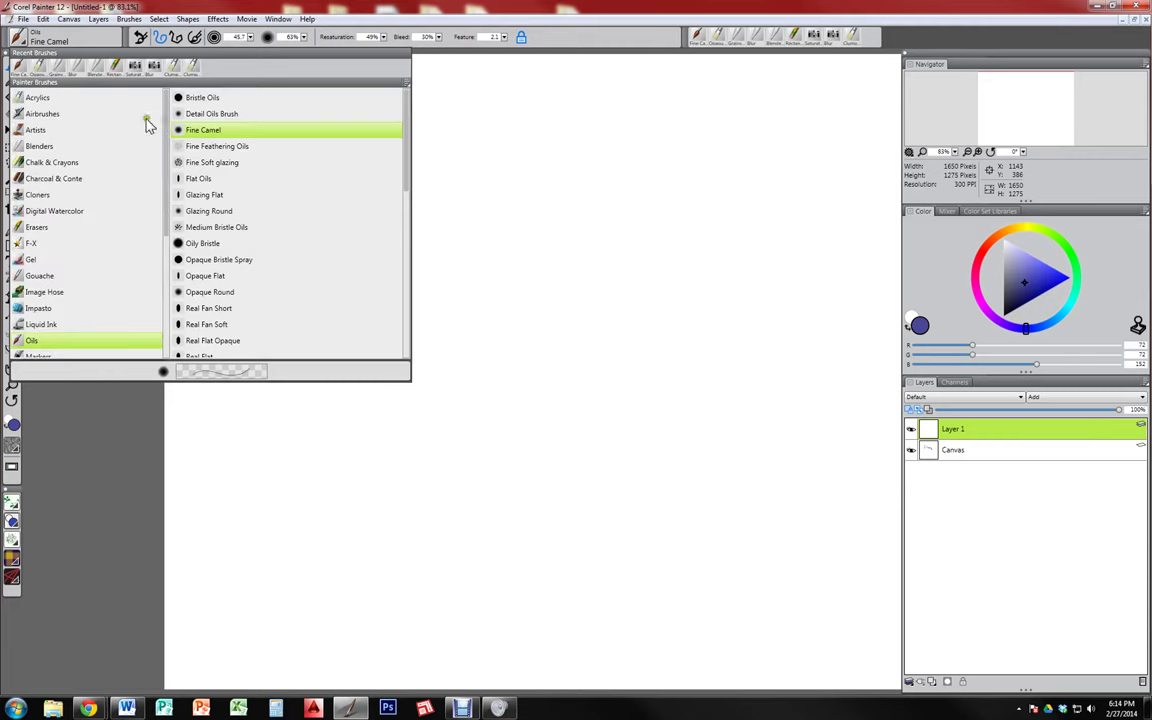
click(121, 98)
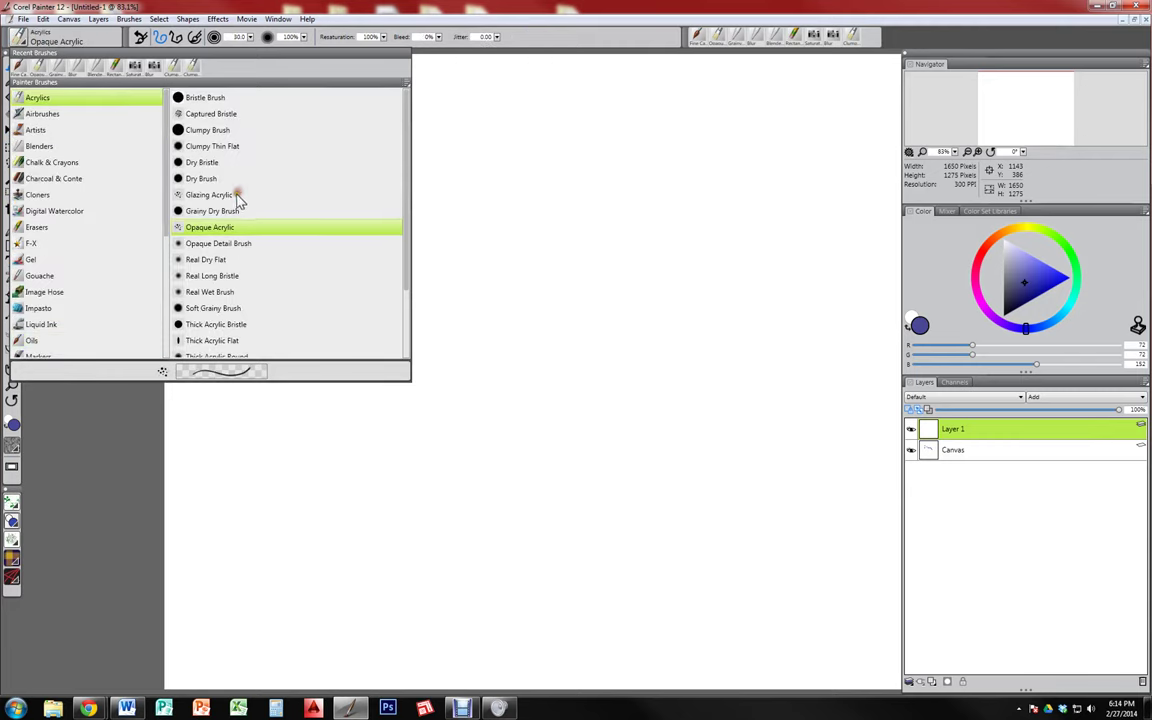
click(222, 162)
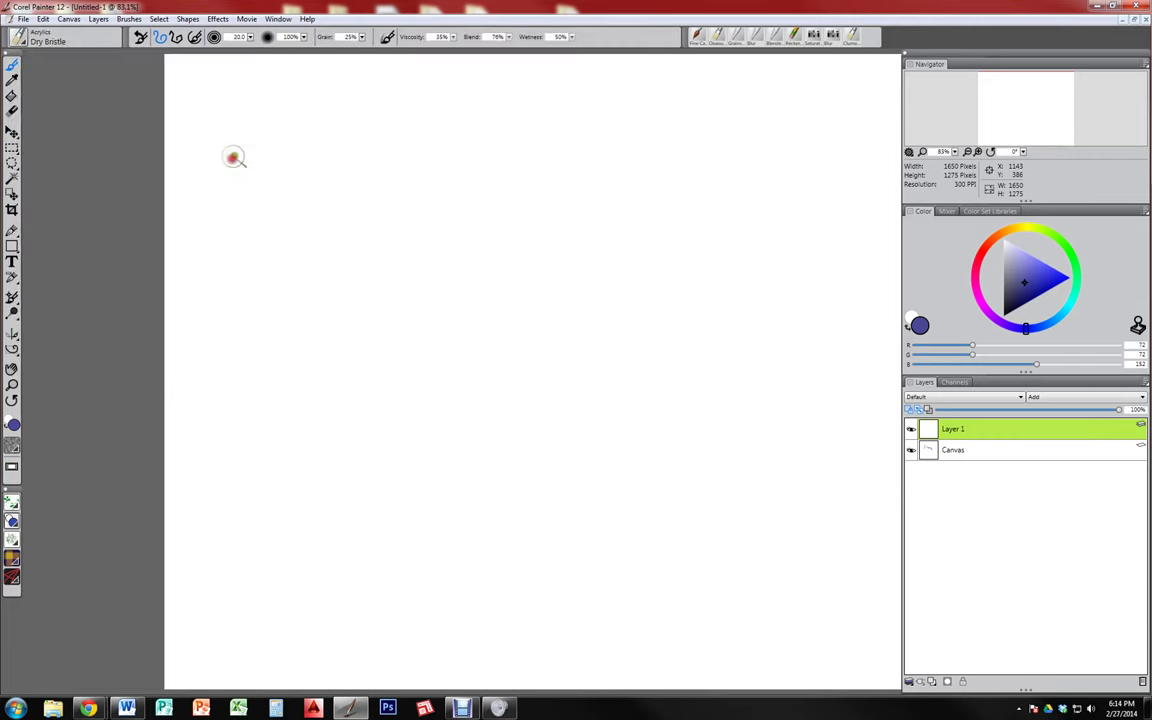
Paint a patch of overlapping blue Dry Bristle strokes in the upper-left area of the canvas
mouse_move(335, 106)
mouse_down()
mouse_move(369, 141)
mouse_move(371, 209)
mouse_up()
mouse_move(295, 185)
ctrl+alt+mouse_down()
mouse_move(422, 157)
mouse_move(368, 373)
ctrl+alt+mouse_up()
click(139, 38)
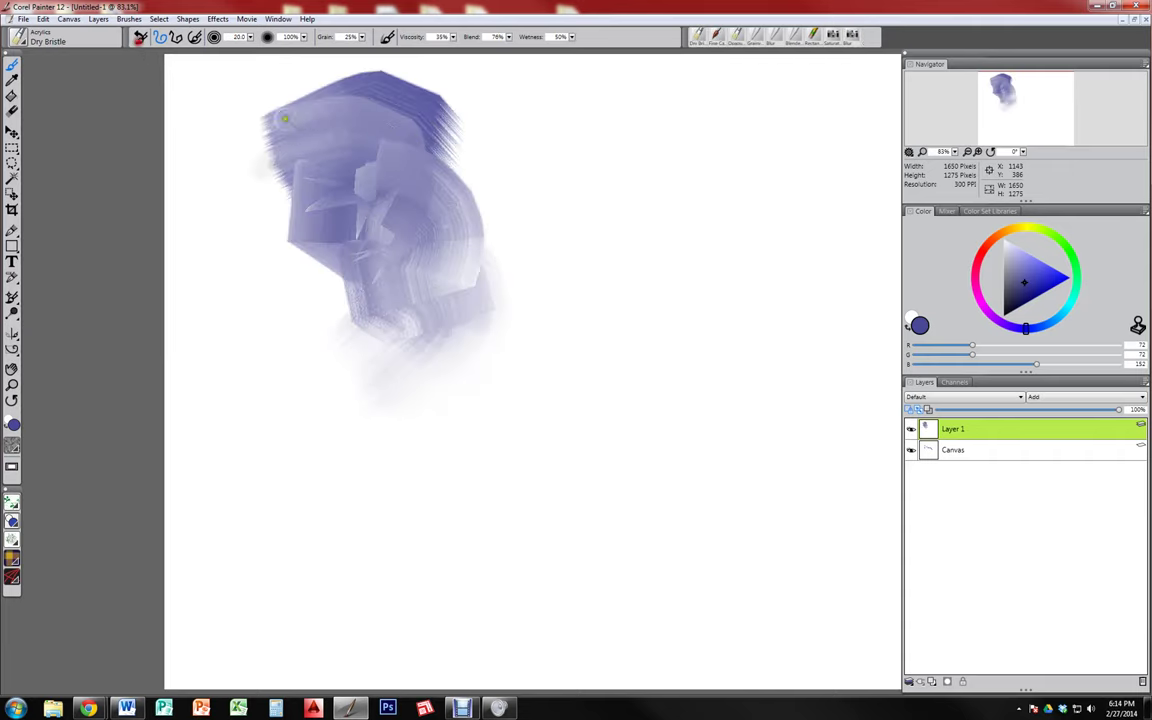
drag(320, 125, 390, 151)
Choose the acrylic Bristle Brush and paint a winding blue stroke beside the Dry Bristle patch
click(27, 40)
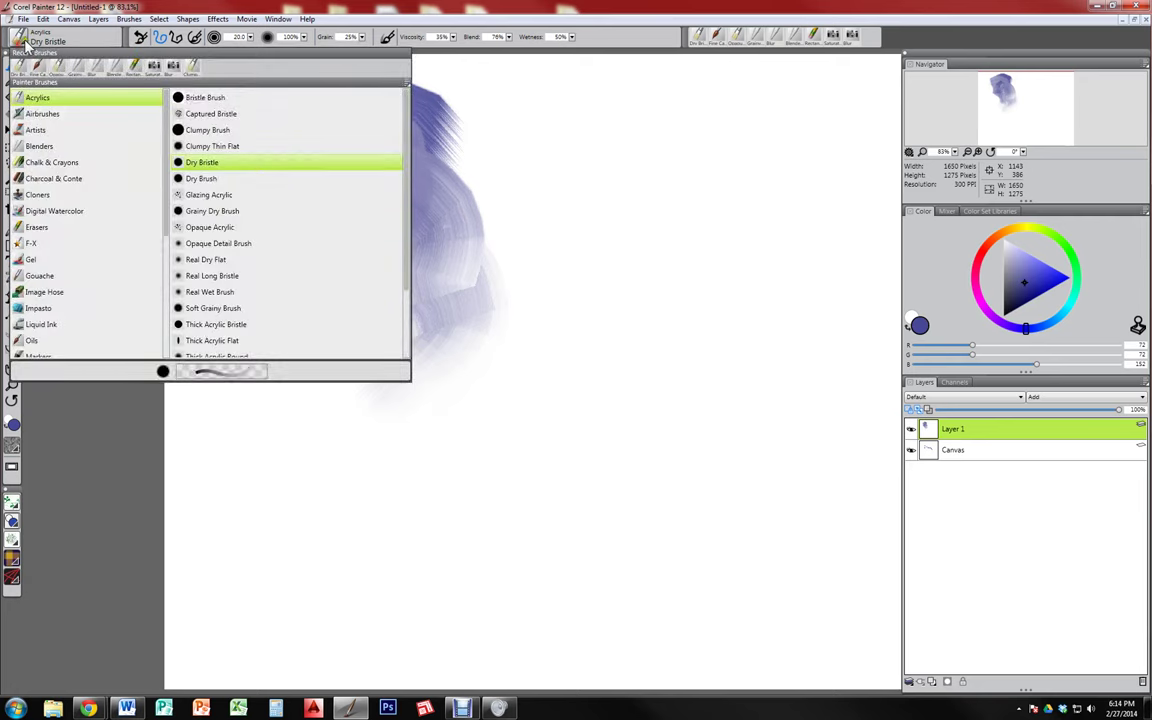
click(221, 101)
mouse_move(530, 72)
mouse_down()
mouse_move(543, 103)
mouse_move(535, 147)
mouse_move(595, 295)
mouse_up()
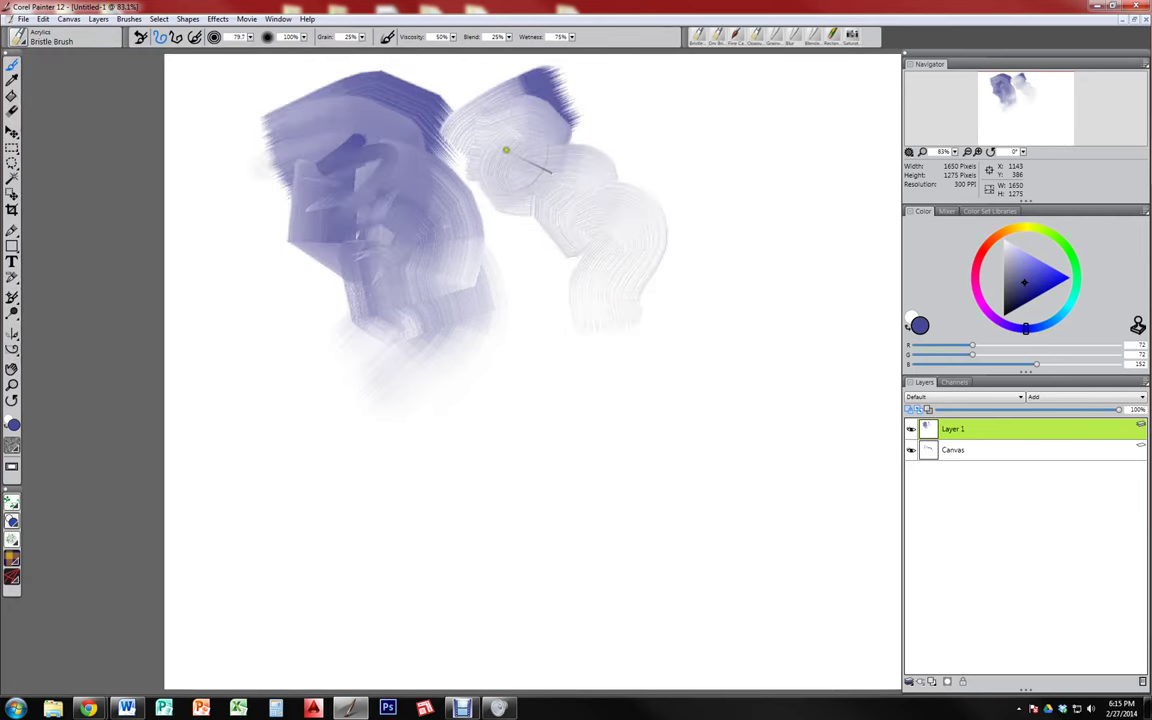
Erase the Dry Bristle patch in the canvas's upper-left area and return to the Bristle Brush
key(n)
mouse_move(386, 150)
mouse_down()
mouse_move(208, 162)
mouse_move(234, 141)
mouse_move(499, 303)
mouse_move(375, 435)
mouse_move(300, 440)
mouse_up()
key(b)
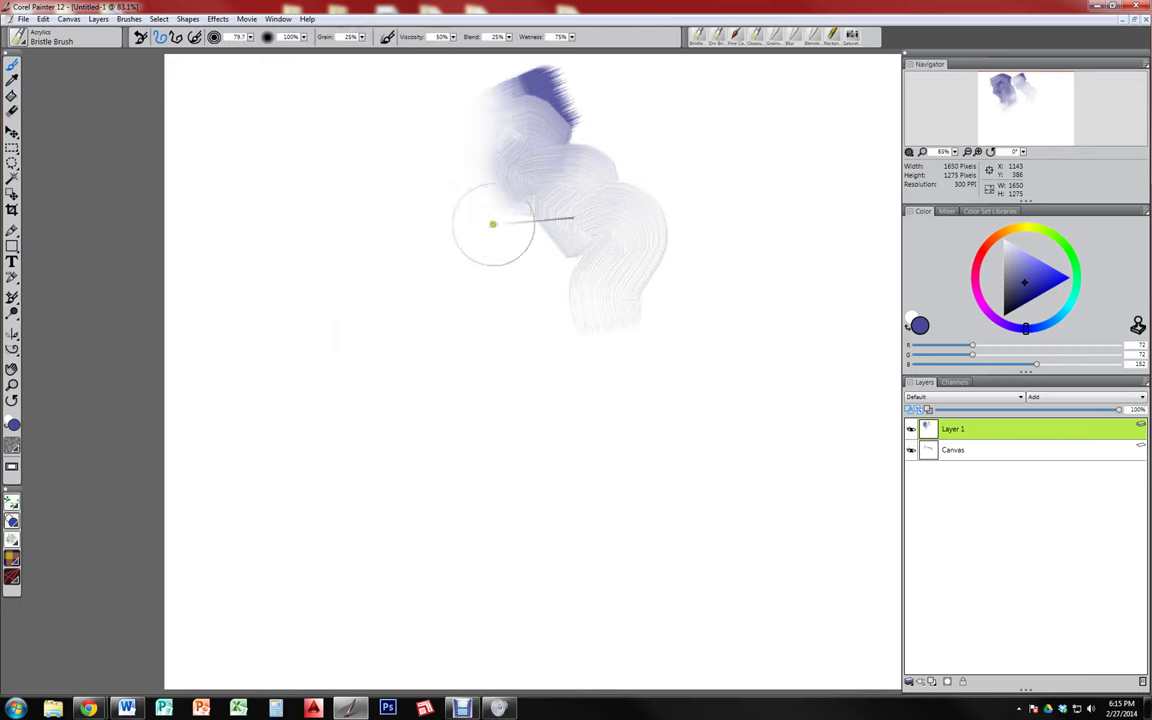
Paint broad overlapping Bristle Brush strokes at 75% Wetness across the upper half of the canvas
mouse_move(492, 224)
mouse_down()
mouse_move(310, 161)
mouse_move(447, 182)
mouse_move(526, 263)
mouse_move(434, 155)
mouse_move(579, 162)
mouse_move(583, 257)
mouse_move(564, 271)
mouse_move(567, 218)
mouse_move(542, 189)
mouse_move(651, 254)
mouse_move(692, 308)
mouse_move(655, 329)
mouse_move(679, 241)
mouse_move(664, 222)
mouse_move(503, 379)
mouse_move(689, 342)
mouse_move(617, 331)
mouse_move(614, 306)
mouse_move(799, 369)
mouse_move(793, 262)
mouse_move(754, 231)
mouse_move(839, 368)
mouse_up()
mouse_move(741, 243)
mouse_down()
mouse_move(690, 186)
mouse_move(577, 110)
mouse_move(676, 103)
mouse_up()
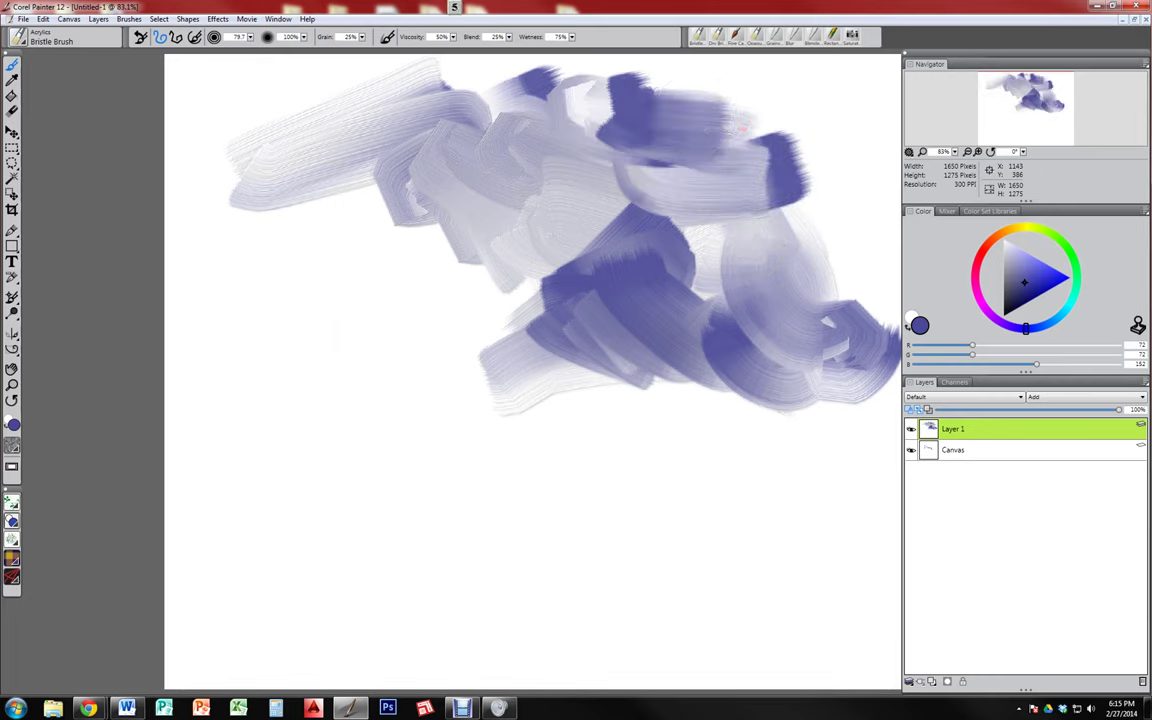
mouse_move(265, 200)
mouse_down()
mouse_move(309, 252)
mouse_move(386, 195)
mouse_up()
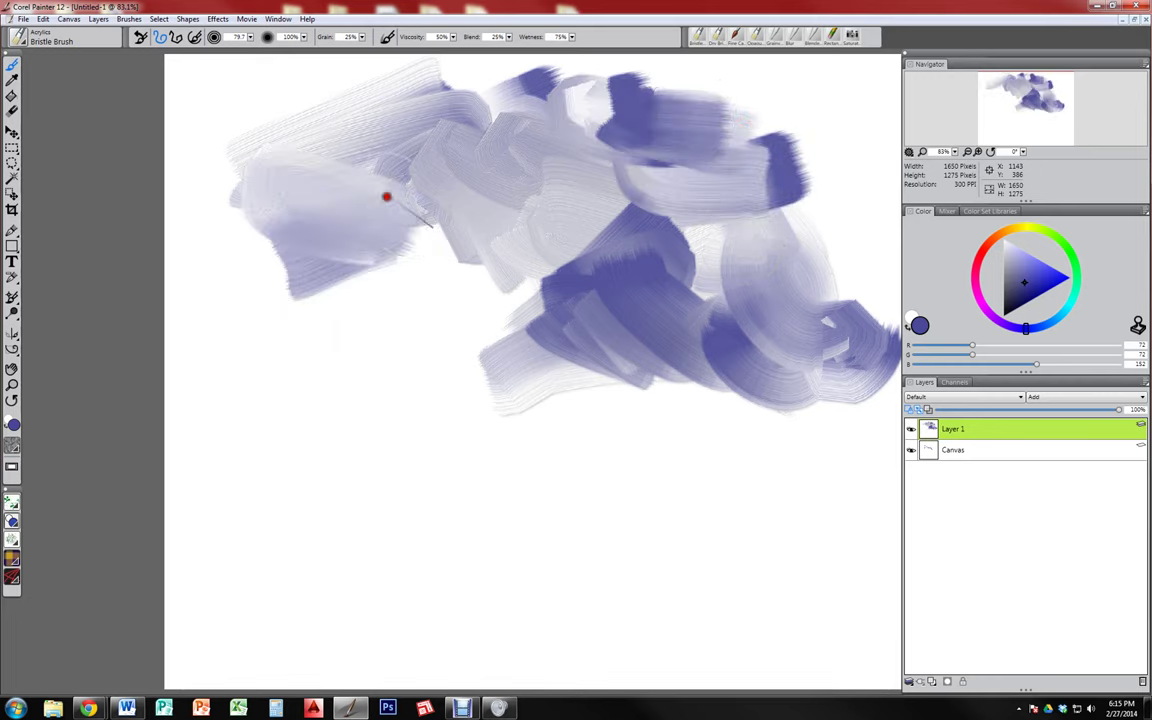
Set Wetness to 100% and paint a horizontal band with long curved strokes below it along the canvas's left side
mouse_move(290, 290)
mouse_down()
mouse_move(363, 316)
mouse_move(450, 290)
mouse_up()
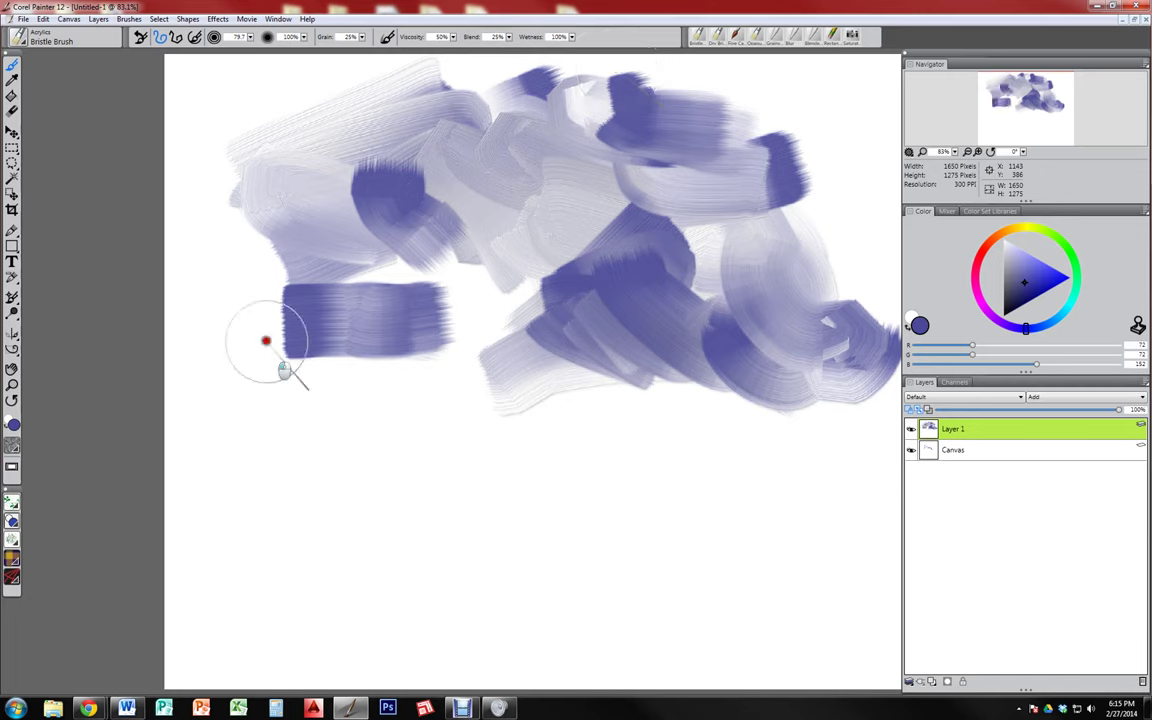
mouse_move(280, 378)
mouse_down()
mouse_move(272, 456)
mouse_move(334, 375)
mouse_move(381, 646)
mouse_up()
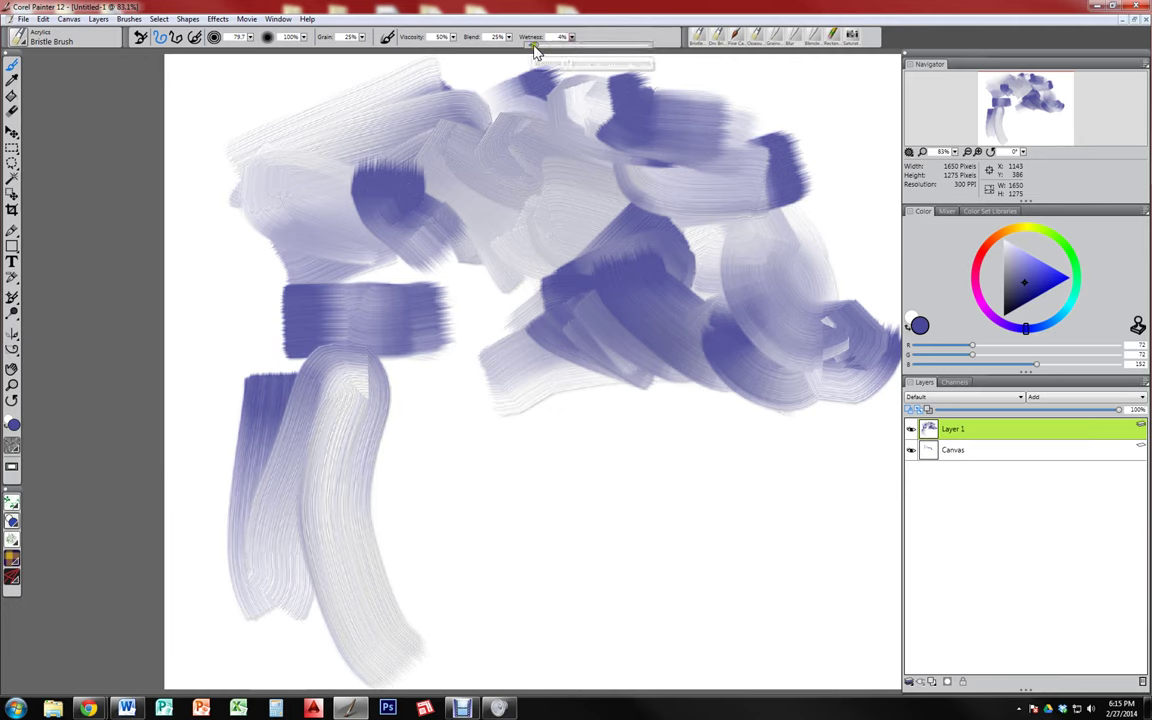
Set Wetness to 0% and paint a cluster of short strokes below the middle of the canvas
drag(534, 45, 523, 46)
drag(482, 434, 488, 488)
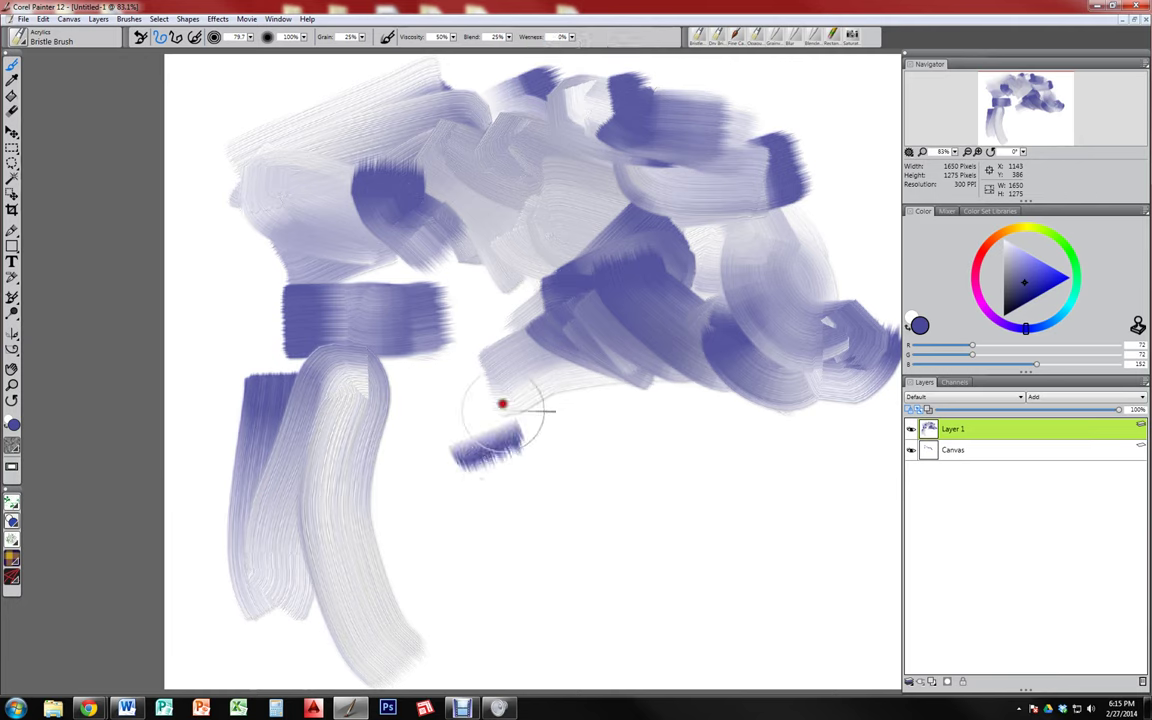
drag(504, 401, 535, 388)
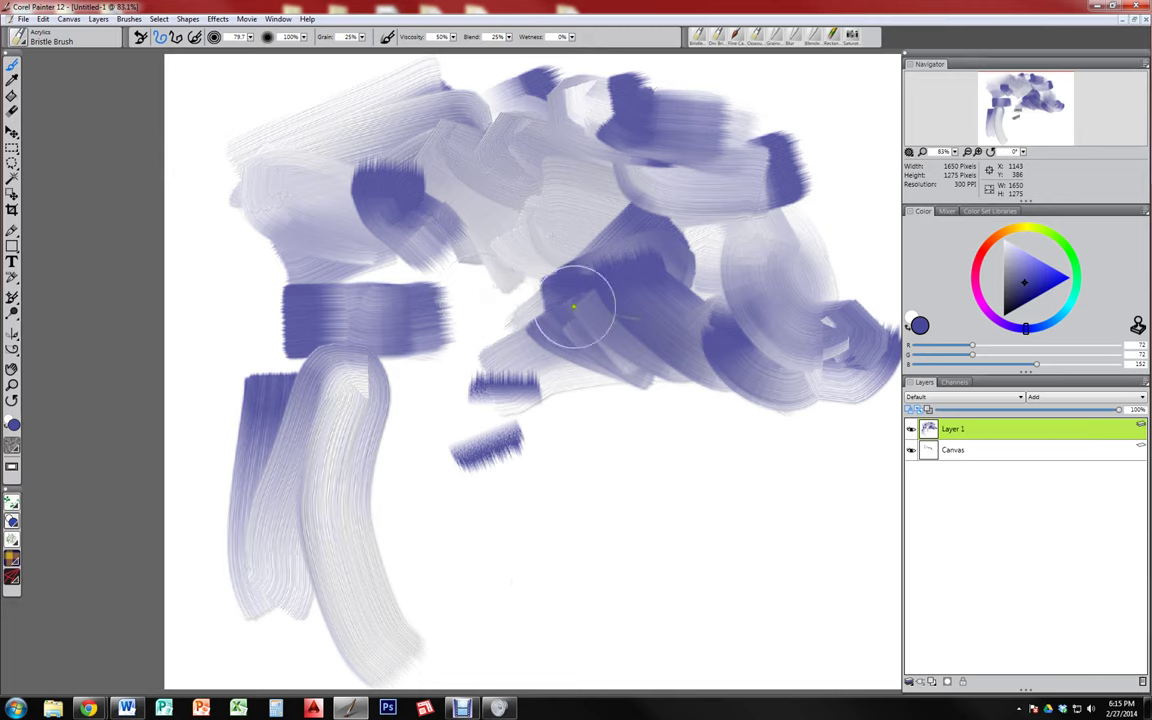
mouse_move(513, 437)
mouse_down()
mouse_move(509, 532)
mouse_move(522, 476)
mouse_move(489, 527)
mouse_move(545, 517)
mouse_move(555, 501)
mouse_move(540, 504)
mouse_move(612, 470)
mouse_move(585, 462)
mouse_up()
Set Wetness to 4% and paint two short diagonal bands beside the cluster of short strokes
click(572, 37)
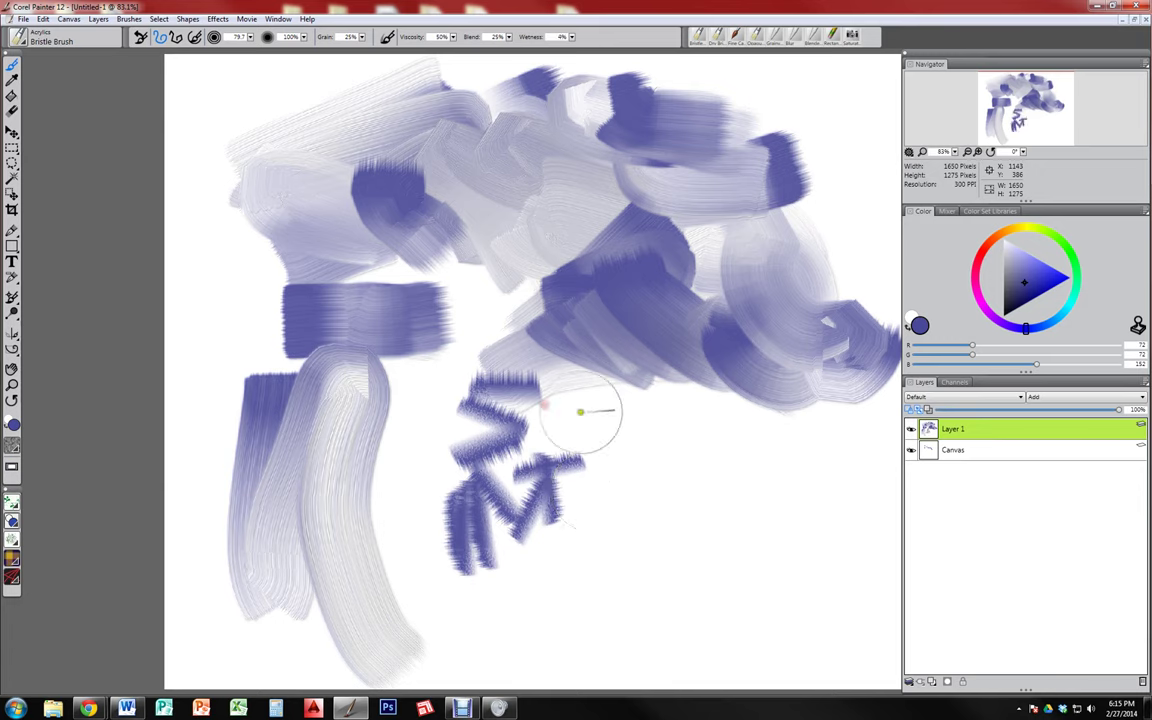
drag(562, 432, 612, 392)
drag(584, 590, 761, 504)
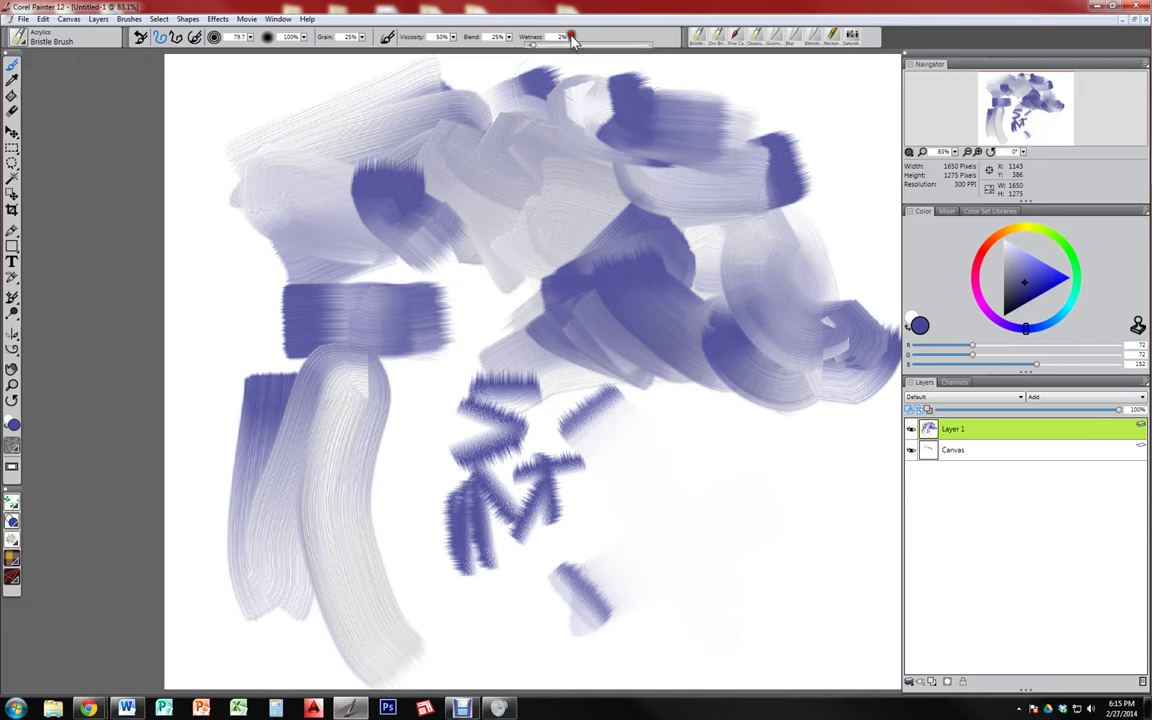
Set Wetness to 32% and paint wide strokes over and around the short strokes in the lower half of the canvas
mouse_move(625, 499)
mouse_down()
mouse_move(662, 498)
mouse_move(748, 541)
mouse_move(690, 606)
mouse_up()
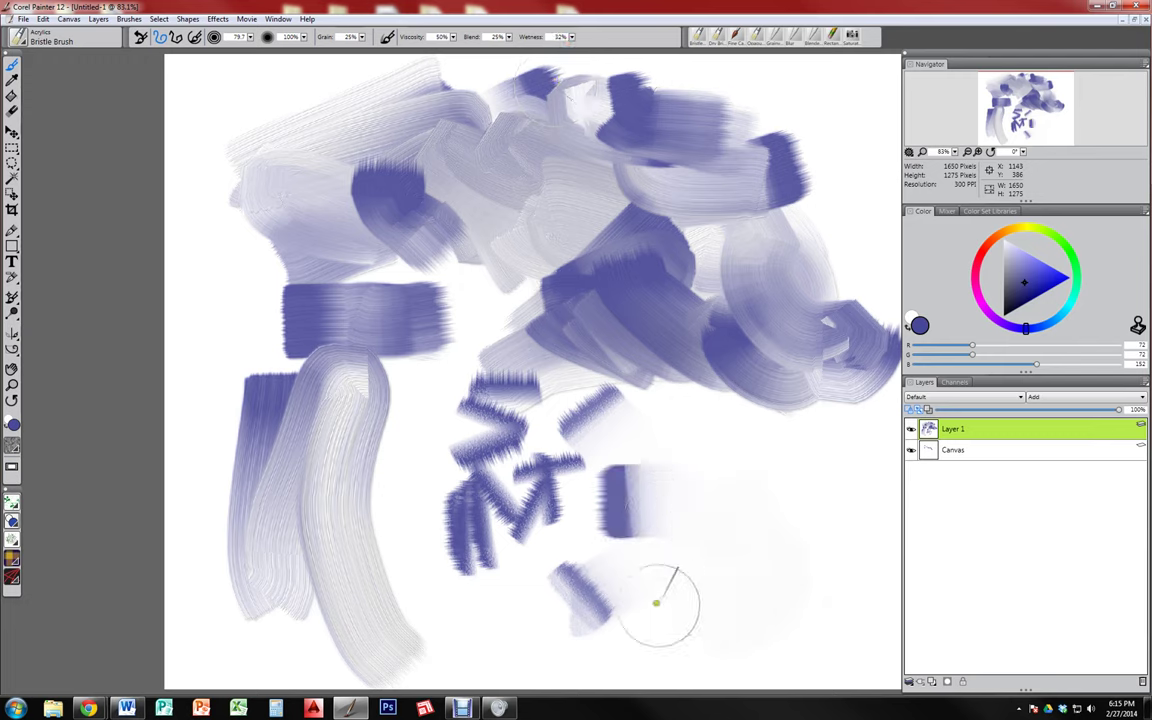
mouse_move(575, 490)
mouse_down()
mouse_move(684, 522)
mouse_move(721, 558)
mouse_up()
drag(355, 498, 520, 582)
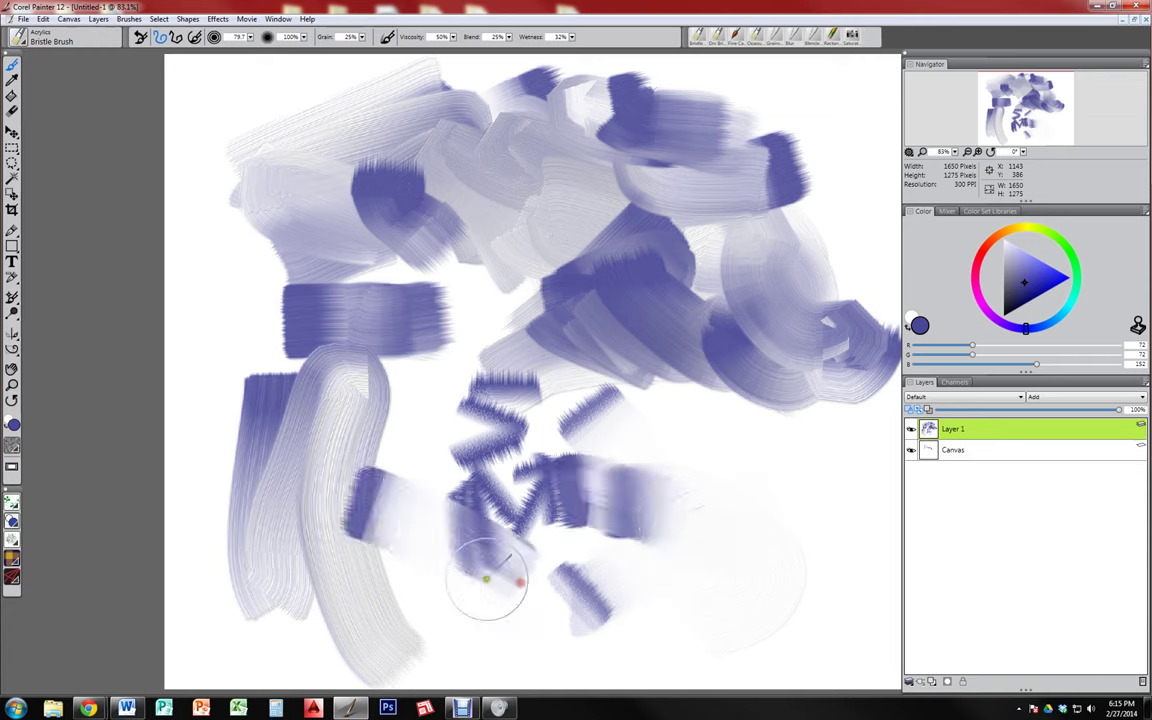
drag(356, 482, 540, 582)
mouse_move(396, 530)
mouse_down()
mouse_move(539, 586)
mouse_move(503, 577)
mouse_move(424, 522)
mouse_move(500, 560)
mouse_up()
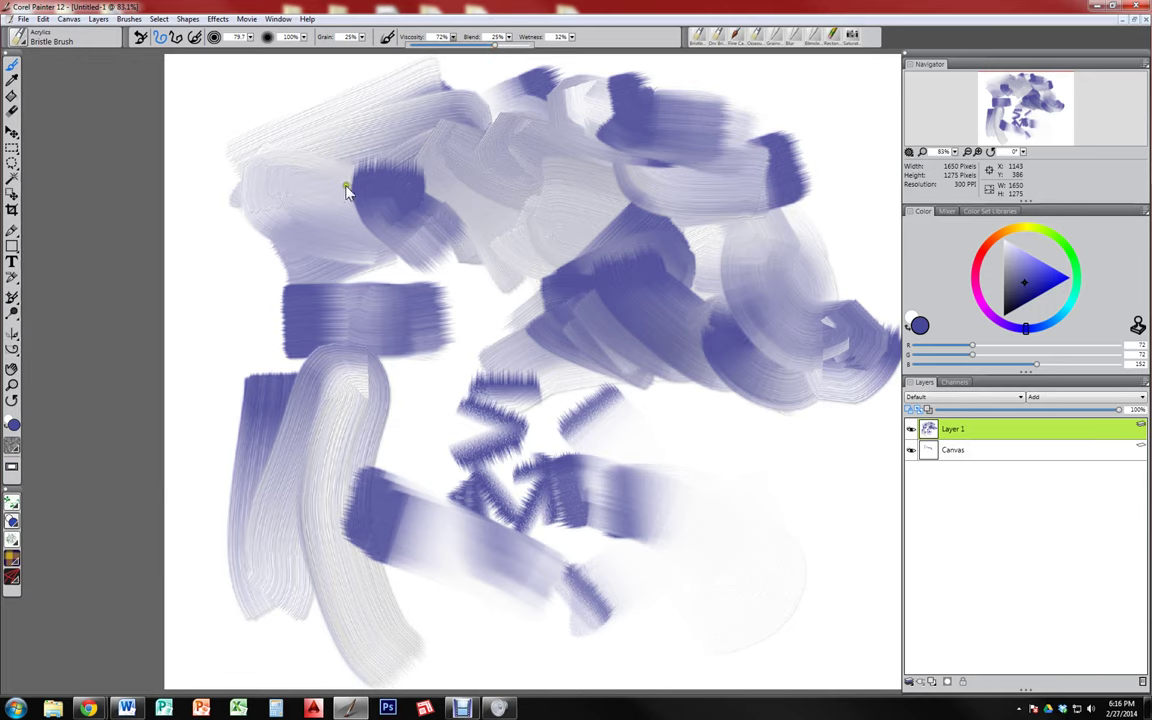
Clear Layer 1 and paint a vertical stroke near the upper-left corner with 72% Viscosity and 32% Wetness
key(ctrl+a)
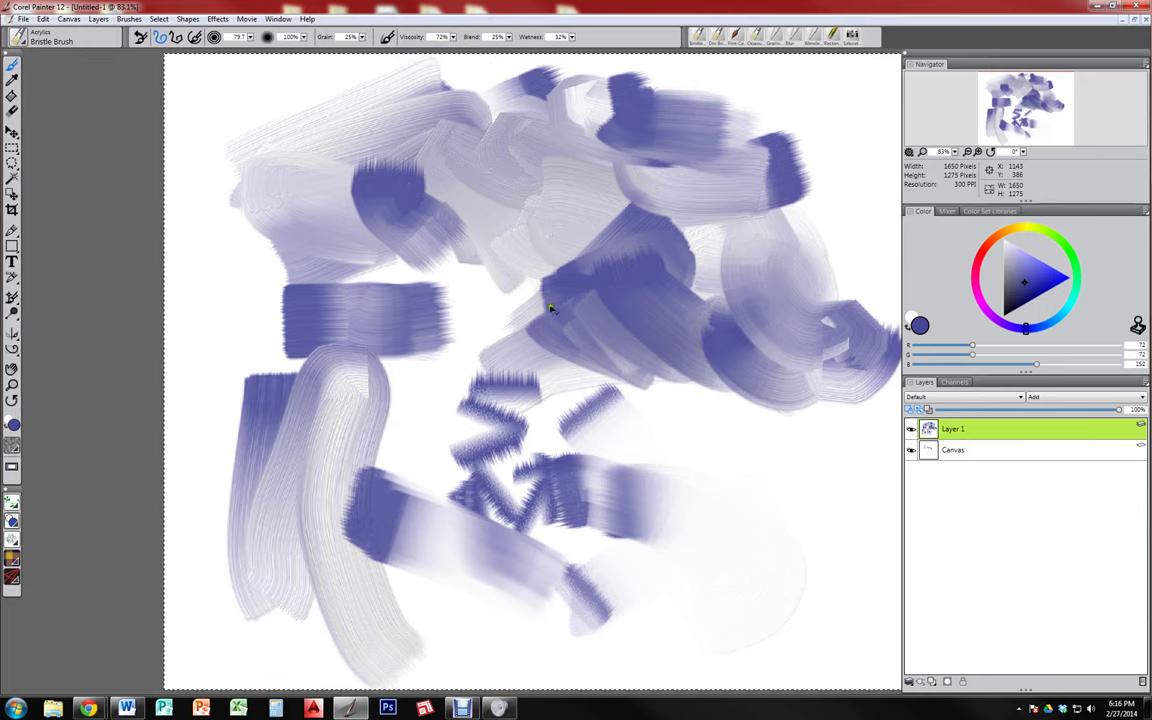
key(Delete)
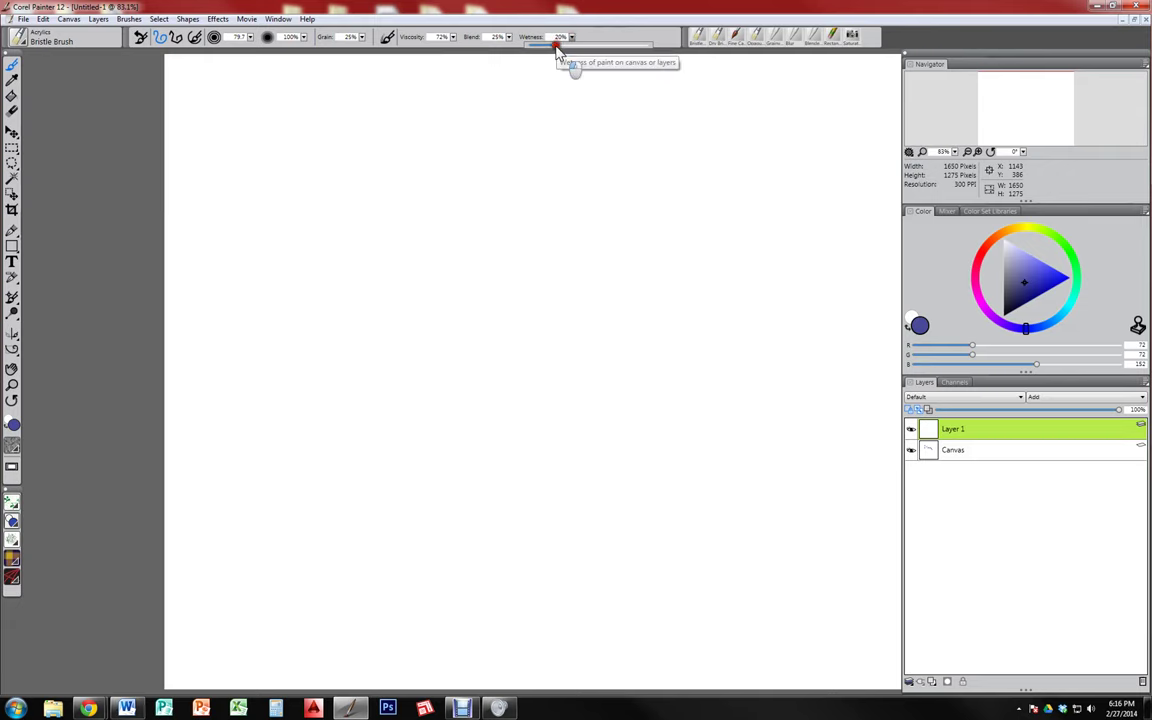
mouse_move(245, 90)
mouse_down()
mouse_move(232, 233)
mouse_move(244, 105)
mouse_up()
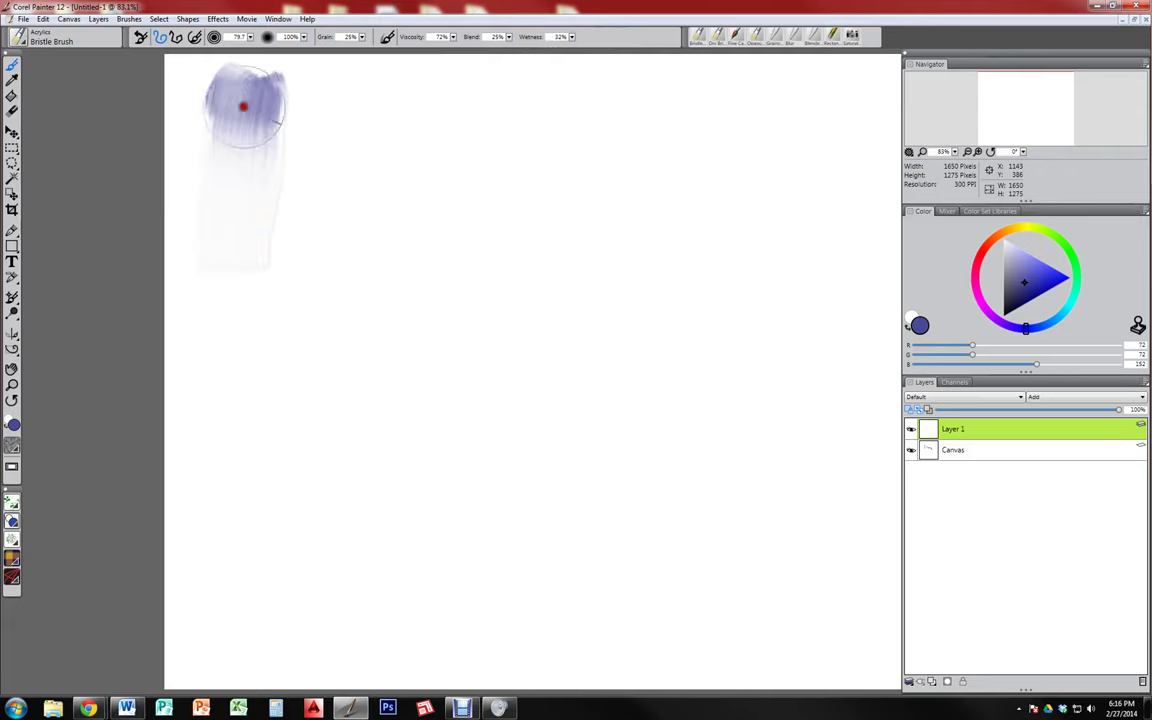
Paint a second vertical stroke at 100% Wetness and short bands beside it at near-zero Wetness for comparison
drag(570, 40, 663, 69)
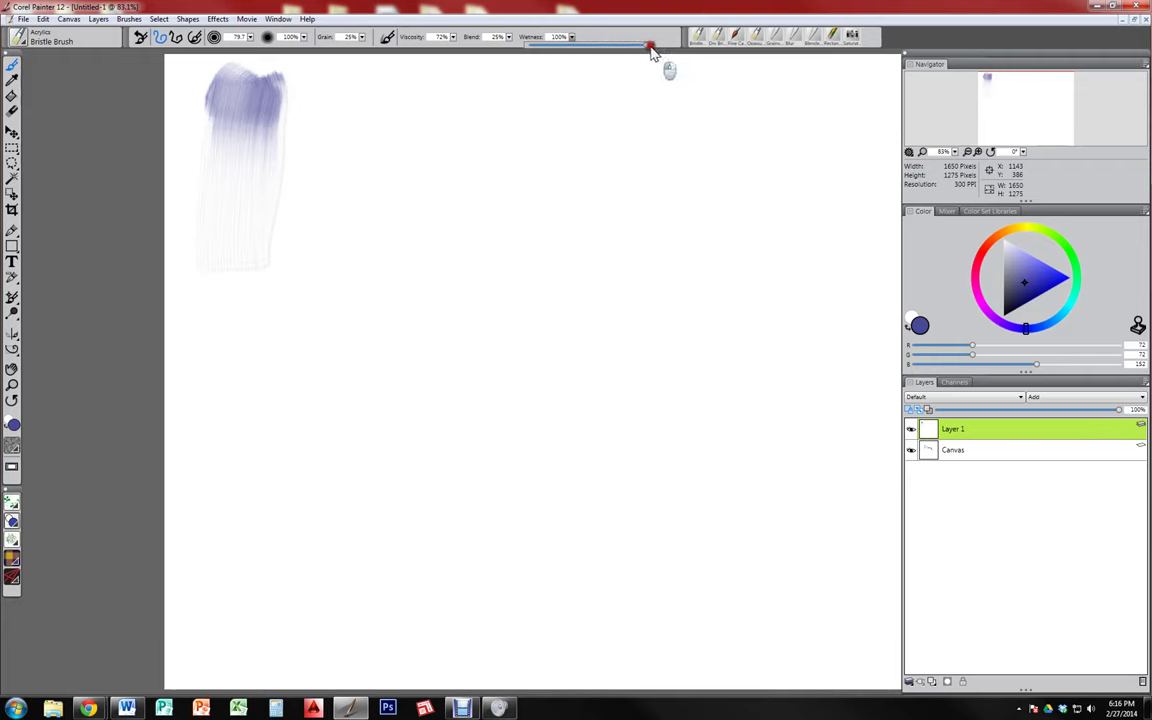
drag(367, 97, 359, 188)
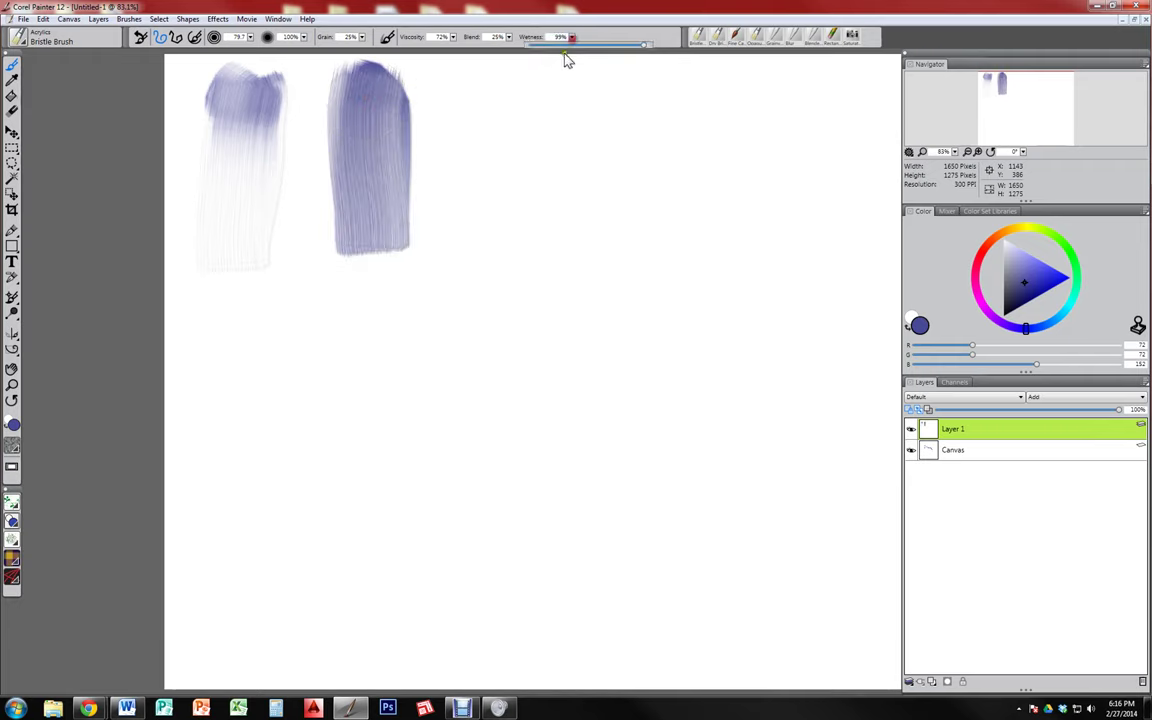
drag(450, 86, 469, 213)
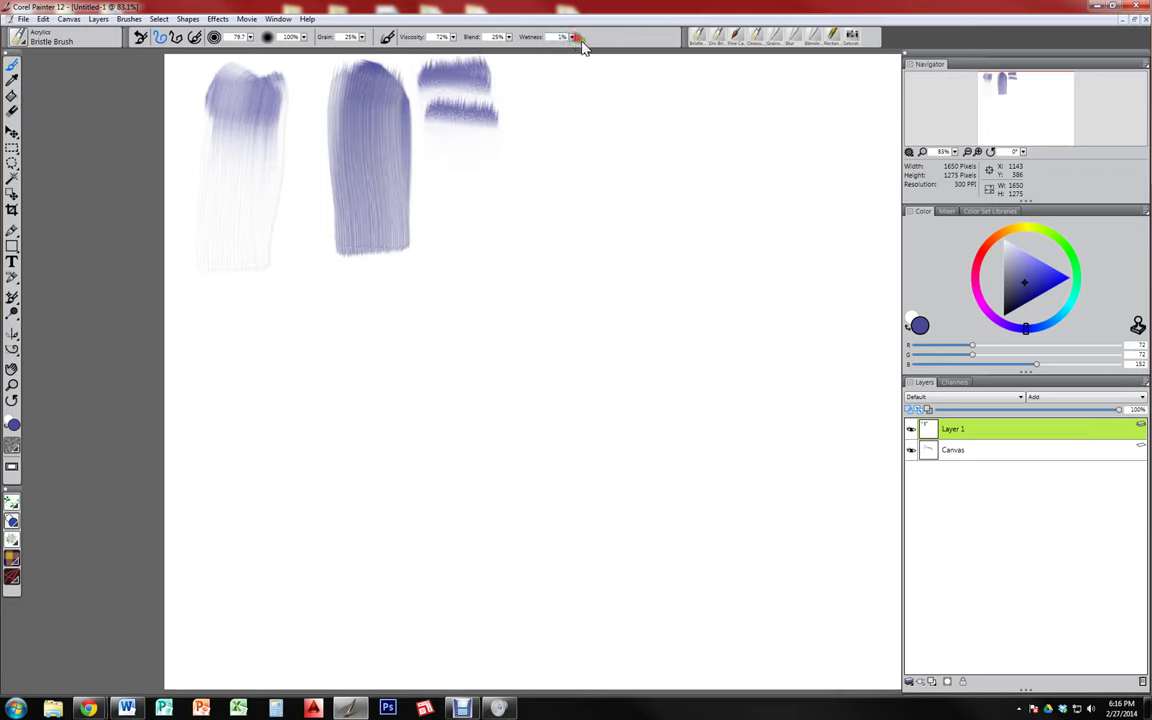
Set Wetness to 49% and Viscosity to 100%, and paint a long zigzag stroke in the lower-left area
drag(577, 45, 587, 45)
drag(500, 47, 516, 51)
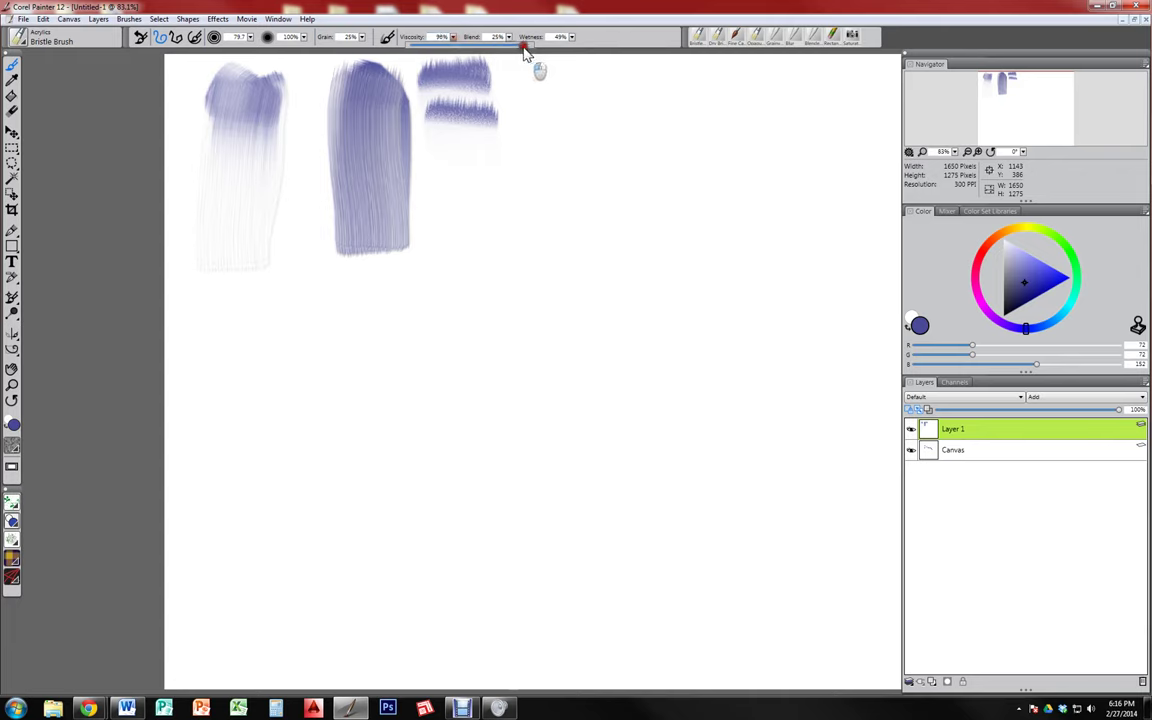
mouse_move(256, 342)
mouse_down()
mouse_move(283, 562)
mouse_move(315, 350)
mouse_move(338, 551)
mouse_move(341, 507)
mouse_move(416, 459)
mouse_move(535, 656)
mouse_up()
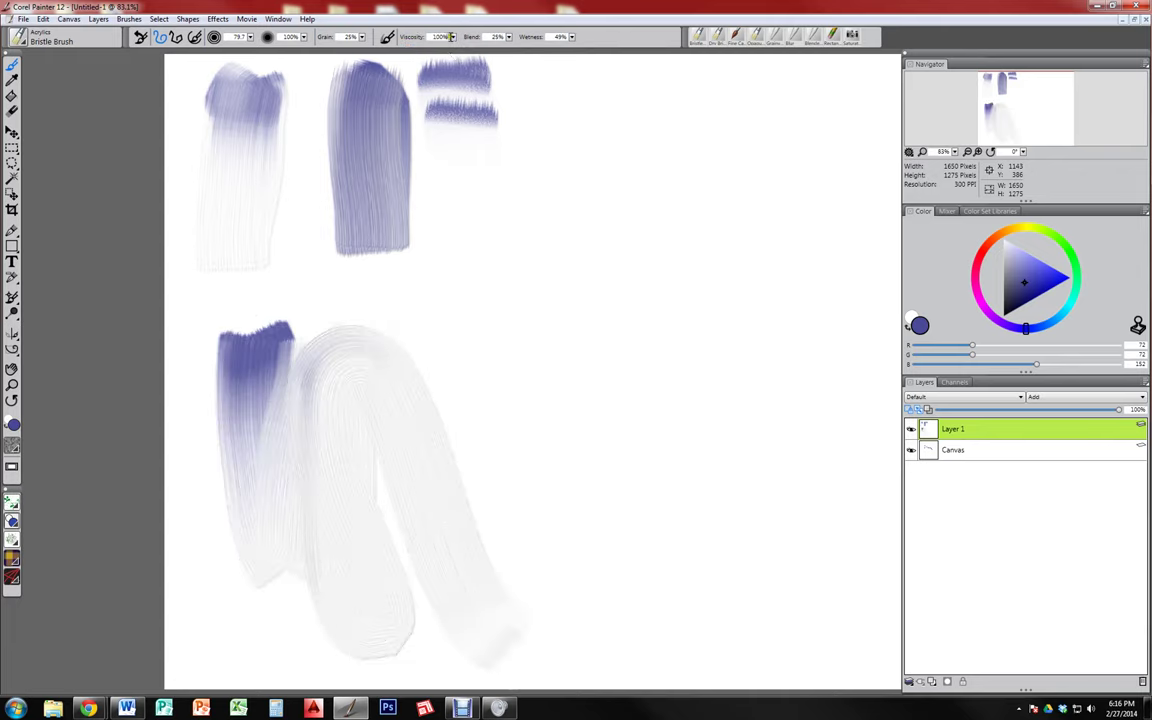
Set Viscosity to 0% and paint a long zigzag with several shorter strokes over and around it on the canvas's right half
mouse_move(564, 318)
mouse_down()
mouse_move(584, 509)
mouse_move(645, 406)
mouse_move(710, 334)
mouse_move(882, 640)
mouse_up()
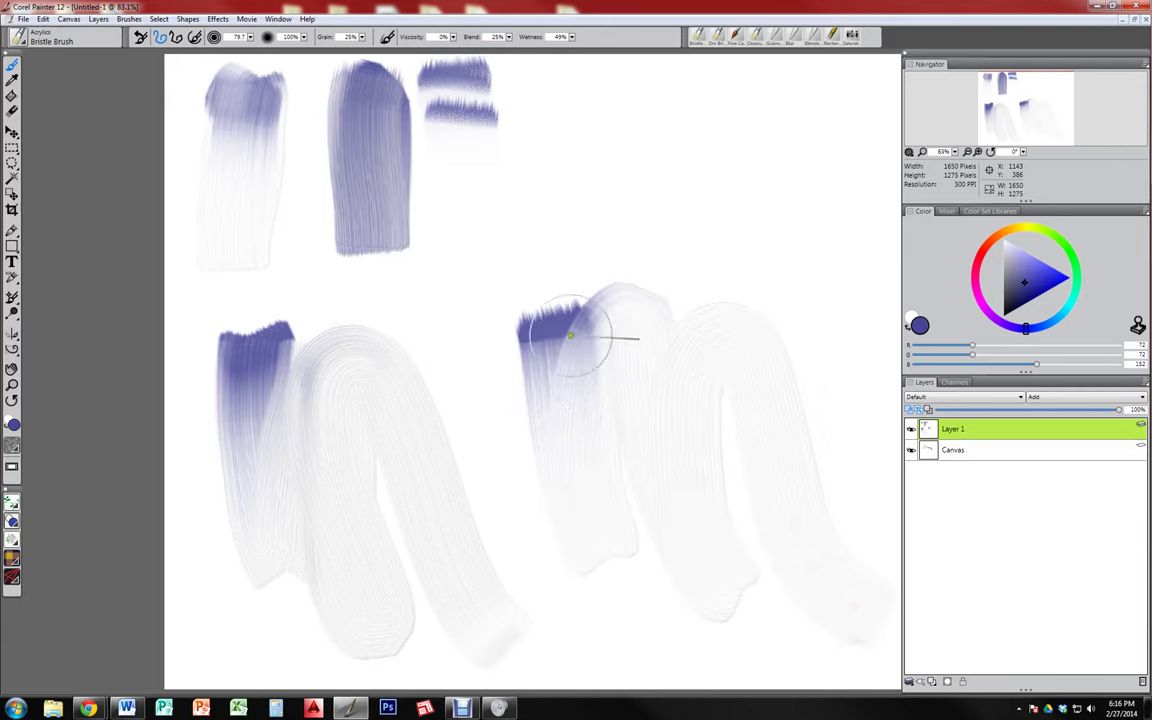
mouse_move(530, 310)
mouse_down()
mouse_move(614, 383)
mouse_move(740, 543)
mouse_move(740, 487)
mouse_move(694, 486)
mouse_up()
drag(636, 549, 731, 545)
mouse_move(712, 288)
mouse_down()
mouse_move(681, 316)
mouse_move(740, 500)
mouse_up()
drag(750, 382, 771, 331)
mouse_move(815, 180)
mouse_down()
mouse_move(848, 442)
mouse_move(823, 260)
mouse_move(867, 441)
mouse_up()
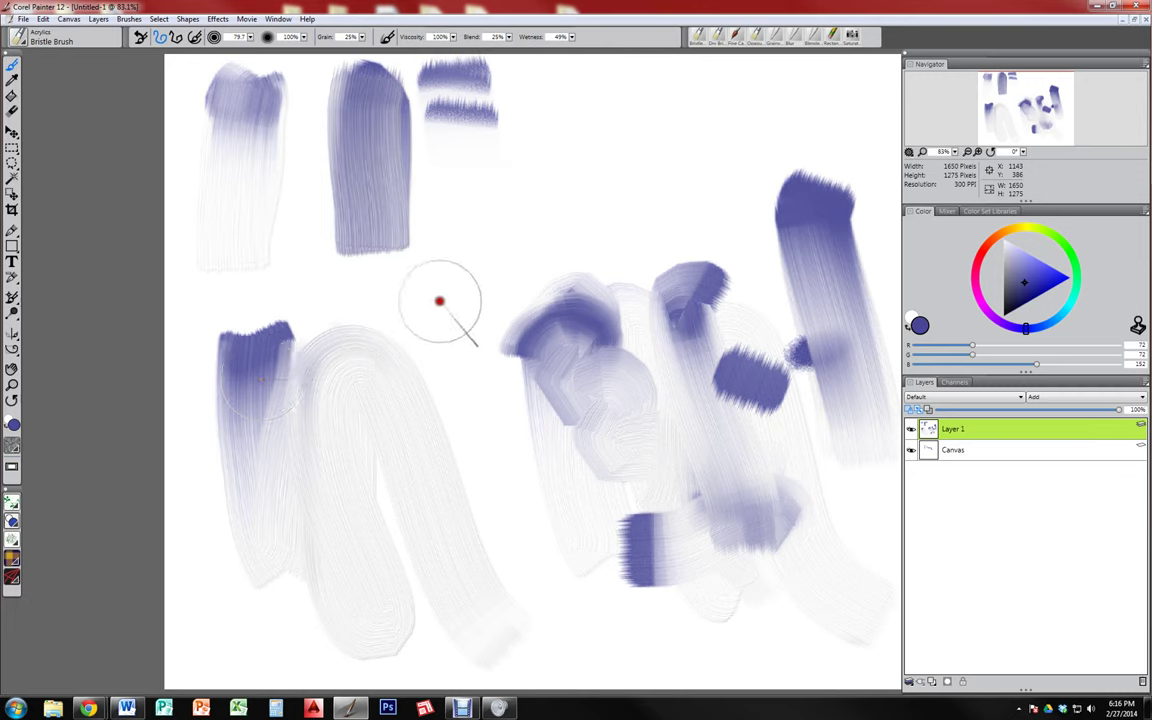
Paint overlapping vertical strokes at 100% Viscosity over the zigzag on the canvas's left half
drag(406, 288, 405, 546)
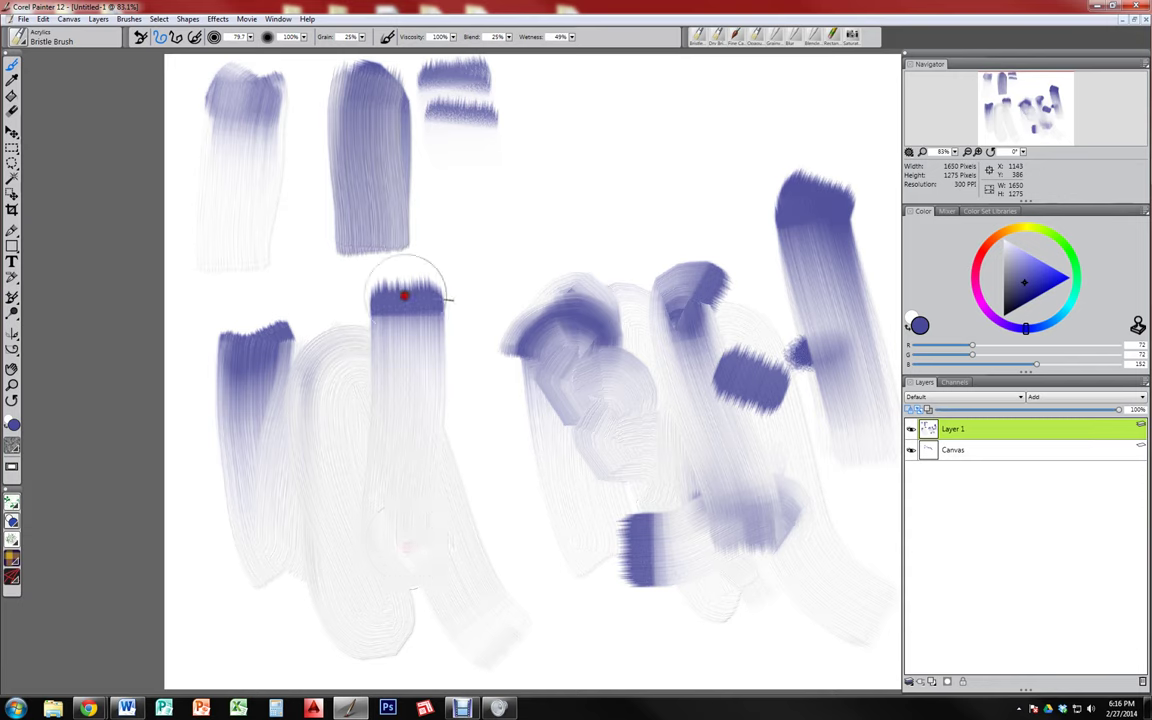
drag(405, 295, 419, 483)
mouse_move(436, 322)
mouse_down()
mouse_move(411, 319)
mouse_move(422, 418)
mouse_up()
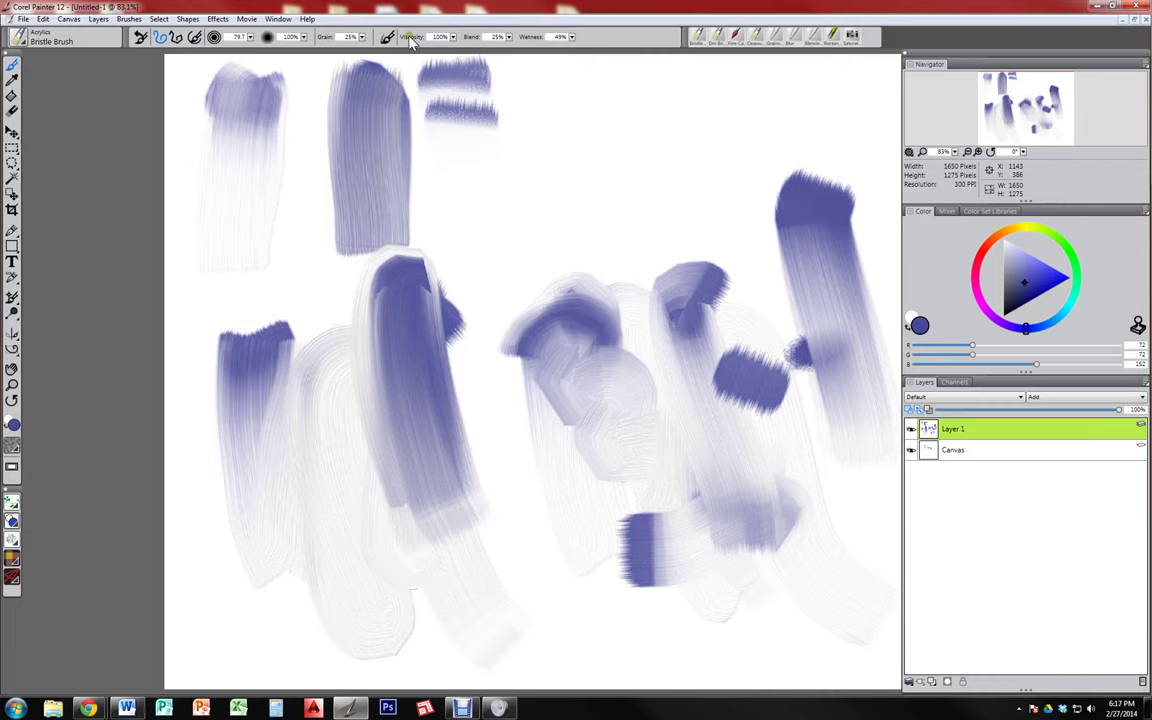
Clear Layer 1 and paint broad overlapping blue strokes across the upper canvas, plus horizontal strokes below them
key(ctrl+a)
key(Delete)
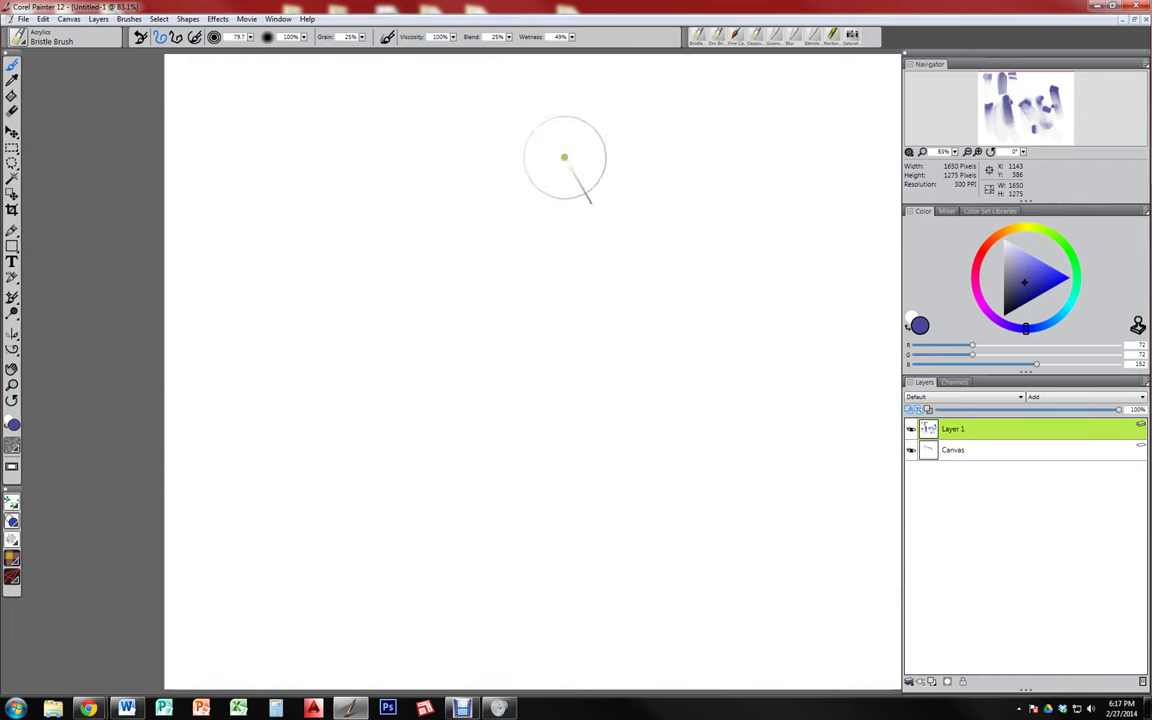
mouse_move(200, 175)
mouse_down()
mouse_move(329, 134)
mouse_move(491, 185)
mouse_move(557, 220)
mouse_up()
right_click(576, 158)
click(490, 250)
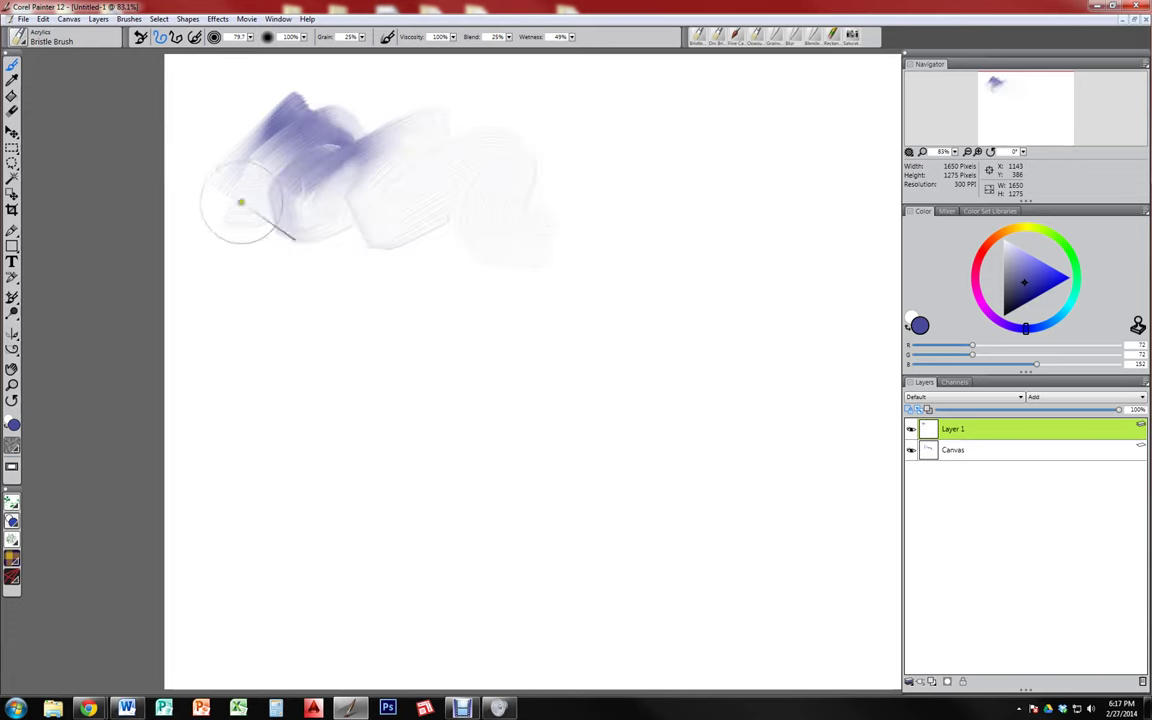
mouse_move(237, 200)
mouse_down()
mouse_move(307, 222)
mouse_move(563, 255)
mouse_move(252, 185)
mouse_move(363, 237)
mouse_move(257, 175)
mouse_move(617, 180)
mouse_move(440, 262)
mouse_move(314, 196)
mouse_move(522, 180)
mouse_move(699, 252)
mouse_move(441, 183)
mouse_move(681, 270)
mouse_move(545, 205)
mouse_up()
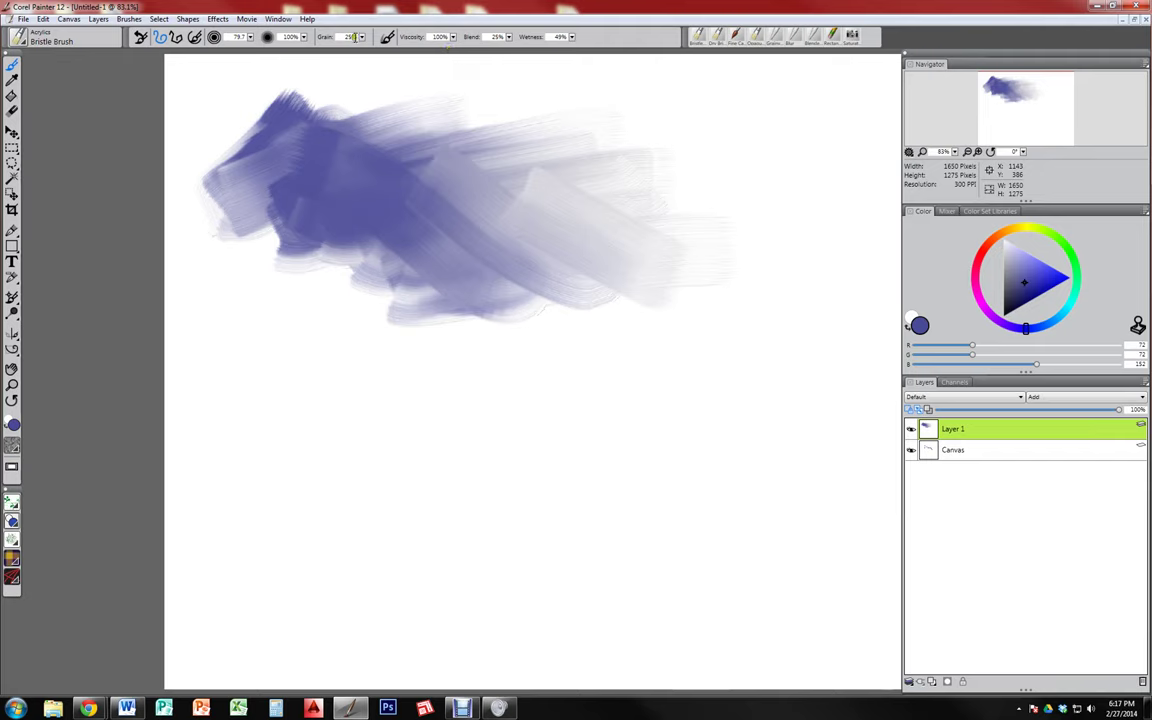
mouse_move(225, 320)
mouse_down()
mouse_move(275, 342)
mouse_move(265, 391)
mouse_move(590, 370)
mouse_up()
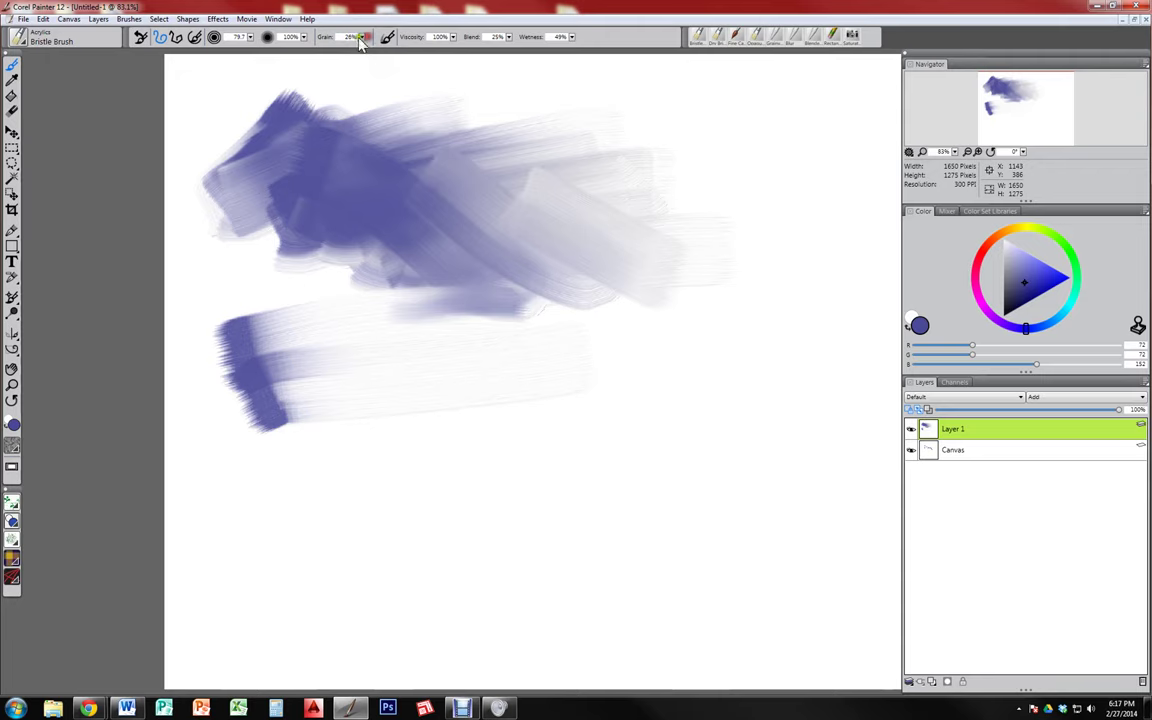
Paint a long wavy Bristle Brush stroke at 72% Grain across the middle of the canvas, and clear Layer 1
mouse_move(322, 330)
mouse_down()
mouse_move(435, 414)
mouse_move(841, 419)
mouse_up()
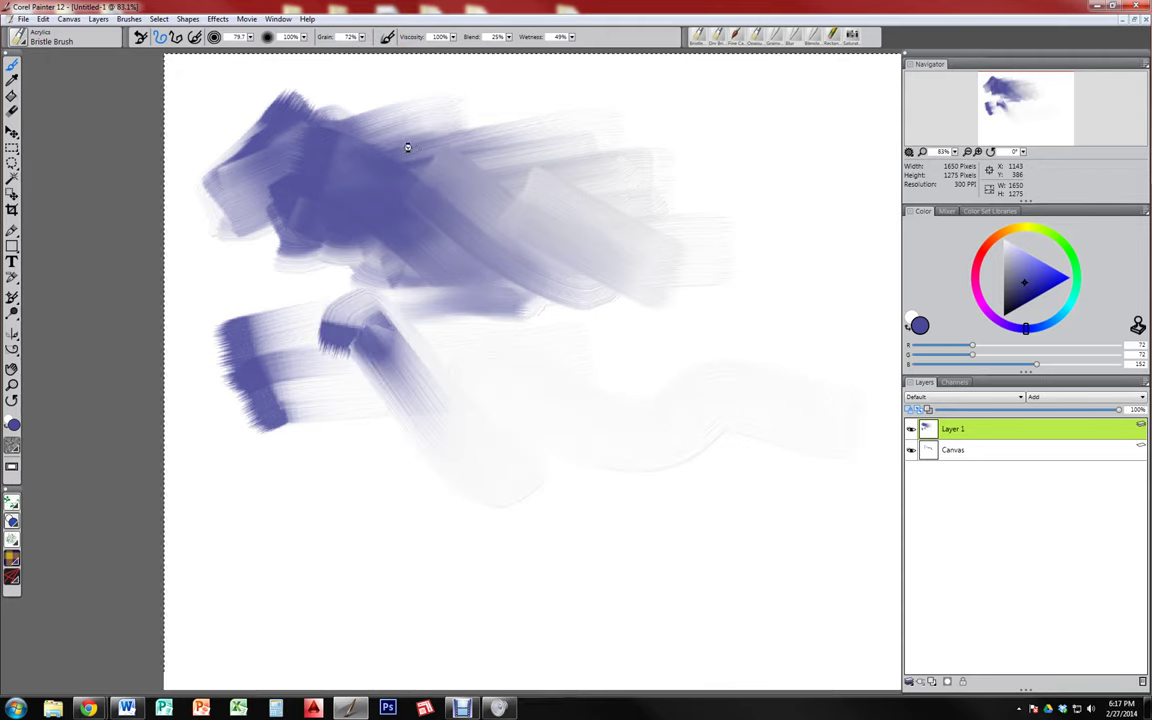
key(Delete)
Choose the Square Chalk variant from Chalk & Crayons and paint a very broad, S-shaped blue stroke down the canvas
click(20, 40)
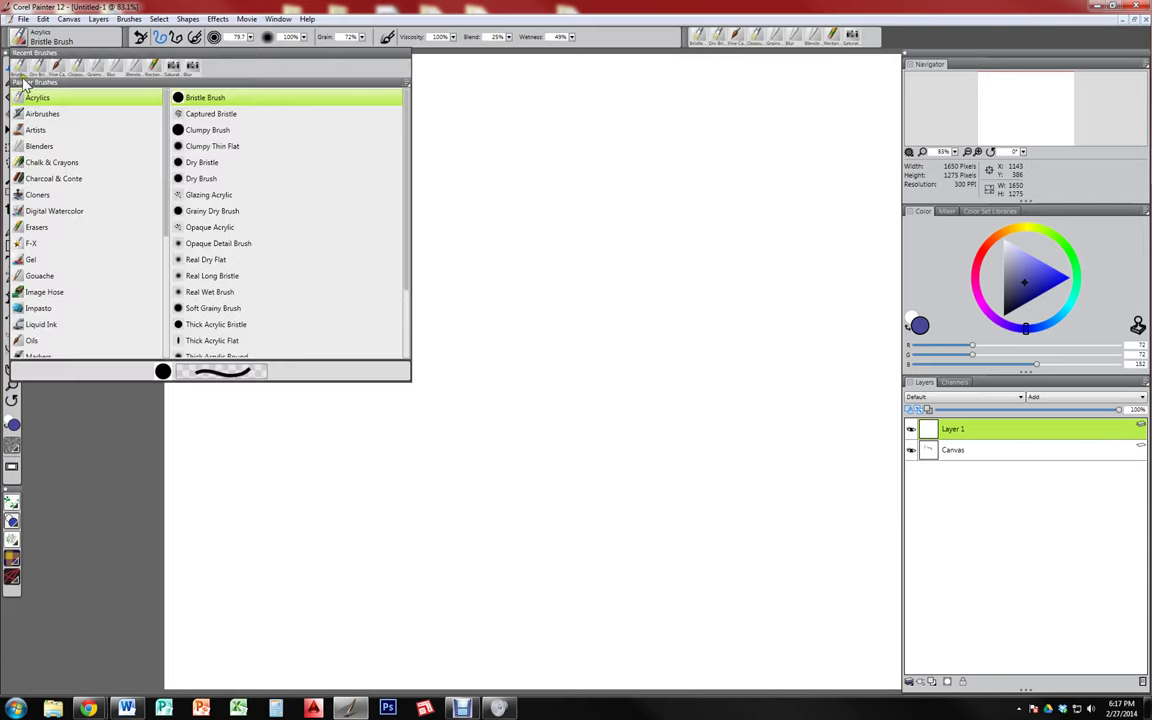
click(72, 164)
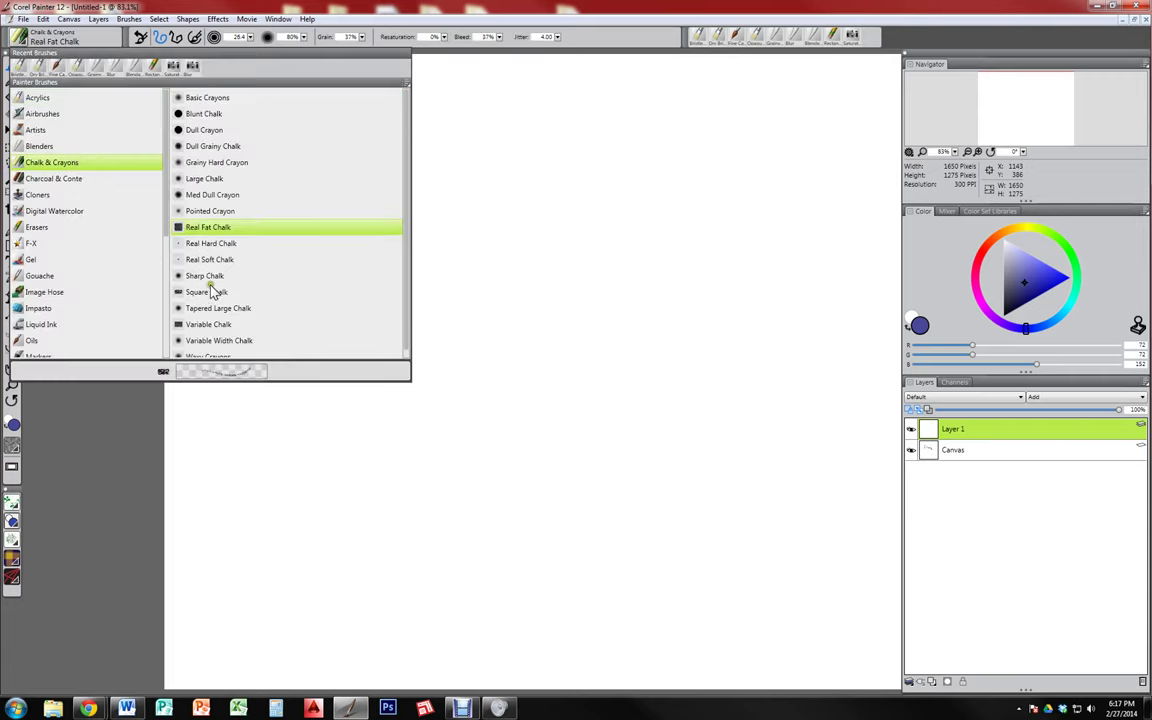
click(212, 291)
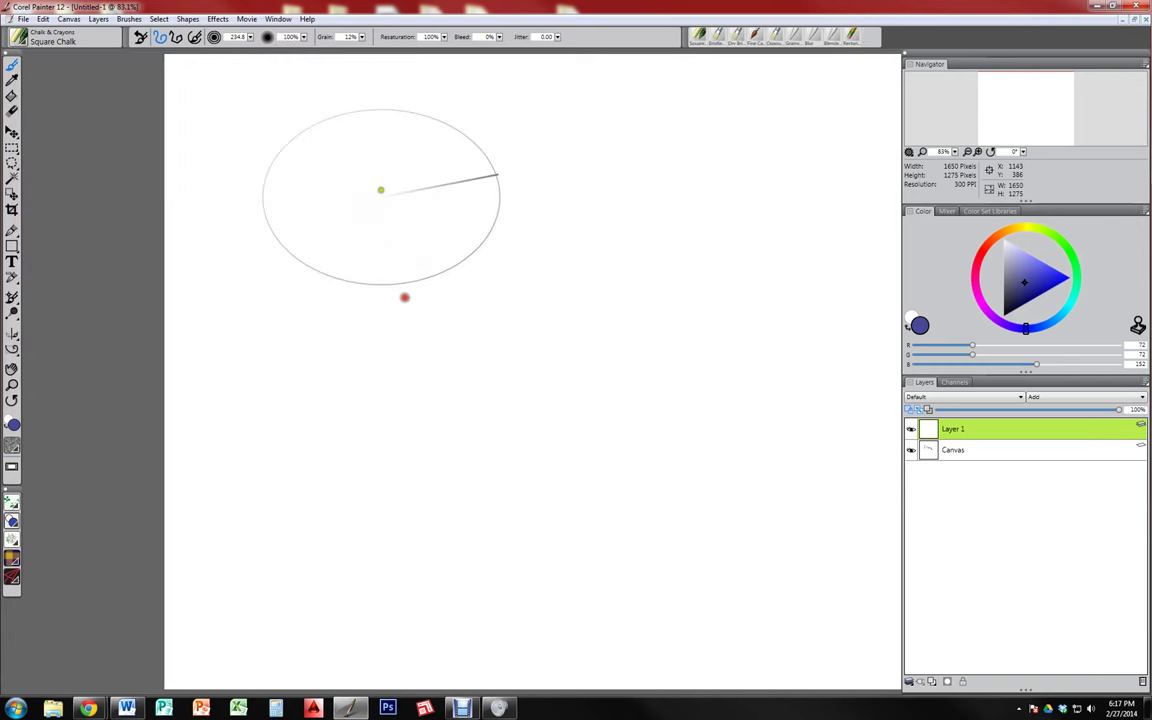
mouse_move(380, 190)
mouse_down()
mouse_move(399, 145)
mouse_move(514, 288)
mouse_move(435, 270)
mouse_move(648, 290)
mouse_move(620, 581)
mouse_move(540, 590)
mouse_up()
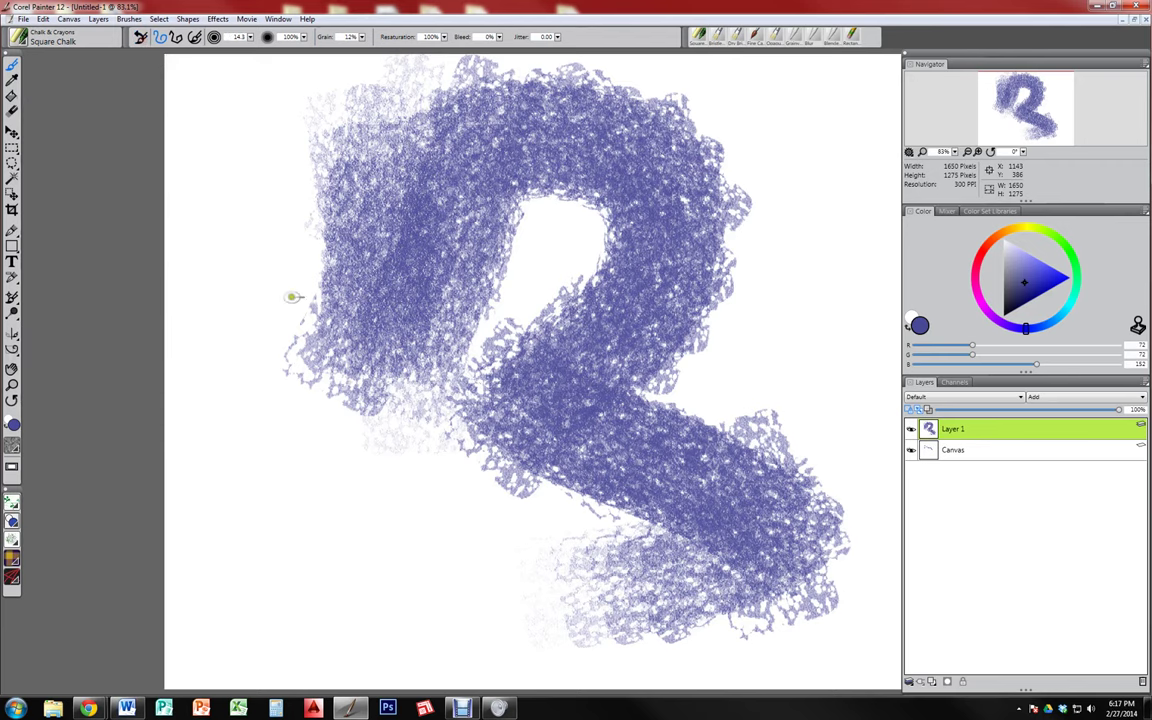
Undo the accidental floating of Layer 1's content and remove the broad chalk stroke from the layer
key(r)
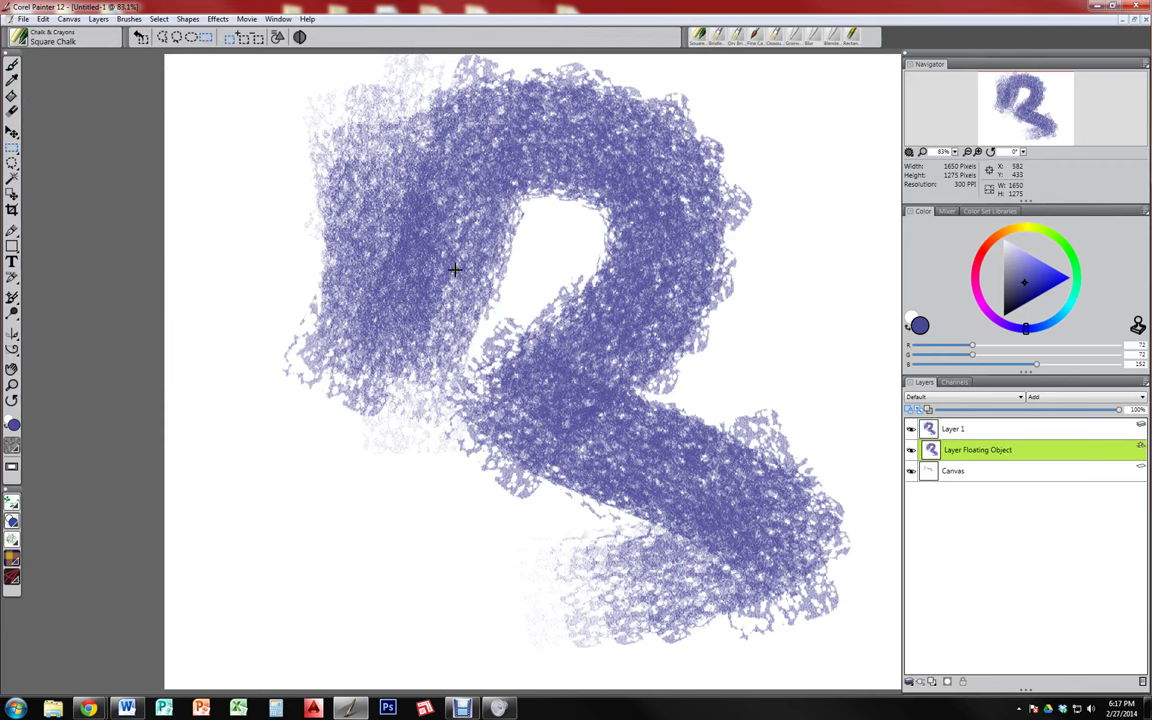
drag(449, 268, 462, 260)
key(ctrl+z)
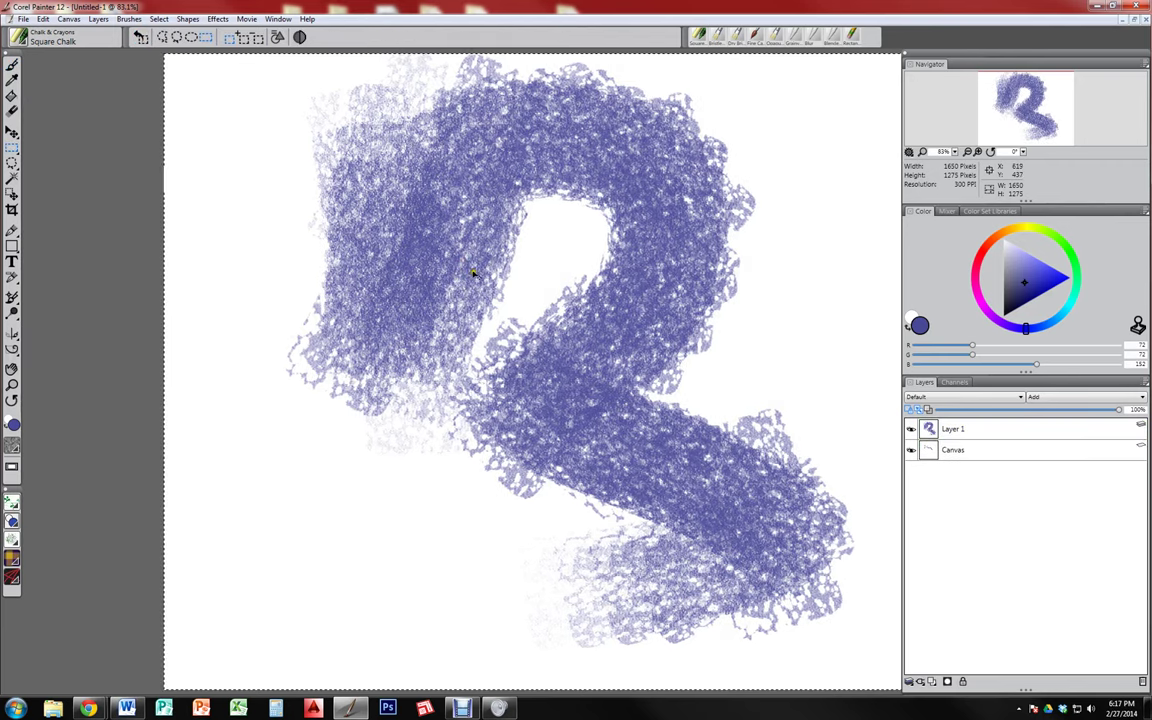
key(ctrl+z)
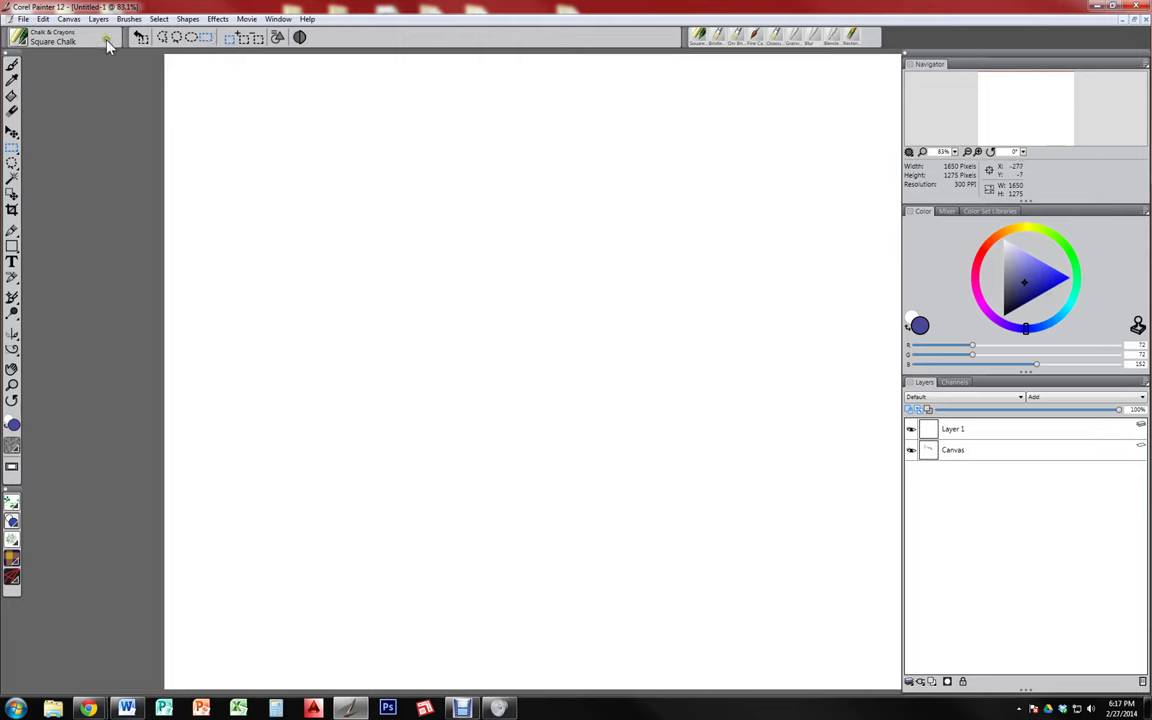
Paint a thin zigzag and a long thin vertical Square Chalk stroke at size 14.3 near the canvas's left edge
key(b)
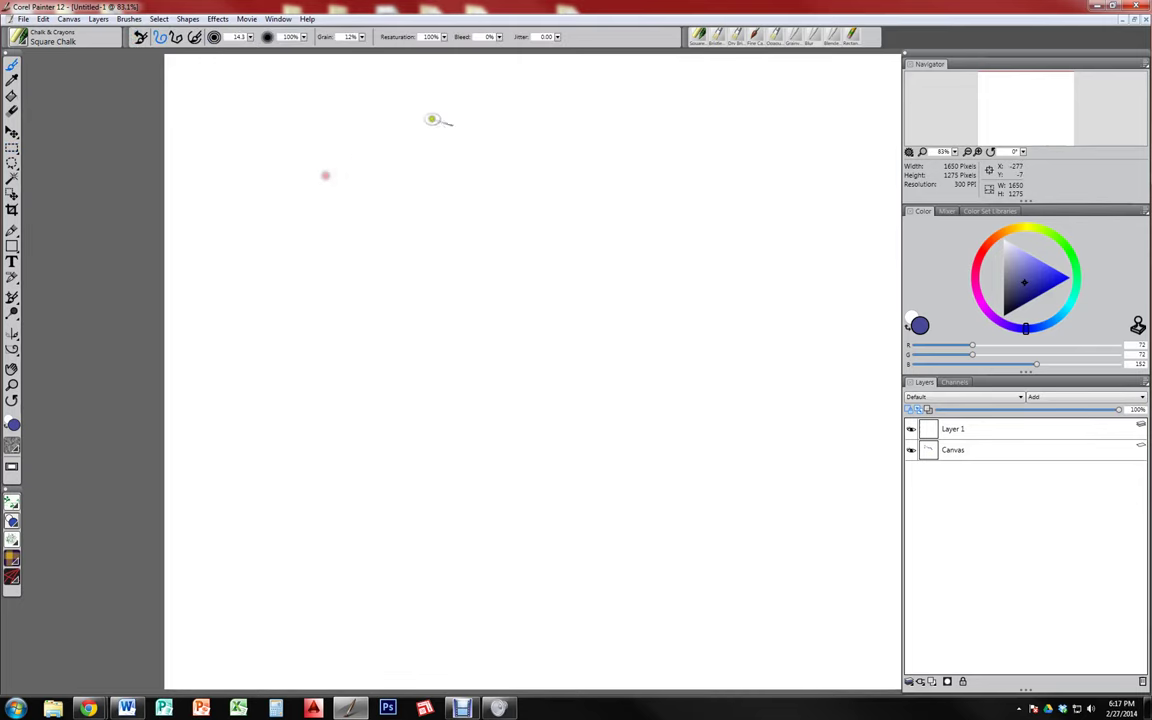
mouse_move(270, 130)
mouse_down()
mouse_move(298, 239)
mouse_move(355, 280)
mouse_up()
drag(276, 175, 286, 510)
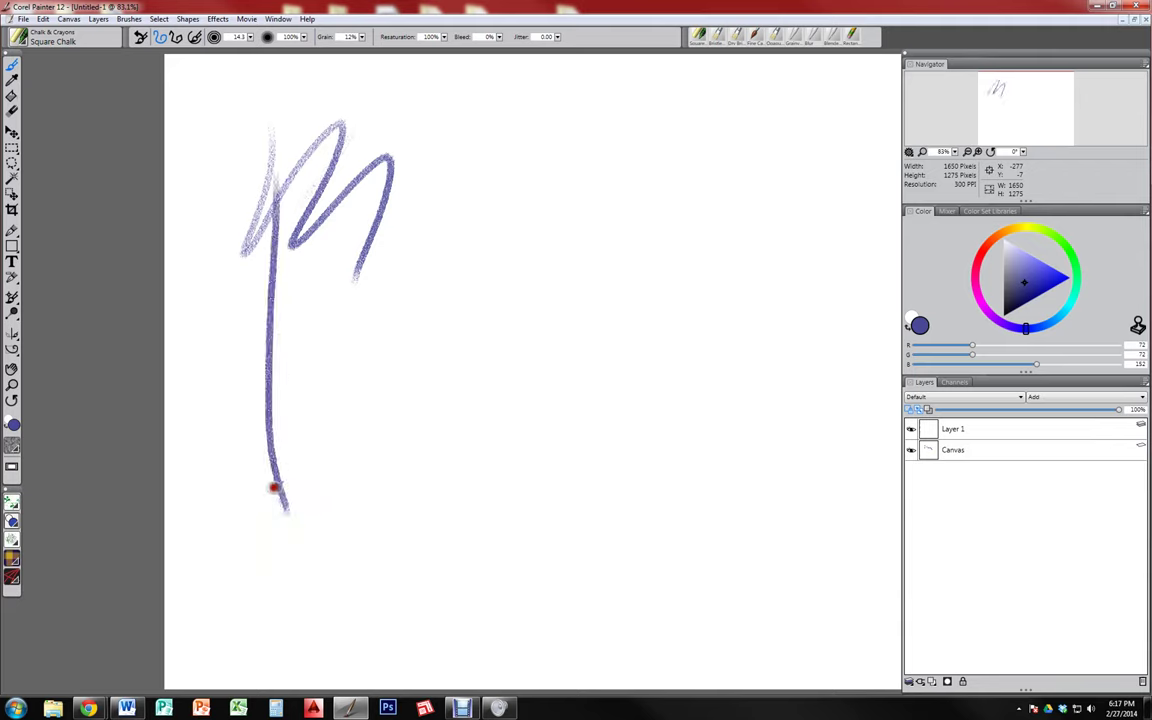
Paint two long downward chalk strokes beside the thin ones, the first at brush size 76.4 and the second at 222.3
ctrl+alt+drag(301, 402, 334, 378)
drag(345, 165, 432, 576)
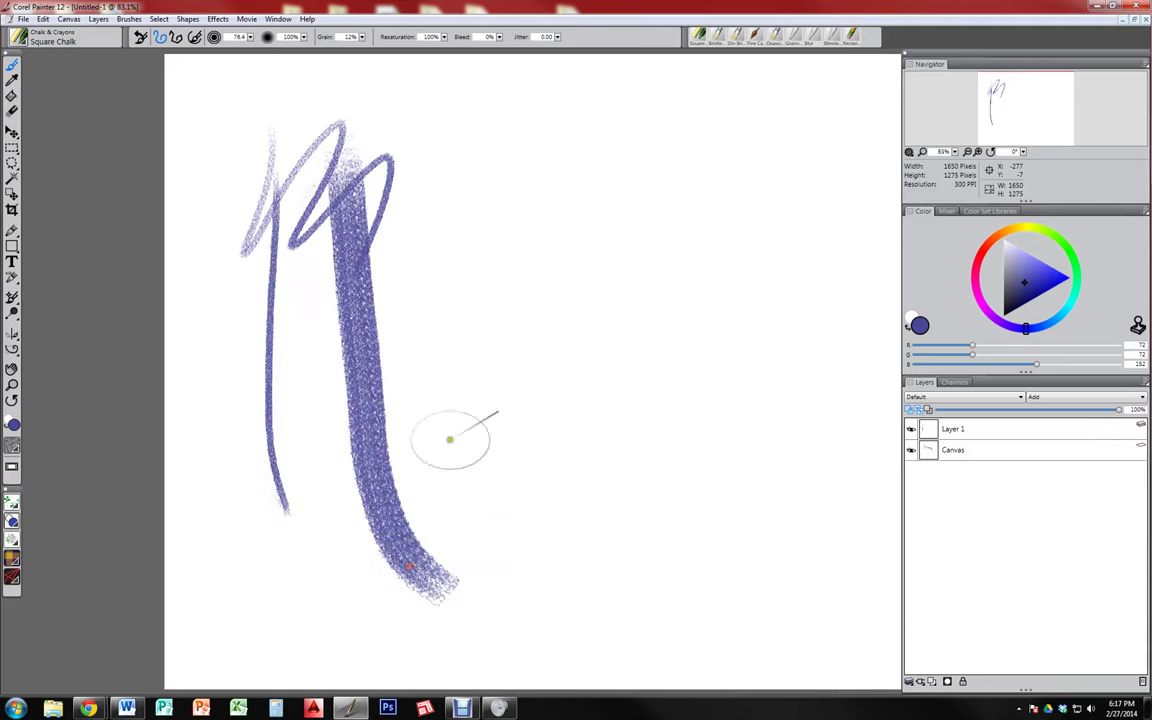
drag(373, 352, 470, 306)
drag(514, 195, 657, 614)
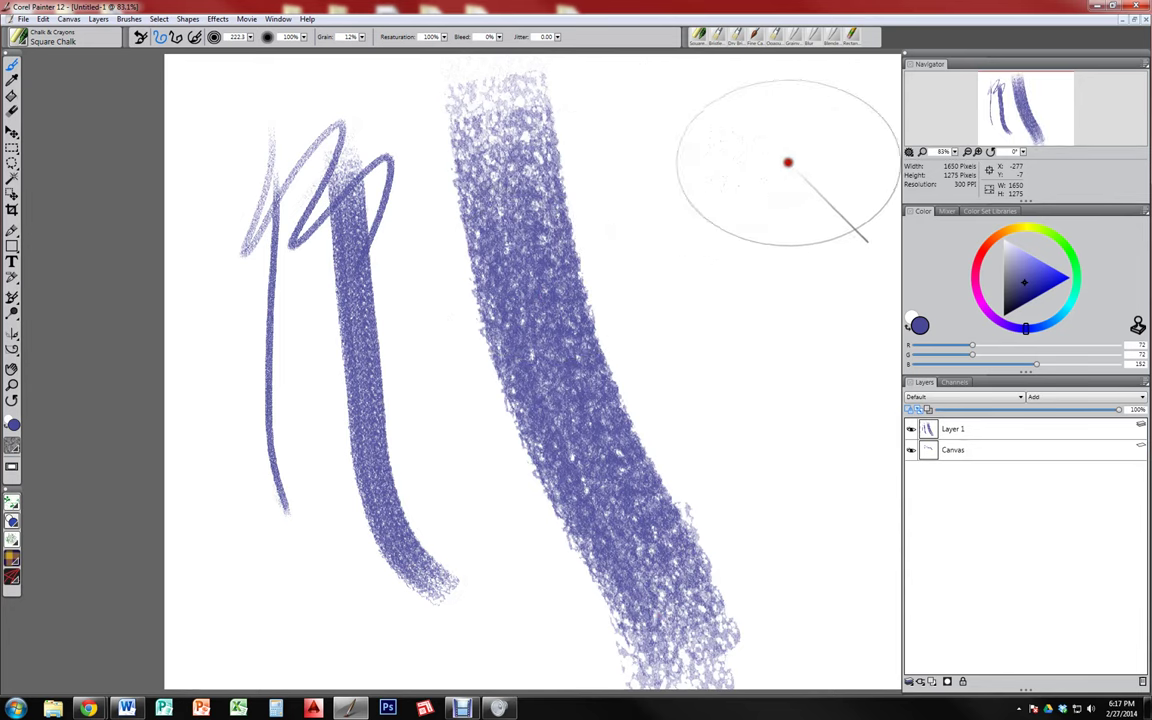
Lightly shade a grainy chalk patch on the canvas's upper right and another below it with a grid-patterned paper texture
mouse_move(789, 162)
mouse_down()
mouse_move(774, 190)
mouse_move(658, 231)
mouse_move(730, 254)
mouse_move(753, 167)
mouse_move(653, 149)
mouse_move(771, 211)
mouse_move(752, 167)
mouse_move(671, 118)
mouse_up()
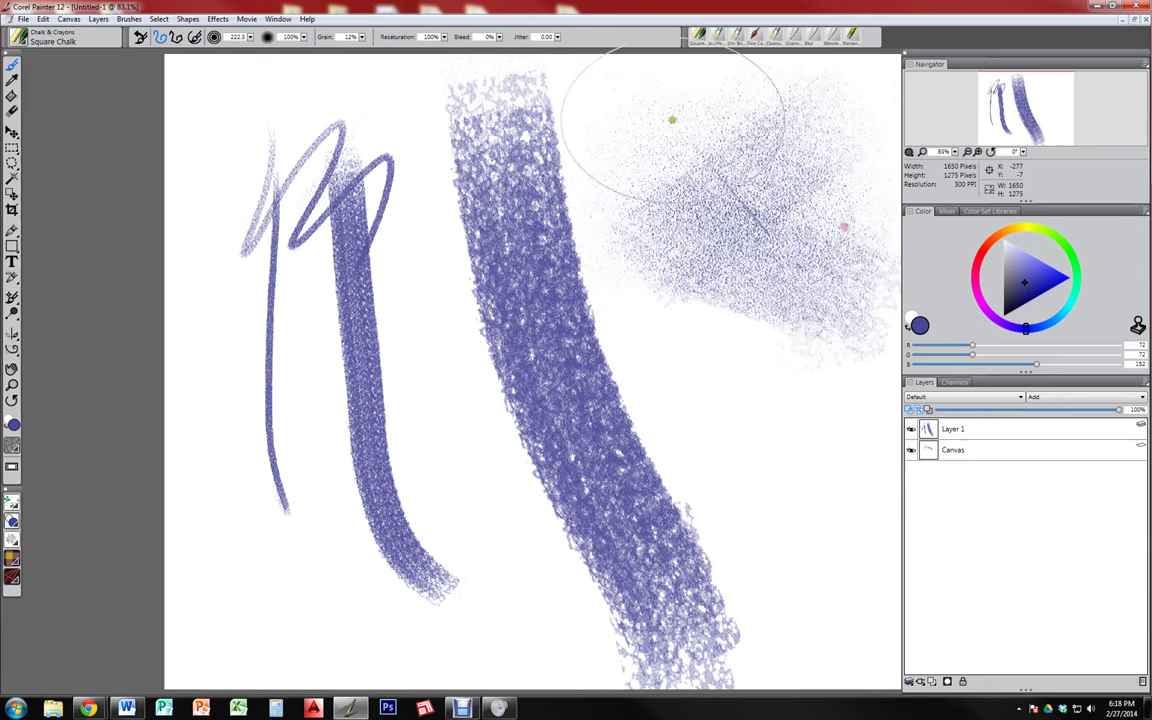
click(13, 446)
click(35, 478)
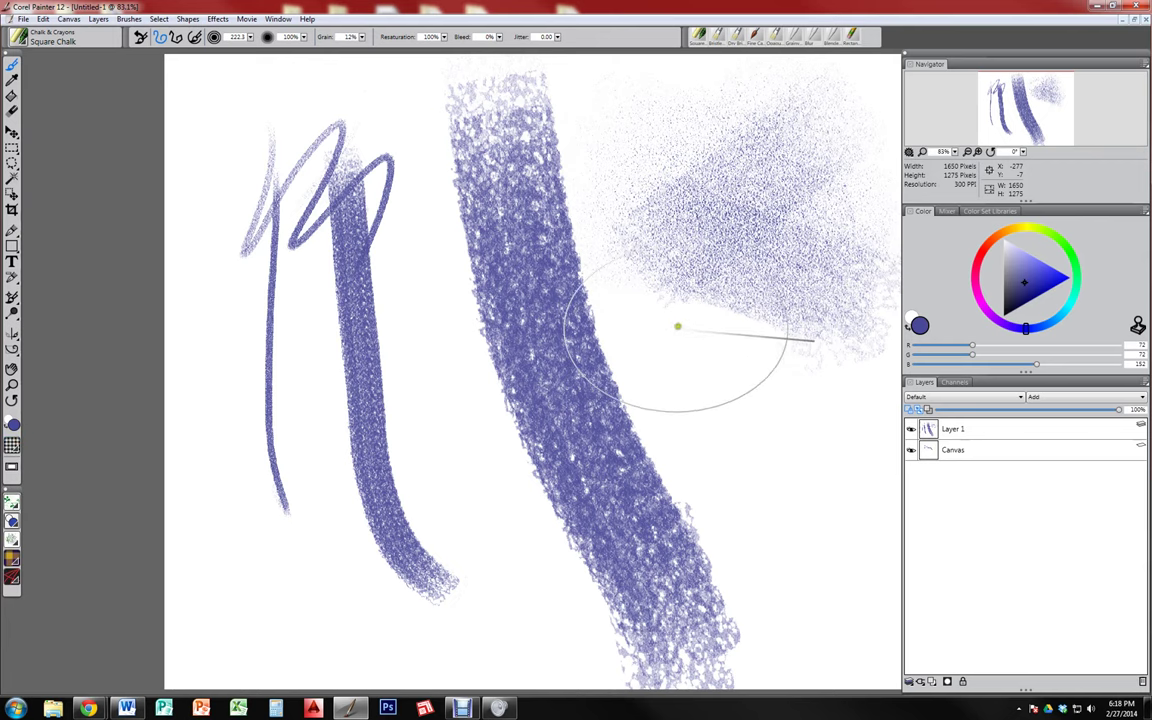
mouse_move(835, 447)
mouse_down()
mouse_move(762, 437)
mouse_move(696, 371)
mouse_move(699, 329)
mouse_move(919, 363)
mouse_move(713, 399)
mouse_move(701, 367)
mouse_move(793, 346)
mouse_move(760, 462)
mouse_up()
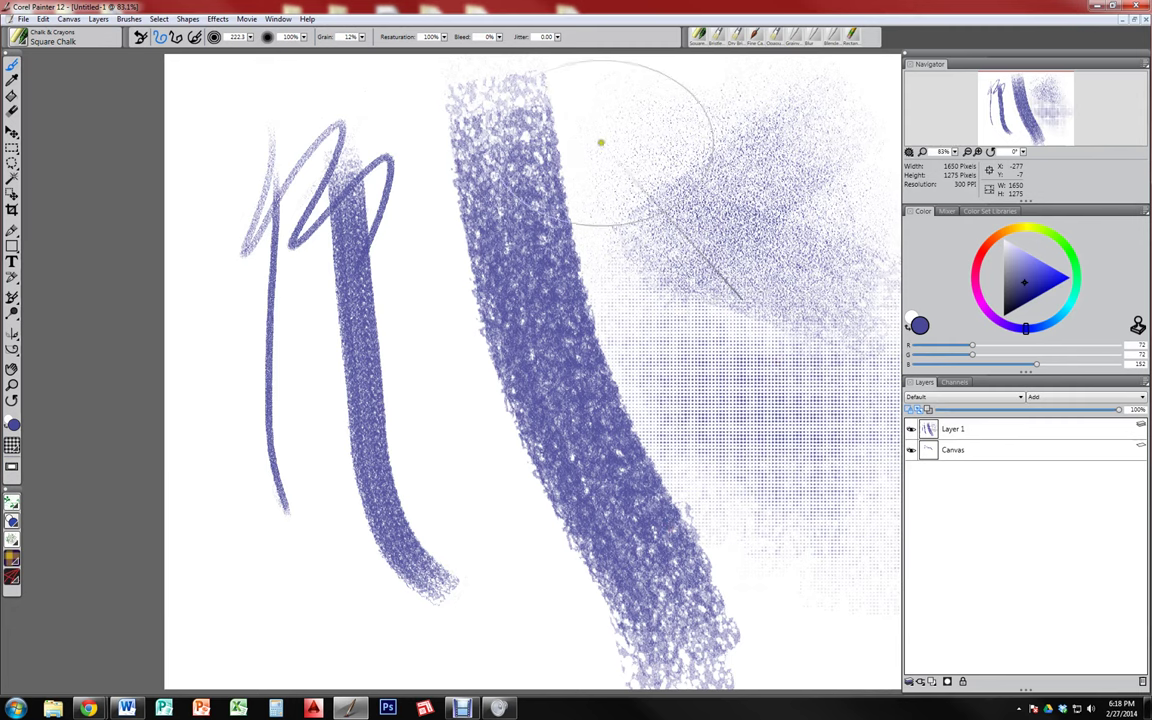
Switch from the grid pattern back to the previous paper texture, and clear Layer 1
click(12, 445)
click(22, 474)
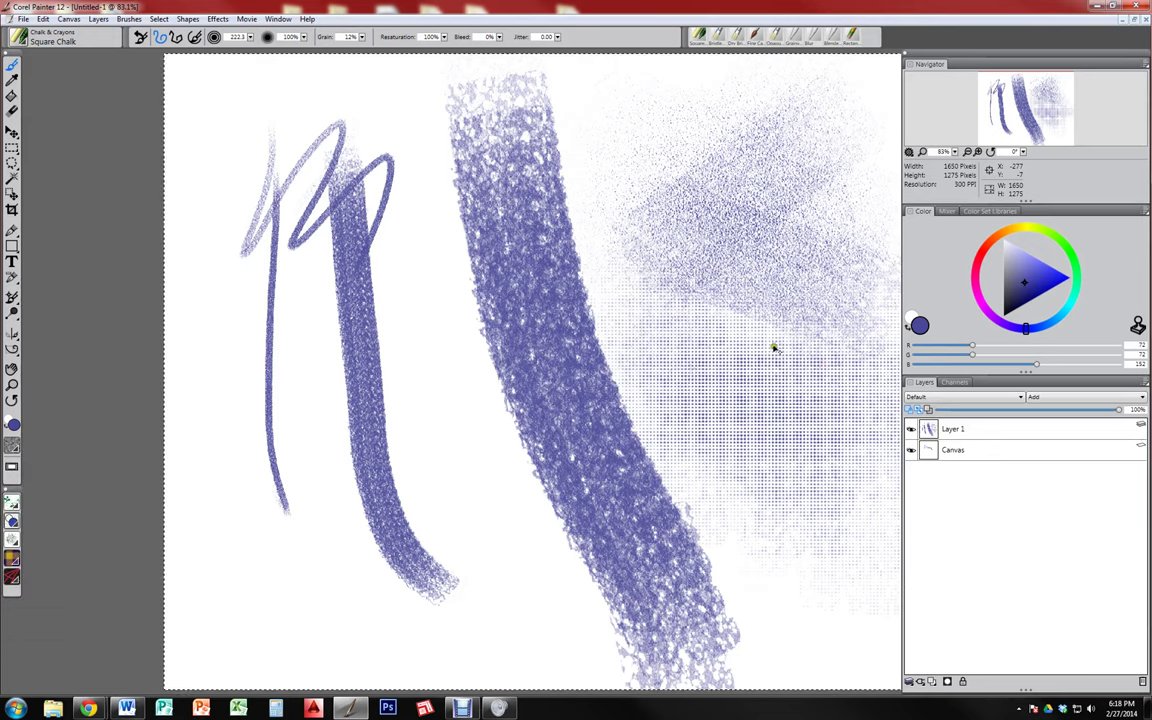
key(BackSpace)
key(ctrl+d)
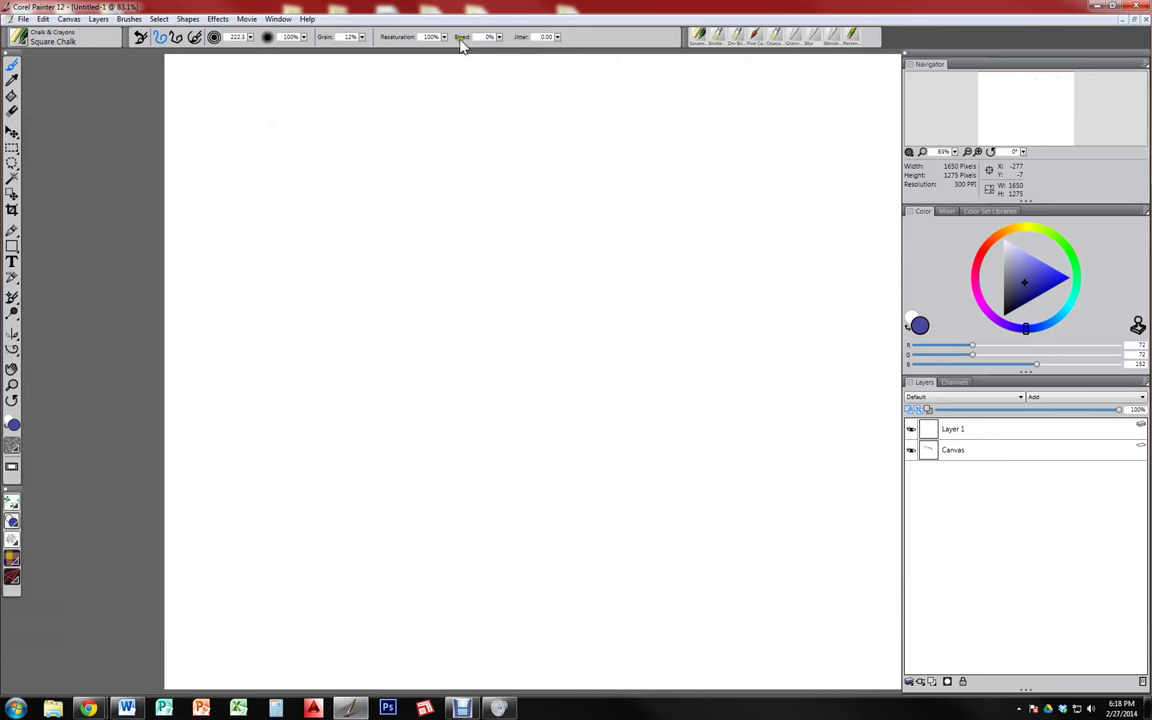
Set the brush size to 141 and lightly shade a chalk patch at 12% Grain in the canvas's upper-left corner
click(430, 37)
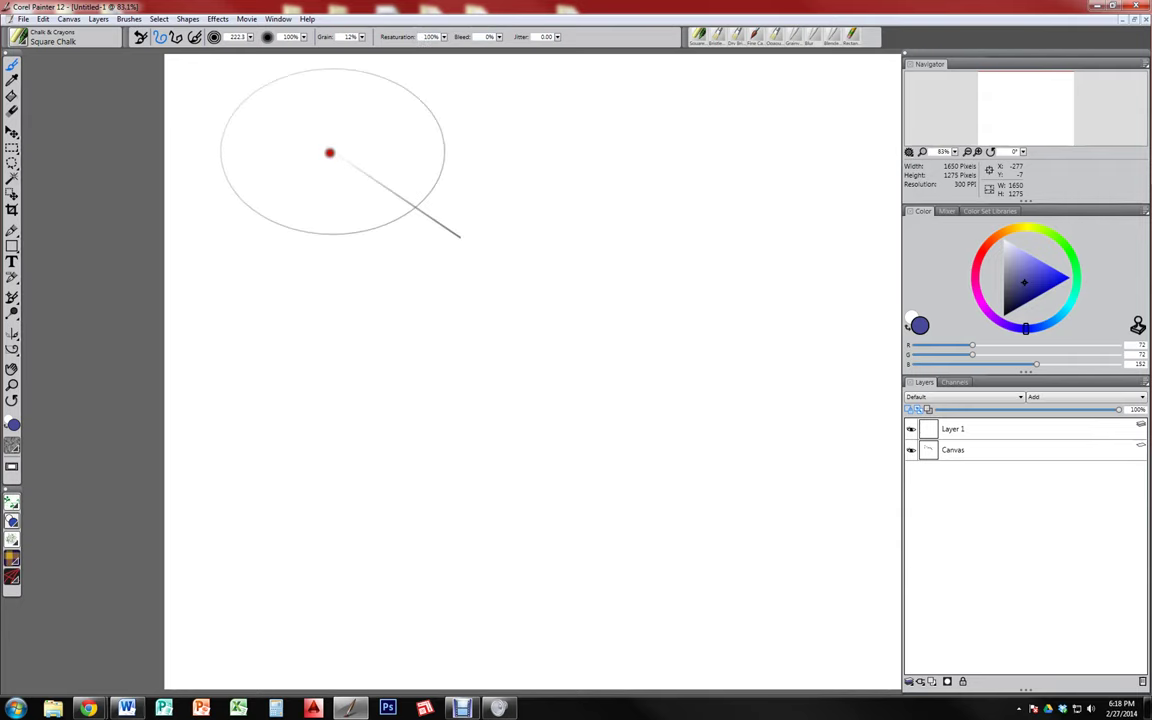
key(ctrl+alt)
drag(365, 206, 432, 190)
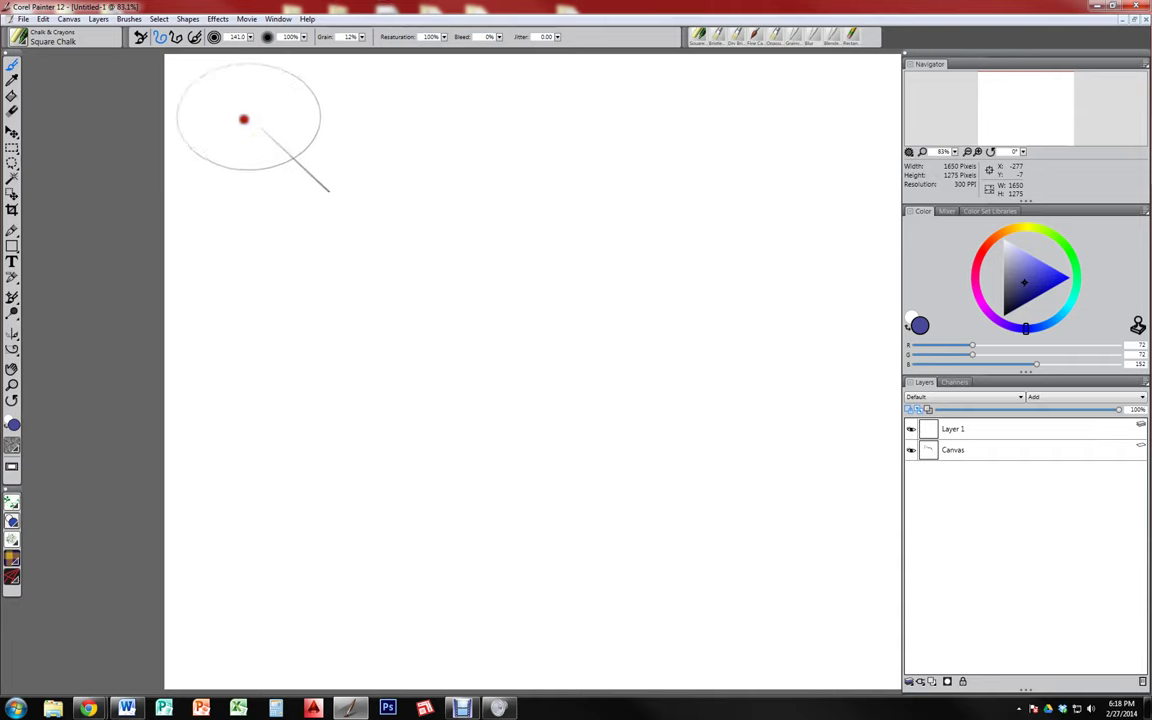
mouse_move(243, 119)
mouse_down()
mouse_move(280, 98)
mouse_move(198, 183)
mouse_move(237, 314)
mouse_up()
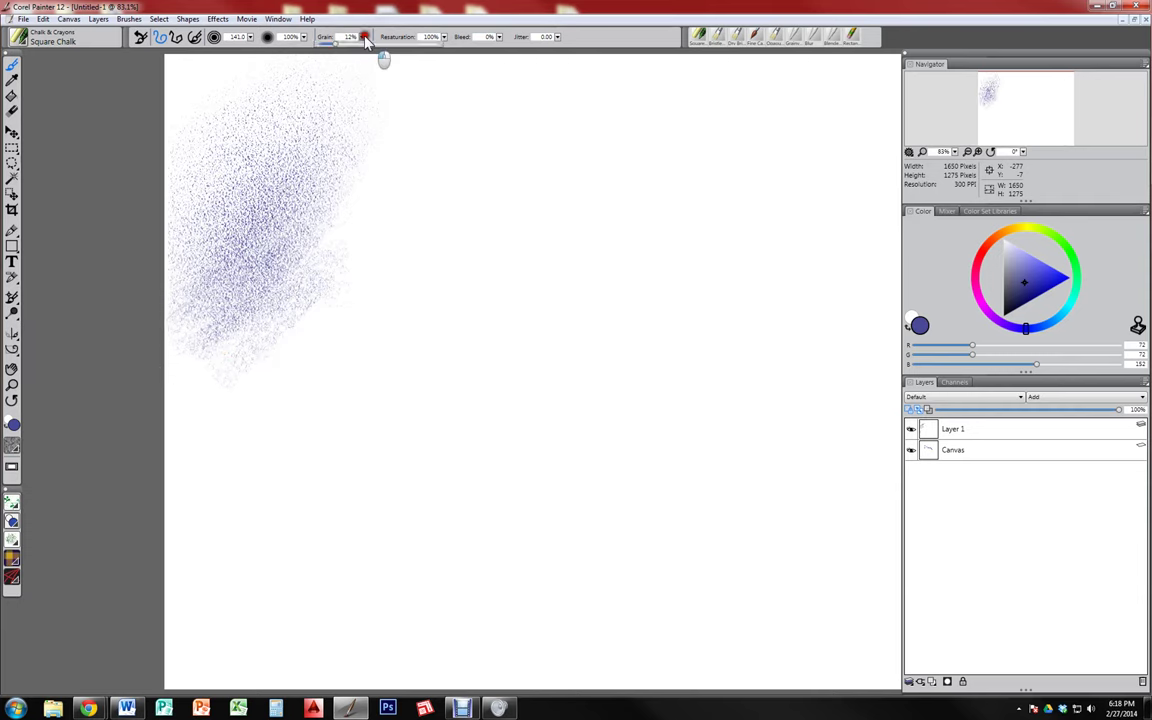
Shade three more chalk patches toward the canvas's right edge with increasing Grain, the second at 54% and the last densely at 100%
drag(352, 46, 364, 47)
mouse_move(378, 90)
mouse_down()
mouse_move(391, 121)
mouse_move(386, 113)
mouse_move(362, 216)
mouse_move(357, 288)
mouse_move(500, 311)
mouse_up()
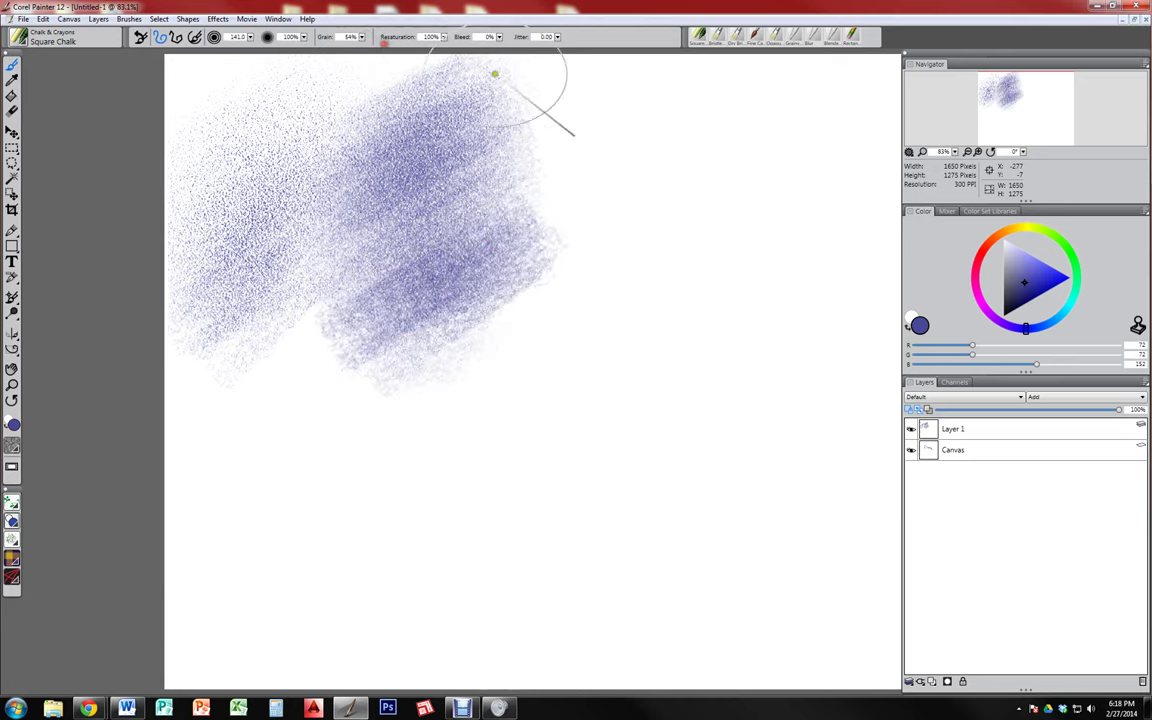
mouse_move(640, 82)
mouse_down()
mouse_move(625, 139)
mouse_move(698, 183)
mouse_move(684, 355)
mouse_up()
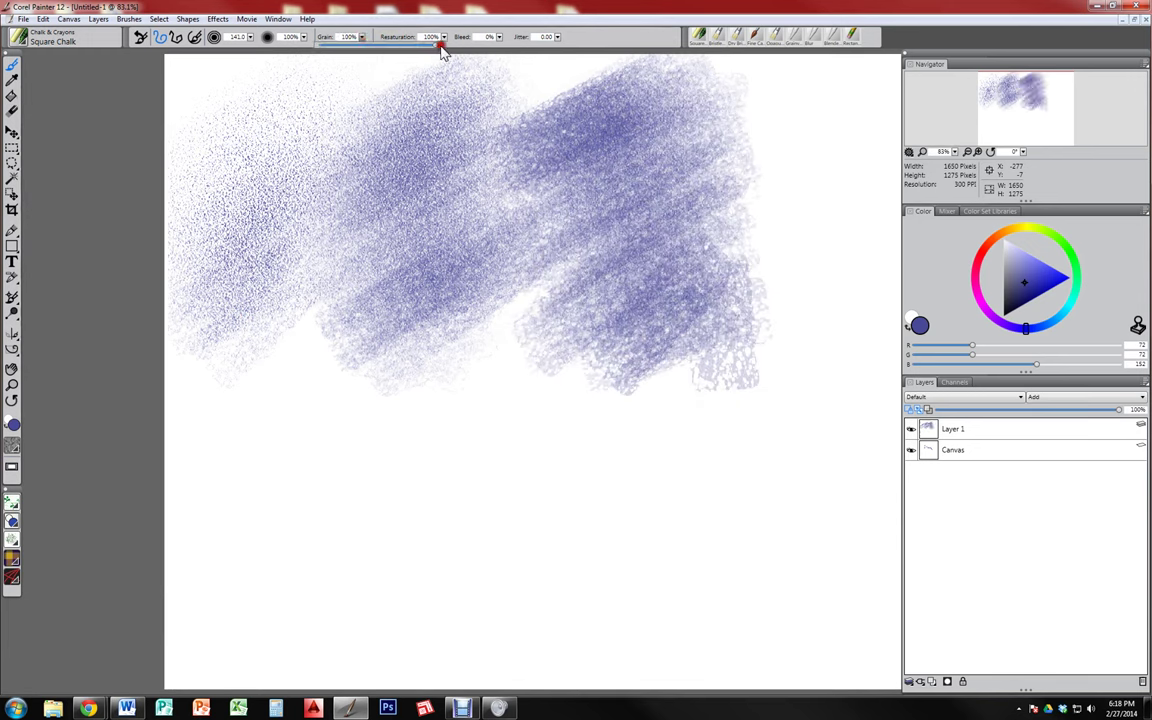
click(775, 113)
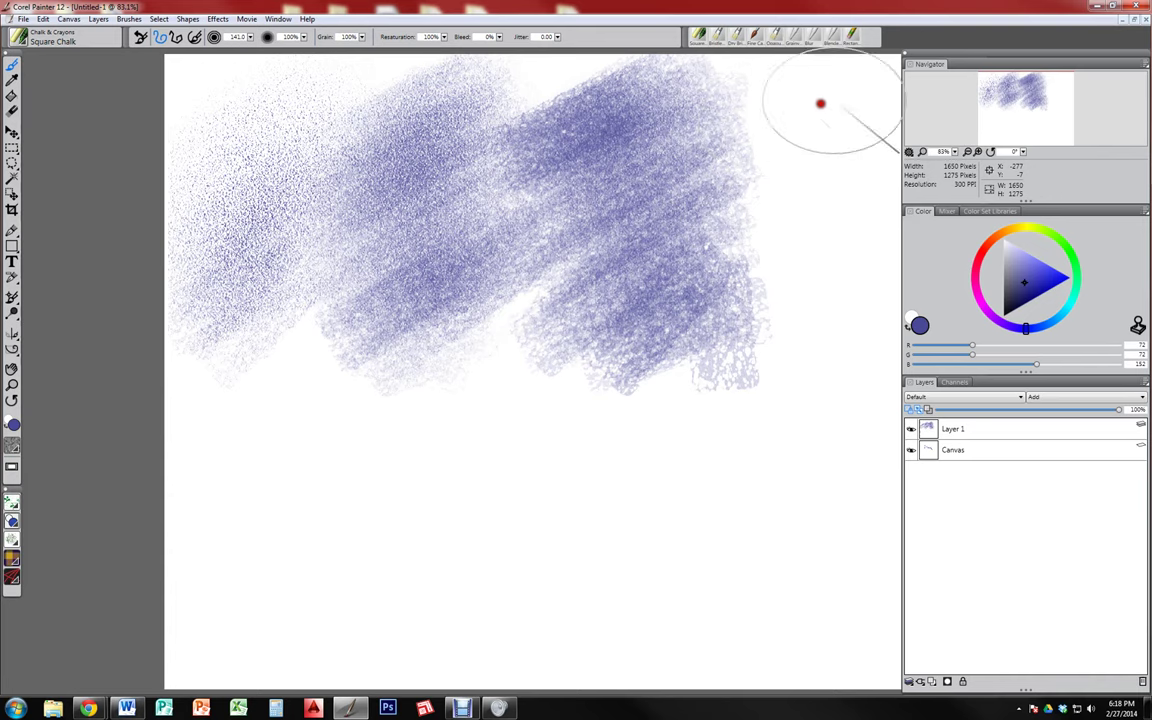
mouse_move(774, 198)
mouse_down()
mouse_move(782, 152)
mouse_move(741, 143)
mouse_move(790, 187)
mouse_move(745, 240)
mouse_move(740, 286)
mouse_move(808, 311)
mouse_move(846, 355)
mouse_up()
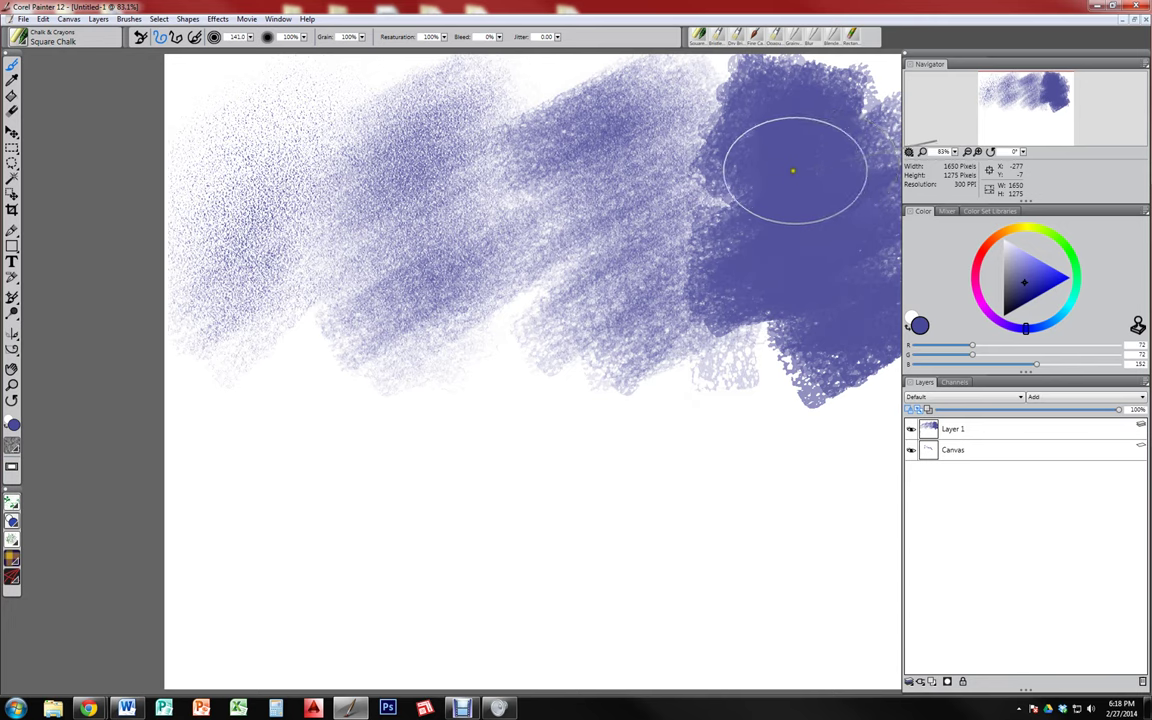
Paint a solid chalk patch at 1% Grain on the canvas's lower right and a dense one at 13% Grain on the lower left
mouse_move(757, 177)
mouse_down()
mouse_move(789, 342)
mouse_move(817, 320)
mouse_move(746, 453)
mouse_move(762, 394)
mouse_move(748, 450)
mouse_move(828, 465)
mouse_move(812, 445)
mouse_move(701, 399)
mouse_up()
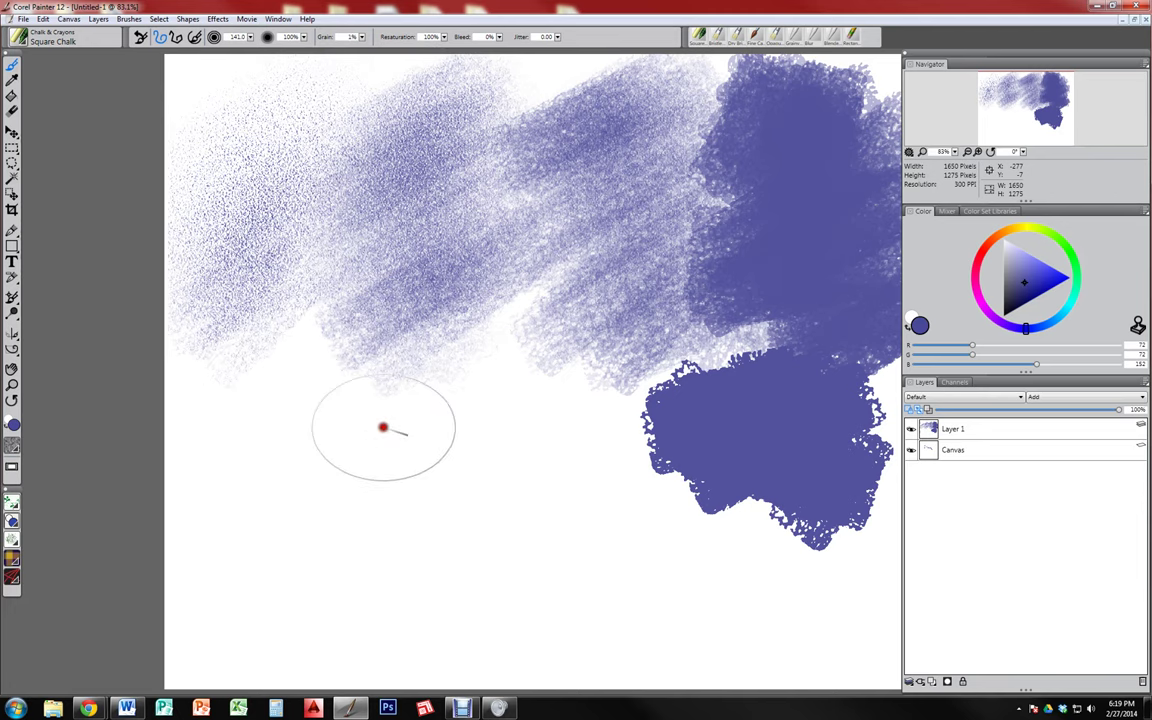
click(359, 45)
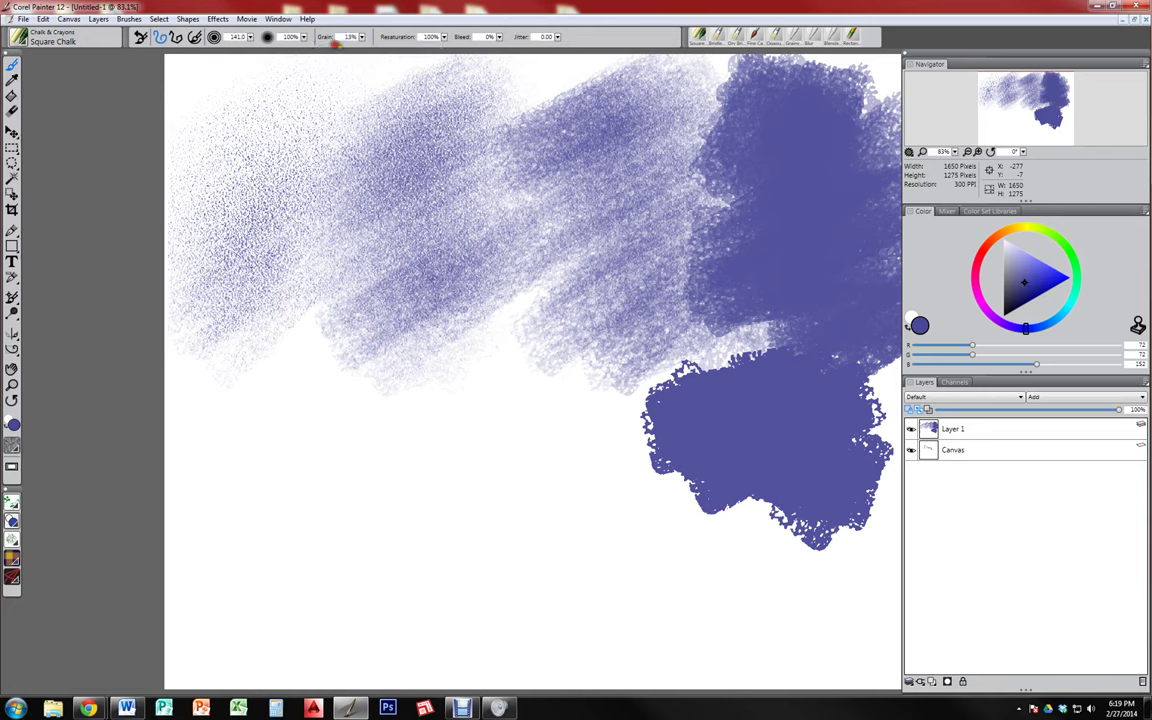
mouse_move(347, 419)
mouse_down()
mouse_move(296, 419)
mouse_move(342, 440)
mouse_move(313, 395)
mouse_move(417, 429)
mouse_move(399, 489)
mouse_move(355, 553)
mouse_move(401, 576)
mouse_move(373, 432)
mouse_up()
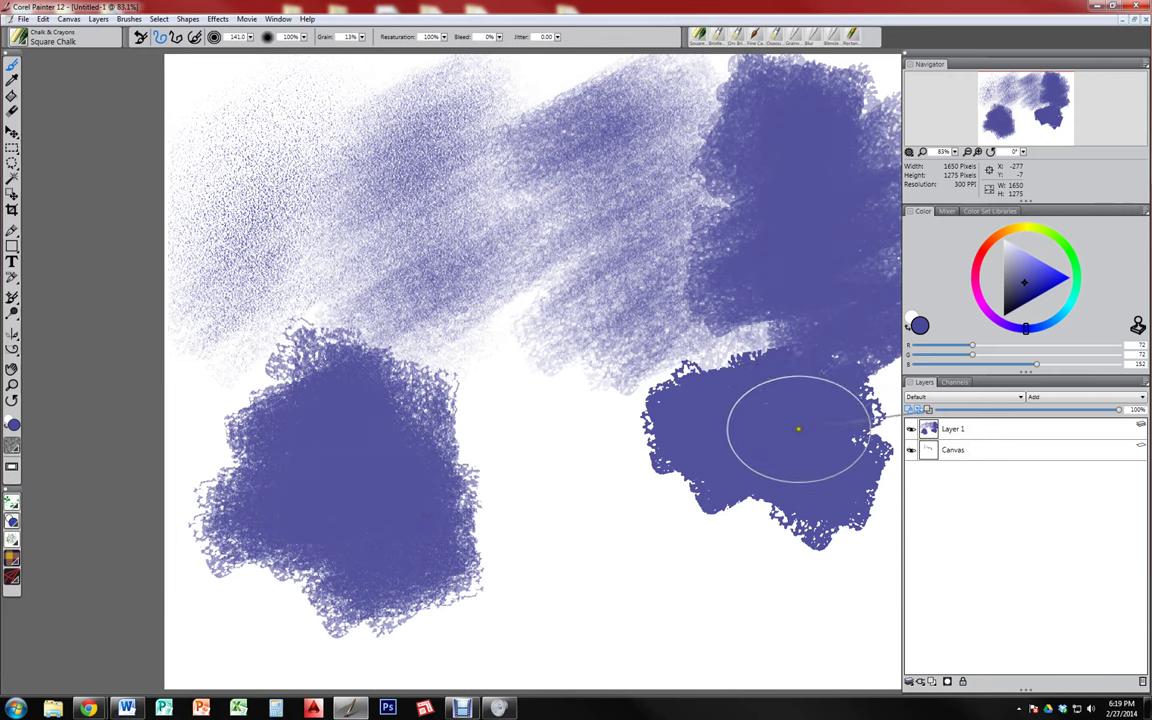
Examine the edges and grain texture of the two lower chalk patches up close, comparing one with the other
key(ctrl+plus)
key(ctrl+plus)
drag(836, 476, 240, 334)
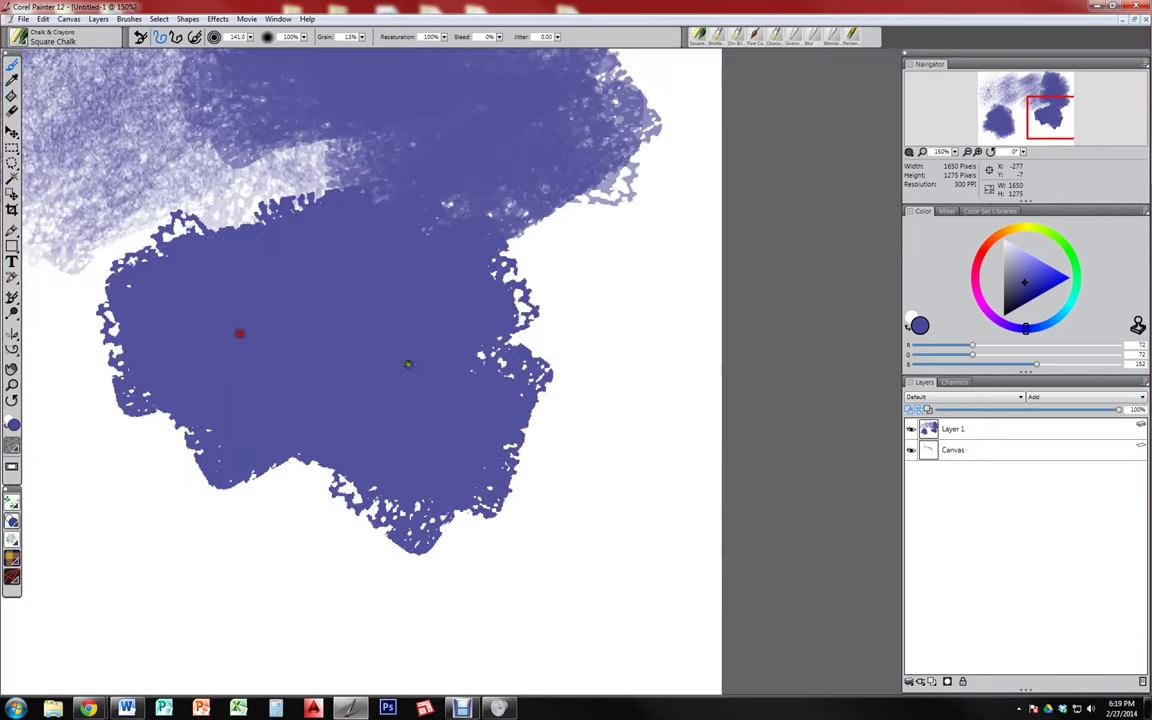
drag(408, 364, 586, 458)
drag(236, 491, 681, 491)
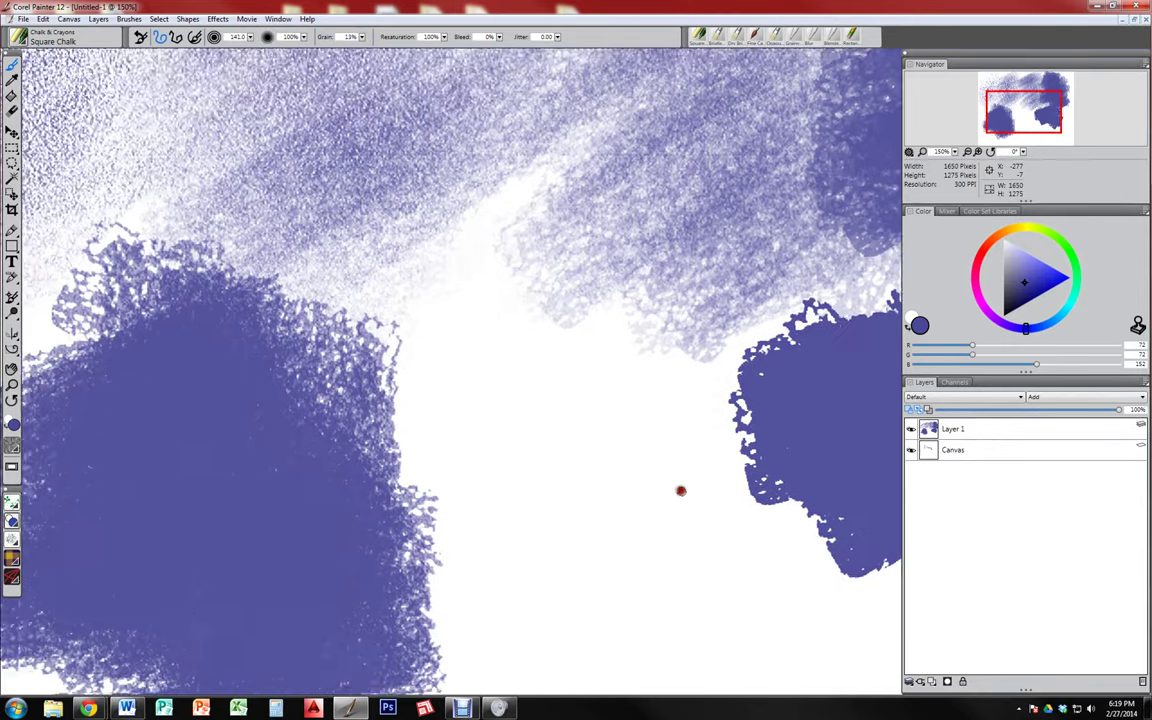
mouse_move(436, 496)
mouse_down()
mouse_move(761, 384)
mouse_move(835, 400)
mouse_up()
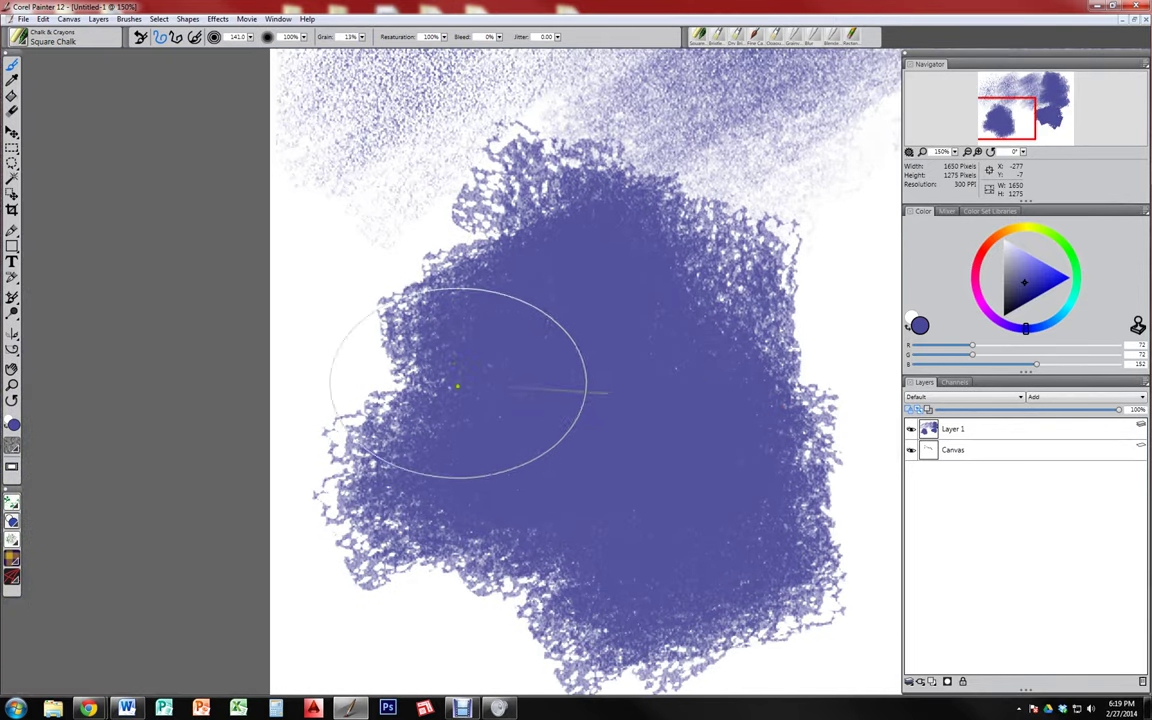
mouse_move(457, 385)
mouse_down()
mouse_move(569, 477)
mouse_move(549, 448)
mouse_move(692, 462)
mouse_move(656, 452)
mouse_up()
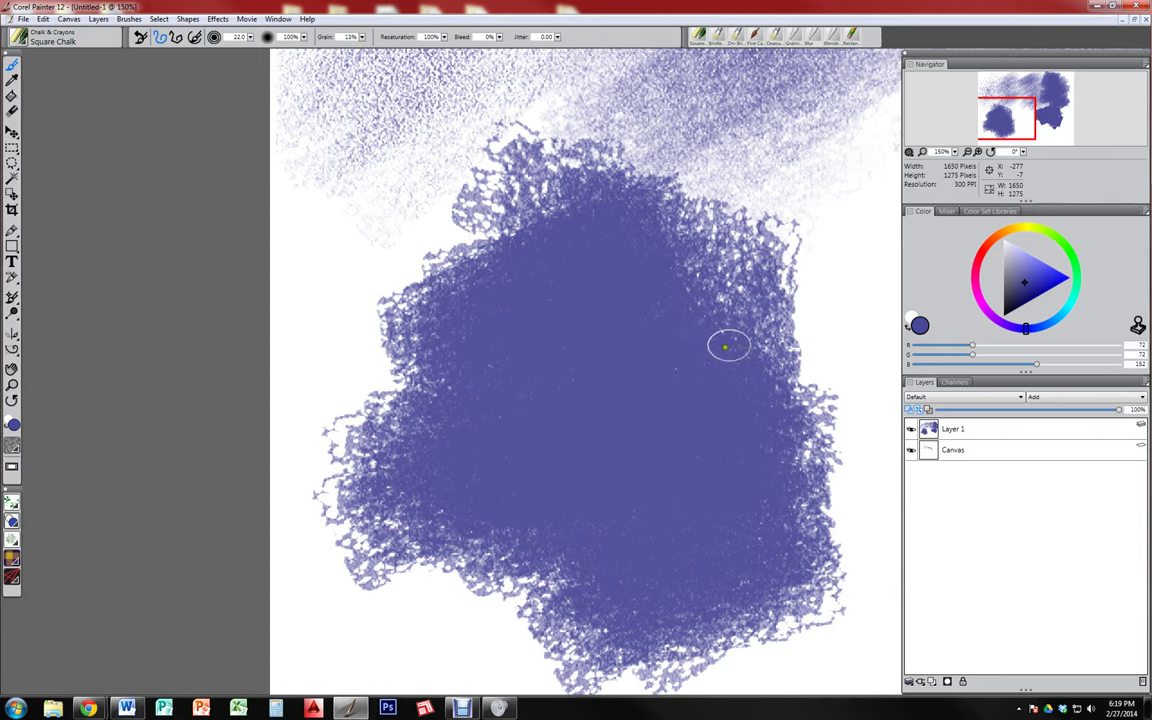
drag(663, 379, 557, 311)
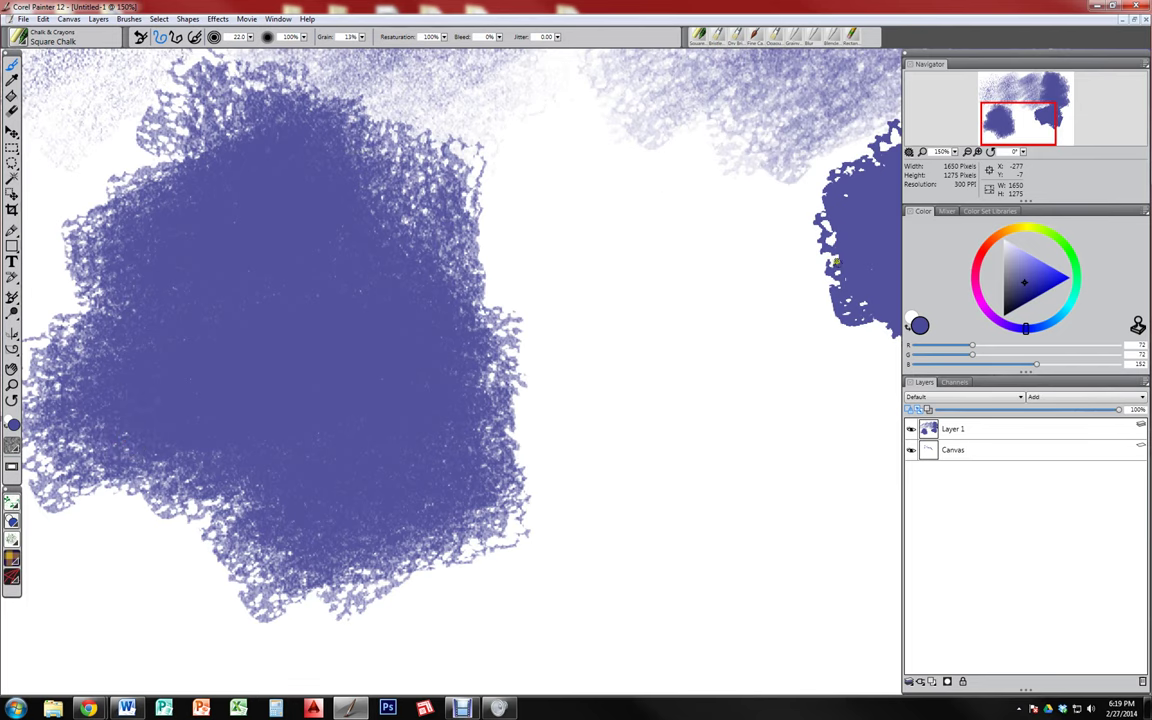
drag(835, 262, 381, 397)
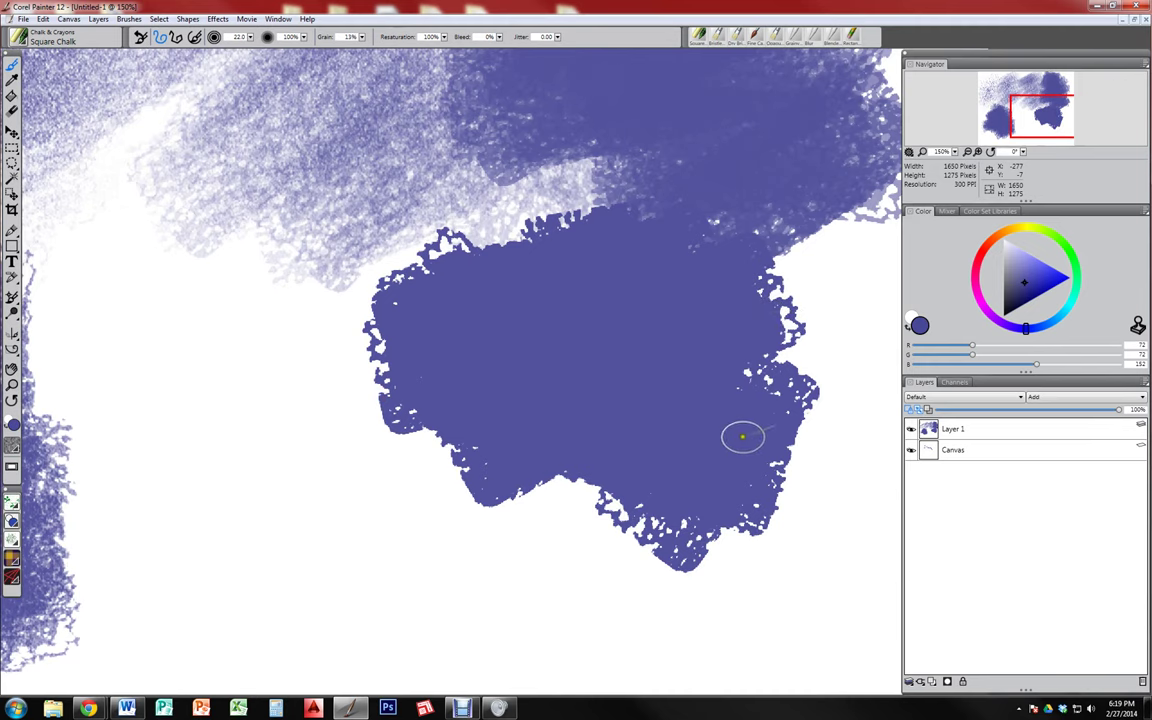
Clear all the chalk patches from Layer 1
key(ctrl+0)
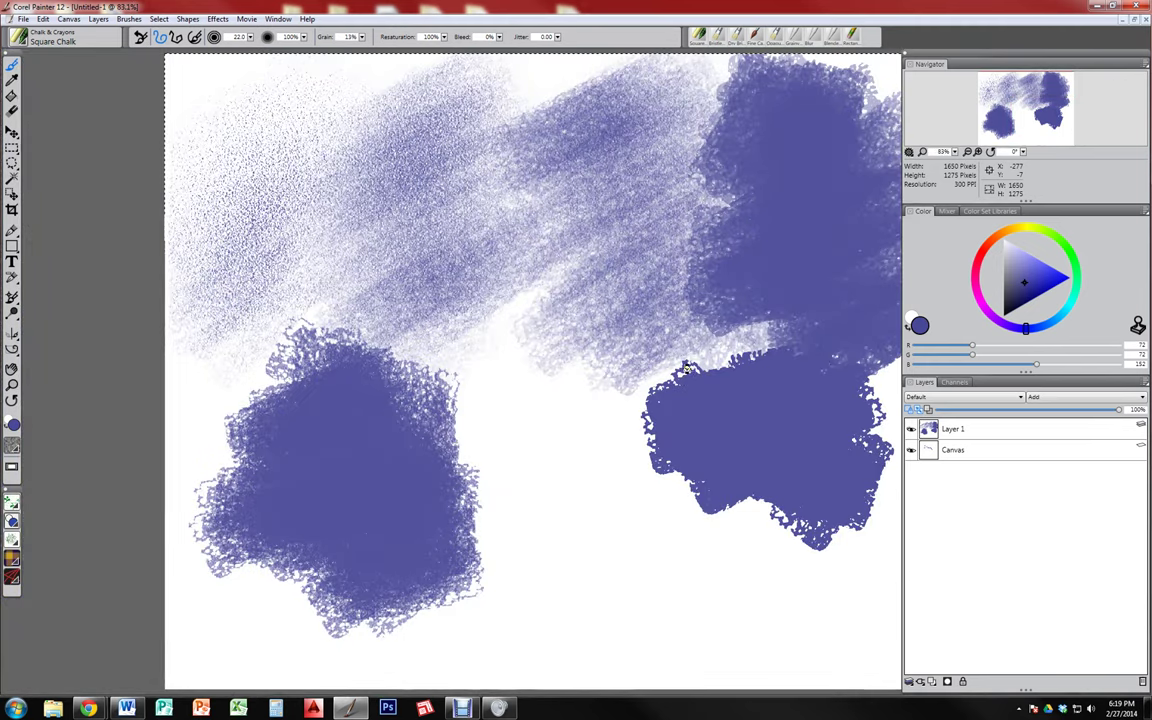
key(Delete)
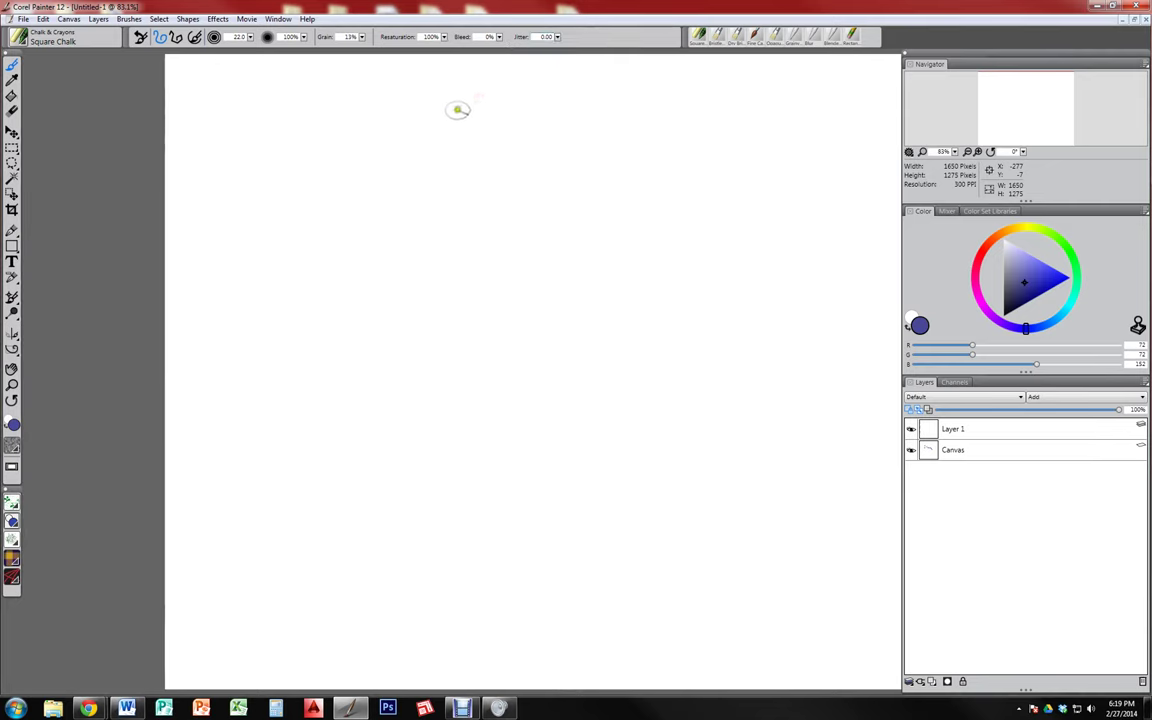
Set the chalk brush size to 45.2 and paint a continuous zigzag stroke across the upper part of the canvas
drag(399, 149, 418, 140)
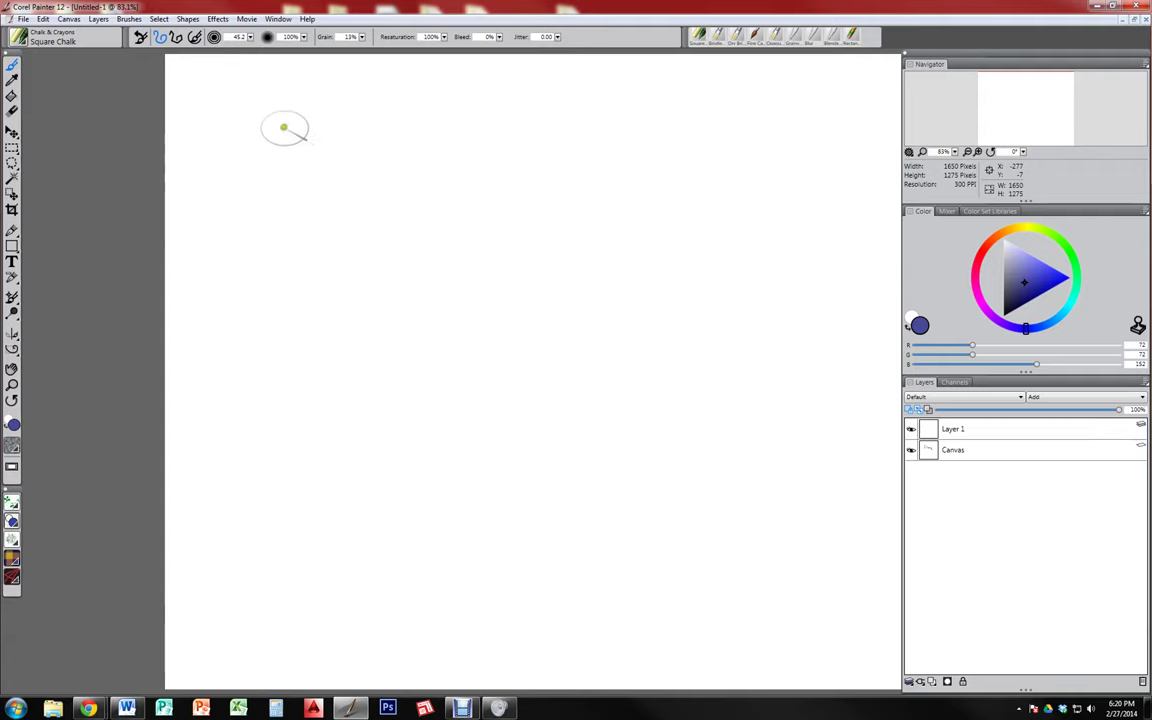
mouse_move(323, 176)
mouse_down()
mouse_move(267, 242)
mouse_move(275, 224)
mouse_move(504, 183)
mouse_move(612, 251)
mouse_move(862, 245)
mouse_move(812, 258)
mouse_up()
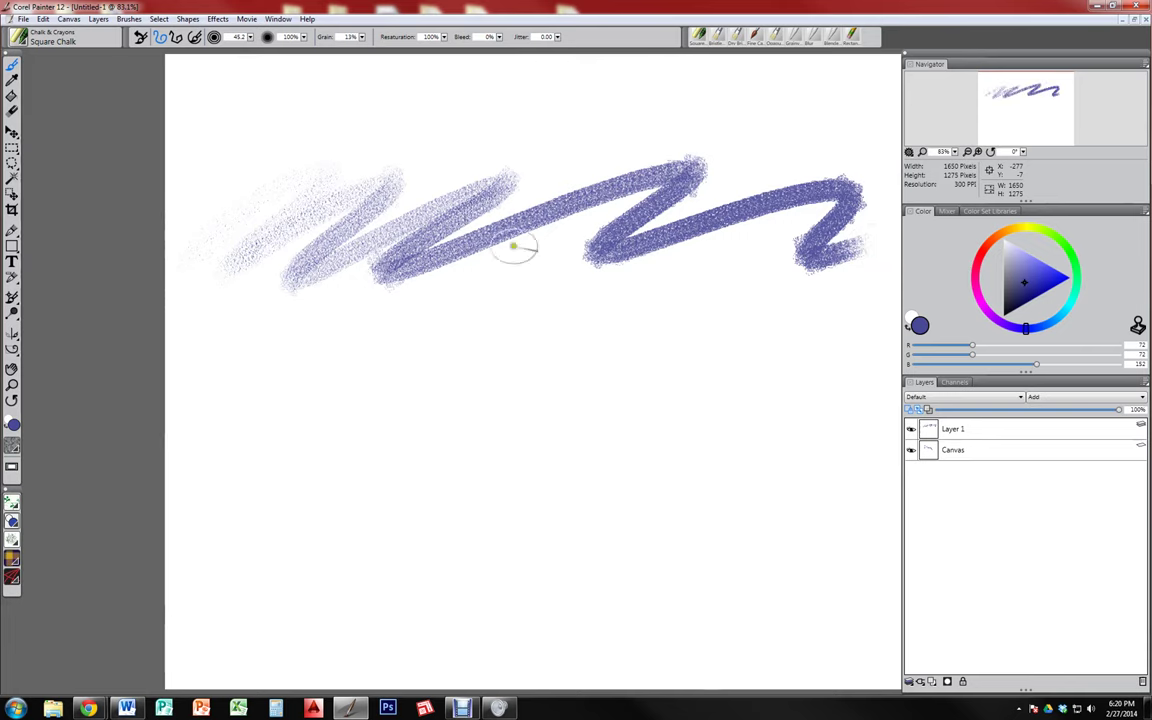
Set the Jitter to 4.00 and scatter blue chalk dabs over the whole canvas until it is mostly covered
click(556, 38)
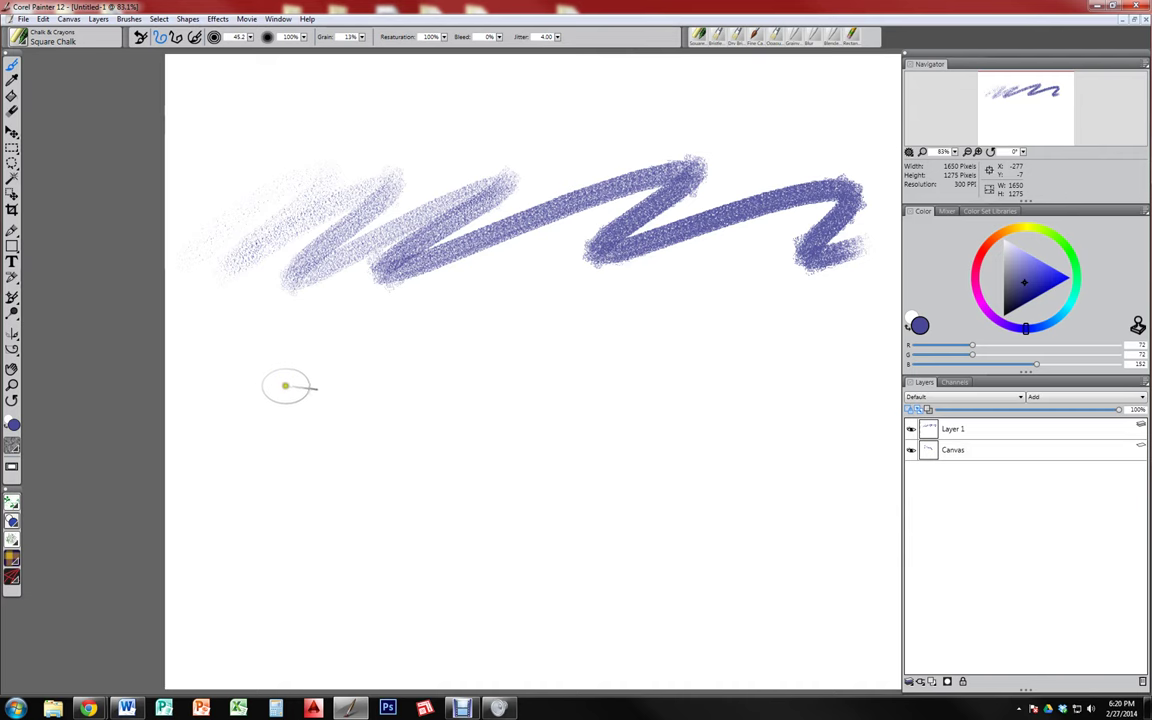
mouse_move(229, 429)
mouse_down()
mouse_move(319, 435)
mouse_move(326, 484)
mouse_move(535, 476)
mouse_move(630, 504)
mouse_move(971, 519)
mouse_up()
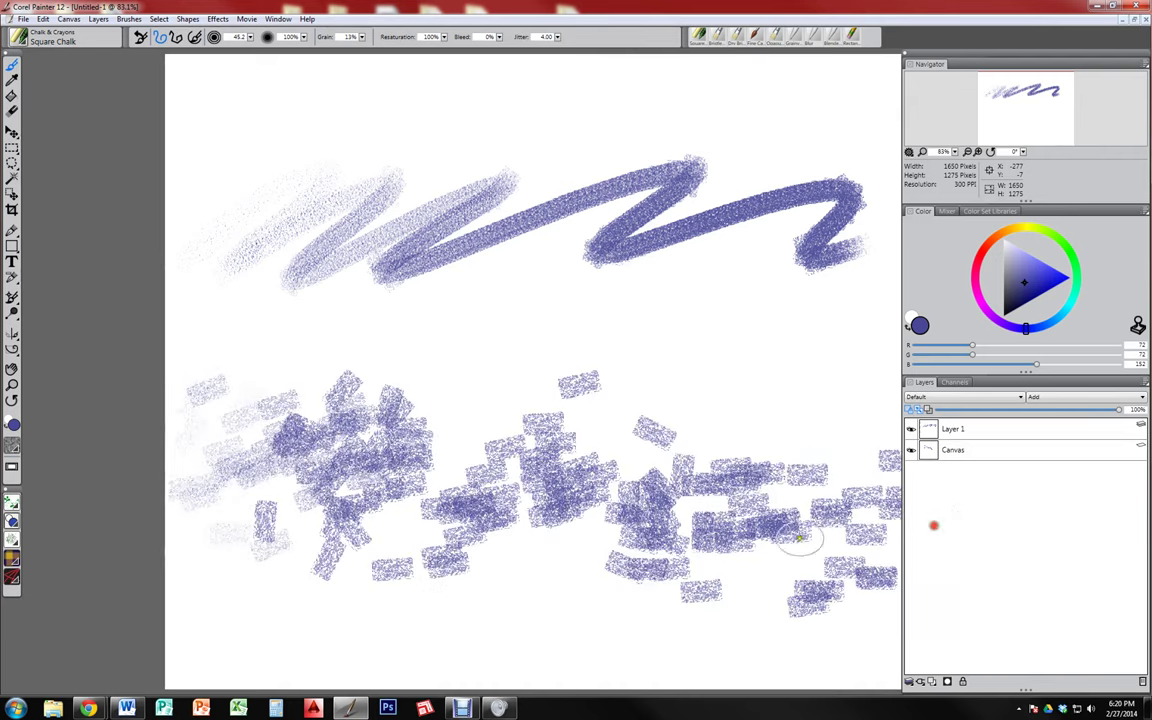
mouse_move(149, 307)
mouse_down()
mouse_move(666, 313)
mouse_move(1066, 300)
mouse_up()
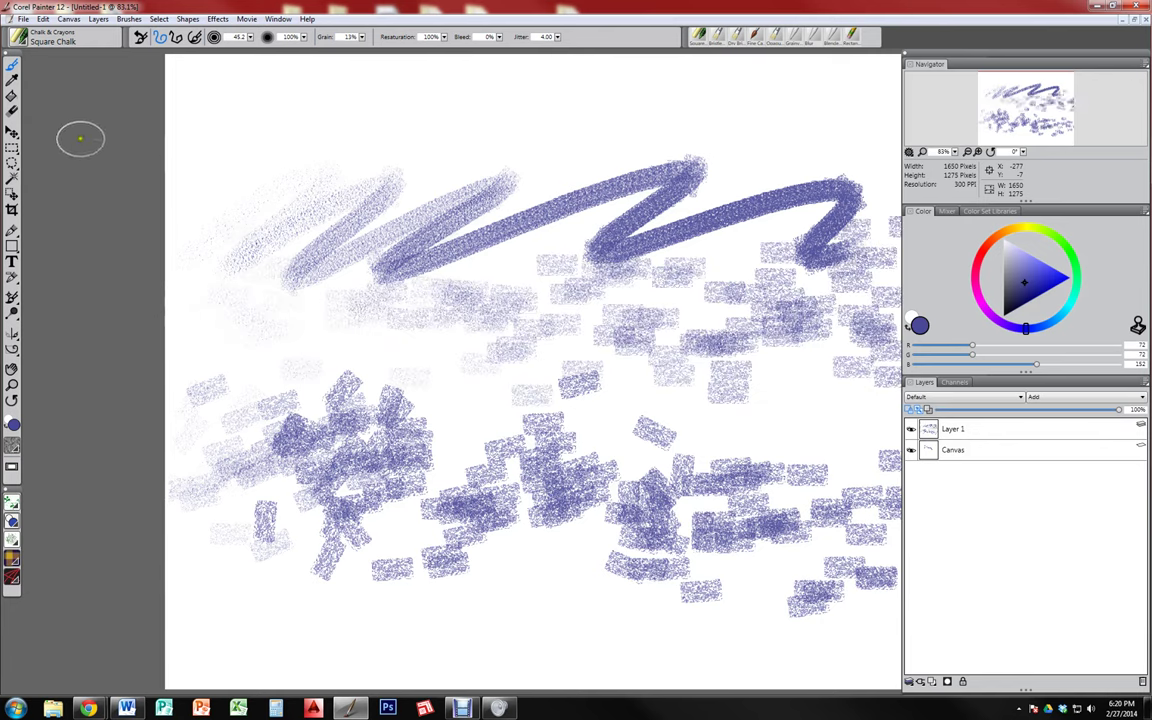
mouse_move(88, 128)
mouse_down()
mouse_move(636, 144)
mouse_move(946, 133)
mouse_up()
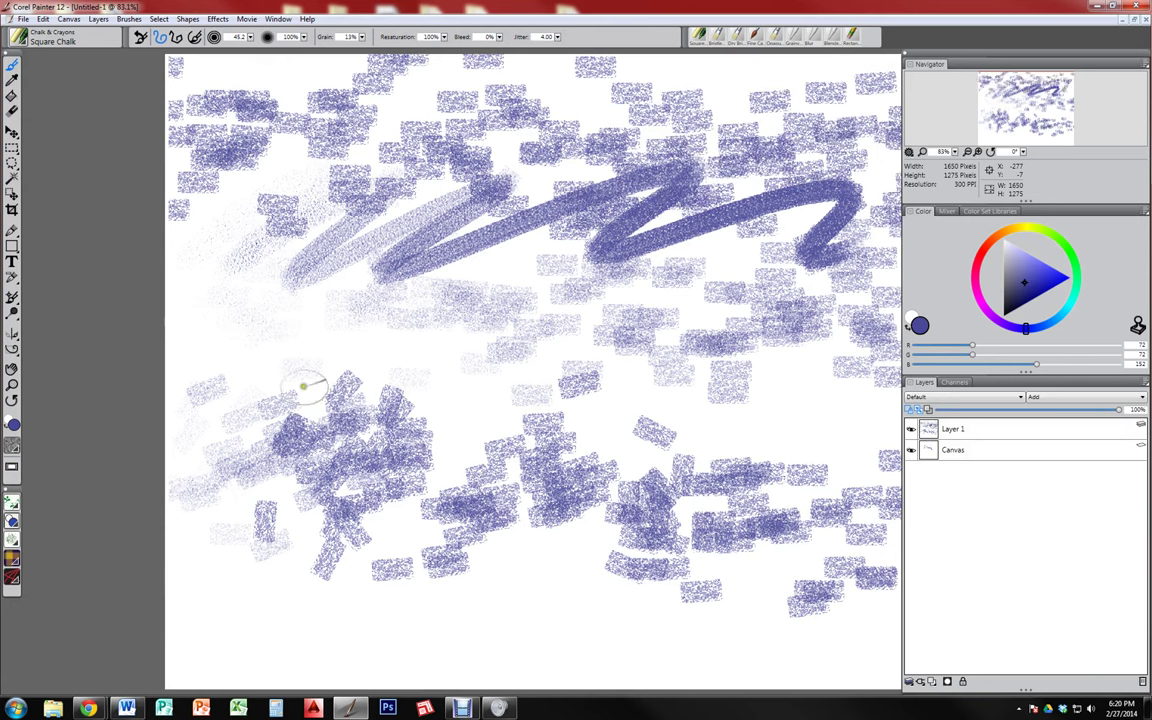
mouse_move(281, 203)
mouse_down()
mouse_move(314, 224)
mouse_move(640, 198)
mouse_move(949, 270)
mouse_move(532, 328)
mouse_move(882, 465)
mouse_move(134, 540)
mouse_move(216, 607)
mouse_move(552, 661)
mouse_move(735, 599)
mouse_move(720, 505)
mouse_up()
mouse_move(760, 504)
mouse_down()
mouse_move(599, 504)
mouse_move(666, 510)
mouse_move(856, 468)
mouse_move(840, 555)
mouse_move(491, 579)
mouse_move(663, 569)
mouse_up()
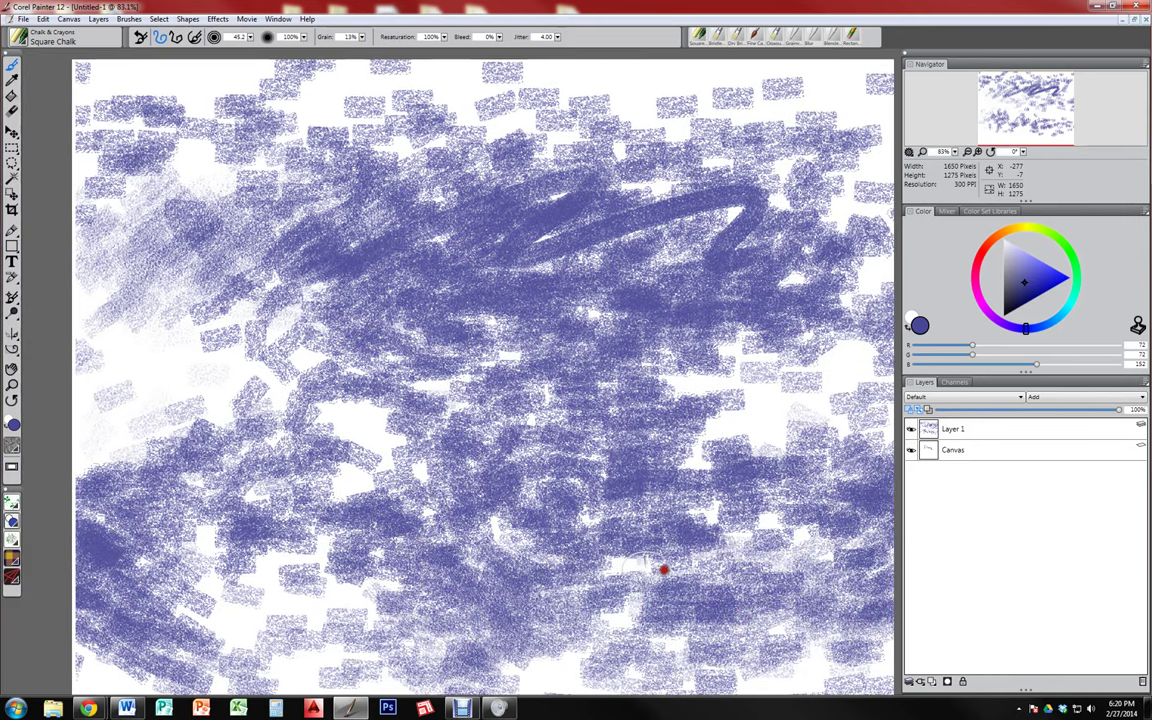
Pick a pale lavender blue and scatter chalk dabs over the darker blue, most densely in the lower half
click(1010, 257)
mouse_move(277, 513)
mouse_down()
mouse_move(185, 561)
mouse_move(272, 606)
mouse_move(464, 614)
mouse_move(680, 661)
mouse_move(763, 614)
mouse_move(673, 616)
mouse_move(737, 635)
mouse_move(681, 674)
mouse_move(771, 671)
mouse_move(648, 419)
mouse_move(660, 412)
mouse_move(327, 404)
mouse_move(146, 349)
mouse_move(51, 369)
mouse_move(164, 481)
mouse_move(260, 520)
mouse_move(132, 585)
mouse_up()
mouse_move(154, 634)
mouse_down()
mouse_move(85, 662)
mouse_move(115, 692)
mouse_move(377, 657)
mouse_move(277, 602)
mouse_move(283, 537)
mouse_move(269, 457)
mouse_move(284, 443)
mouse_move(397, 345)
mouse_move(868, 211)
mouse_move(794, 130)
mouse_move(669, 140)
mouse_move(513, 208)
mouse_move(661, 276)
mouse_move(701, 199)
mouse_move(347, 190)
mouse_move(69, 141)
mouse_up()
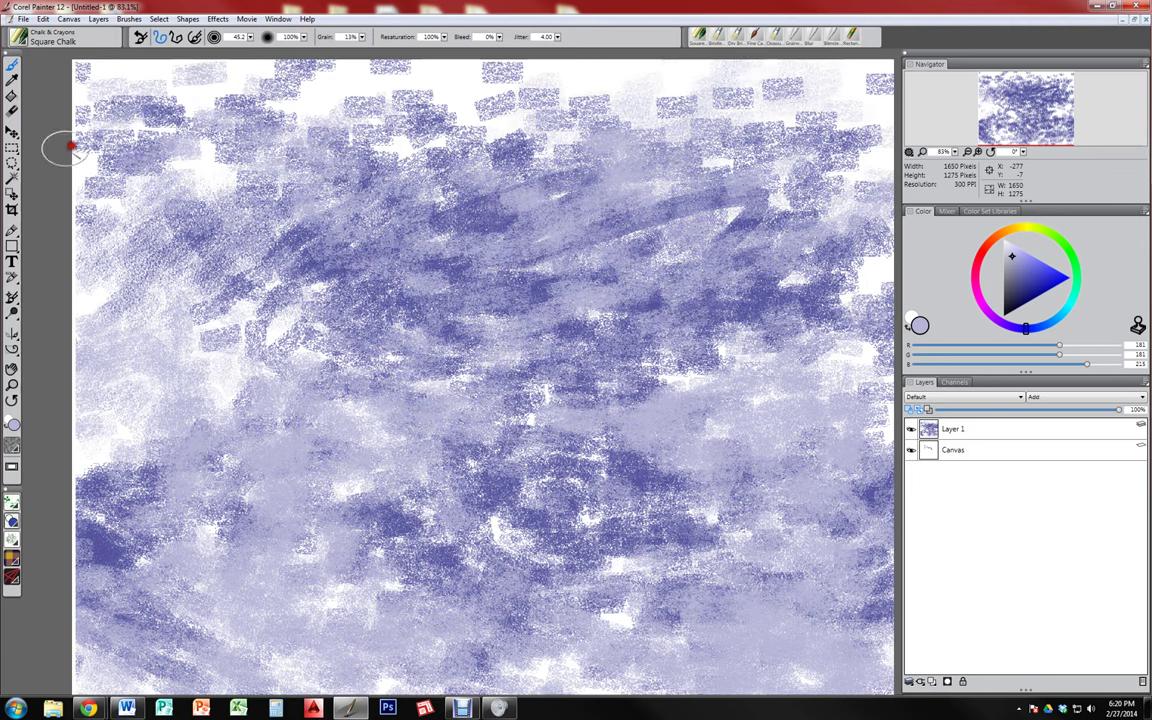
Pick a light beige and cover the upper half of the canvas with scattered chalk dabs
click(1006, 236)
mouse_move(680, 144)
mouse_down()
mouse_move(551, 118)
mouse_move(90, 121)
mouse_move(105, 79)
mouse_up()
mouse_move(268, 73)
mouse_down()
mouse_move(761, 82)
mouse_move(738, 162)
mouse_move(879, 291)
mouse_move(651, 112)
mouse_move(118, 219)
mouse_move(188, 175)
mouse_move(126, 154)
mouse_move(853, 326)
mouse_move(220, 290)
mouse_up()
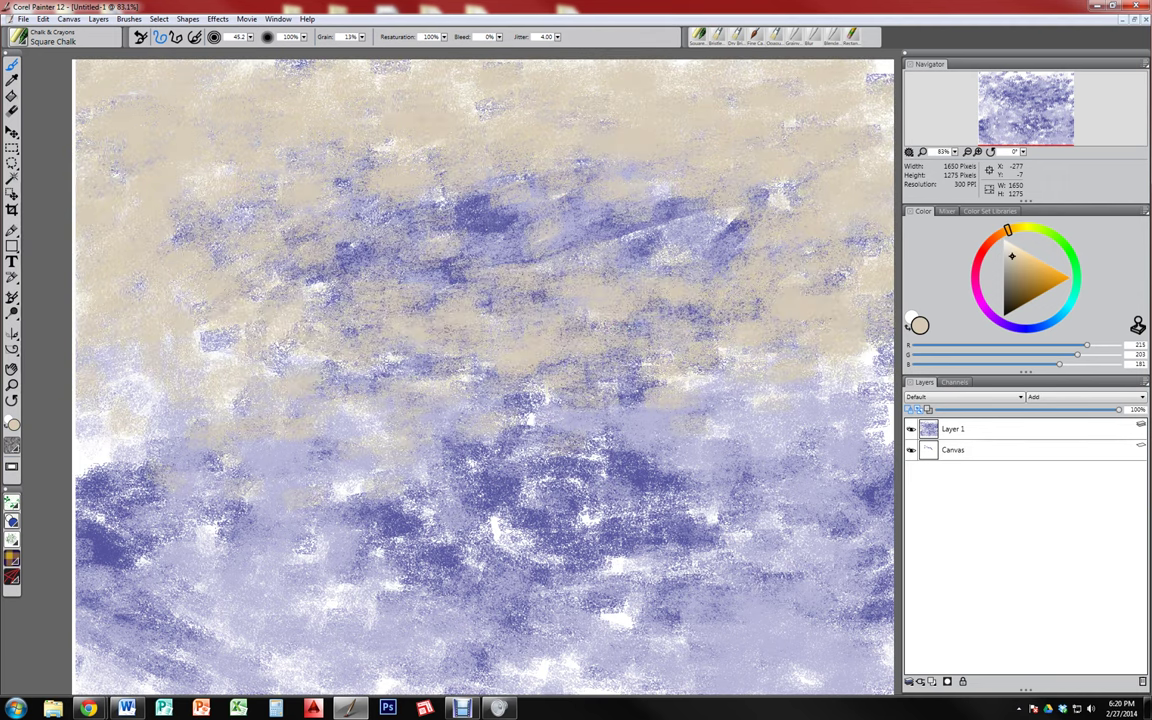
Paint a soft pink band and a mauve band of chalk dabs across the beige area
click(987, 250)
drag(440, 309, 885, 288)
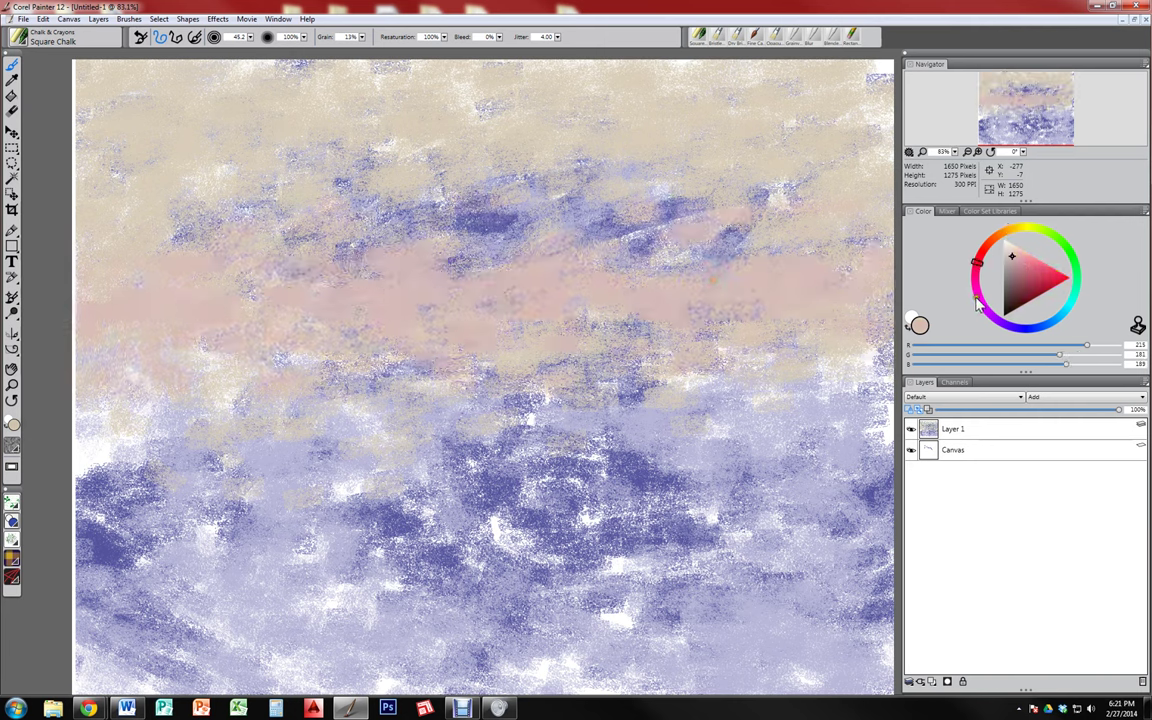
mouse_move(766, 258)
mouse_down()
mouse_move(753, 244)
mouse_move(514, 219)
mouse_move(860, 118)
mouse_up()
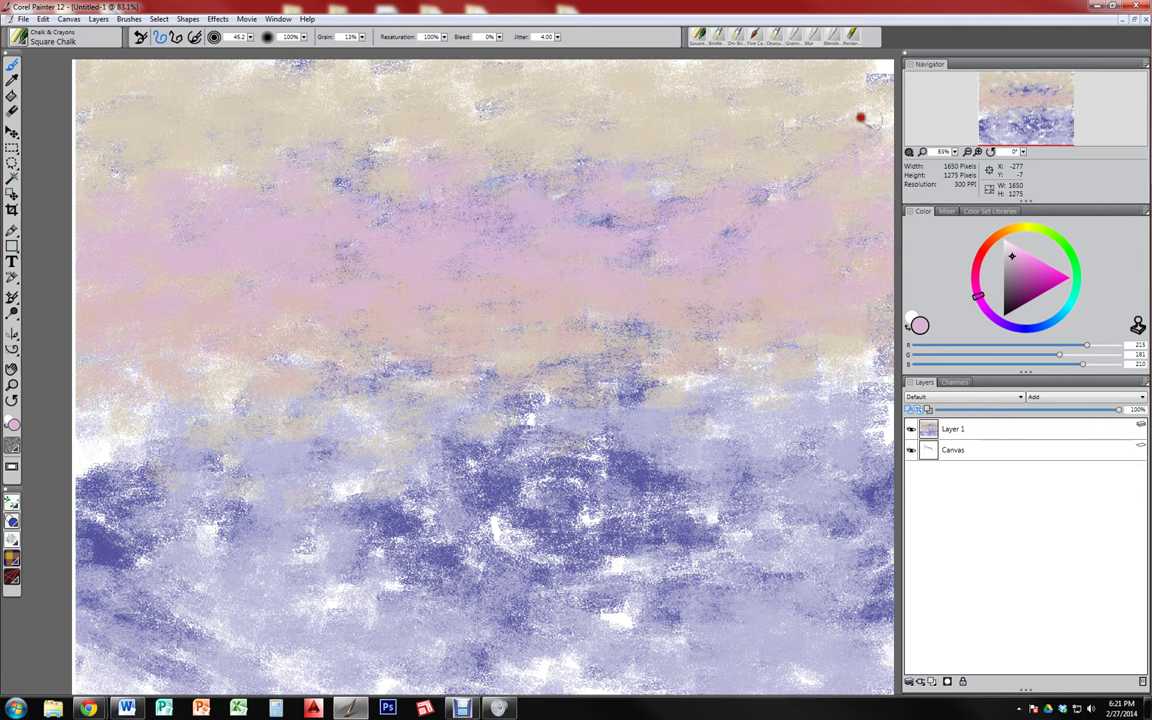
Paint a pale blue chalk band below the pink area and scatter dark slate blue dabs over the lower half
click(1058, 318)
mouse_move(694, 432)
mouse_down()
mouse_move(305, 510)
mouse_move(696, 491)
mouse_move(489, 490)
mouse_move(683, 431)
mouse_move(885, 439)
mouse_move(688, 628)
mouse_move(191, 522)
mouse_move(169, 464)
mouse_move(306, 380)
mouse_move(12, 591)
mouse_up()
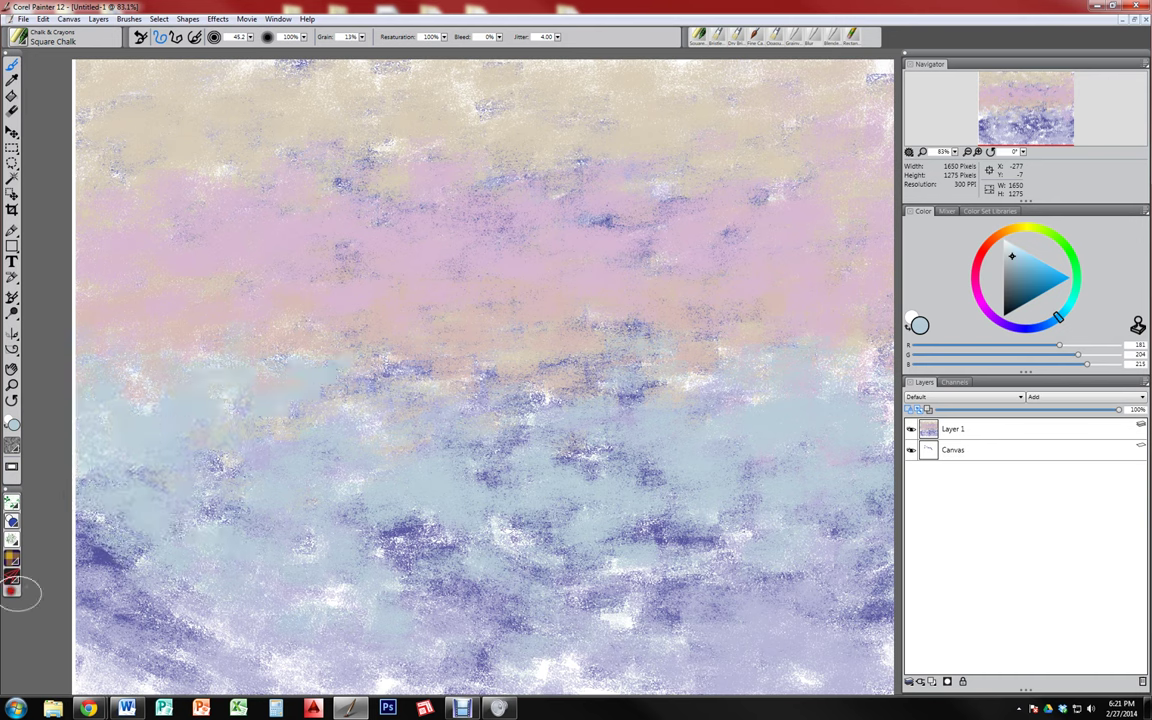
click(1016, 300)
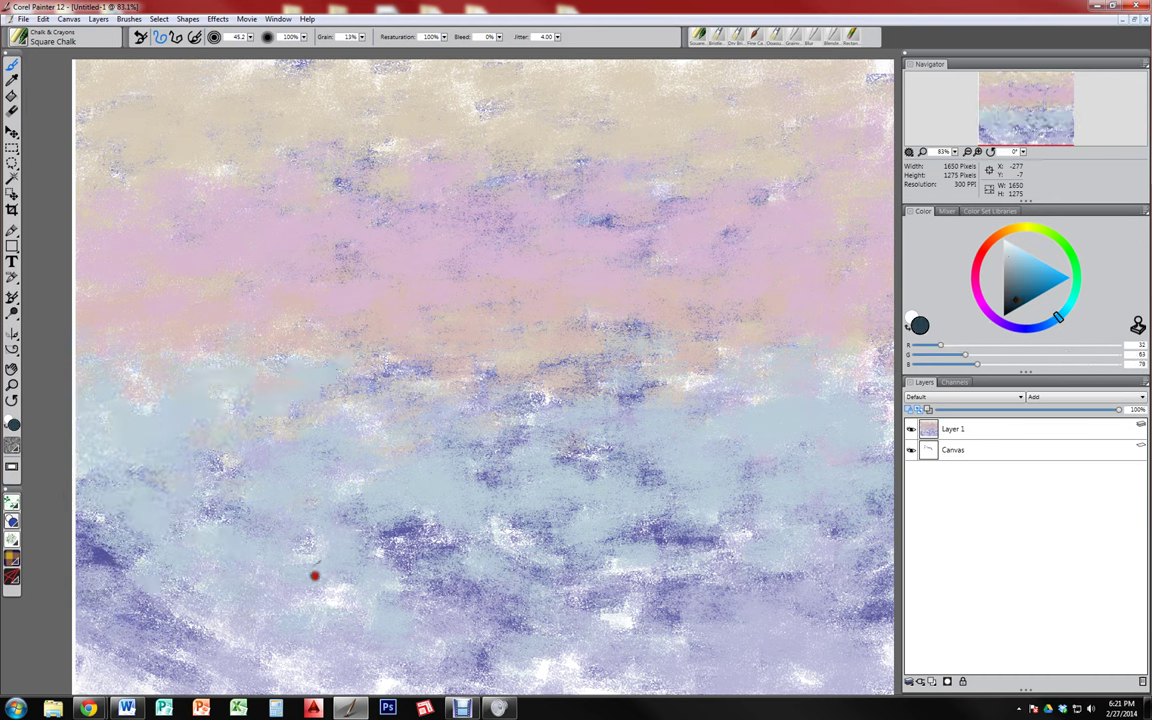
mouse_move(314, 575)
mouse_down()
mouse_move(458, 597)
mouse_move(800, 478)
mouse_move(687, 555)
mouse_up()
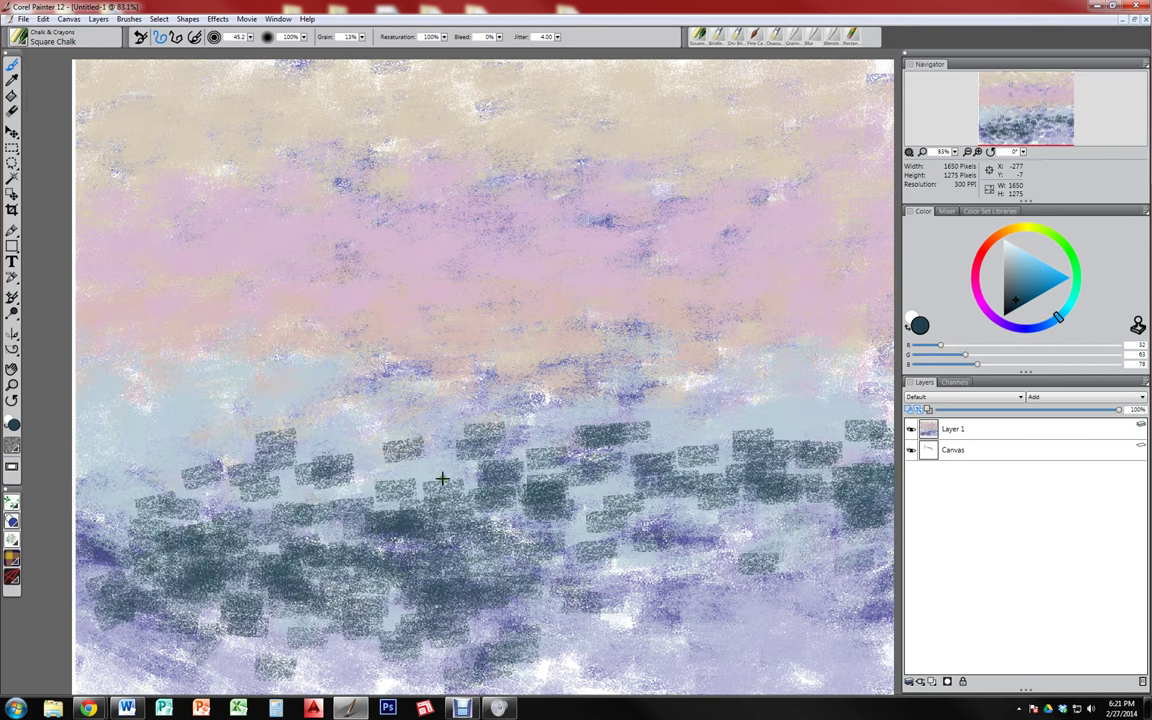
Enlarge the brush to 161.4 and scatter big dabs of dark slate, bright blue and lime green across the canvas
ctrl+alt+drag(442, 478, 519, 474)
drag(190, 470, 760, 570)
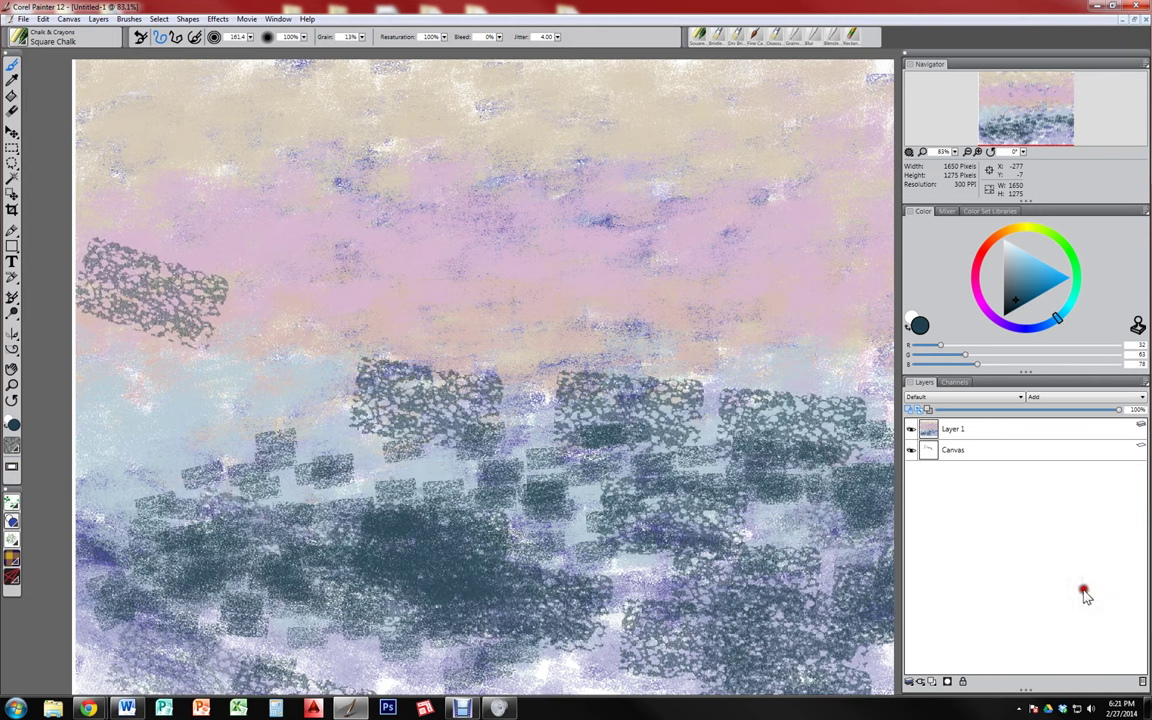
click(1058, 277)
mouse_move(90, 400)
mouse_down()
mouse_move(650, 400)
mouse_move(270, 591)
mouse_move(877, 357)
mouse_up()
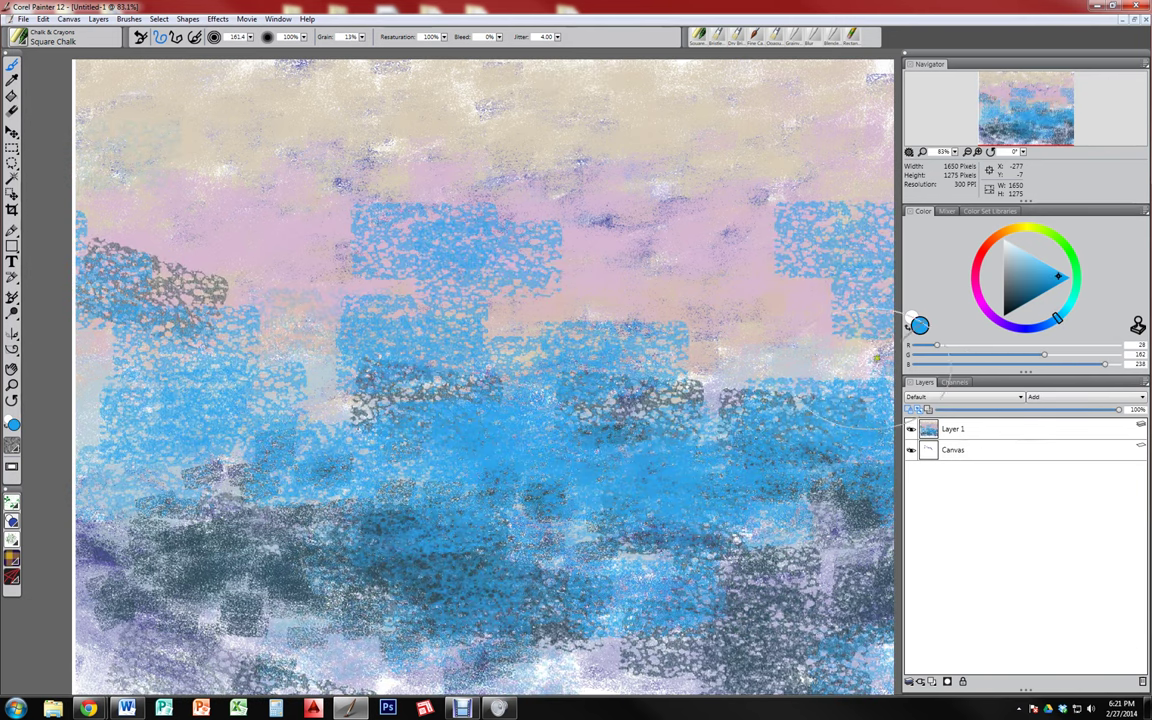
click(1040, 233)
mouse_move(676, 206)
mouse_down()
mouse_move(712, 188)
mouse_move(540, 340)
mouse_up()
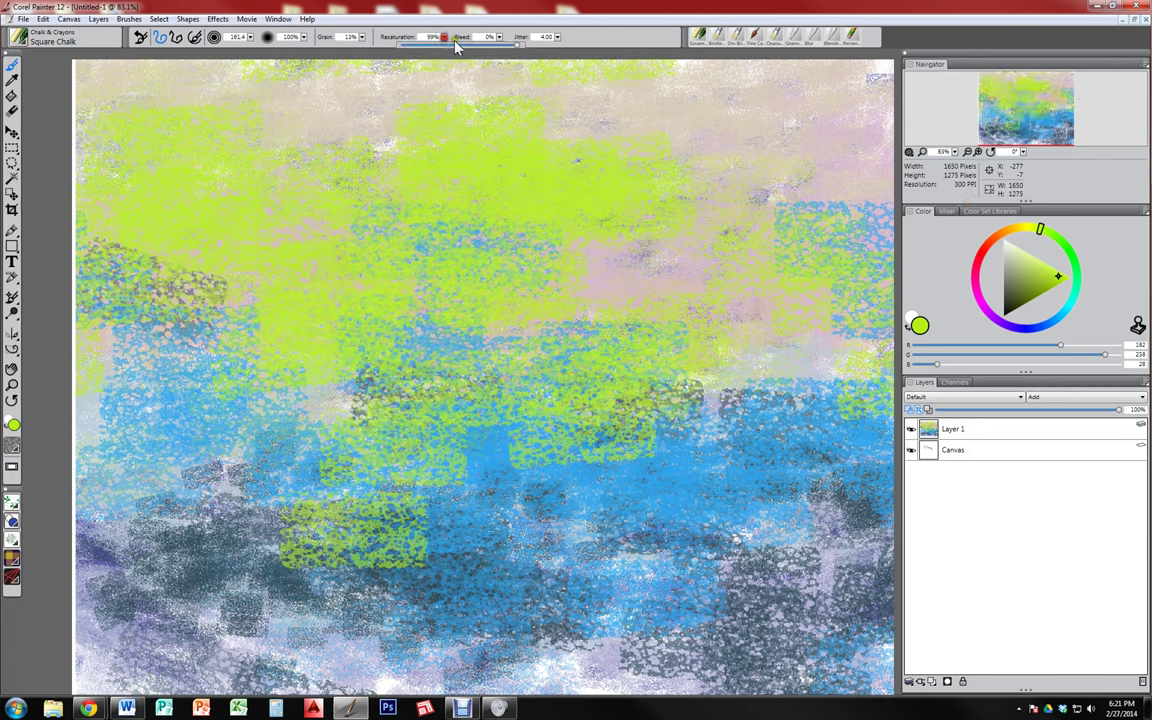
Set Resaturation to 0% and smear the green and blue together, using the large brush and a 34.2 brush
drag(524, 47, 516, 48)
mouse_move(485, 319)
mouse_down()
mouse_move(716, 281)
mouse_move(769, 247)
mouse_move(815, 334)
mouse_up()
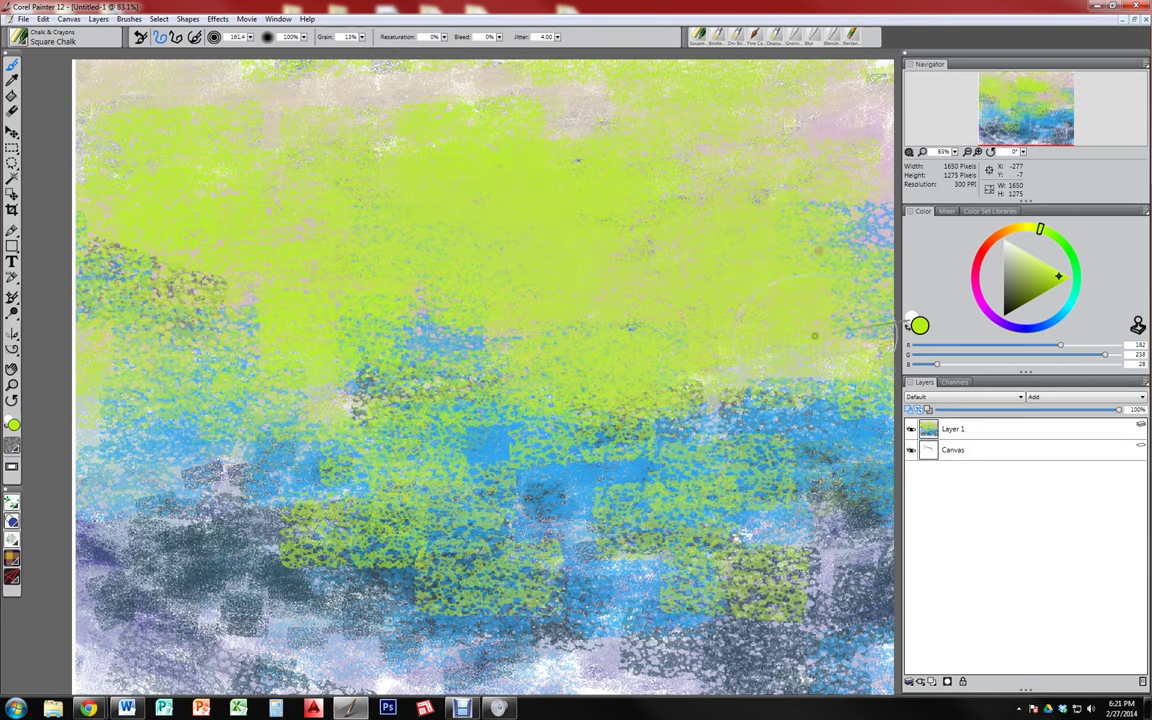
mouse_move(684, 371)
mouse_down()
mouse_move(523, 541)
mouse_move(679, 550)
mouse_up()
mouse_move(586, 525)
ctrl+alt+mouse_down()
mouse_move(548, 514)
mouse_move(572, 516)
mouse_move(669, 329)
mouse_move(532, 373)
mouse_move(452, 427)
mouse_move(761, 221)
mouse_move(747, 135)
ctrl+alt+mouse_up()
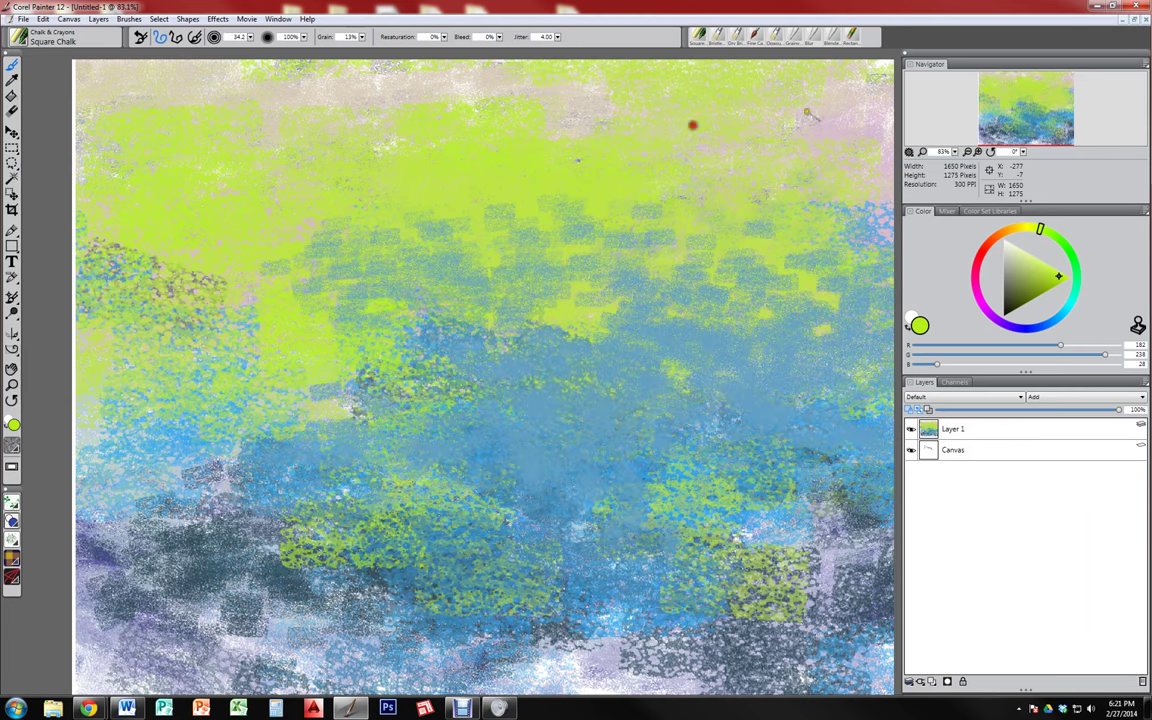
Smear pale pink from the upper edge and cream over the lime green, down into the blue area
mouse_move(901, 118)
mouse_down()
mouse_move(640, 118)
mouse_move(1000, 103)
mouse_move(913, 112)
mouse_up()
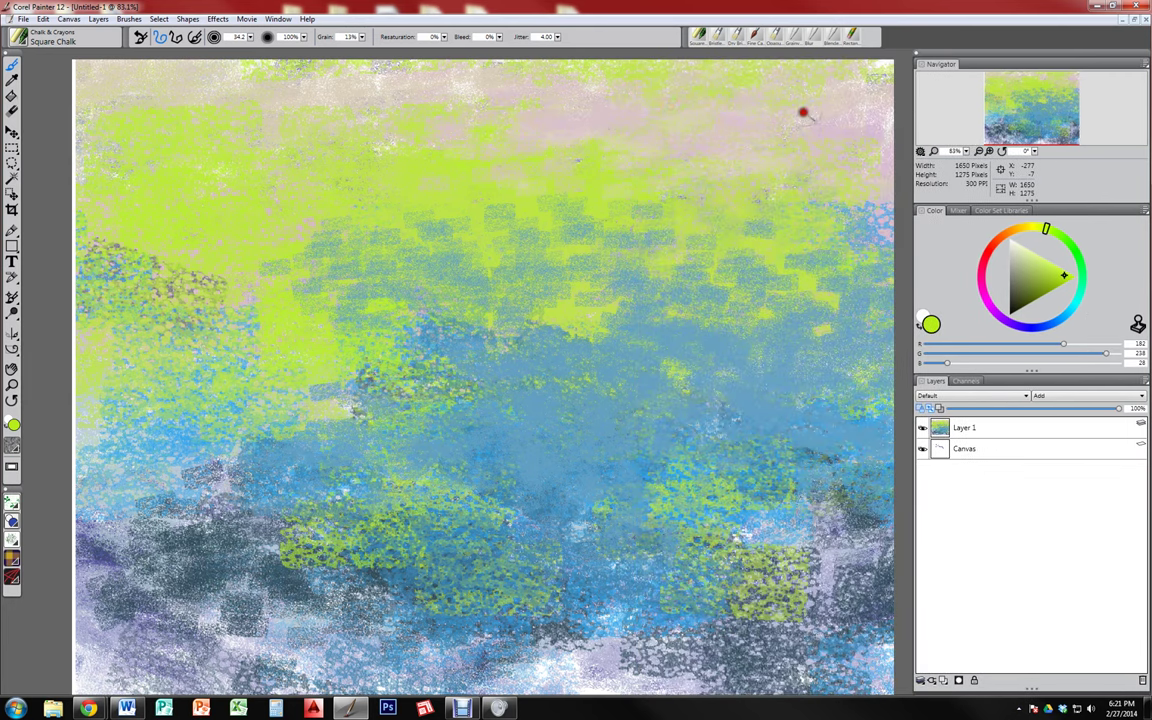
mouse_move(754, 90)
mouse_down()
mouse_move(739, 247)
mouse_move(872, 306)
mouse_move(839, 367)
mouse_move(542, 281)
mouse_move(438, 149)
mouse_up()
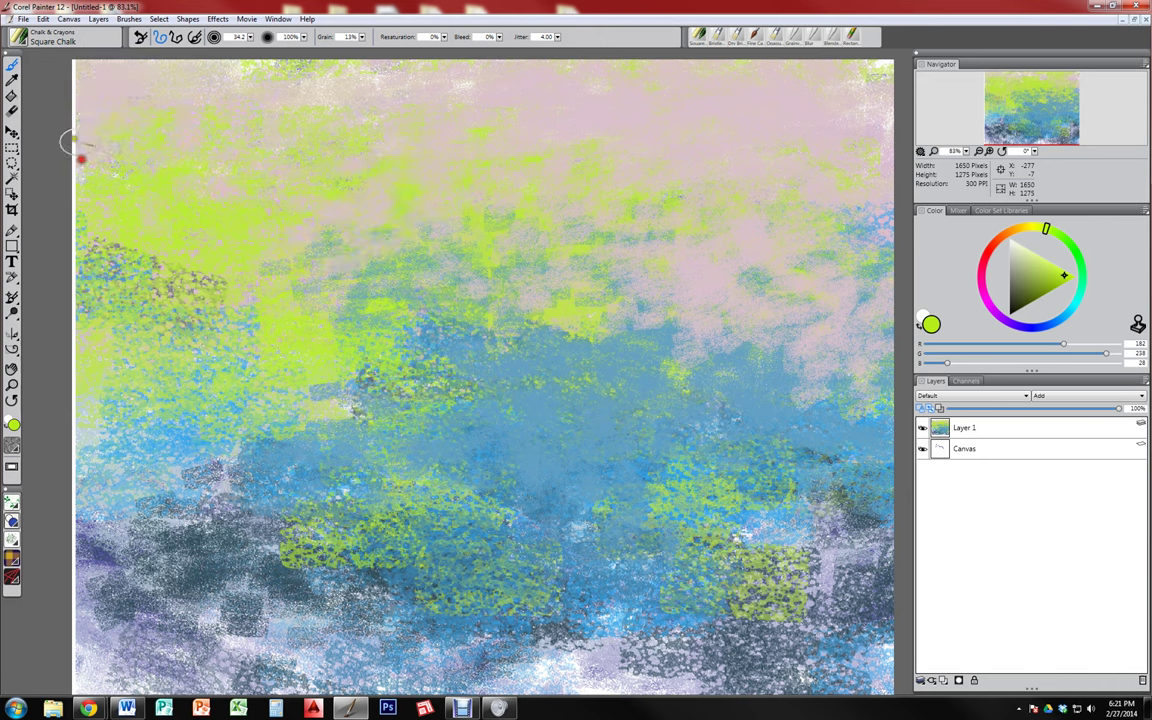
mouse_move(110, 168)
mouse_down()
mouse_move(252, 231)
mouse_move(216, 363)
mouse_move(555, 273)
mouse_move(847, 252)
mouse_move(764, 347)
mouse_move(849, 496)
mouse_move(766, 522)
mouse_move(513, 281)
mouse_up()
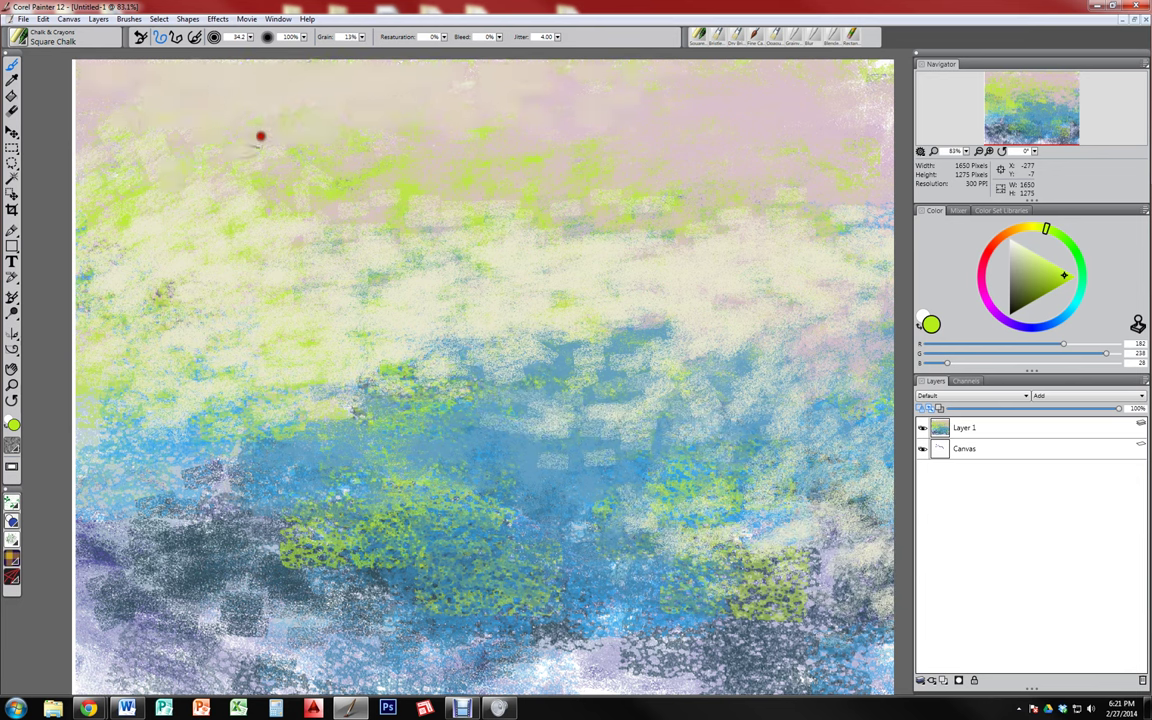
Blend the upper half into soft beige, grey-blue and pale green tones, covering most of the lime green
drag(538, 185, 175, 205)
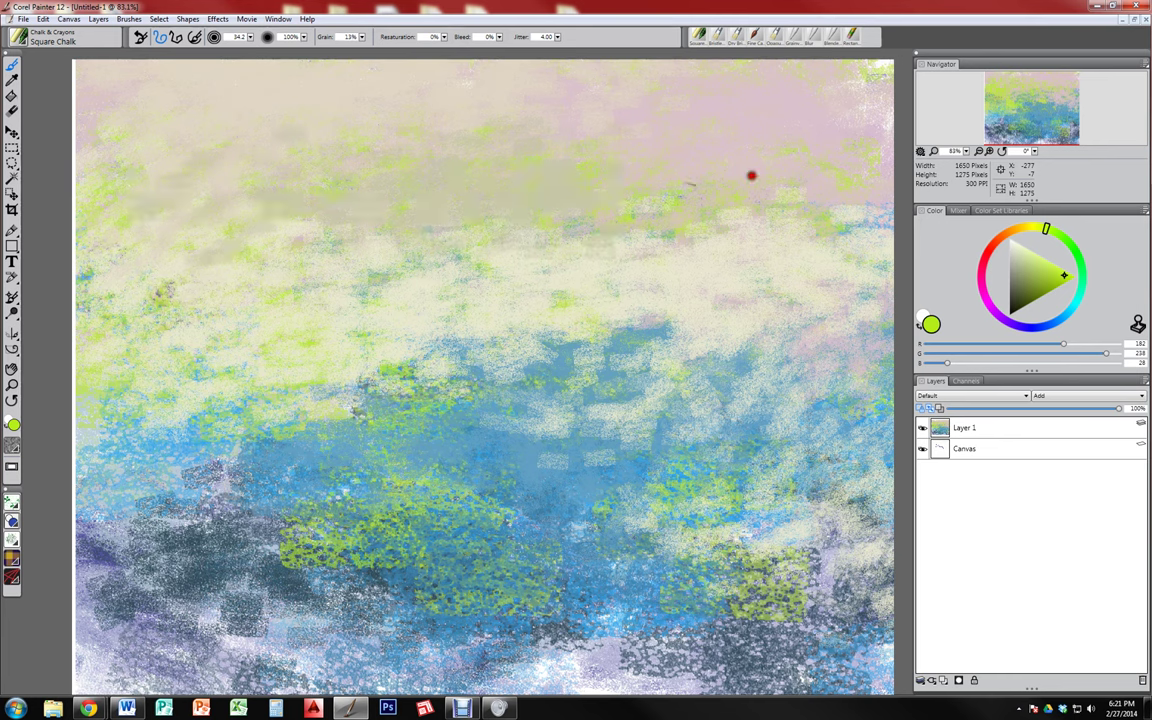
mouse_move(628, 190)
mouse_down()
mouse_move(581, 177)
mouse_move(808, 214)
mouse_move(896, 202)
mouse_up()
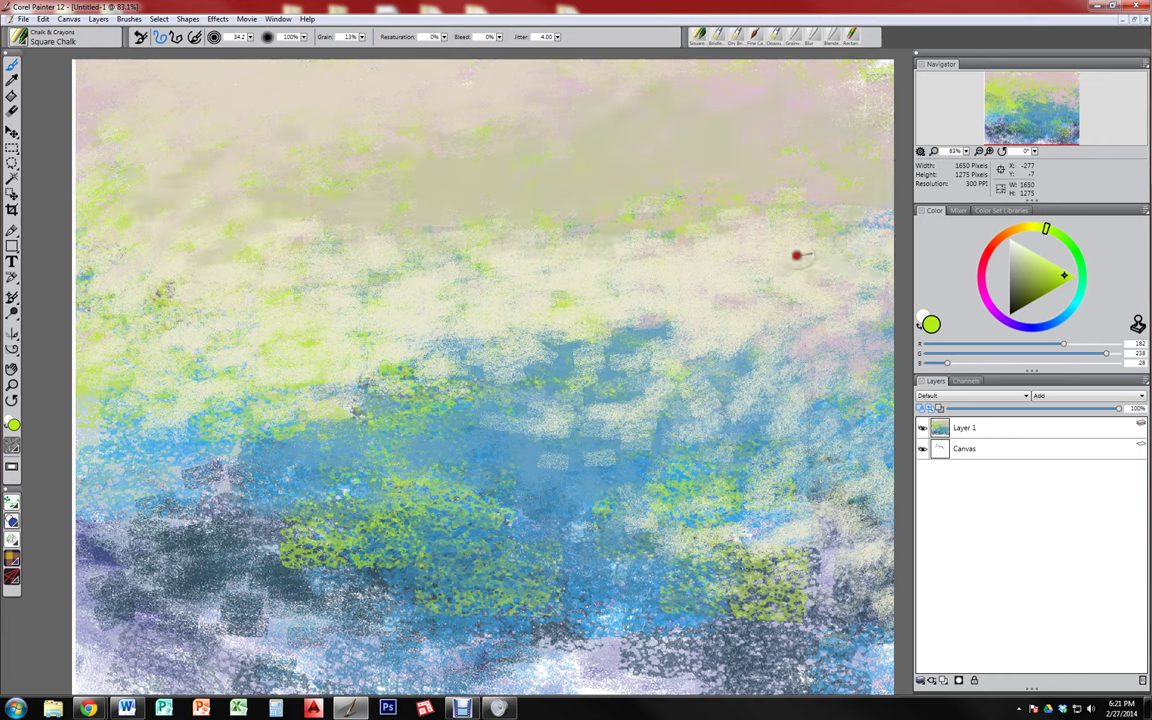
mouse_move(796, 256)
mouse_down()
mouse_move(875, 268)
mouse_move(537, 185)
mouse_move(824, 246)
mouse_move(232, 304)
mouse_move(341, 228)
mouse_move(550, 300)
mouse_move(443, 314)
mouse_up()
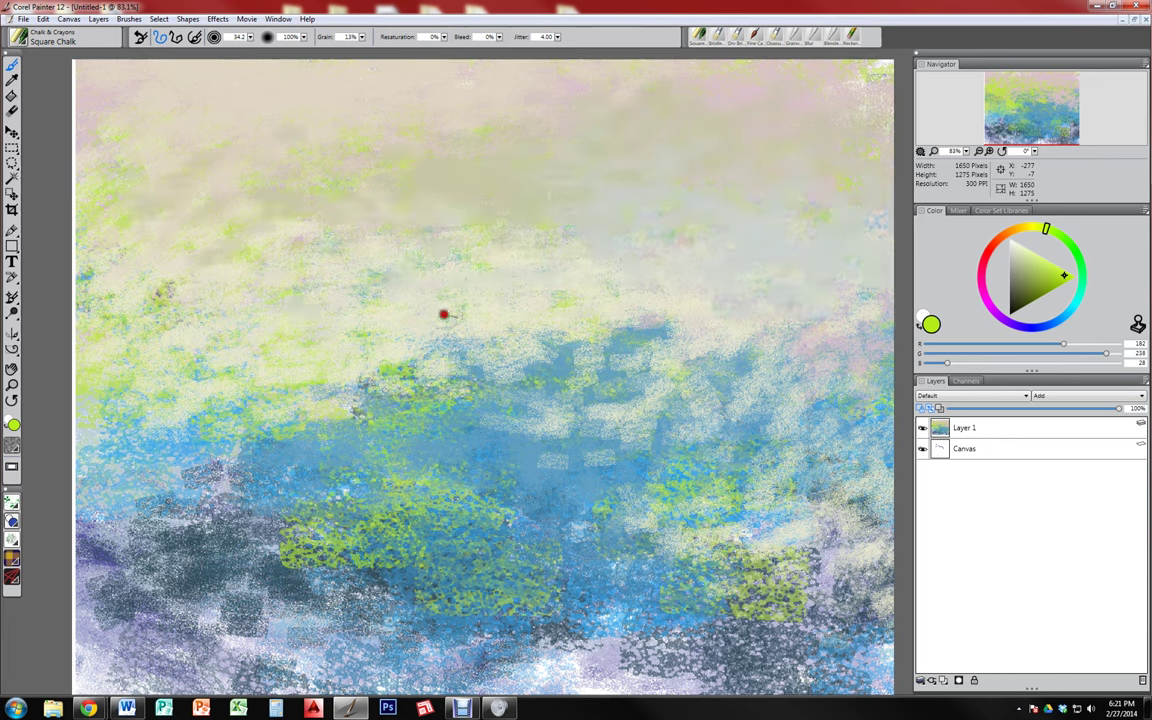
mouse_move(117, 295)
mouse_down()
mouse_move(239, 398)
mouse_move(183, 437)
mouse_move(465, 432)
mouse_move(718, 309)
mouse_move(329, 268)
mouse_up()
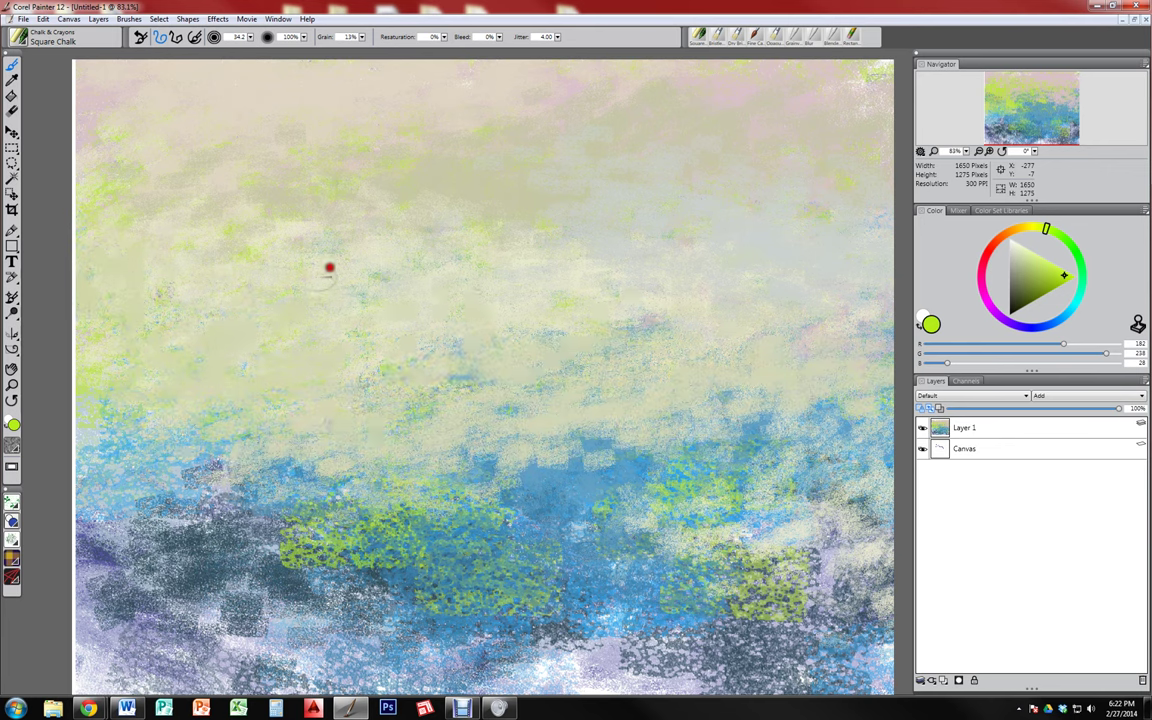
Smear green over the lower right of the painting, then spread large blue dabs across its lower half at size 148.3
mouse_move(282, 301)
mouse_down()
mouse_move(476, 476)
mouse_move(607, 527)
mouse_move(825, 555)
mouse_move(879, 444)
mouse_move(405, 532)
mouse_up()
drag(545, 514, 617, 494)
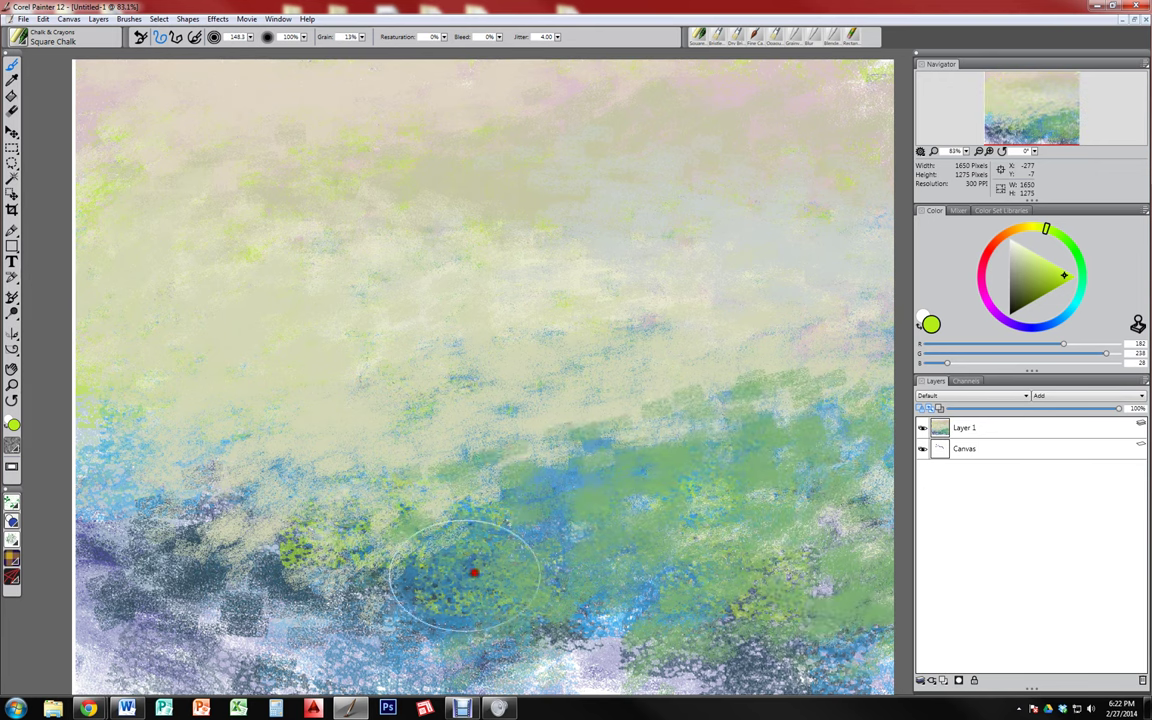
mouse_move(473, 571)
mouse_down()
mouse_move(575, 583)
mouse_move(758, 563)
mouse_move(515, 553)
mouse_move(559, 540)
mouse_up()
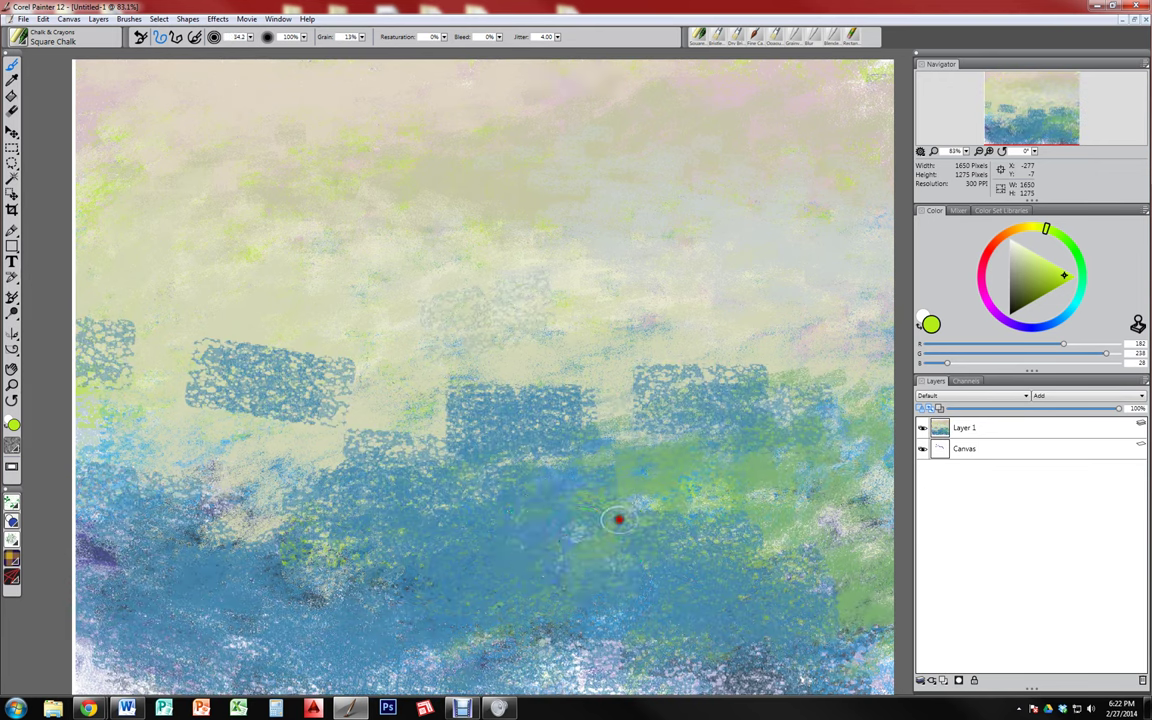
Reduce the brush to 34.2 and blend teal dabs across the middle and lower half of the painting
drag(620, 519, 750, 475)
key(ctrl+z)
key(ctrl+z)
key(ctrl+z)
key(ctrl+z)
key(ctrl+z)
key(ctrl+z)
key(ctrl+z)
key(ctrl+z)
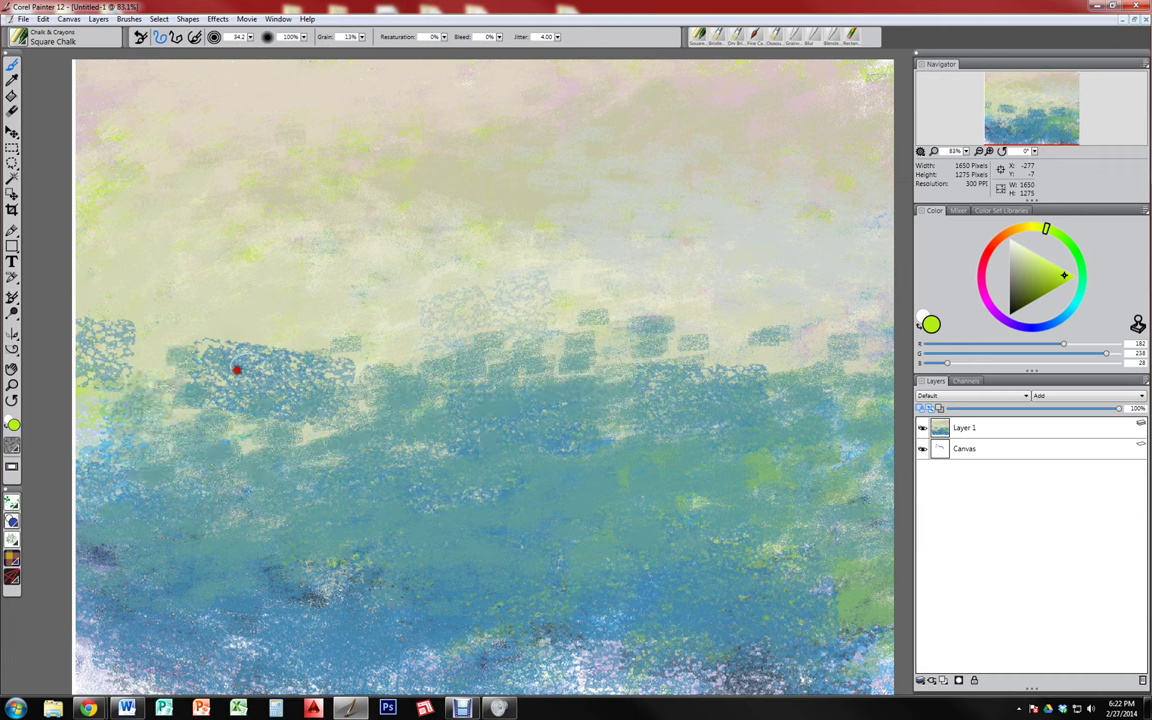
key(ctrl+z)
key(ctrl+z)
key(ctrl+z)
key(ctrl+z)
key(ctrl+z)
key(ctrl+z)
key(ctrl+z)
key(ctrl+z)
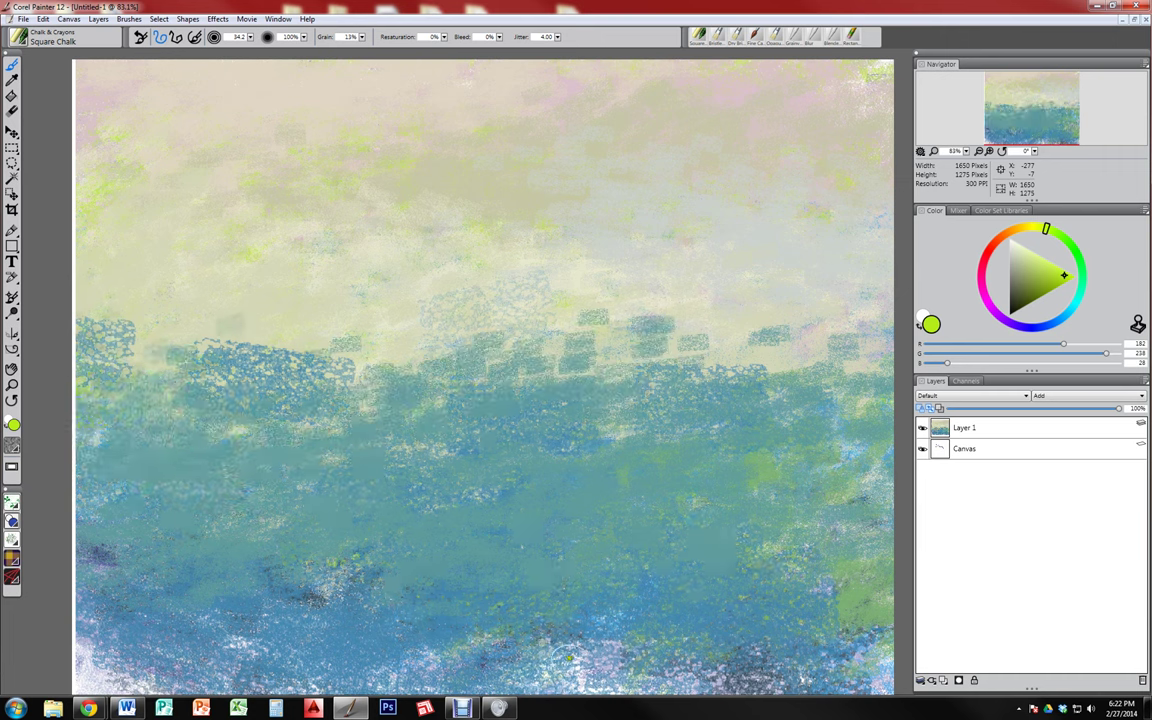
Smear pale lavender dabs across the bottom of the painting and blend their upper edge into the teal
mouse_move(791, 539)
mouse_down()
mouse_move(557, 653)
mouse_move(868, 655)
mouse_move(790, 685)
mouse_move(387, 627)
mouse_move(342, 645)
mouse_move(150, 651)
mouse_up()
key(ctrl+z)
key(ctrl+z)
key(ctrl+z)
key(ctrl+z)
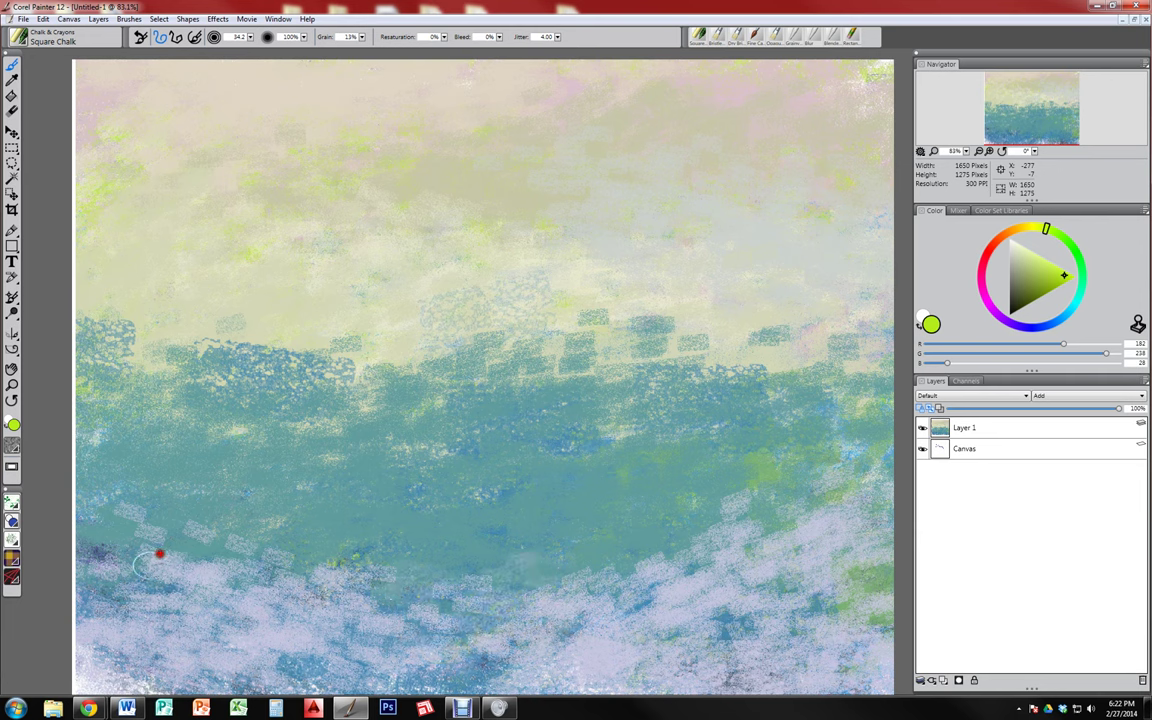
mouse_move(164, 486)
mouse_down()
mouse_move(247, 512)
mouse_move(373, 594)
mouse_move(484, 579)
mouse_move(665, 597)
mouse_move(852, 558)
mouse_move(883, 514)
mouse_move(364, 577)
mouse_up()
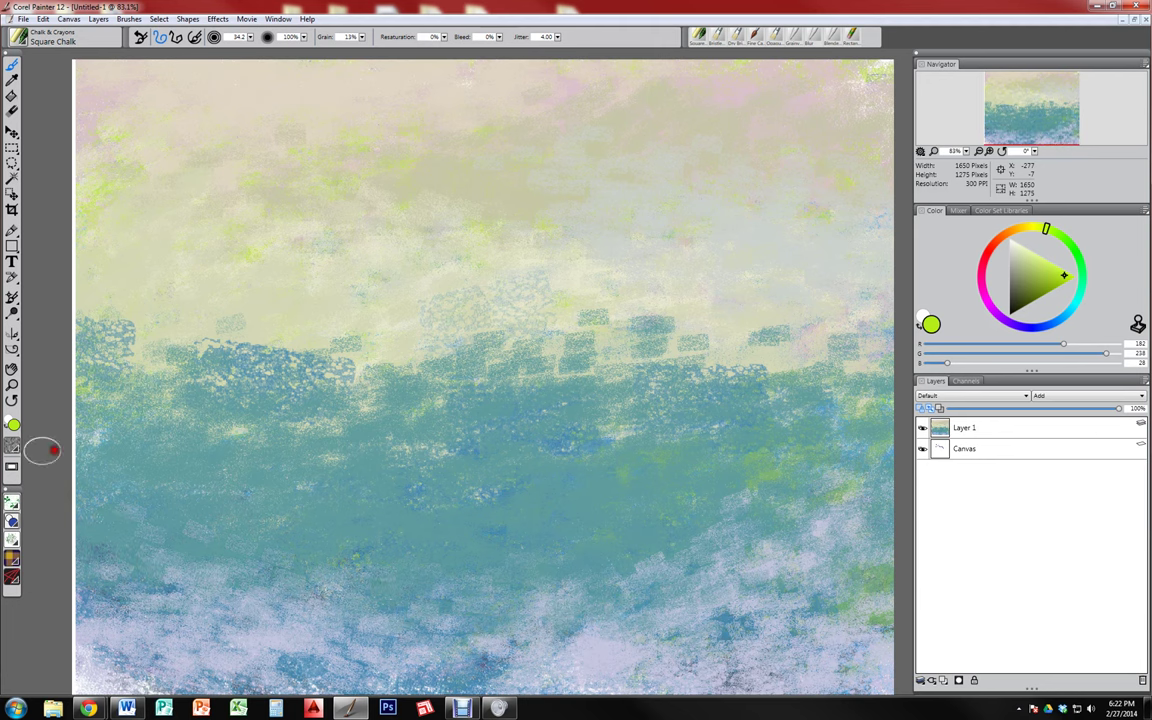
Add whitish highlight dabs in the middle of the teal area and soften the horizon into the pale sky
mouse_move(90, 430)
mouse_down()
mouse_move(658, 429)
mouse_move(312, 385)
mouse_up()
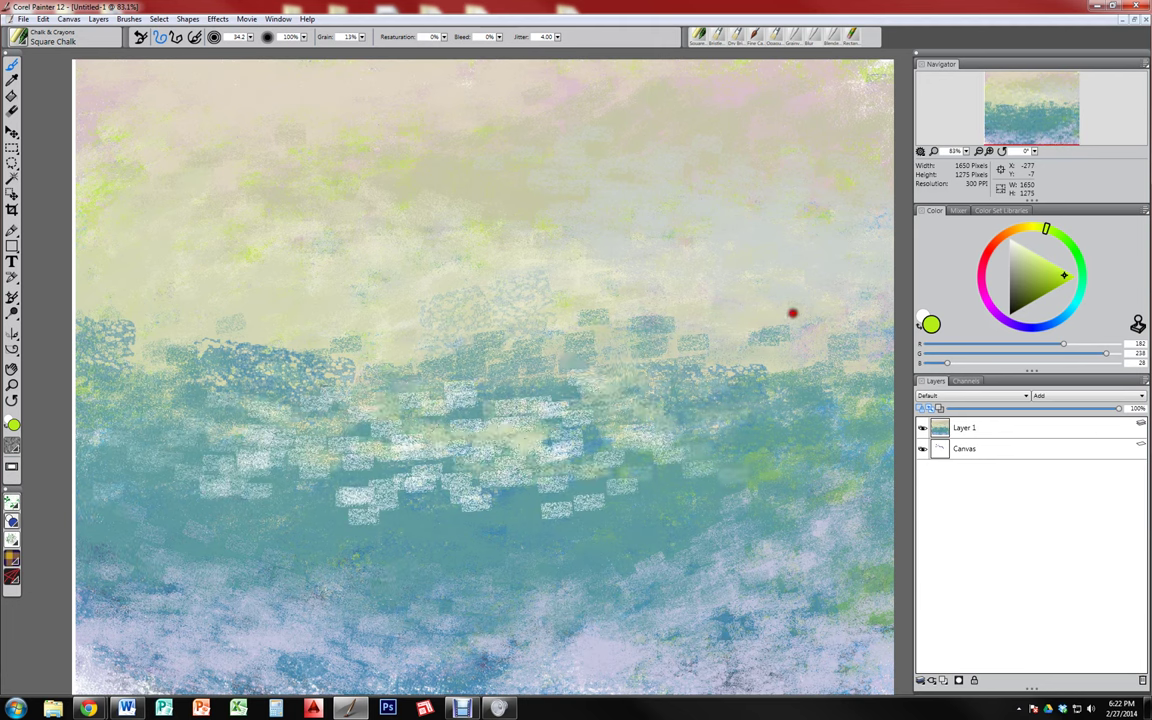
mouse_move(225, 345)
mouse_down()
mouse_move(95, 352)
mouse_move(101, 313)
mouse_up()
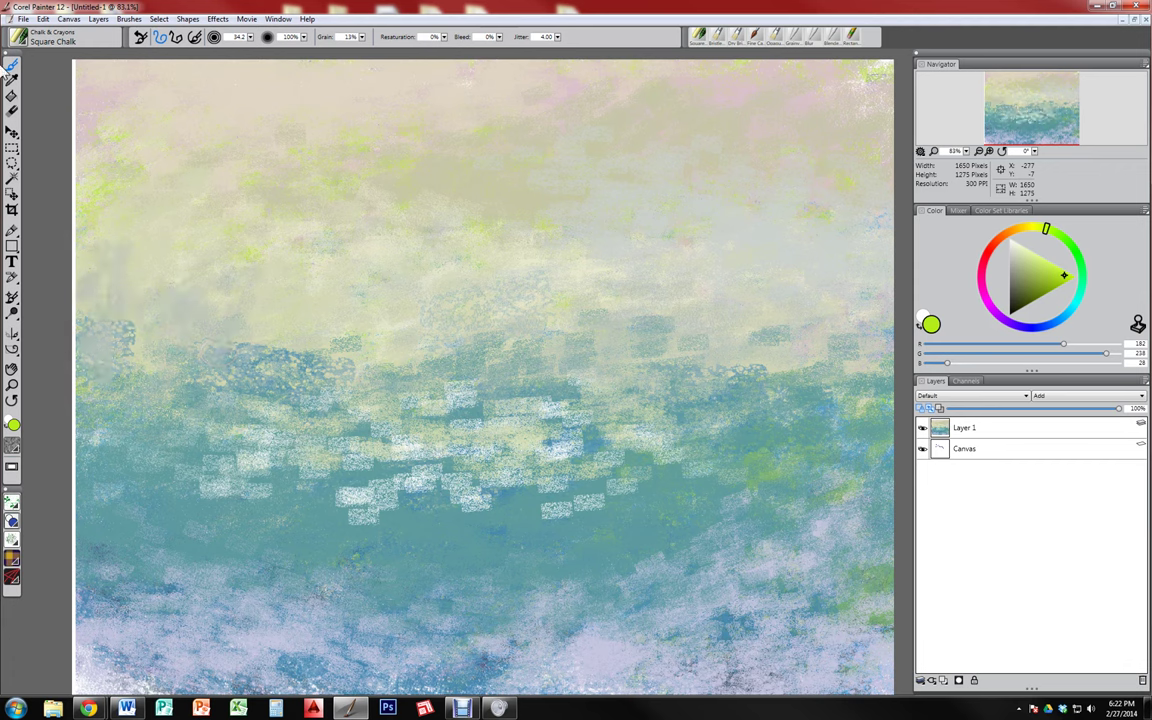
Choose the Auto Van Gogh brush from Artists and paint short white and green strokes over the left side of the painting
click(19, 40)
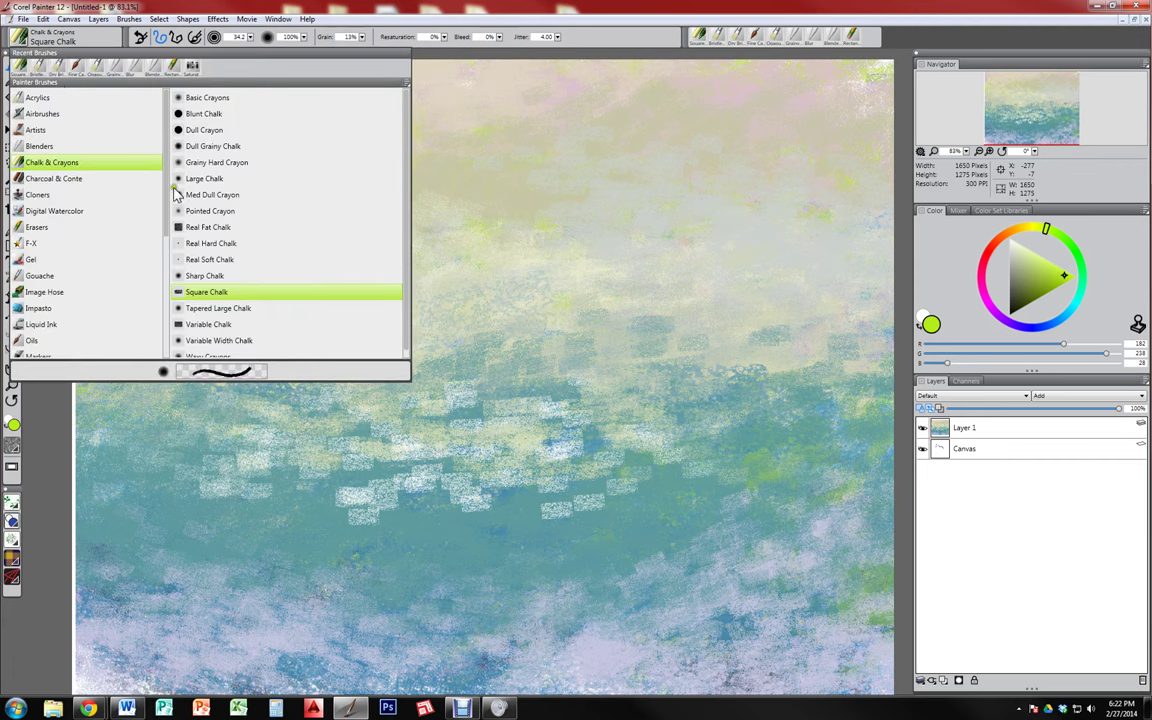
click(175, 230)
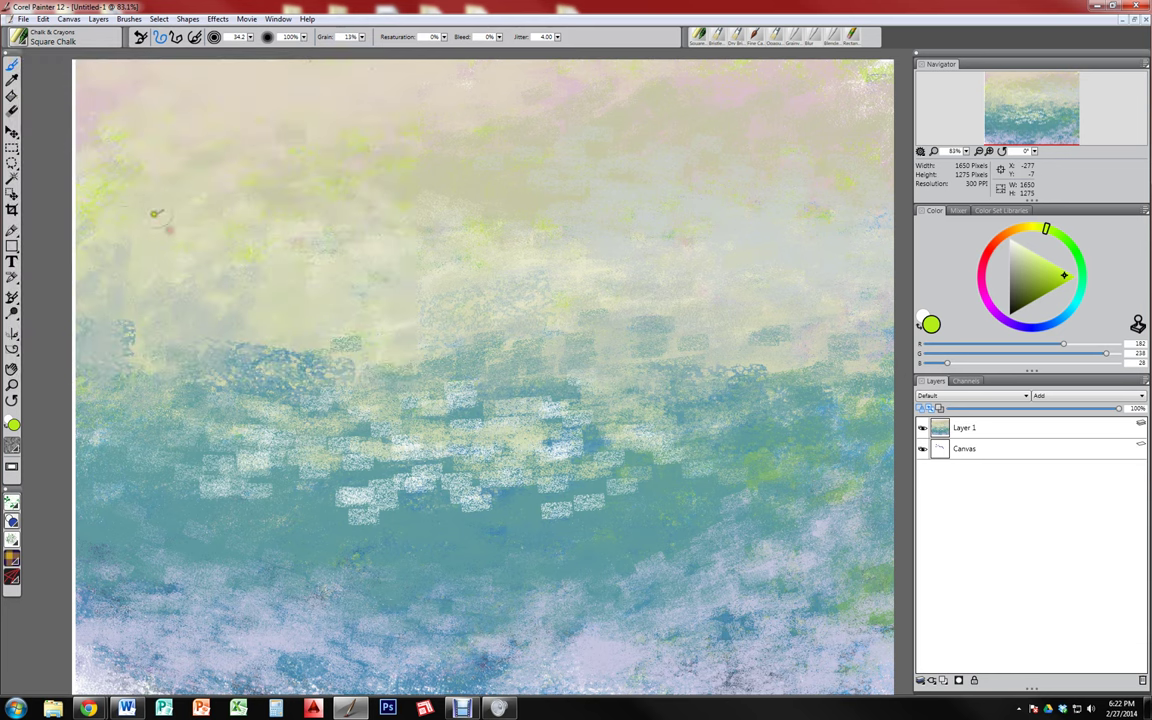
click(19, 40)
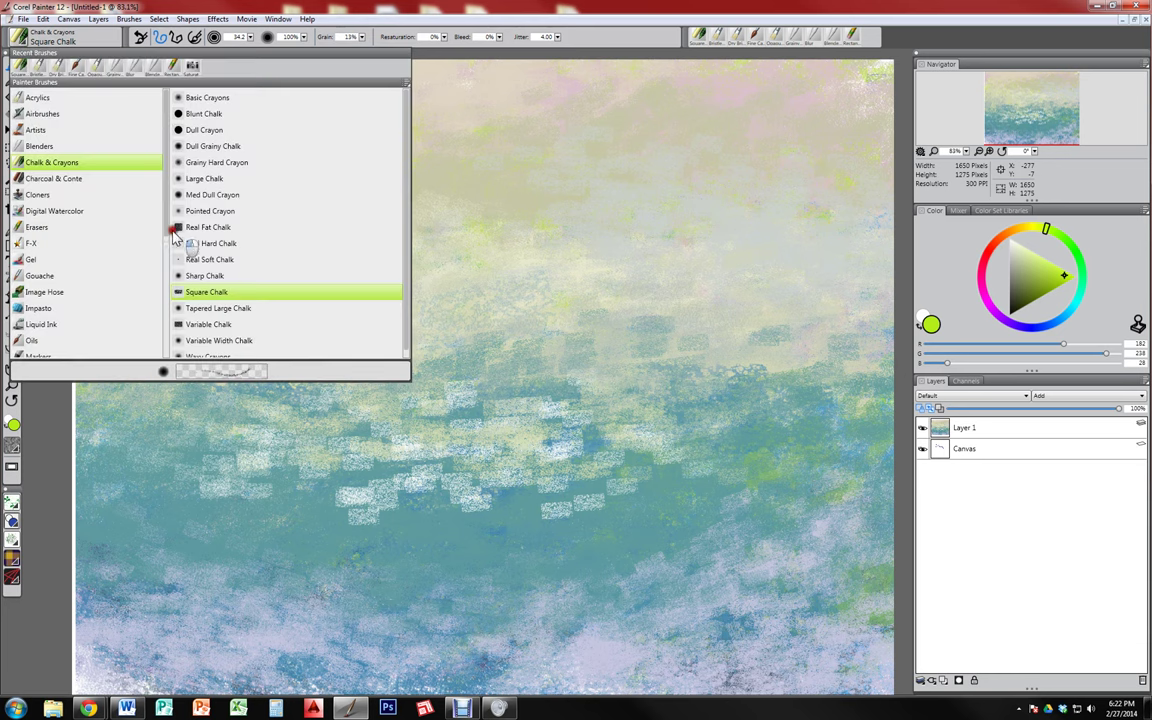
key(Escape)
click(17, 39)
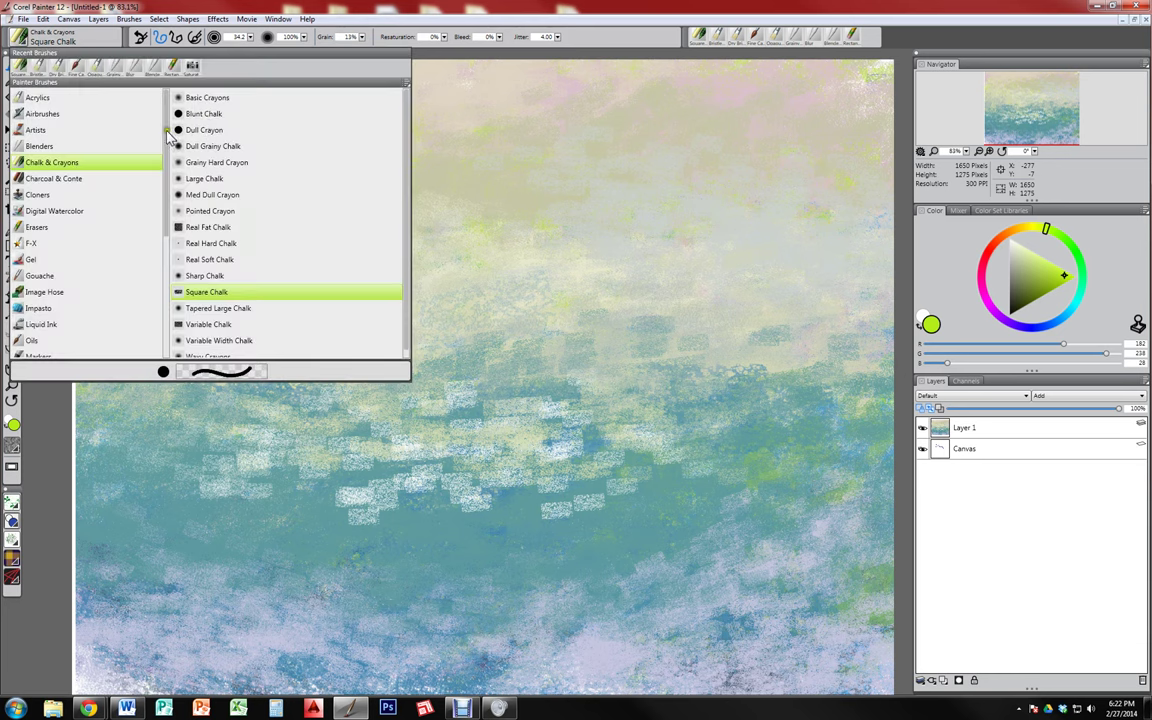
mouse_move(168, 137)
mouse_down()
mouse_move(195, 278)
mouse_move(130, 112)
mouse_up()
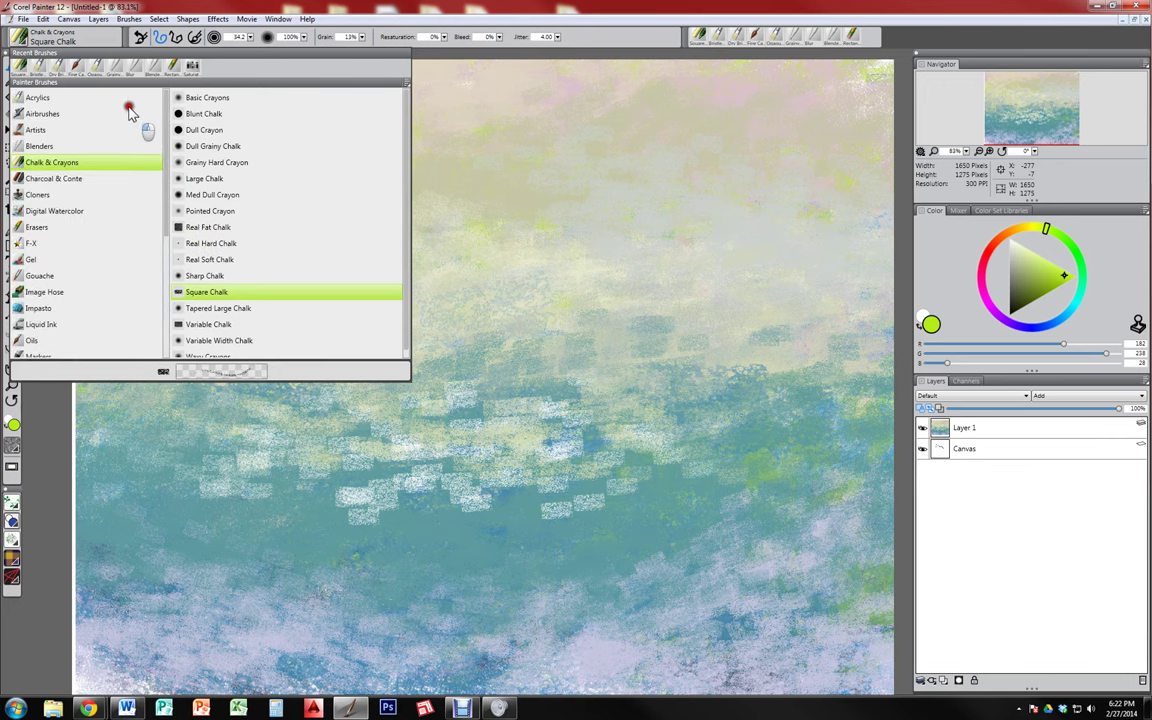
click(42, 130)
click(222, 98)
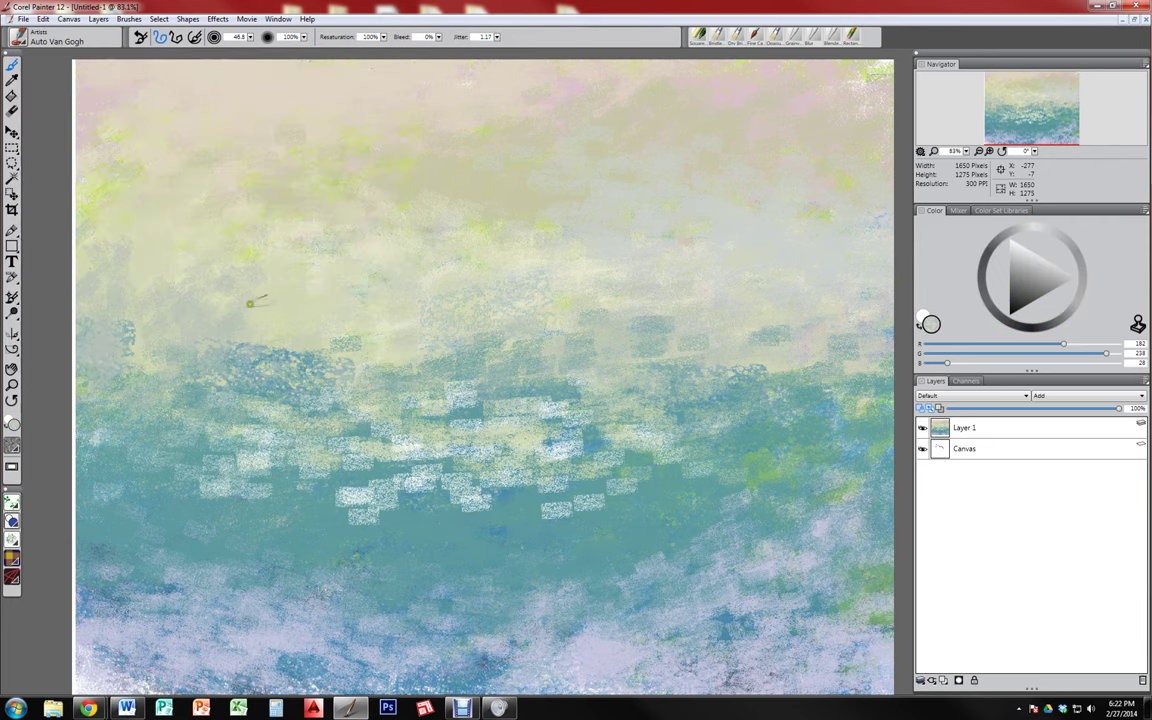
mouse_move(135, 345)
mouse_down()
mouse_move(158, 240)
mouse_move(200, 269)
mouse_move(201, 359)
mouse_move(259, 270)
mouse_move(321, 239)
mouse_move(214, 262)
mouse_move(169, 297)
mouse_move(231, 281)
mouse_move(252, 319)
mouse_up()
Switch to the Seurat brush and dab a cluster of green and yellow dots over the upper middle of the painting
click(19, 40)
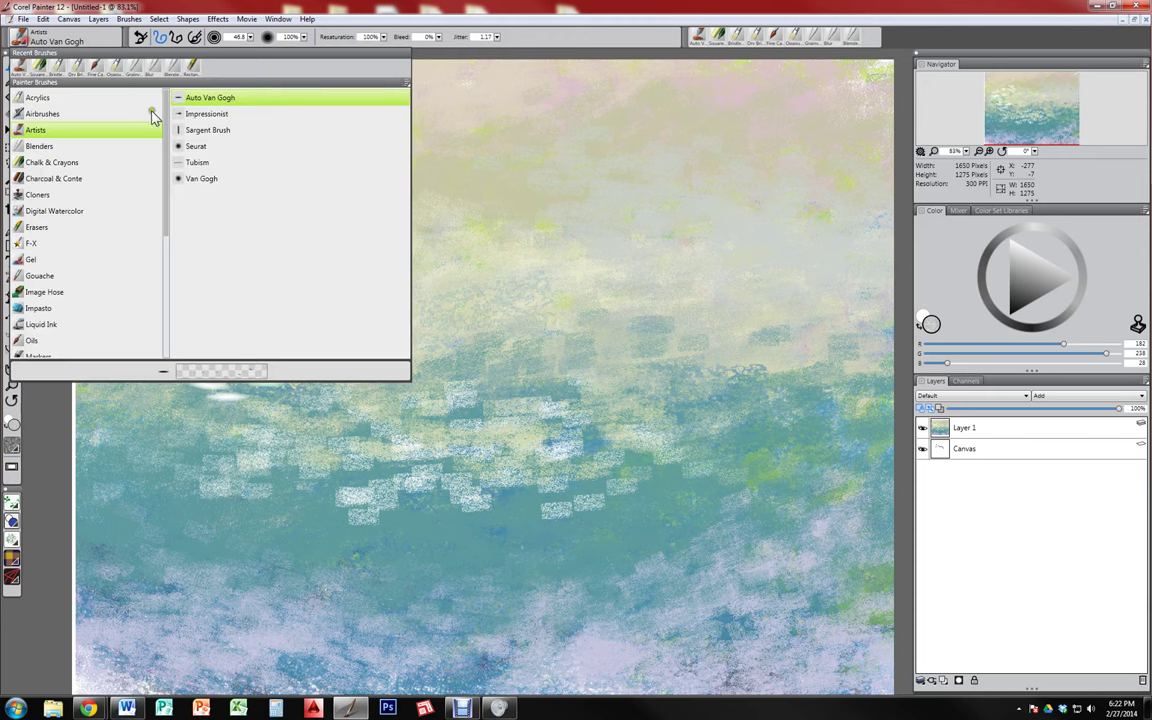
click(196, 146)
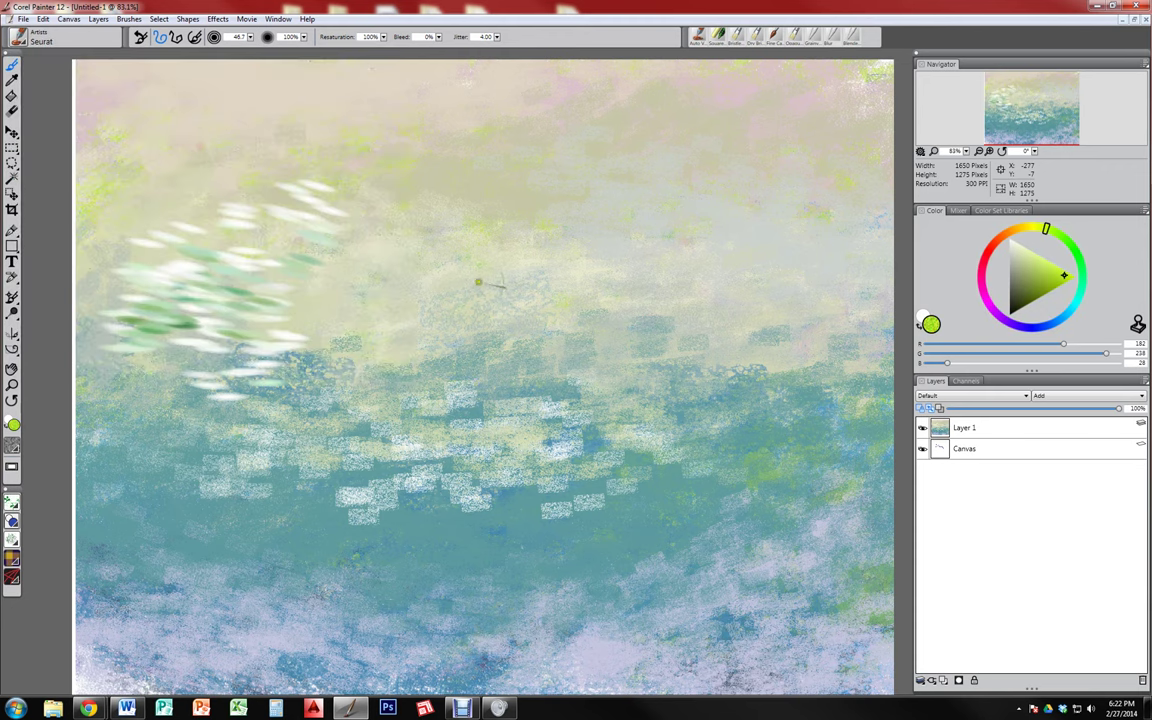
mouse_move(300, 315)
mouse_down()
mouse_move(391, 237)
mouse_move(405, 315)
mouse_move(365, 303)
mouse_move(502, 467)
mouse_up()
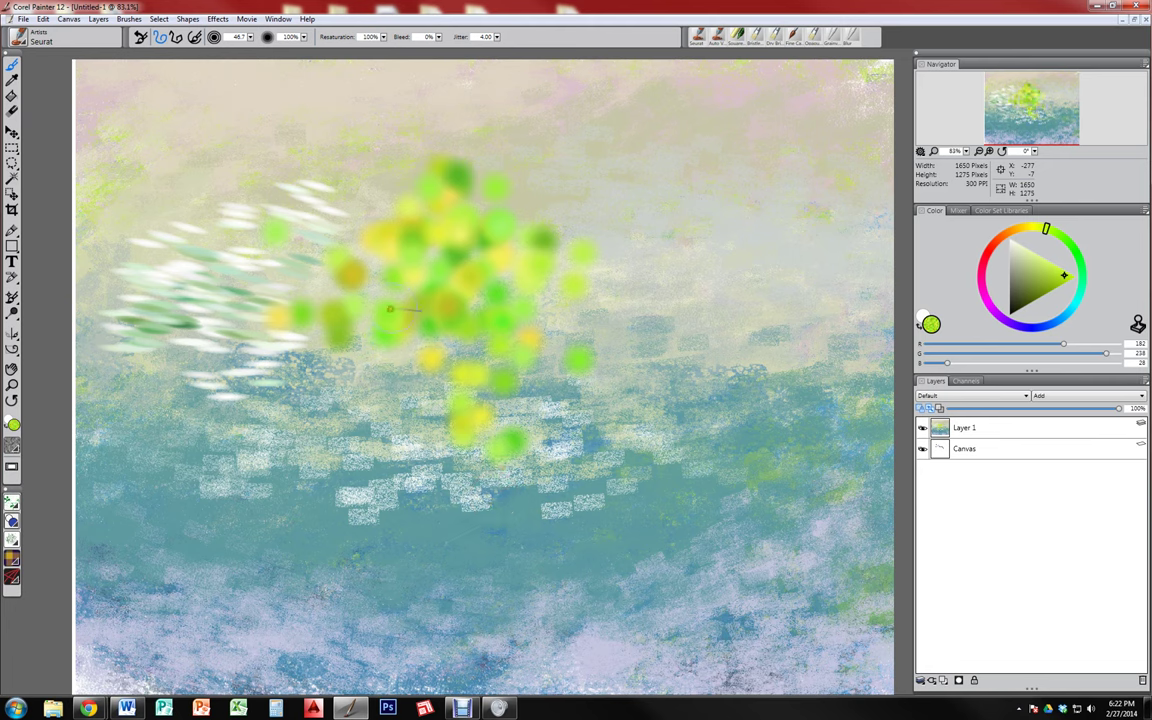
mouse_move(390, 308)
mouse_down()
mouse_move(482, 228)
mouse_move(381, 312)
mouse_move(474, 333)
mouse_move(543, 264)
mouse_move(377, 260)
mouse_move(491, 333)
mouse_up()
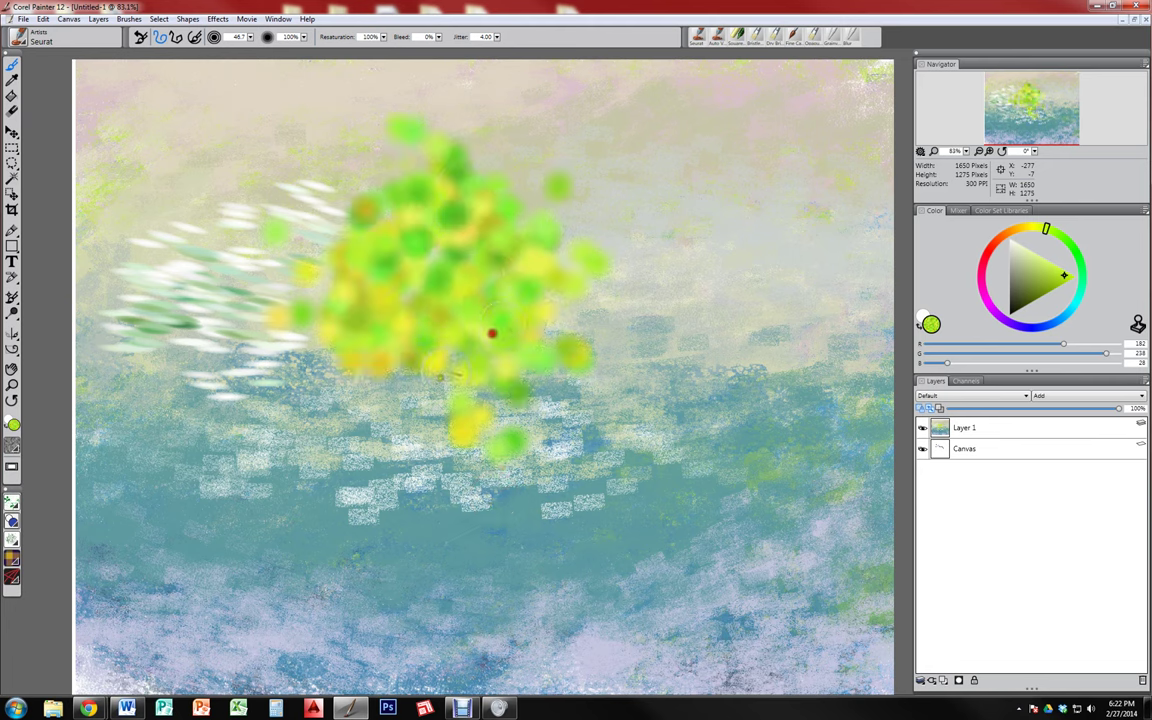
mouse_move(405, 268)
mouse_down()
mouse_move(349, 156)
mouse_move(383, 149)
mouse_move(420, 186)
mouse_move(402, 168)
mouse_move(469, 154)
mouse_move(543, 201)
mouse_move(568, 255)
mouse_up()
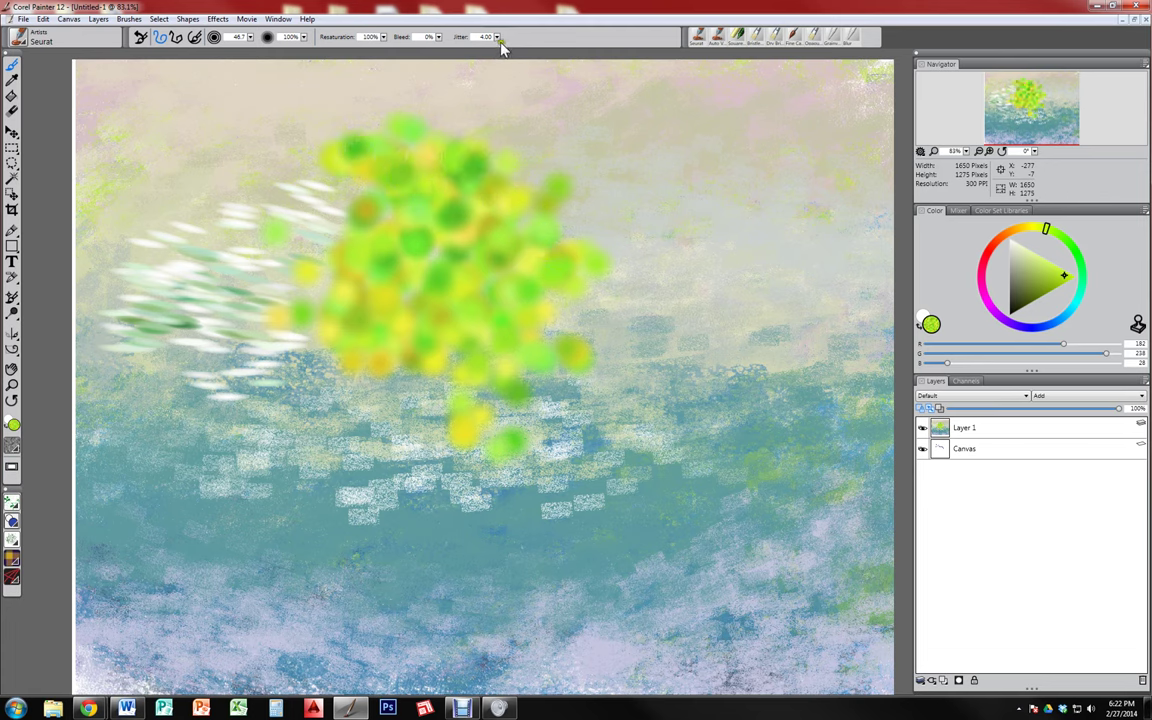
Reduce the jitter to 1.31 and paint a tight trail of green dots curving down the right half of the painting
drag(495, 48, 470, 48)
mouse_move(566, 108)
mouse_down()
mouse_move(675, 178)
mouse_move(733, 287)
mouse_up()
mouse_move(700, 185)
mouse_down()
mouse_move(712, 311)
mouse_move(723, 249)
mouse_move(692, 388)
mouse_move(703, 479)
mouse_move(692, 483)
mouse_move(735, 345)
mouse_up()
drag(714, 455, 746, 255)
Pick a muted olive green and paint dotted strokes over and beside the bright green trail
click(1029, 282)
mouse_move(746, 320)
mouse_down()
mouse_move(696, 409)
mouse_move(747, 310)
mouse_move(765, 475)
mouse_up()
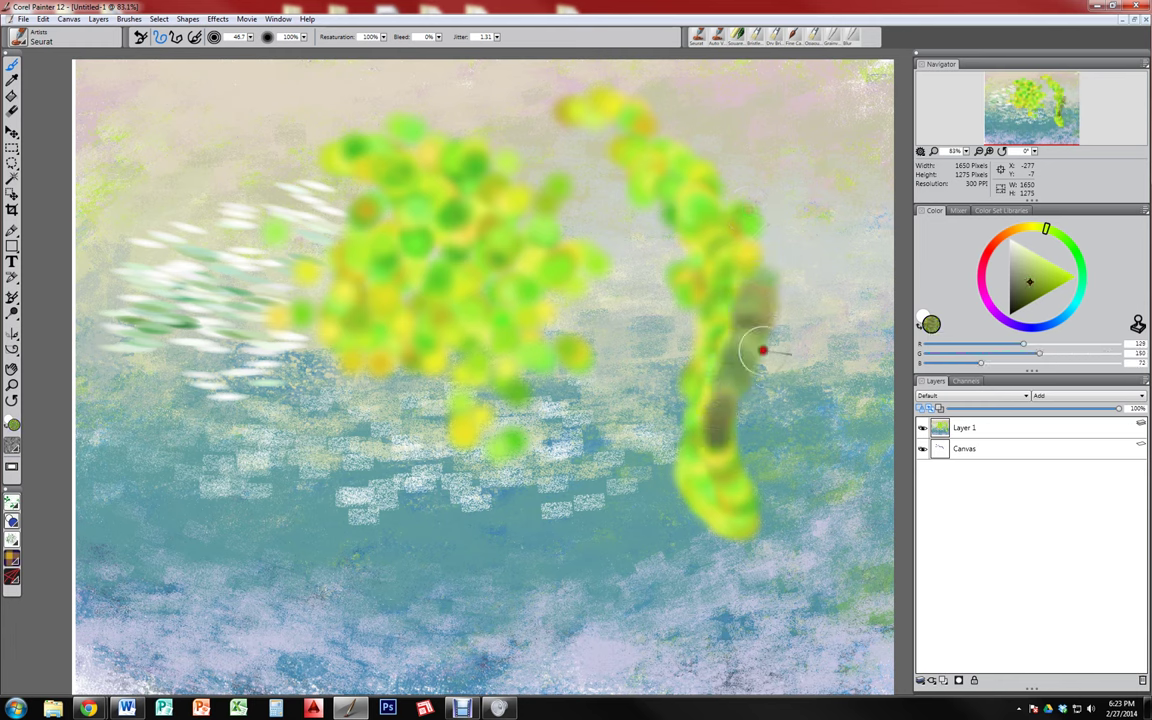
mouse_move(763, 350)
mouse_down()
mouse_move(733, 419)
mouse_move(753, 329)
mouse_move(753, 226)
mouse_move(667, 123)
mouse_move(715, 180)
mouse_move(679, 170)
mouse_move(699, 216)
mouse_move(636, 280)
mouse_move(650, 398)
mouse_move(597, 540)
mouse_up()
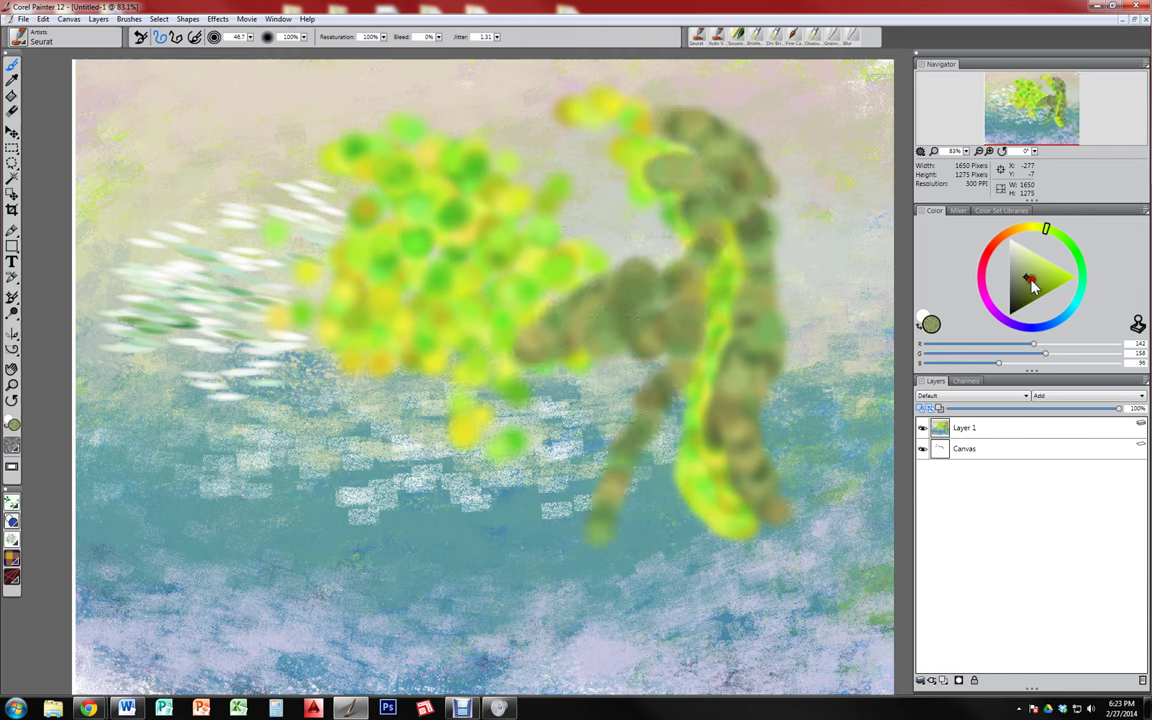
Pick a pale blue, fill the area under the olive strokes, and scatter dots across the painting at jitter 3.94
click(1051, 330)
mouse_move(679, 375)
mouse_down()
mouse_move(625, 368)
mouse_move(595, 473)
mouse_move(686, 411)
mouse_move(656, 437)
mouse_move(669, 540)
mouse_move(600, 430)
mouse_up()
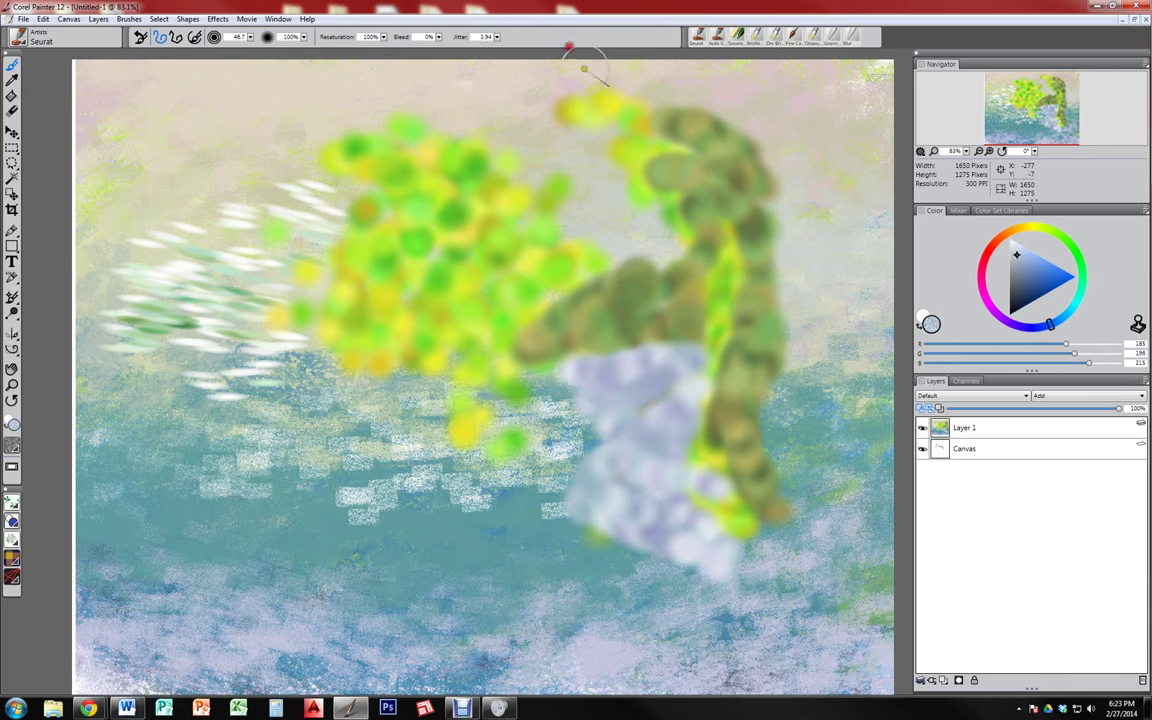
mouse_move(170, 383)
mouse_down()
mouse_move(663, 329)
mouse_move(198, 291)
mouse_move(620, 598)
mouse_move(483, 586)
mouse_move(800, 442)
mouse_move(725, 400)
mouse_up()
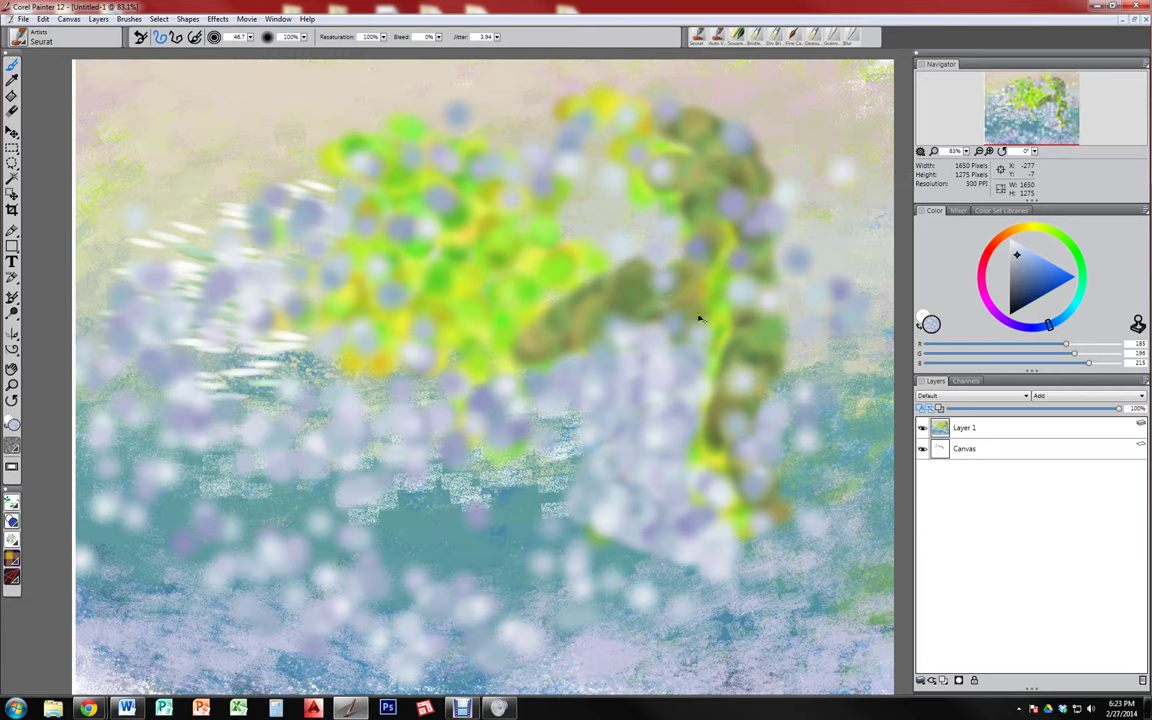
Clear the painting from Layer 1 and scatter pale blue Seurat dots across the blank canvas
key(ctrl+a)
key(Delete)
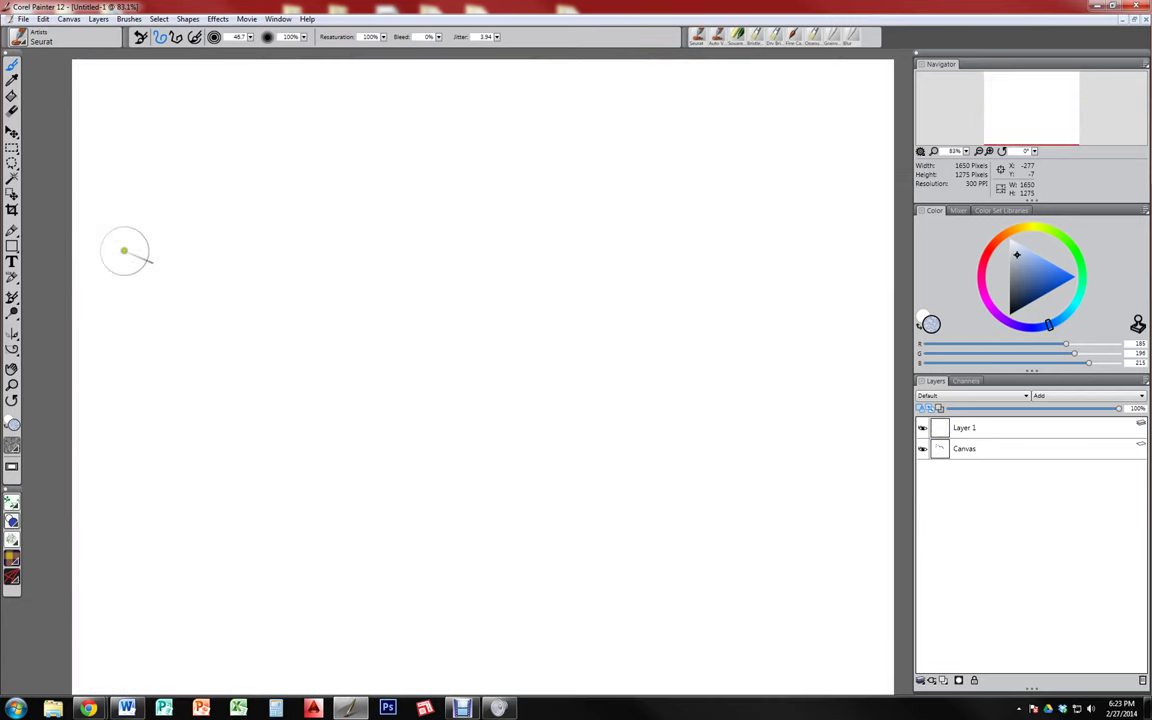
mouse_move(117, 271)
mouse_down()
mouse_move(250, 168)
mouse_move(315, 142)
mouse_move(335, 182)
mouse_move(442, 180)
mouse_up()
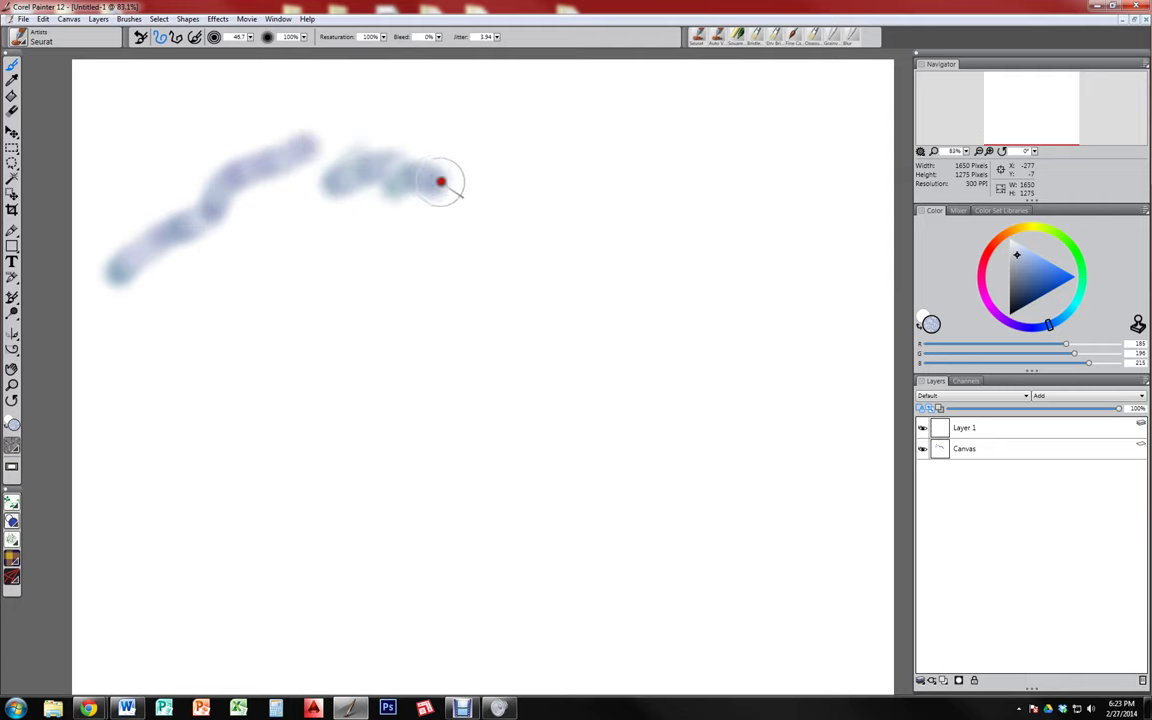
mouse_move(130, 378)
mouse_down()
mouse_move(171, 363)
mouse_move(511, 462)
mouse_move(1101, 494)
mouse_up()
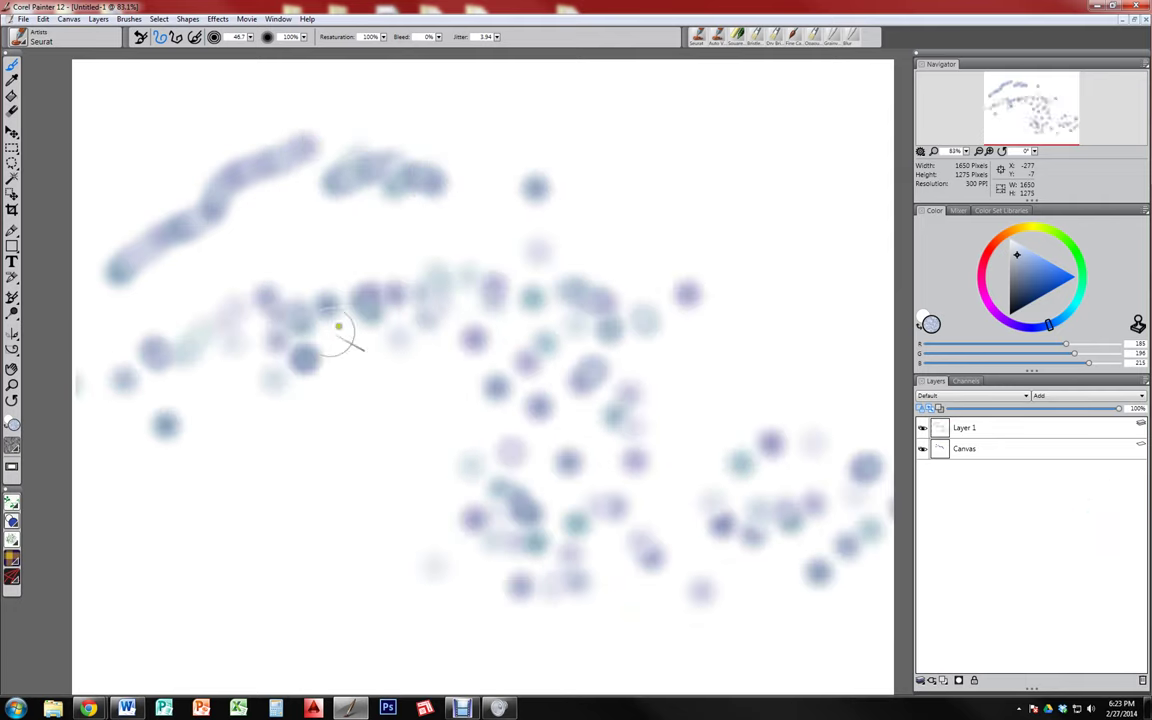
mouse_move(291, 440)
mouse_down()
mouse_move(365, 531)
mouse_move(938, 617)
mouse_up()
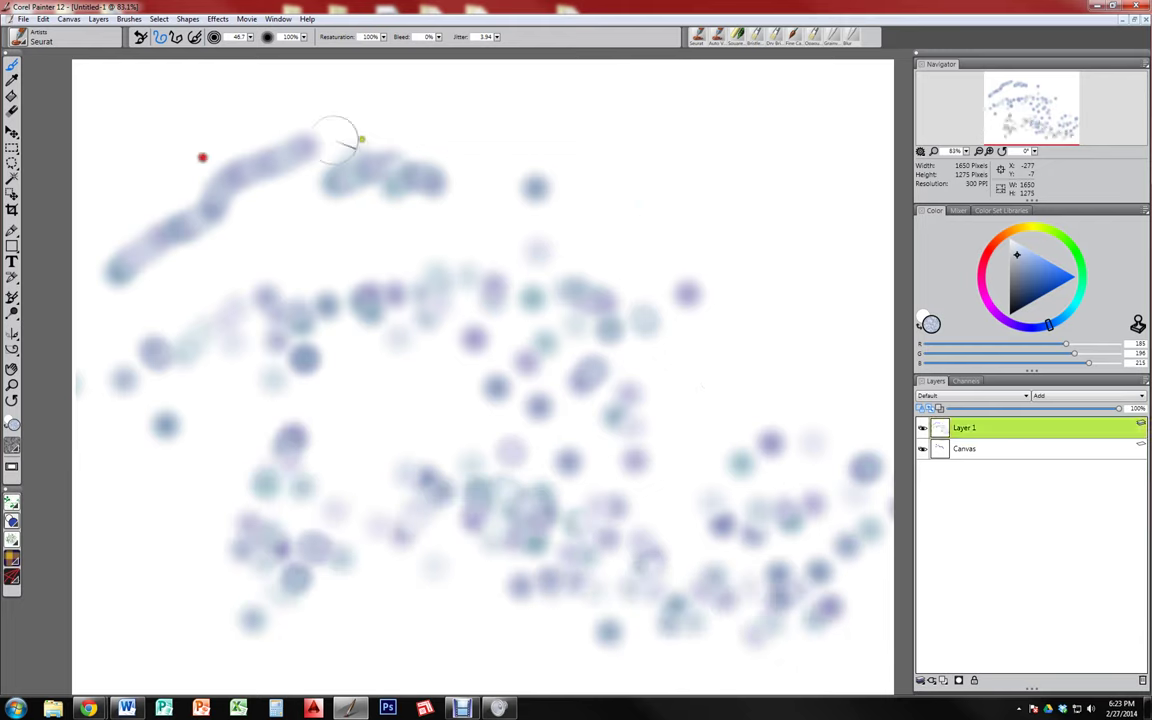
mouse_move(335, 138)
mouse_down()
mouse_move(154, 134)
mouse_move(815, 200)
mouse_move(630, 391)
mouse_move(222, 327)
mouse_move(445, 645)
mouse_move(797, 350)
mouse_move(864, 563)
mouse_up()
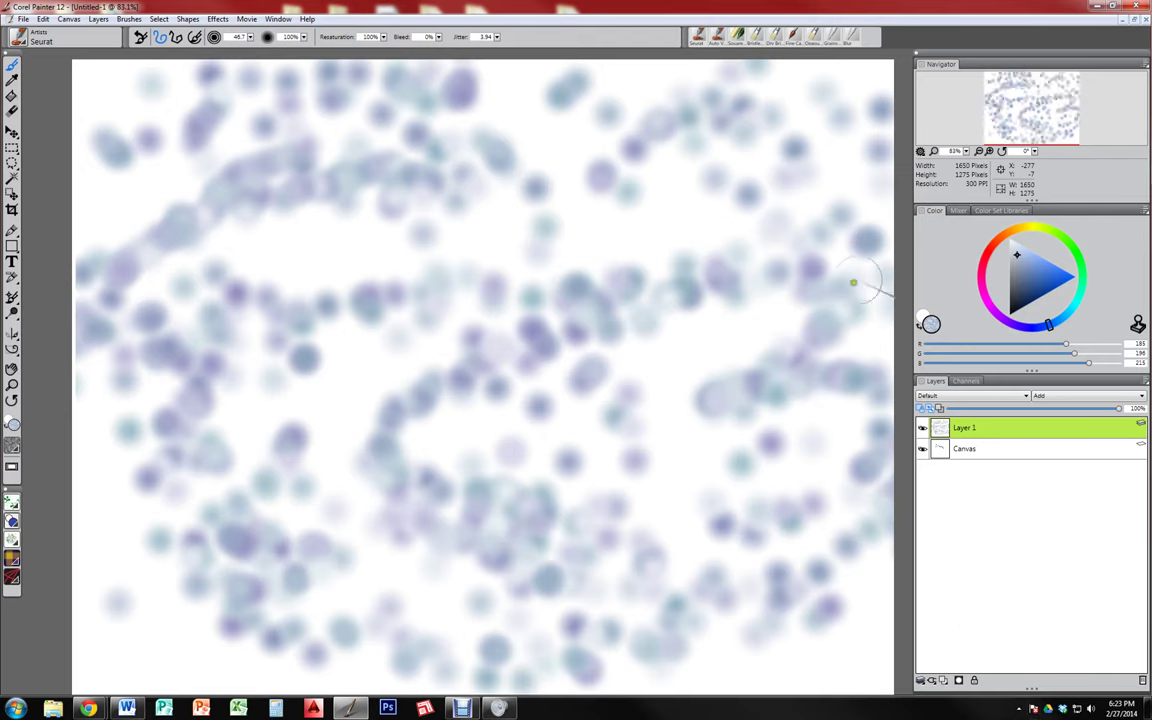
mouse_move(853, 283)
mouse_down()
mouse_move(705, 252)
mouse_move(690, 275)
mouse_move(795, 372)
mouse_up()
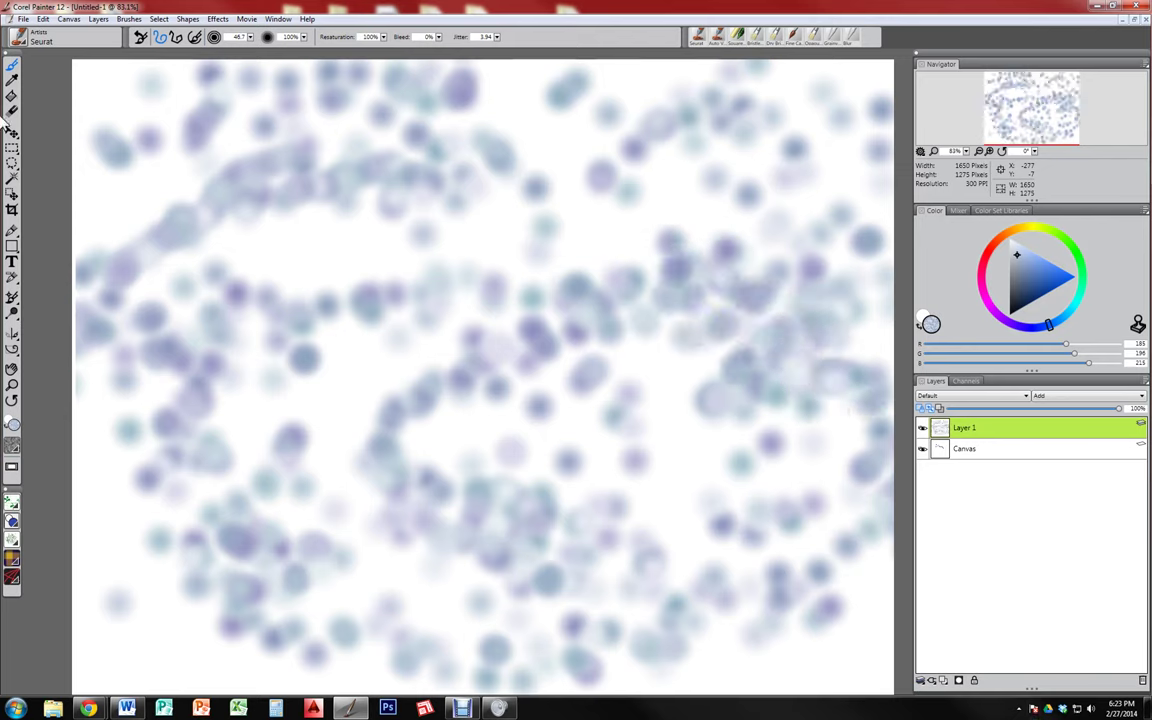
Add more Seurat dots across the upper part of the canvas, then clear the layer
click(18, 40)
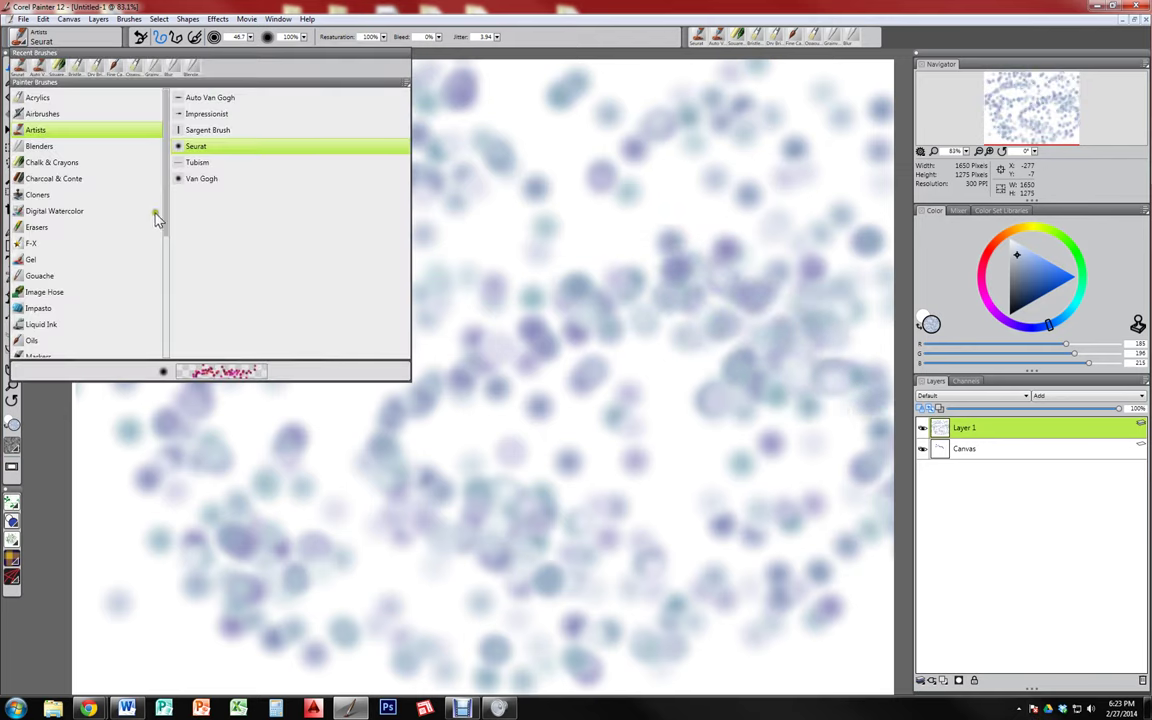
click(181, 259)
mouse_move(170, 231)
mouse_down()
mouse_move(285, 291)
mouse_move(494, 256)
mouse_up()
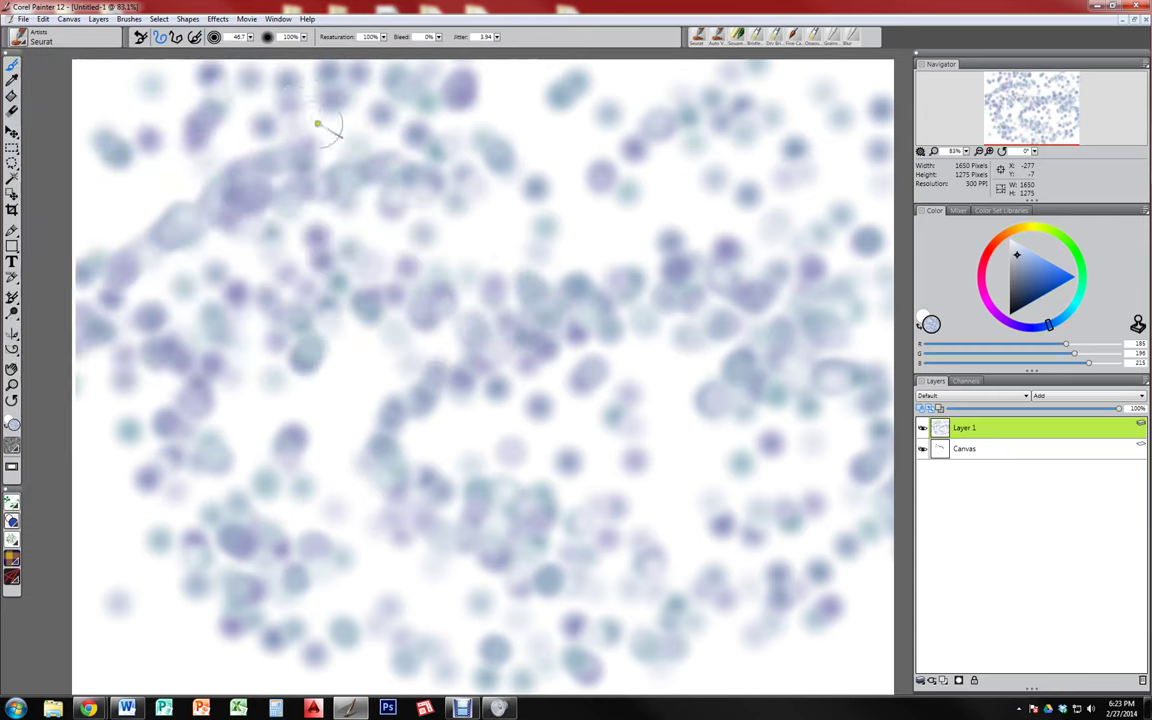
key(ctrl+a)
key(Delete)
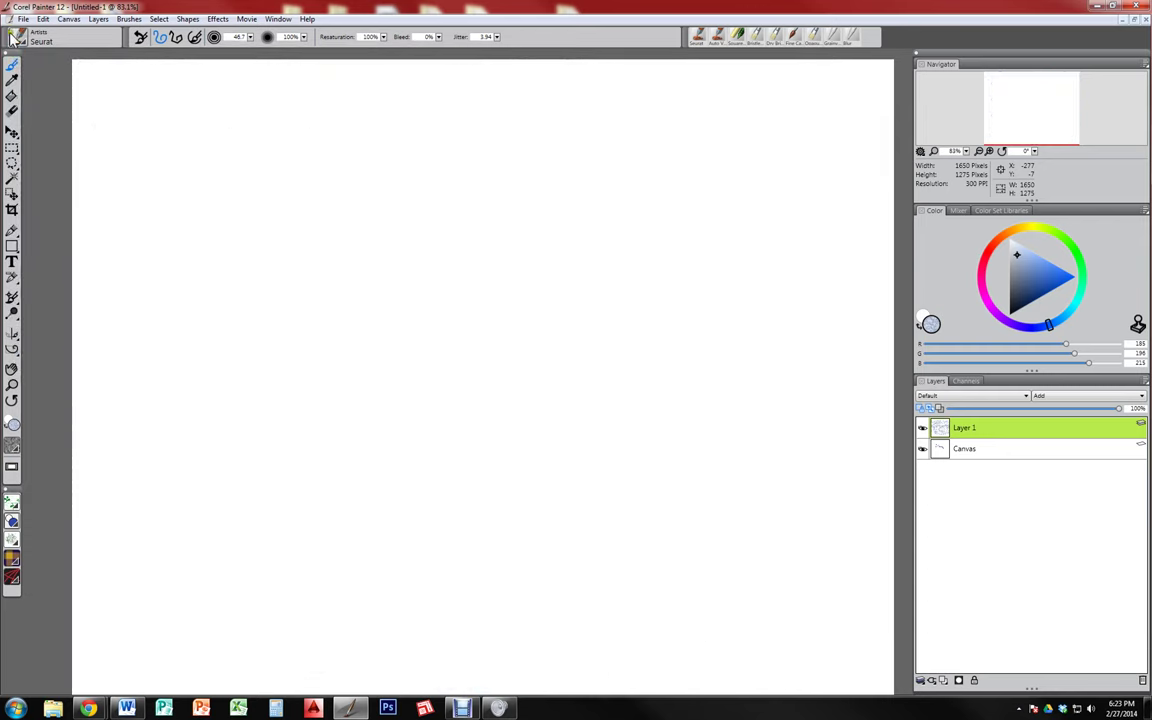
Choose the Real Wet Flat Fringe brush from Real Watercolor and paint a pale wavy stroke across the upper canvas
click(20, 39)
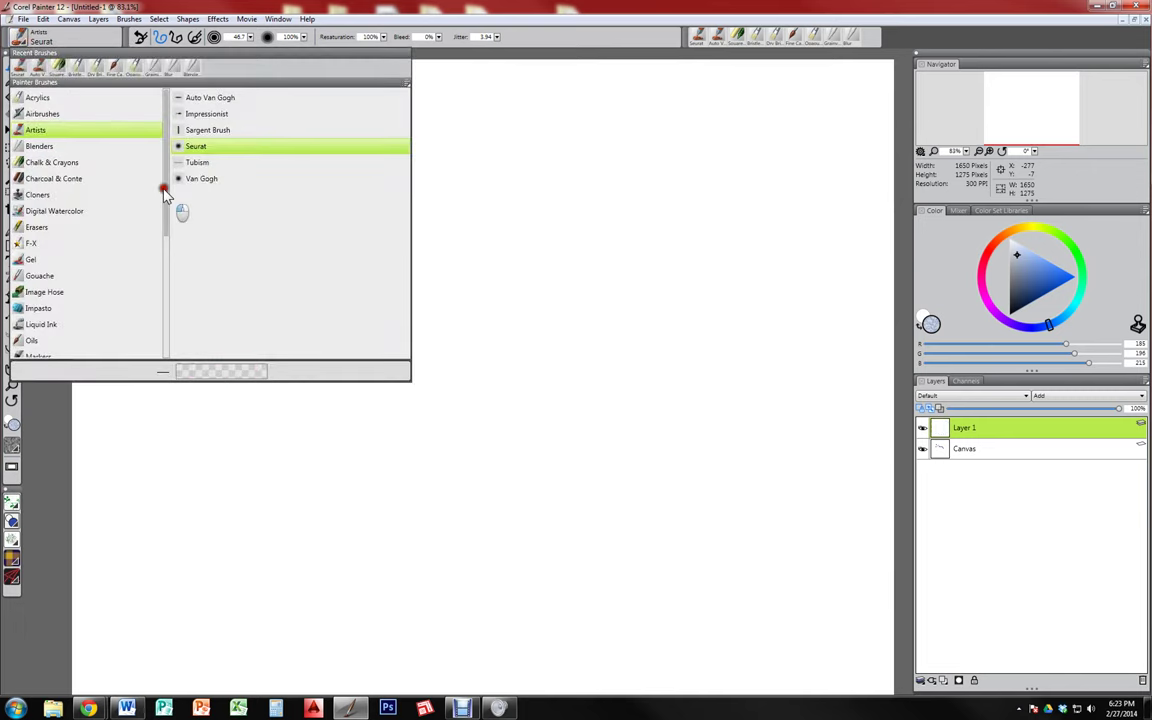
click(165, 195)
mouse_move(167, 211)
mouse_down()
mouse_move(155, 217)
mouse_move(165, 283)
mouse_move(150, 322)
mouse_up()
click(20, 39)
click(80, 251)
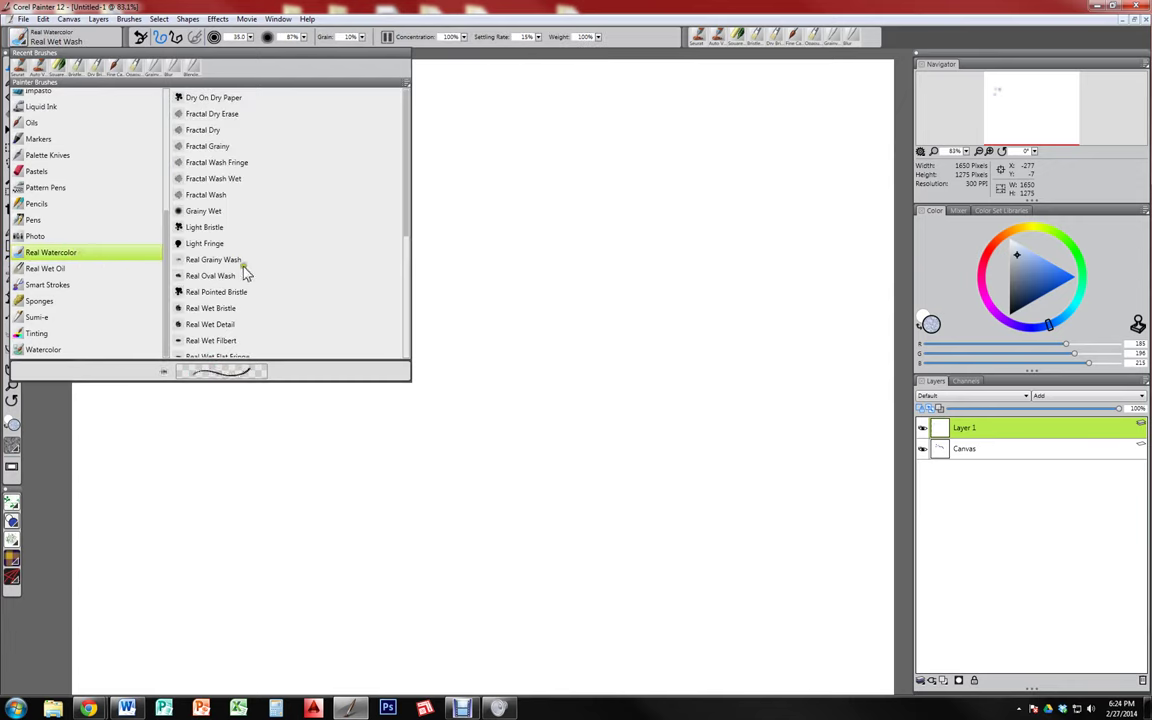
mouse_move(407, 232)
mouse_down()
mouse_move(427, 267)
mouse_move(390, 289)
mouse_up()
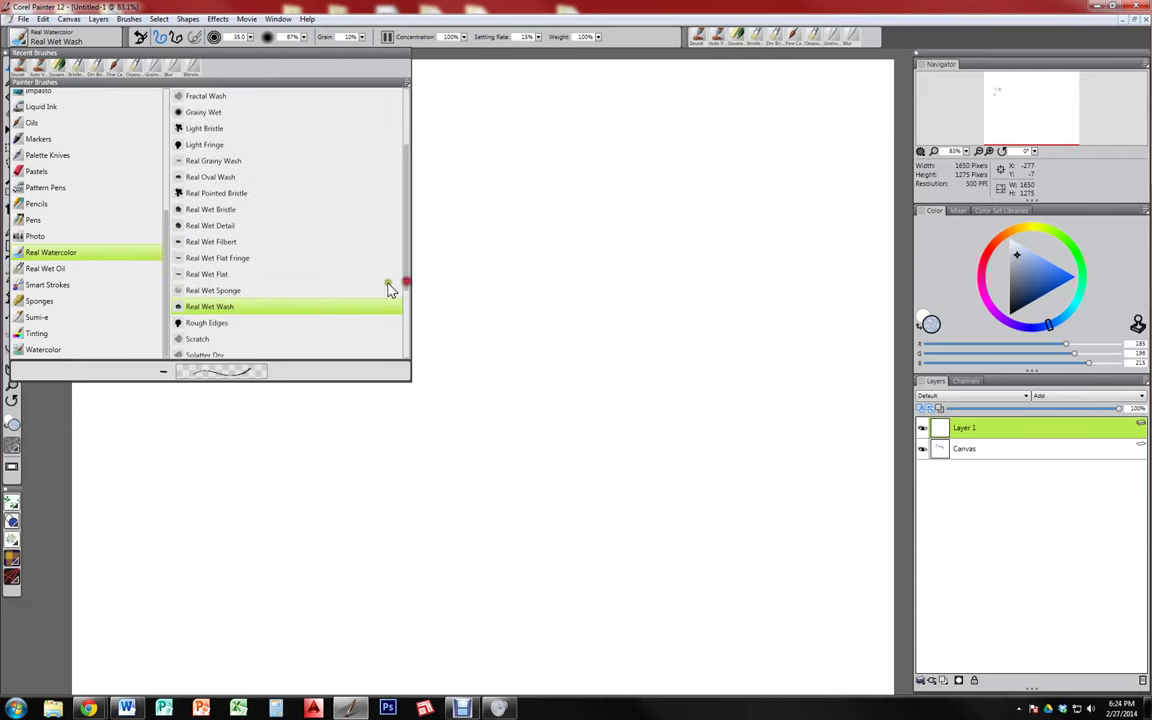
click(256, 262)
mouse_move(202, 296)
mouse_down()
mouse_move(311, 224)
mouse_move(487, 195)
mouse_move(740, 326)
mouse_move(302, 318)
mouse_up()
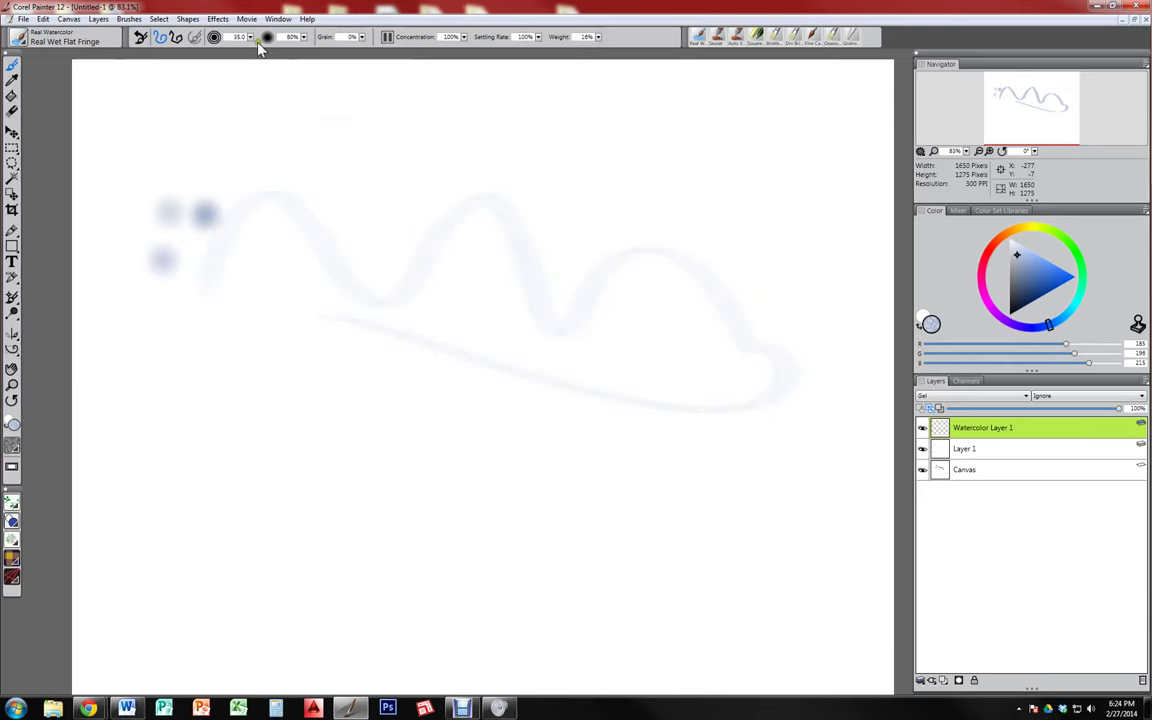
Spread pale blue washes over the wavy stroke with Real Wet Sponge, then paint a darker diagonal patch at 93% concentration
click(20, 37)
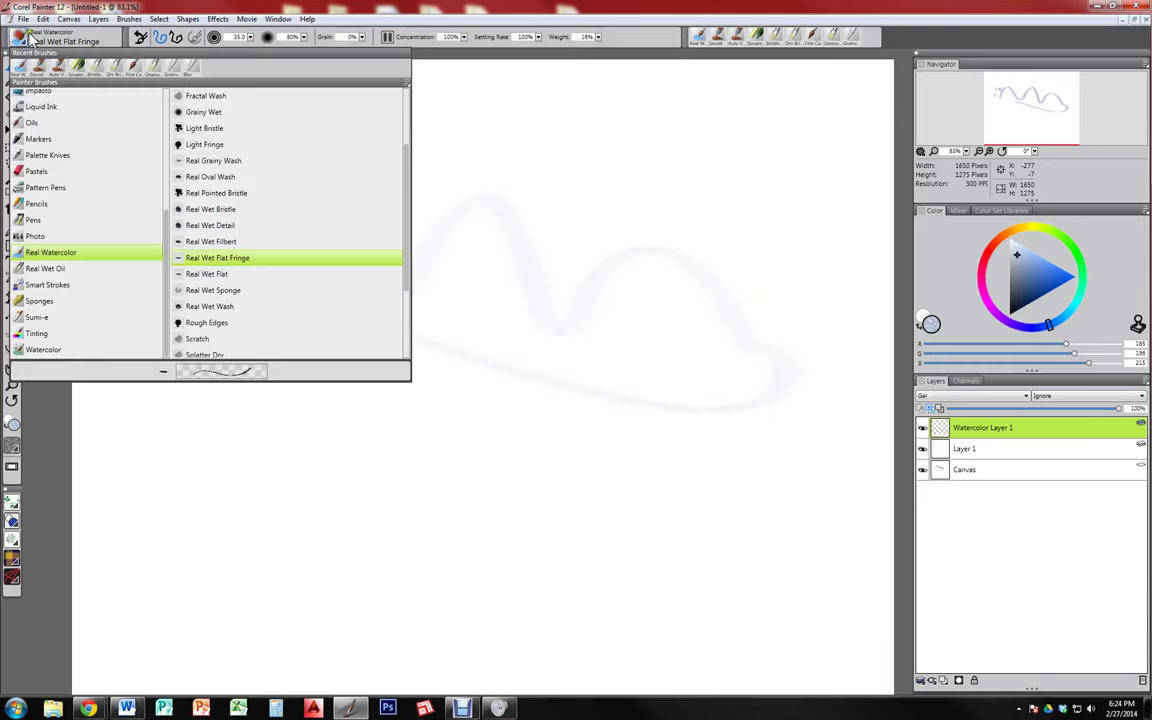
click(219, 290)
mouse_move(257, 311)
mouse_down()
mouse_move(527, 180)
mouse_move(813, 359)
mouse_move(136, 129)
mouse_move(496, 306)
mouse_move(859, 542)
mouse_up()
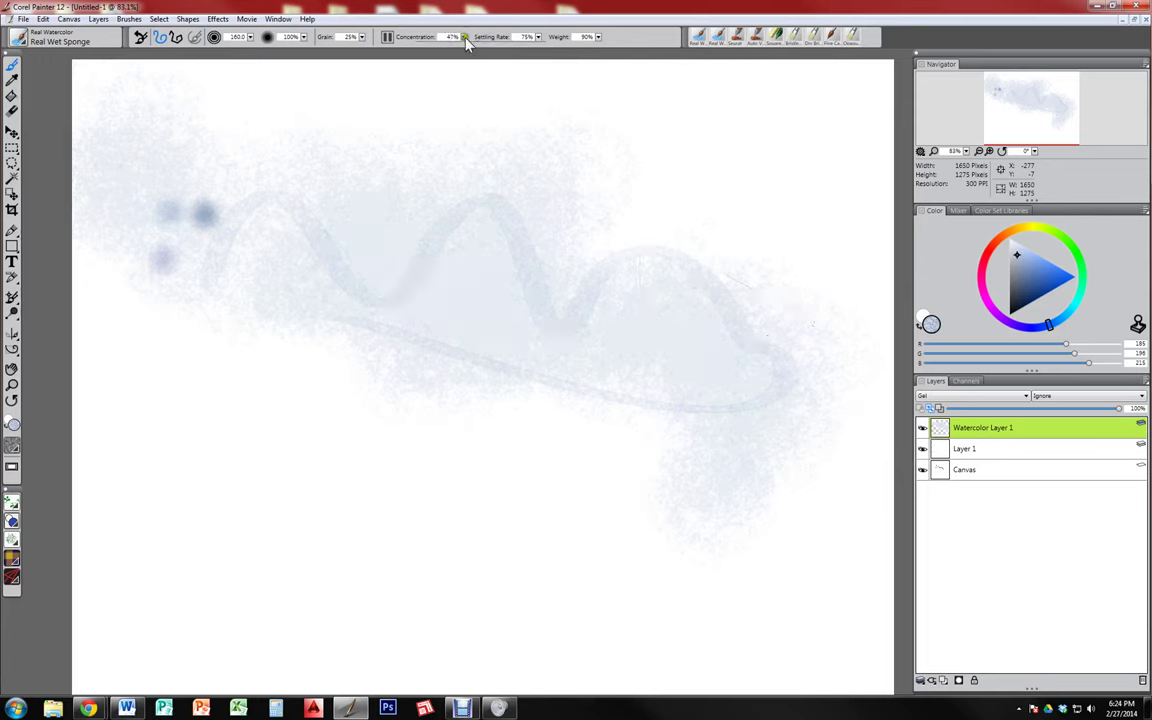
drag(466, 42, 461, 47)
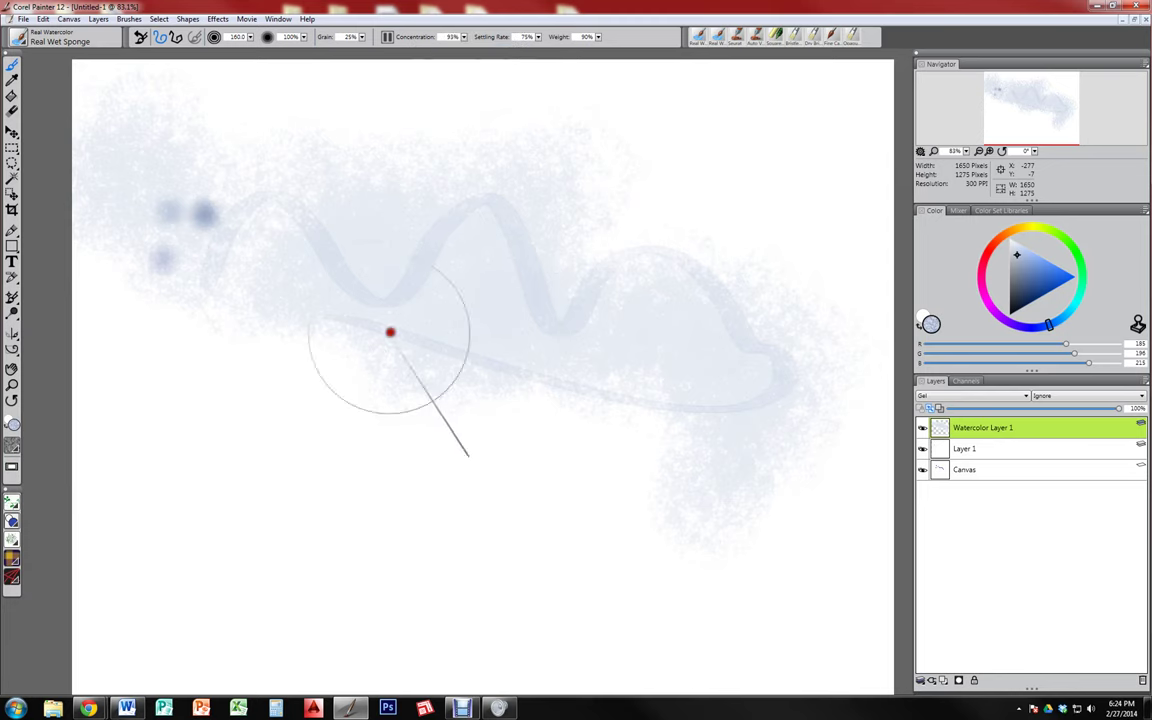
mouse_move(257, 249)
mouse_down()
mouse_move(312, 292)
mouse_move(494, 356)
mouse_move(619, 463)
mouse_move(297, 369)
mouse_move(293, 291)
mouse_move(454, 392)
mouse_move(580, 520)
mouse_up()
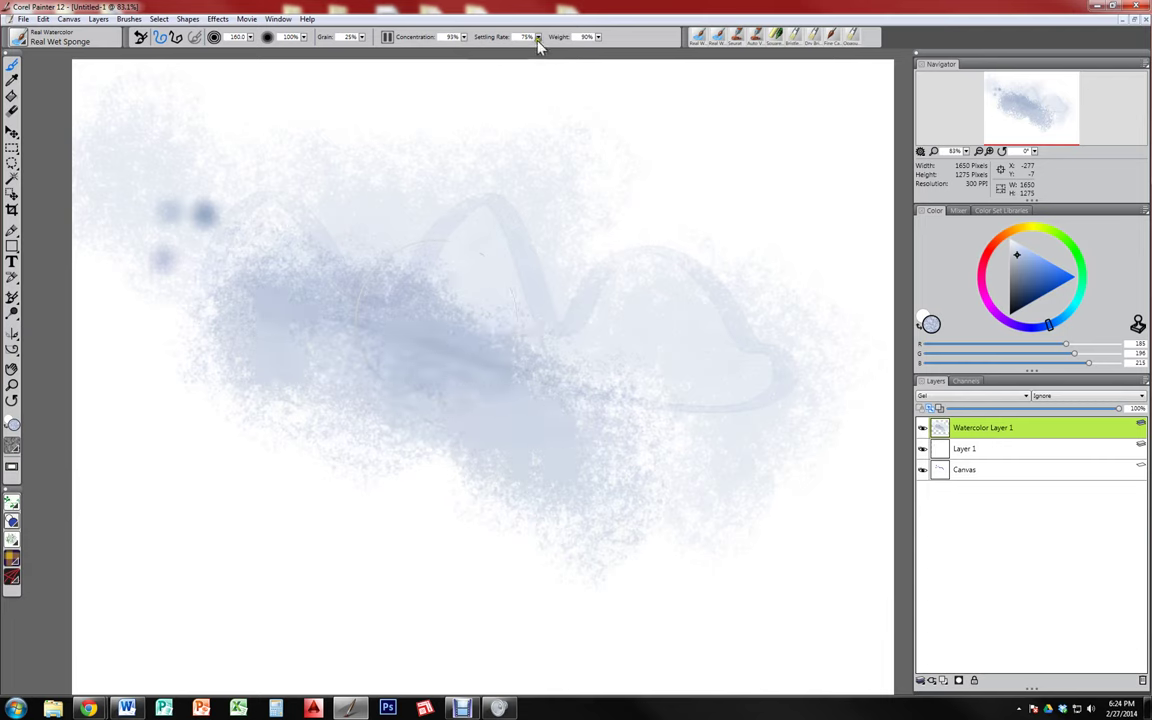
Set the settling rate to 18% and sponge pale washes across the upper right of the canvas
drag(538, 40, 519, 52)
mouse_move(640, 160)
mouse_down()
mouse_move(728, 200)
mouse_move(828, 378)
mouse_move(800, 400)
mouse_up()
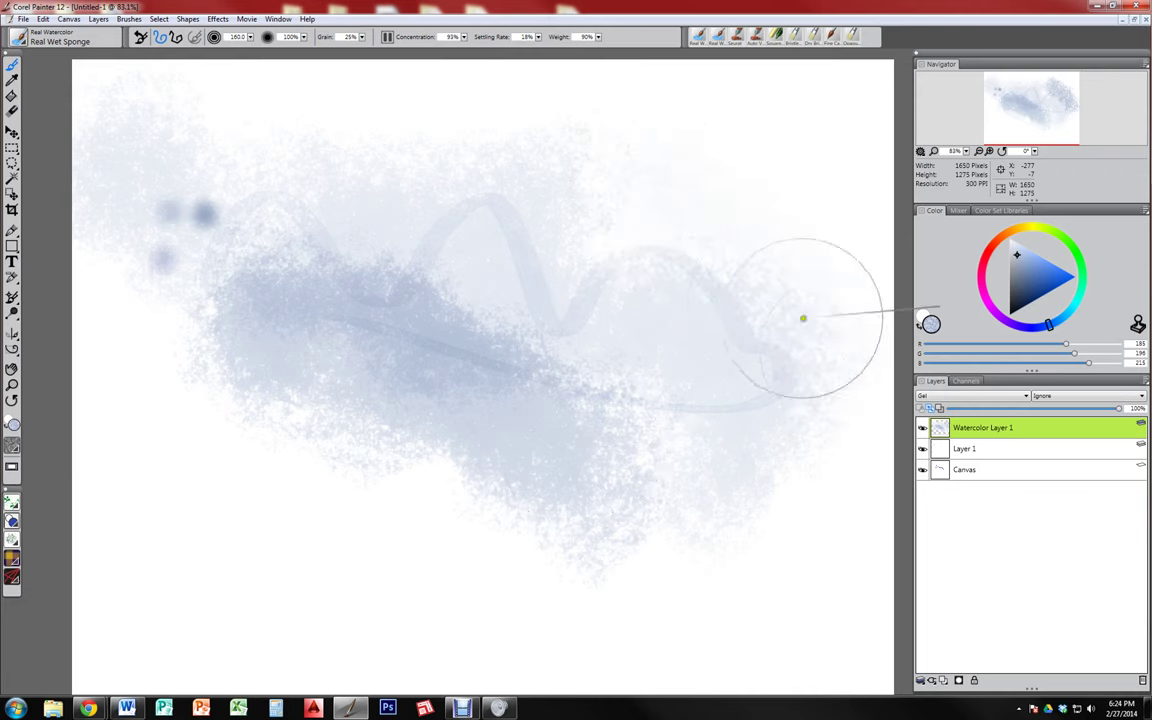
mouse_move(507, 237)
mouse_down()
mouse_move(784, 193)
mouse_move(860, 260)
mouse_up()
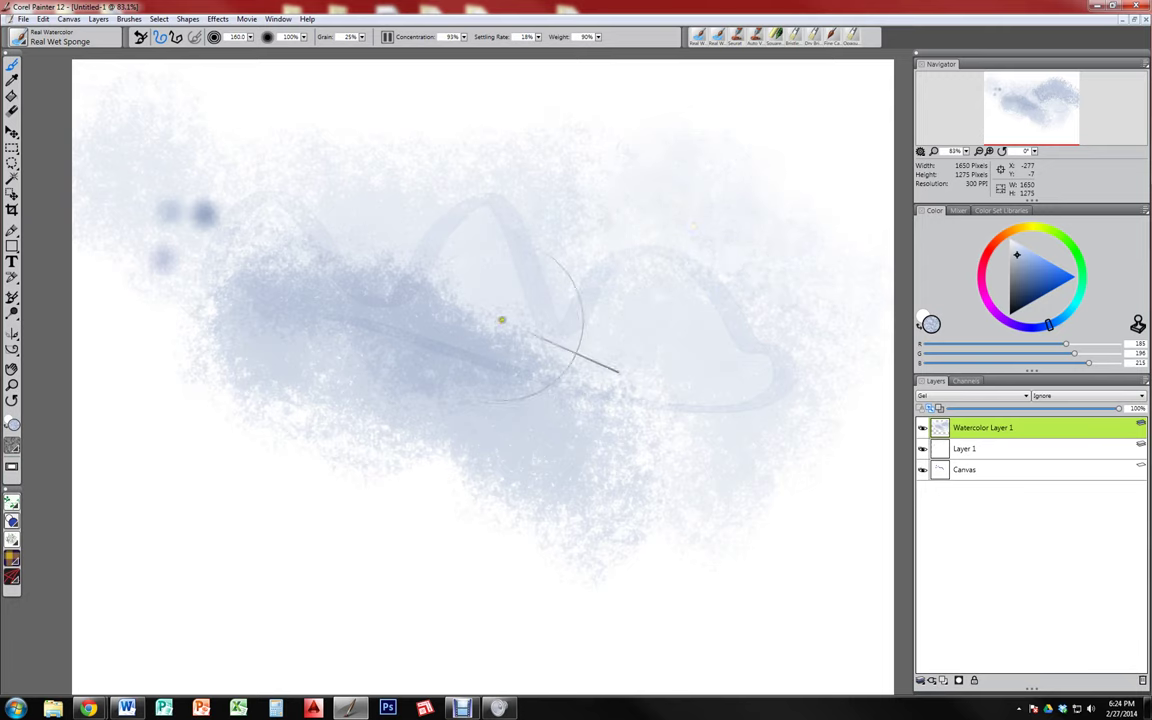
mouse_move(698, 211)
mouse_down()
mouse_move(648, 153)
mouse_move(714, 198)
mouse_move(867, 188)
mouse_move(626, 151)
mouse_move(602, 121)
mouse_move(859, 229)
mouse_move(897, 284)
mouse_move(949, 576)
mouse_up()
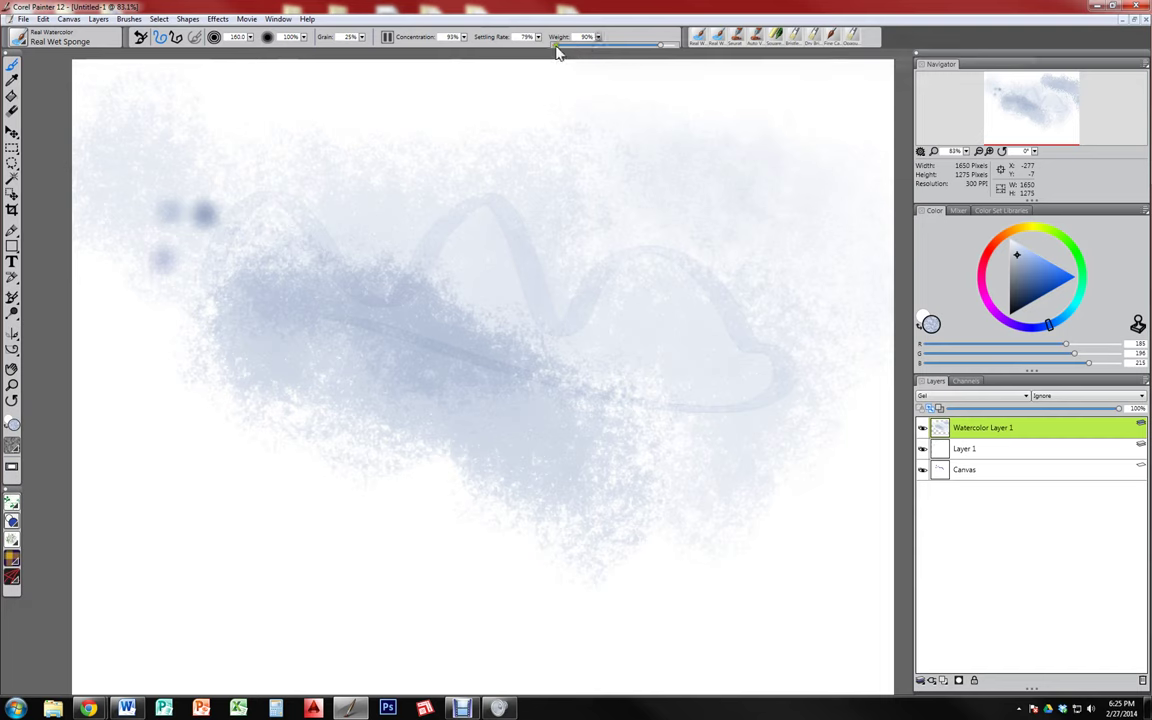
Sponge grainy blue patches at 100% weight across the lower canvas and up through the middle towards the upper right
mouse_move(190, 481)
mouse_down()
mouse_move(290, 550)
mouse_move(452, 540)
mouse_up()
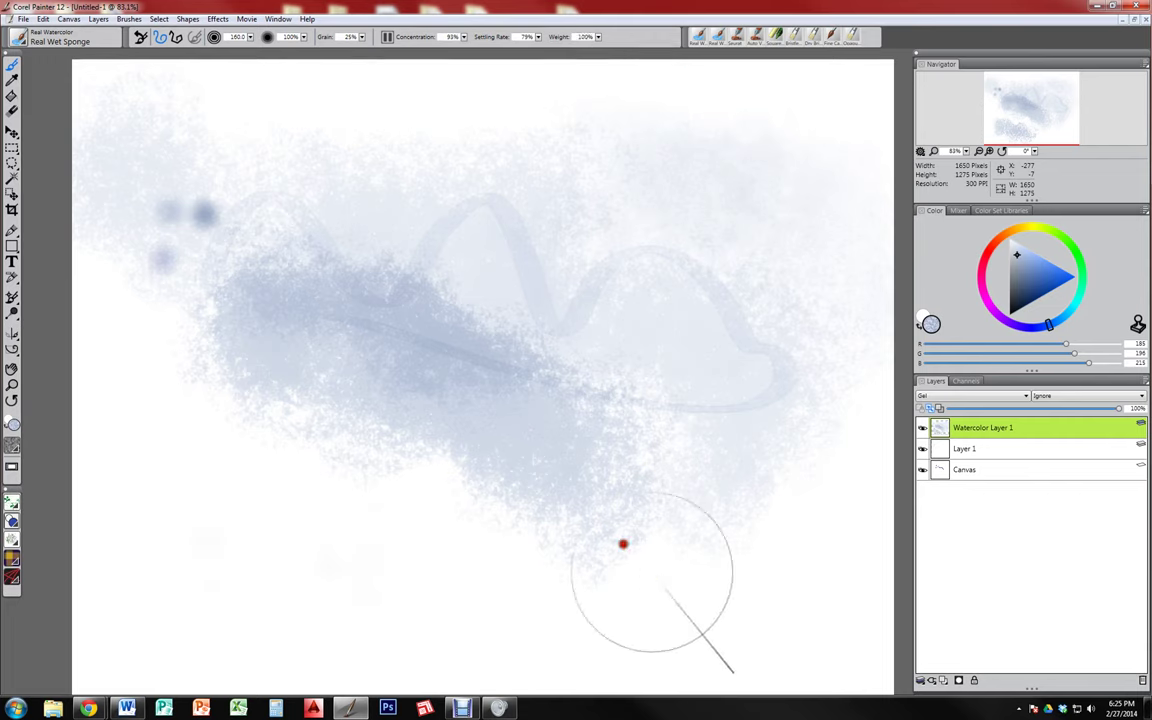
mouse_move(622, 543)
mouse_down()
mouse_move(872, 578)
mouse_move(648, 581)
mouse_up()
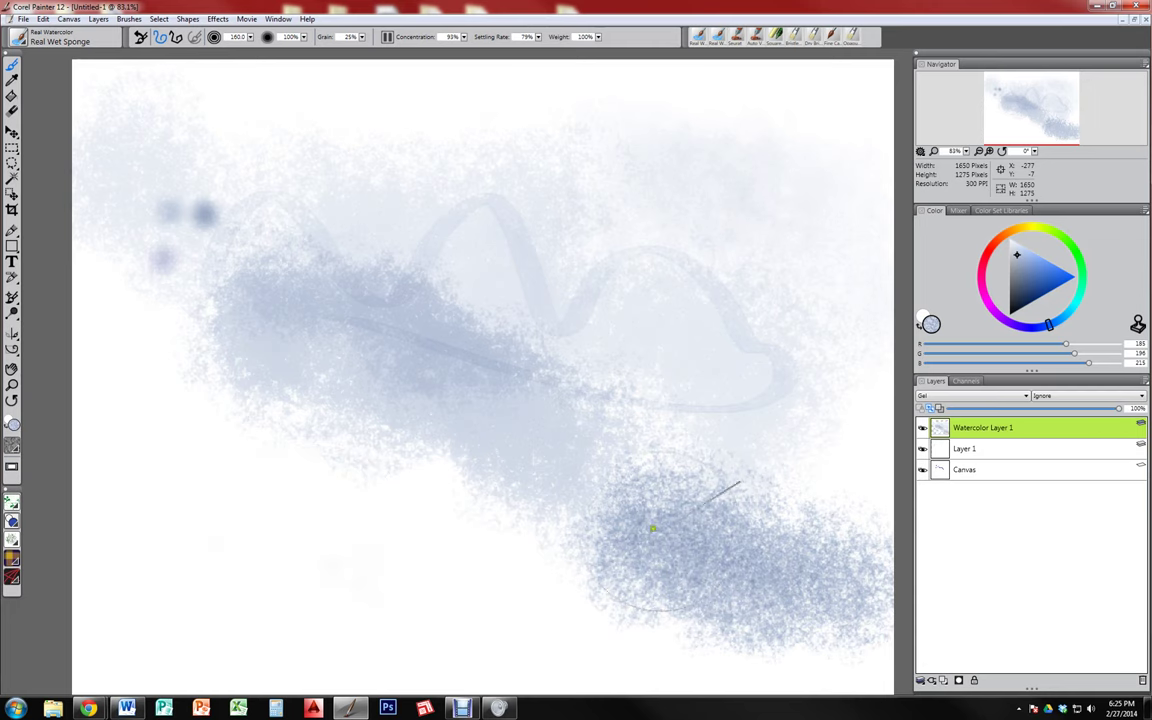
mouse_move(650, 524)
mouse_down()
mouse_move(571, 437)
mouse_move(746, 444)
mouse_move(746, 303)
mouse_move(805, 234)
mouse_up()
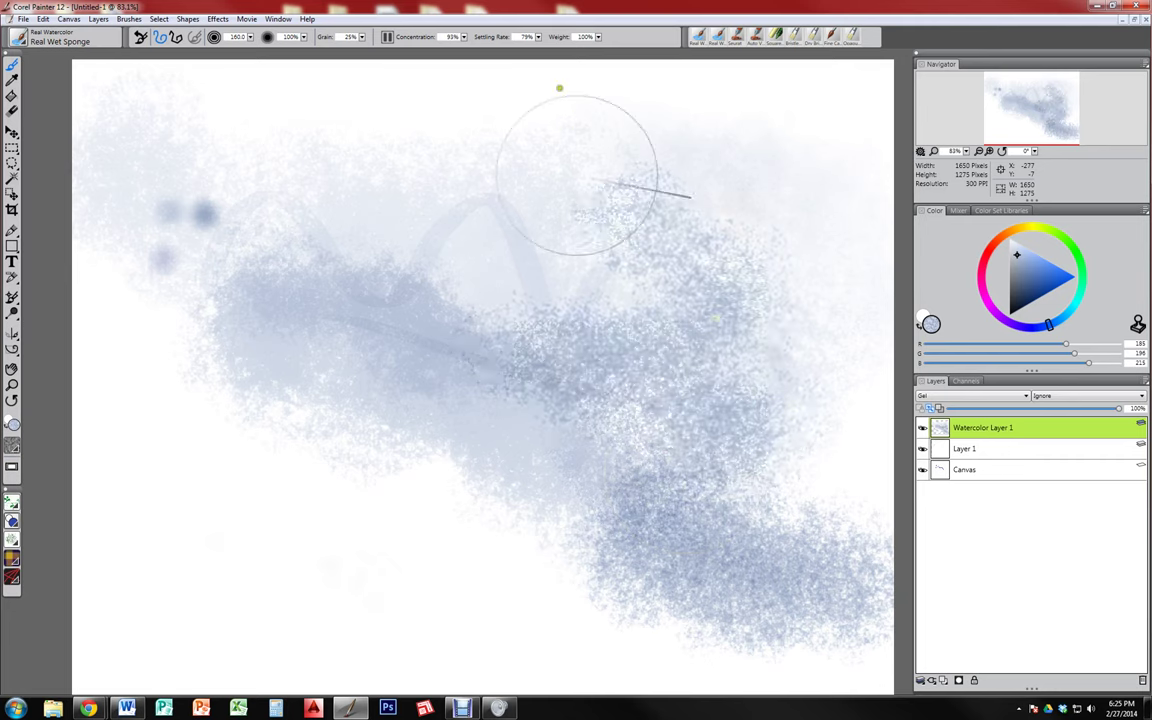
Set the weight to 99% and sponge a patch across the lower canvas, then clear the whole watercolor layer
drag(590, 40, 585, 50)
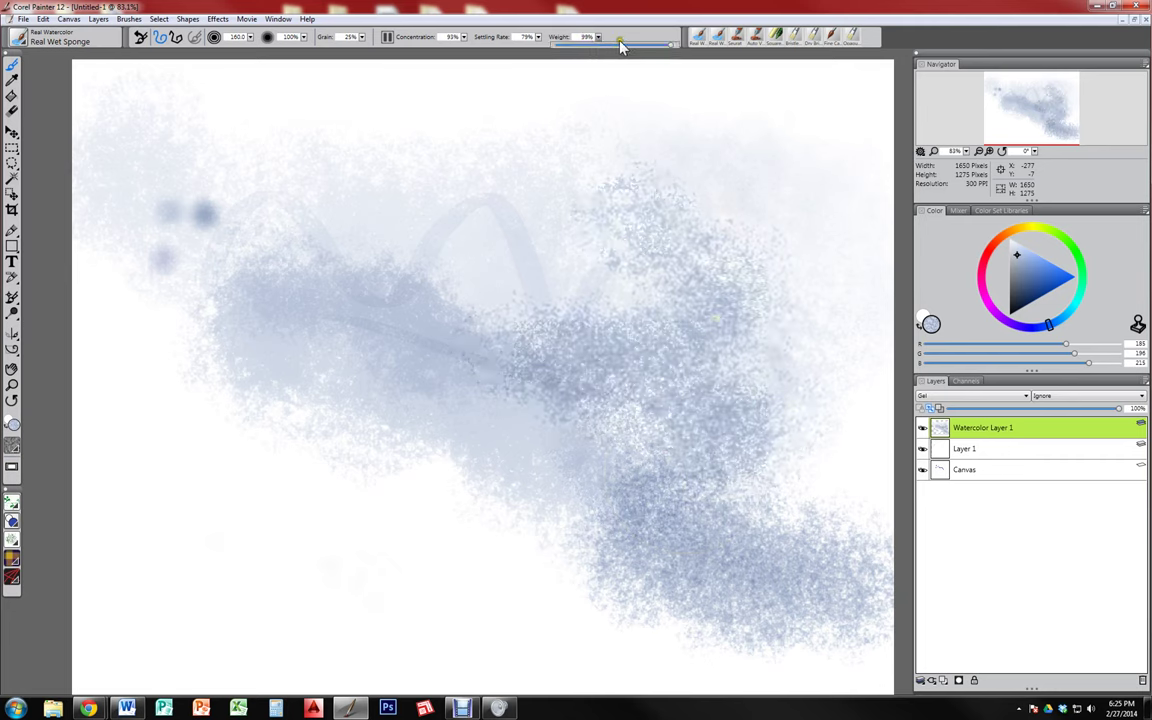
click(598, 40)
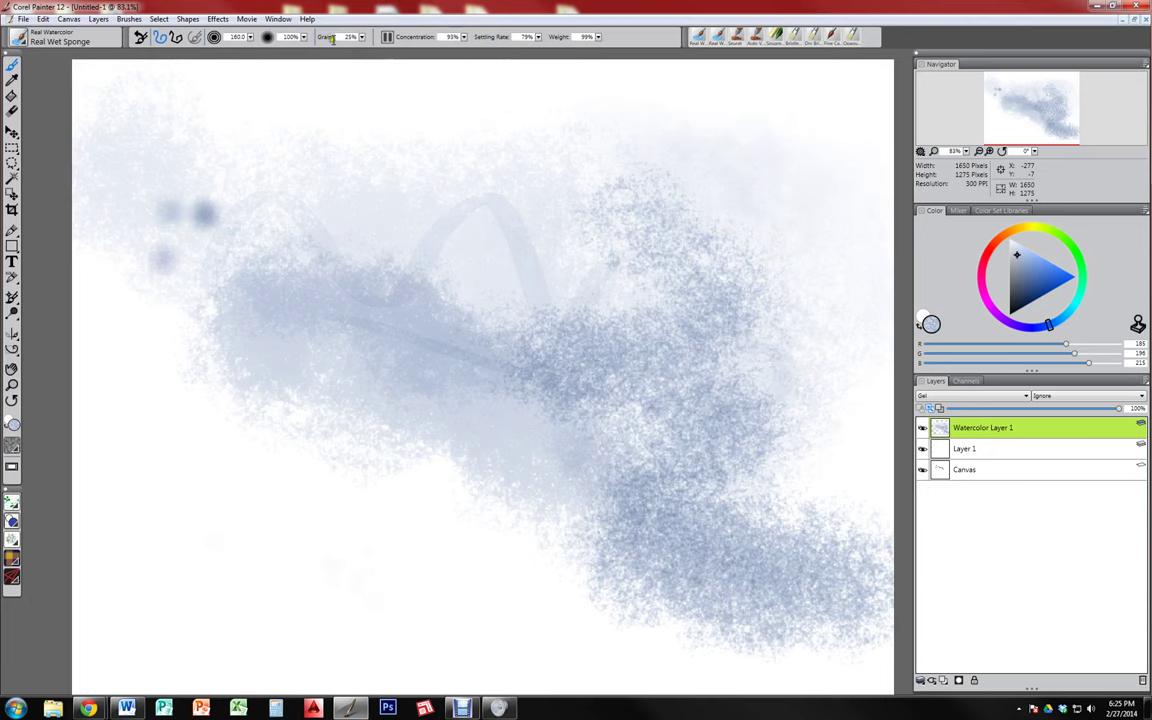
mouse_move(175, 425)
mouse_down()
mouse_move(231, 481)
mouse_move(642, 551)
mouse_up()
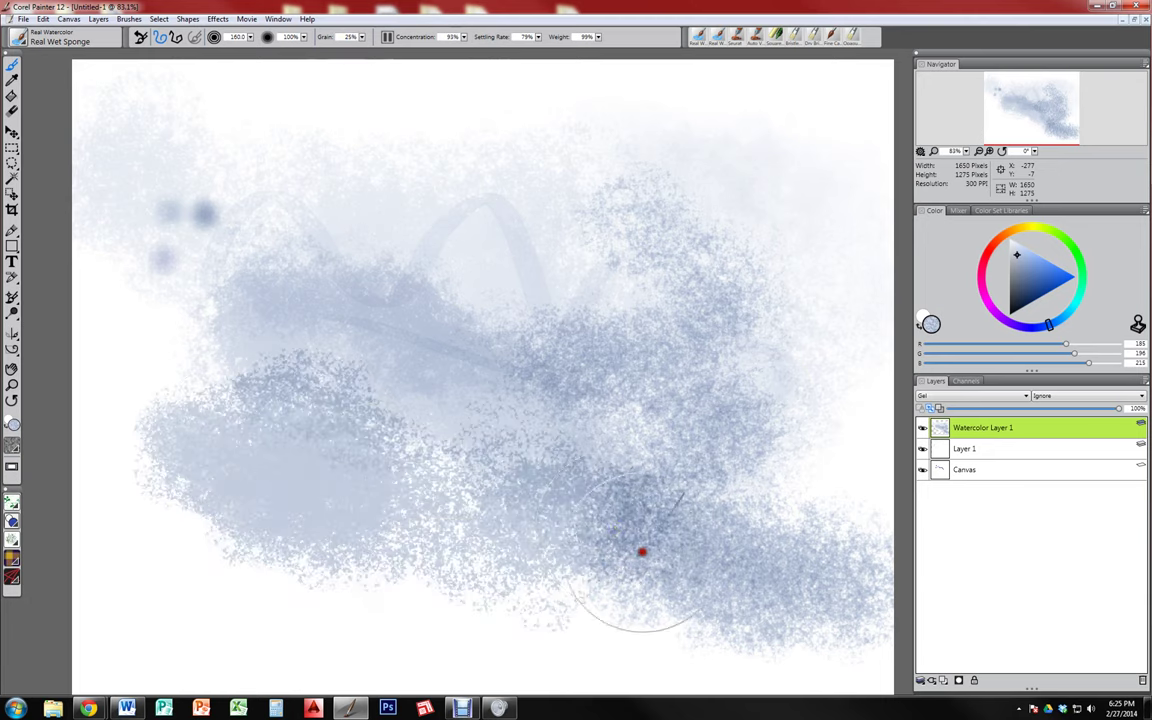
key(ctrl+z)
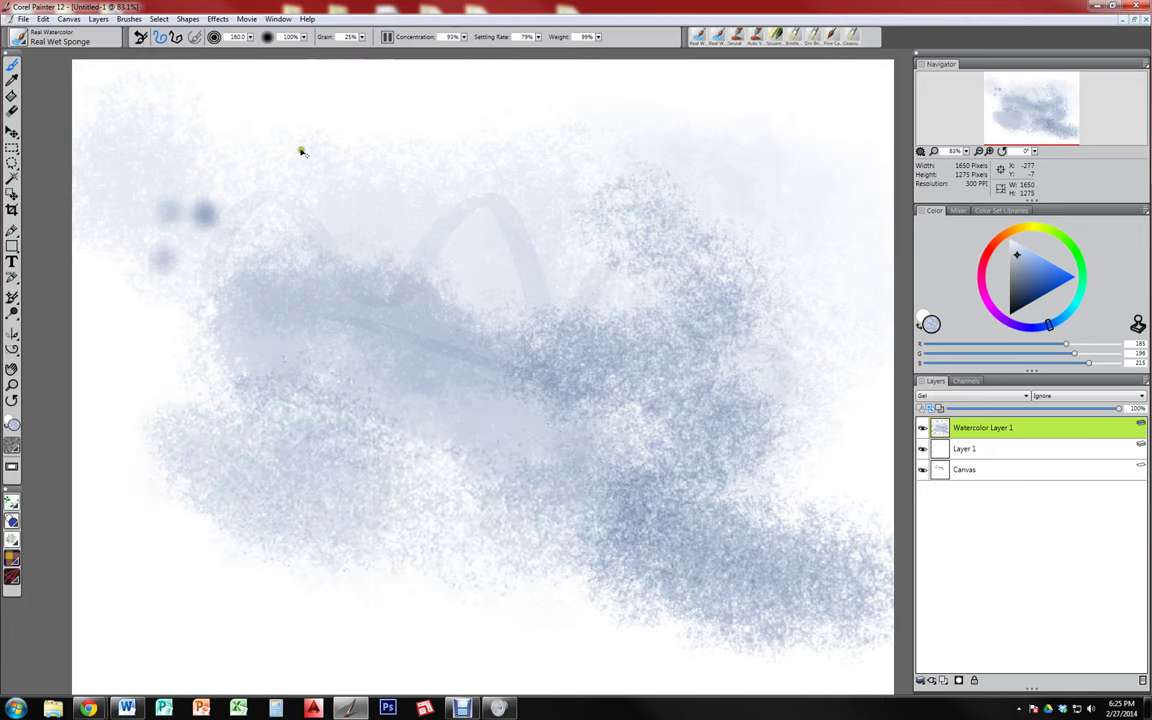
key(ctrl+a)
key(Delete)
Choose the Wet Flowmap Fringe brush and paint a pale zigzag, then cover it with a broad wash at brush radius 212
click(20, 38)
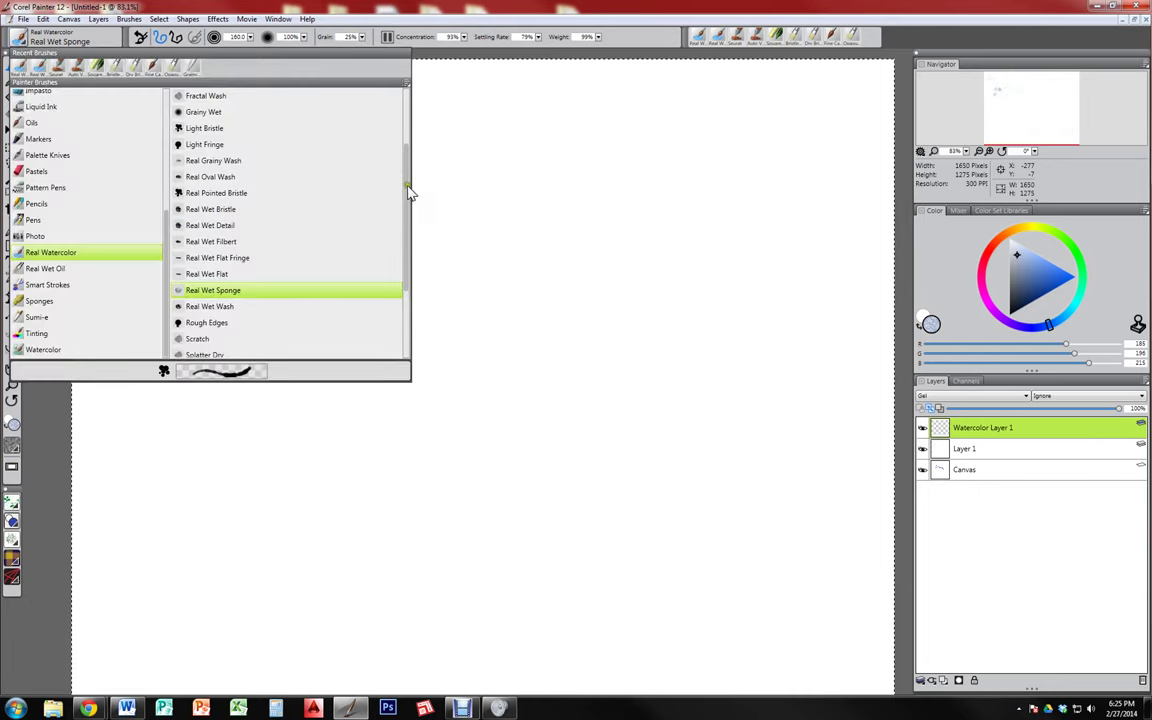
drag(406, 186, 416, 262)
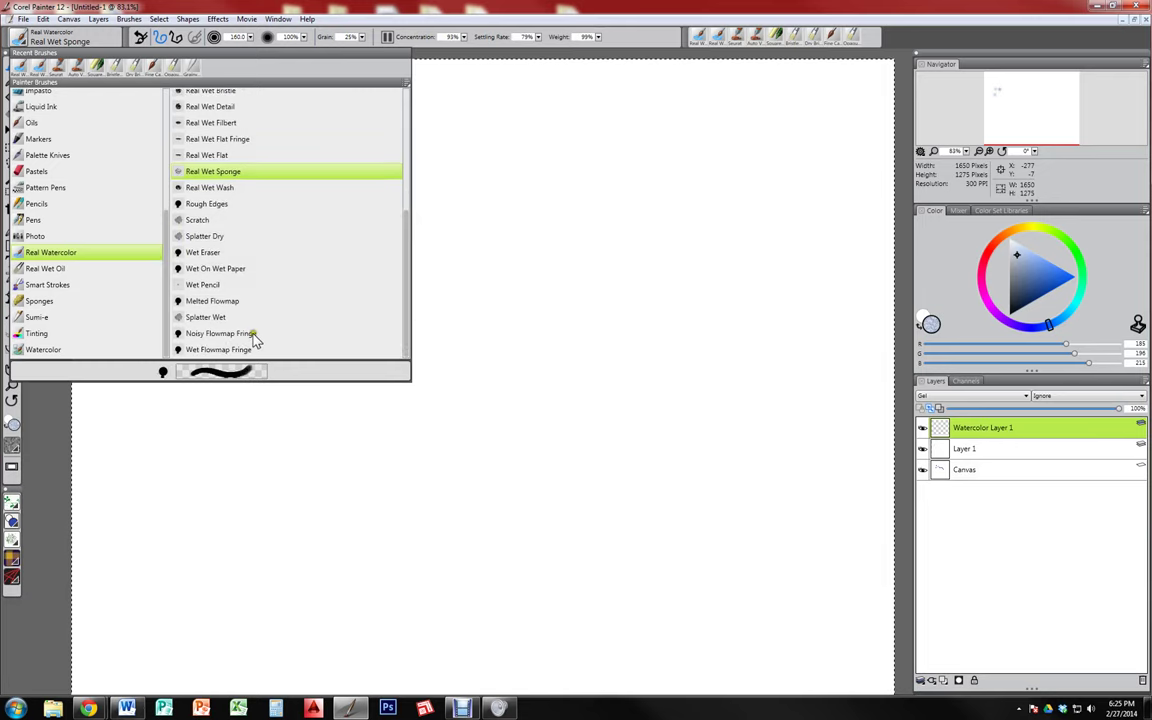
click(220, 348)
mouse_move(215, 251)
mouse_down()
mouse_move(284, 224)
mouse_move(281, 316)
mouse_move(434, 219)
mouse_move(529, 287)
mouse_move(630, 300)
mouse_up()
drag(501, 311, 540, 296)
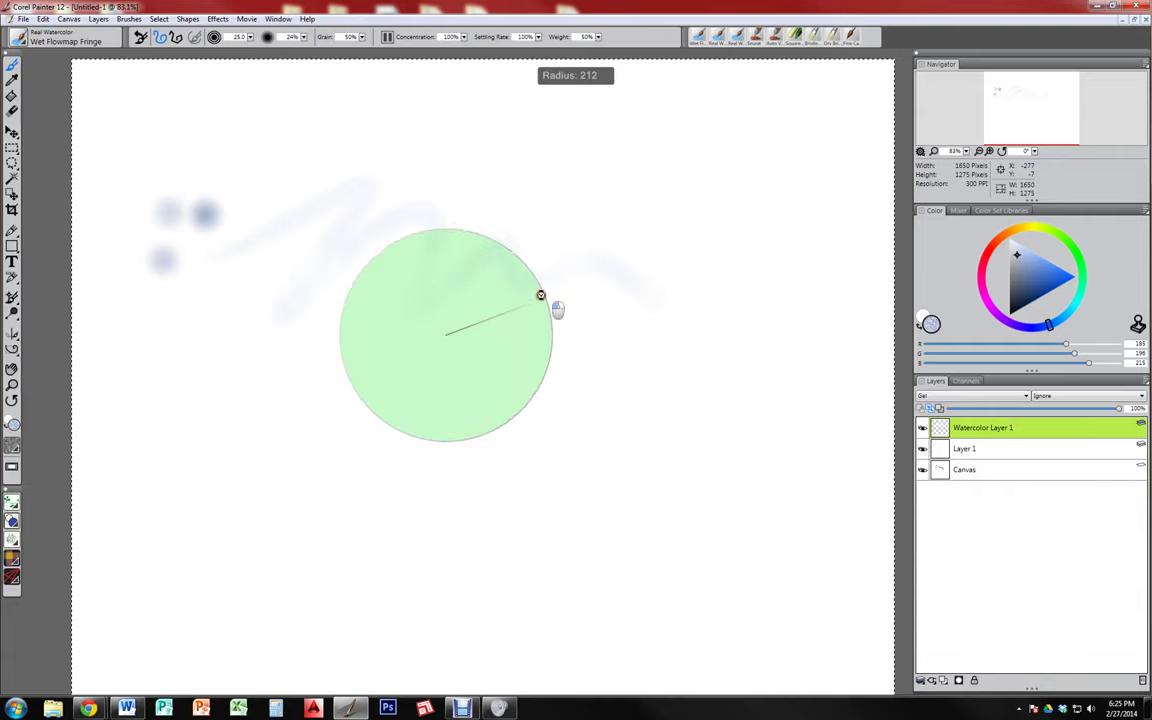
mouse_move(249, 296)
mouse_down()
mouse_move(473, 306)
mouse_move(672, 266)
mouse_up()
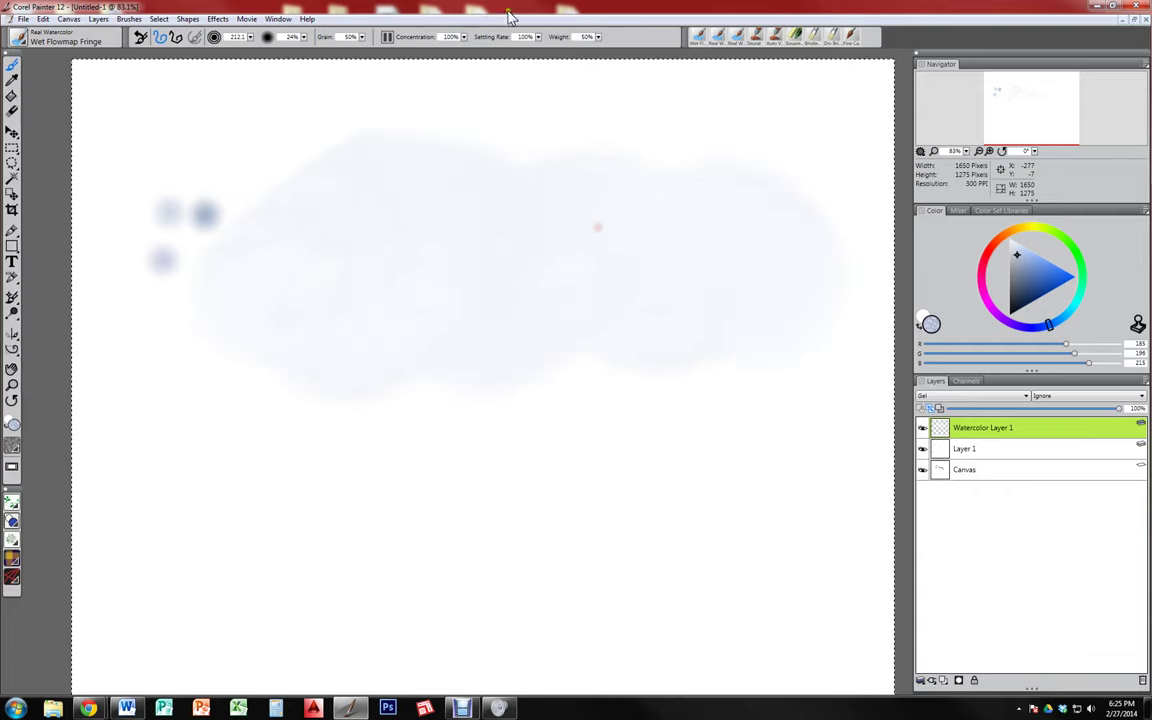
Switch to a saturated blue and paint broad Wet Flowmap Fringe washes across the upper canvas and below its left part
click(1058, 280)
mouse_move(406, 234)
mouse_down()
mouse_move(293, 206)
mouse_move(372, 260)
mouse_move(722, 257)
mouse_move(728, 419)
mouse_up()
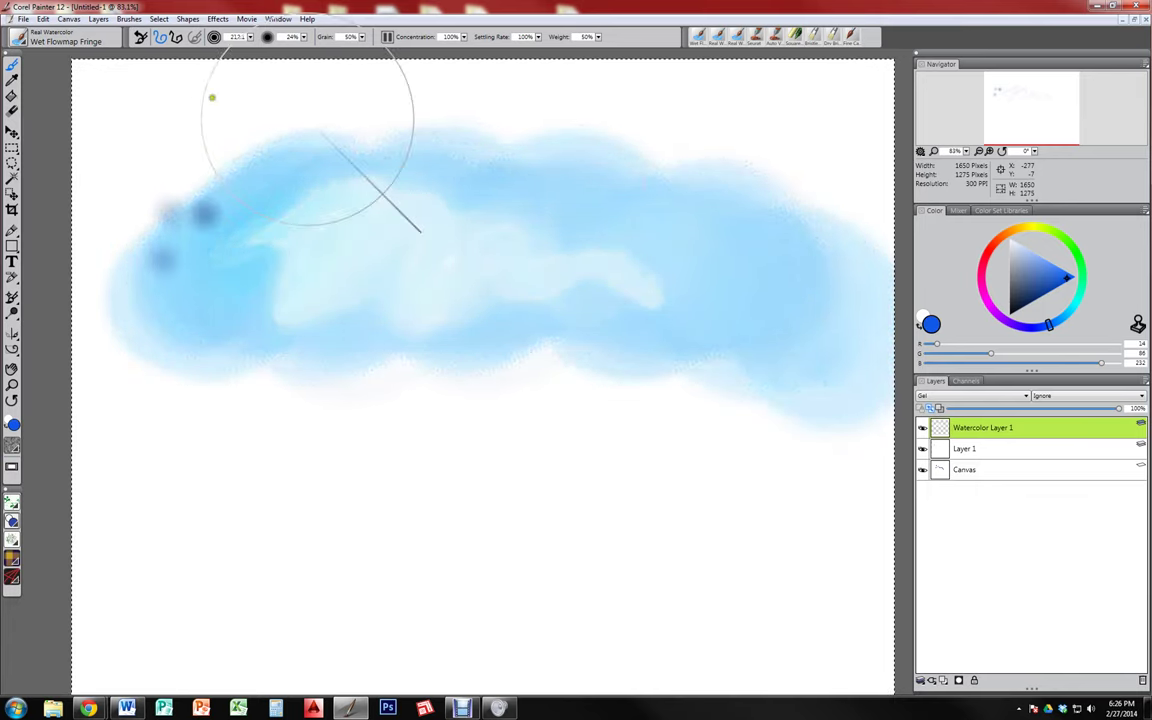
click(22, 40)
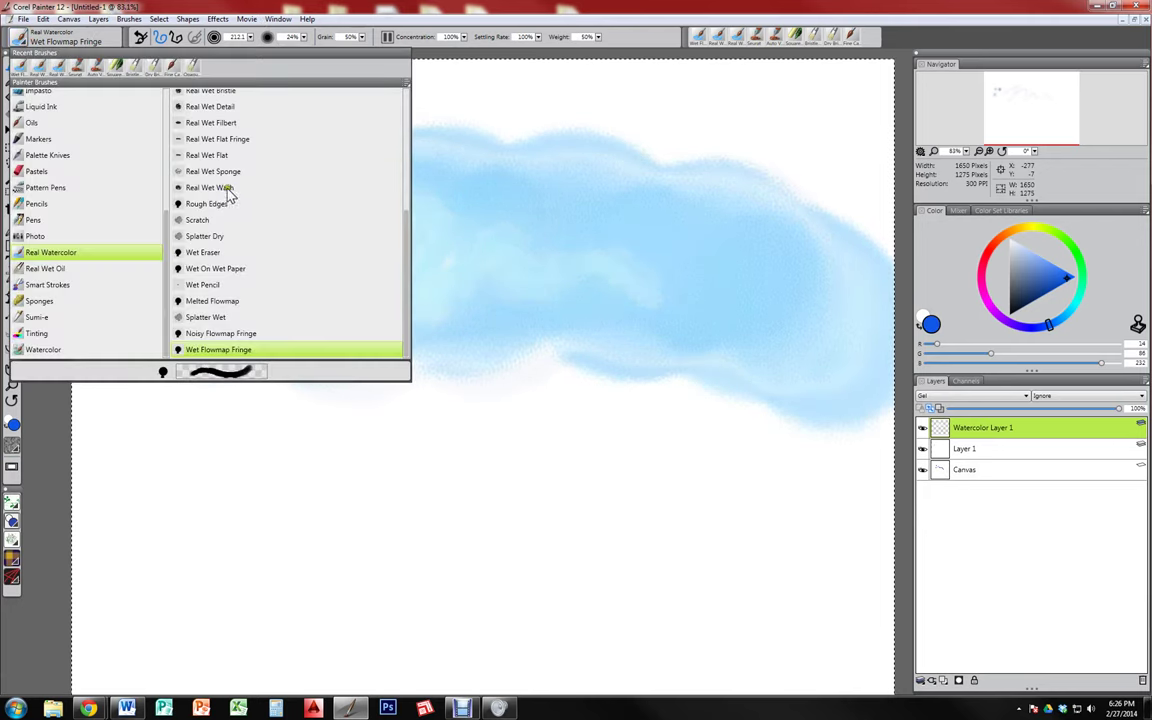
click(180, 349)
mouse_move(236, 416)
mouse_down()
mouse_move(176, 386)
mouse_move(278, 386)
mouse_move(419, 344)
mouse_move(558, 401)
mouse_up()
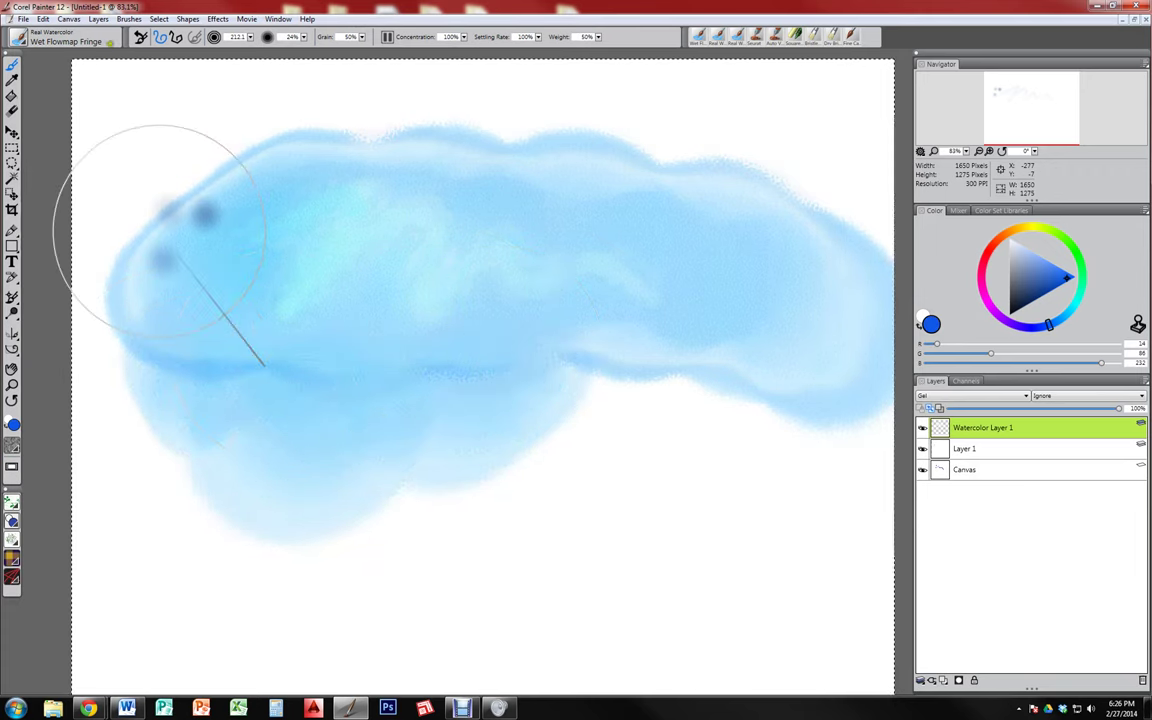
Choose the Real Wet Flat Fringe brush and draw thin curving strokes and loops over the blue washes
click(19, 39)
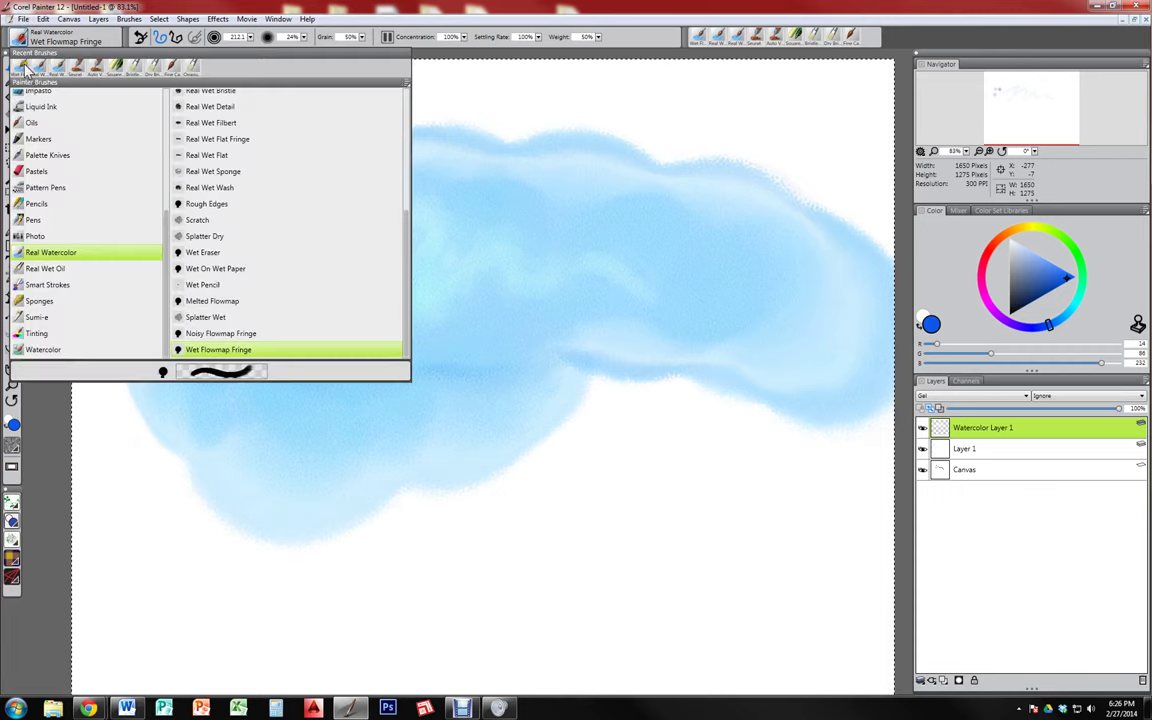
click(222, 140)
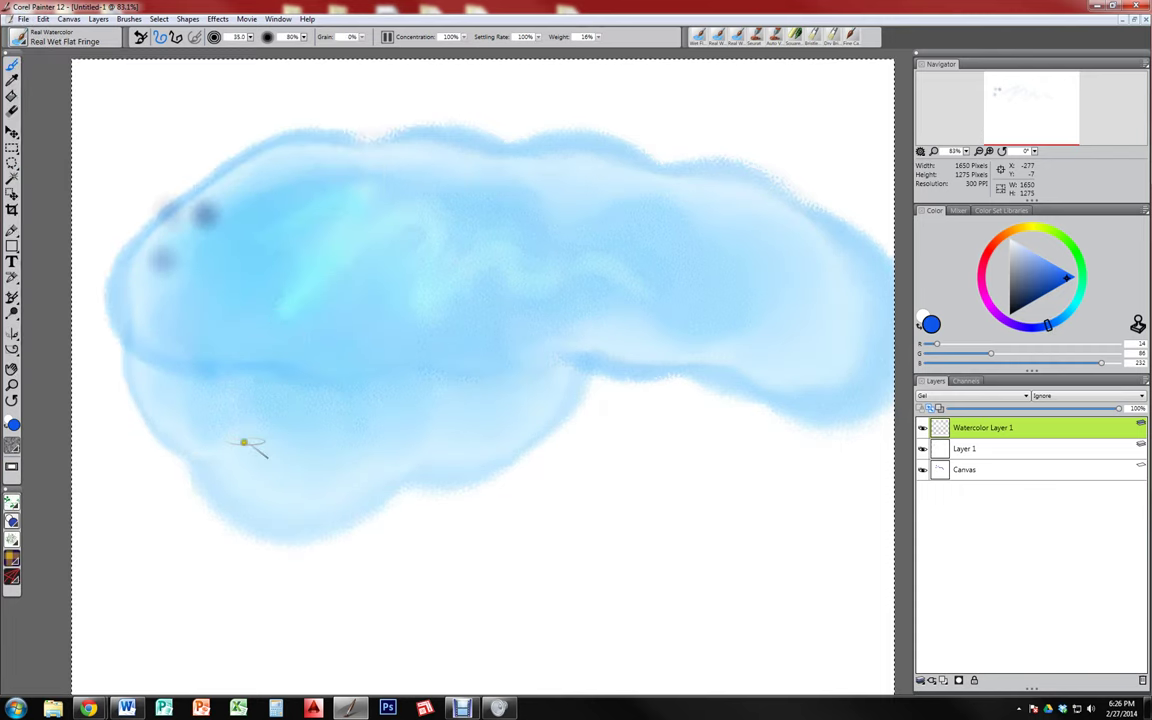
mouse_move(210, 355)
mouse_down()
mouse_move(591, 509)
mouse_move(643, 327)
mouse_move(760, 456)
mouse_move(762, 489)
mouse_up()
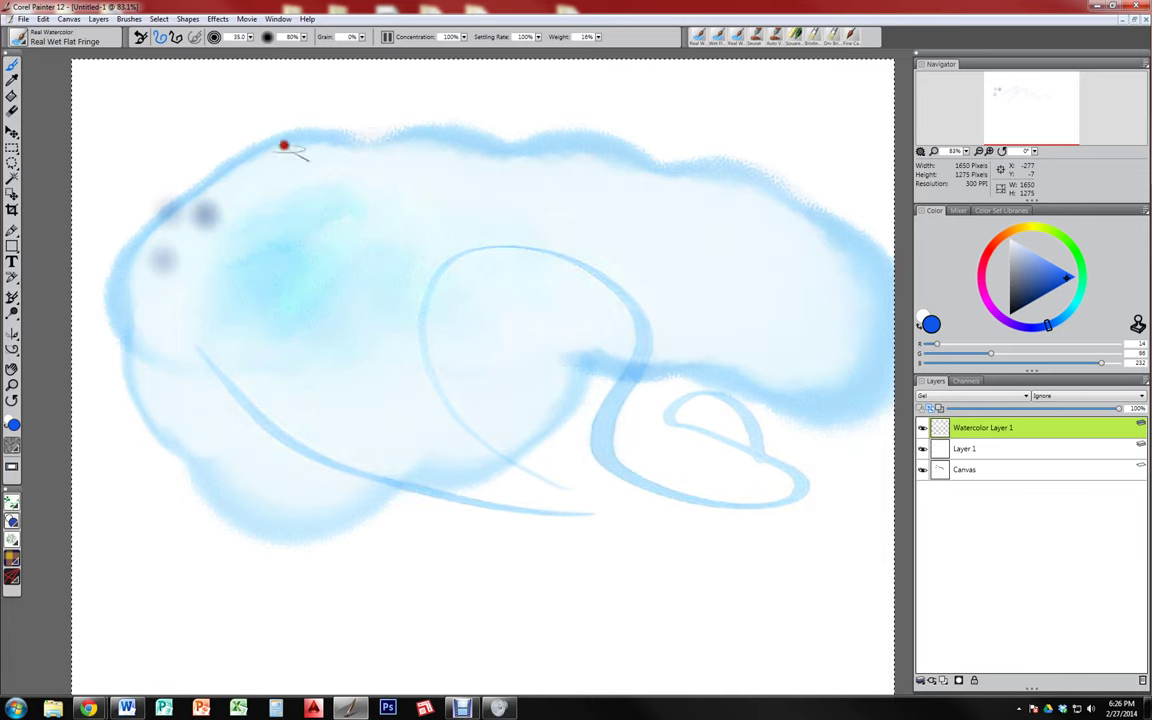
mouse_move(284, 145)
mouse_down()
mouse_move(334, 249)
mouse_move(316, 302)
mouse_up()
mouse_move(358, 184)
mouse_down()
mouse_move(339, 253)
mouse_move(375, 330)
mouse_up()
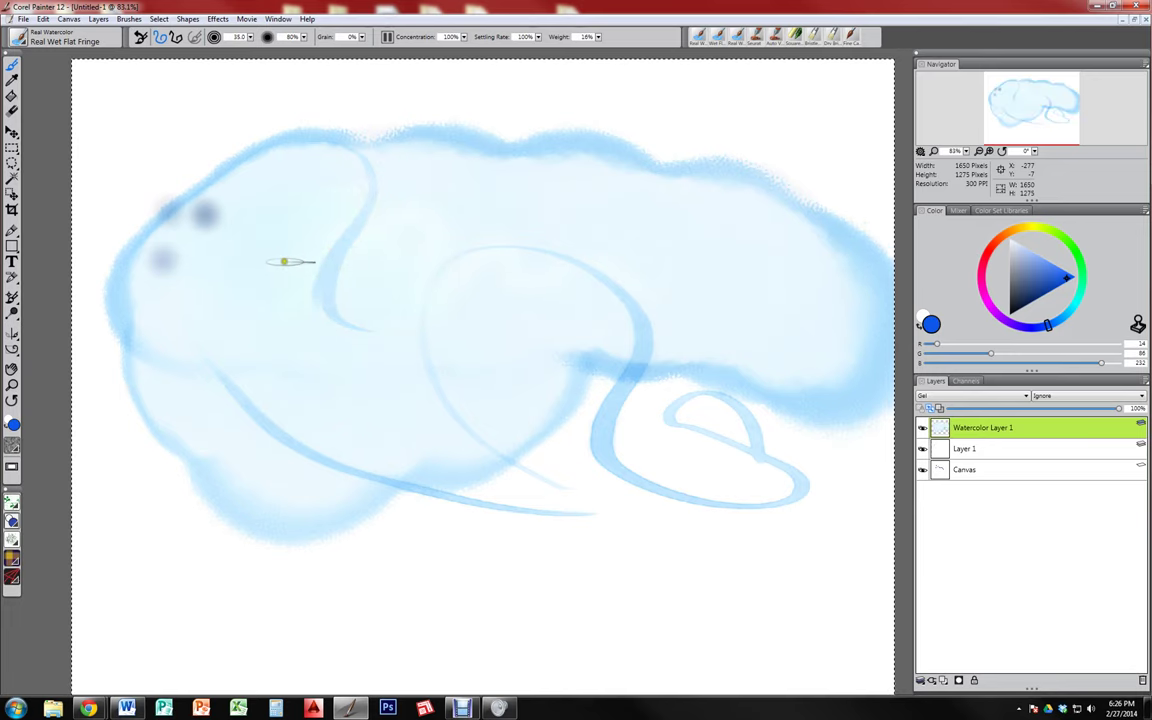
Choose the Melted Flowmap brush and paint a wide pale wash across the lower canvas
click(20, 40)
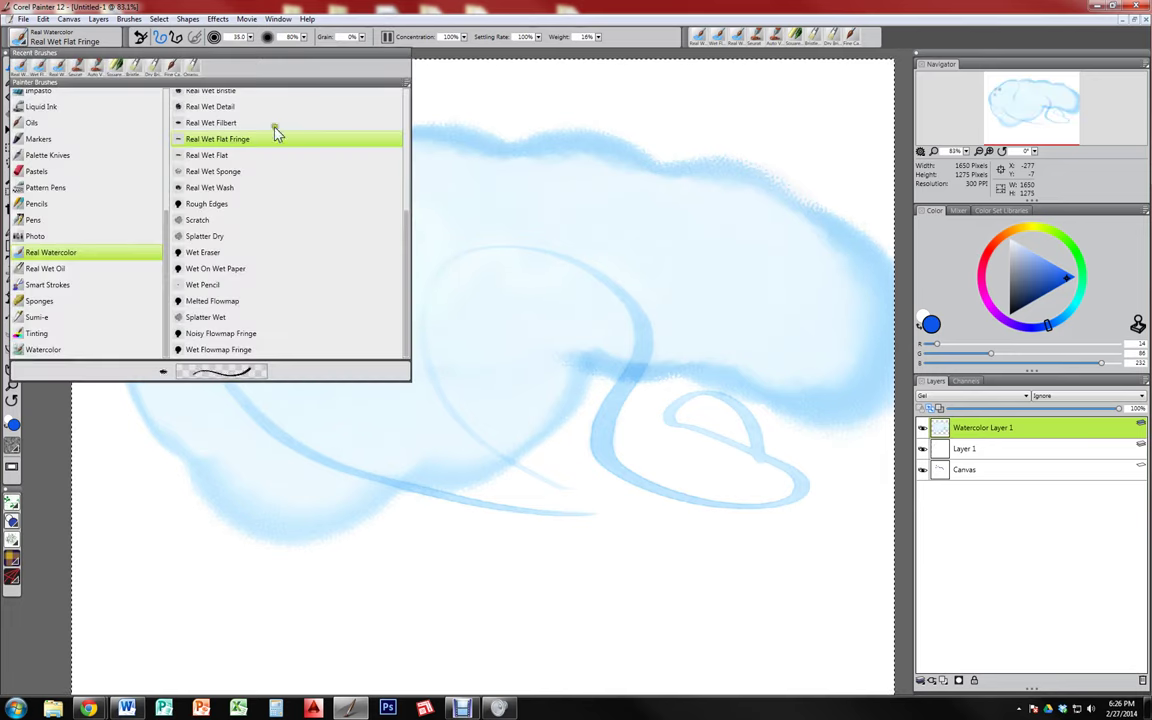
mouse_move(408, 228)
mouse_down()
mouse_move(411, 92)
mouse_move(400, 238)
mouse_up()
click(213, 301)
mouse_move(180, 399)
mouse_down()
mouse_move(246, 440)
mouse_move(414, 479)
mouse_move(555, 534)
mouse_move(593, 451)
mouse_move(720, 520)
mouse_move(771, 473)
mouse_up()
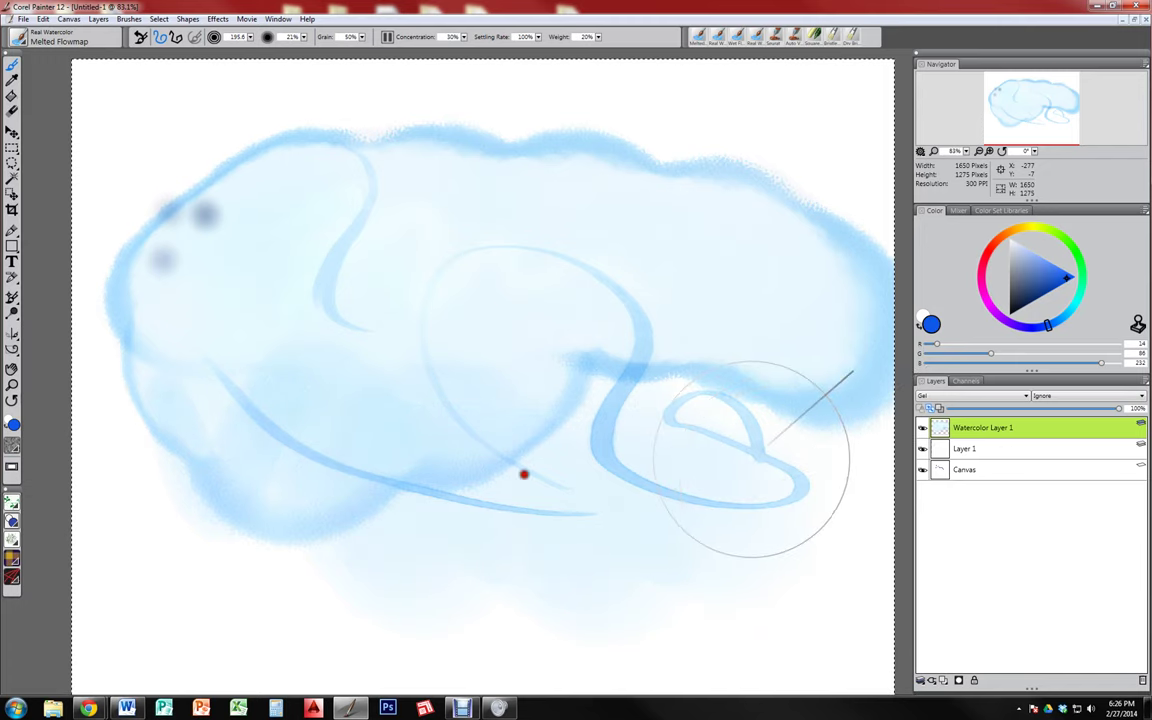
Set the concentration to 100% and the weight to 17%, and paint blue washes across the middle and upper canvas
click(465, 37)
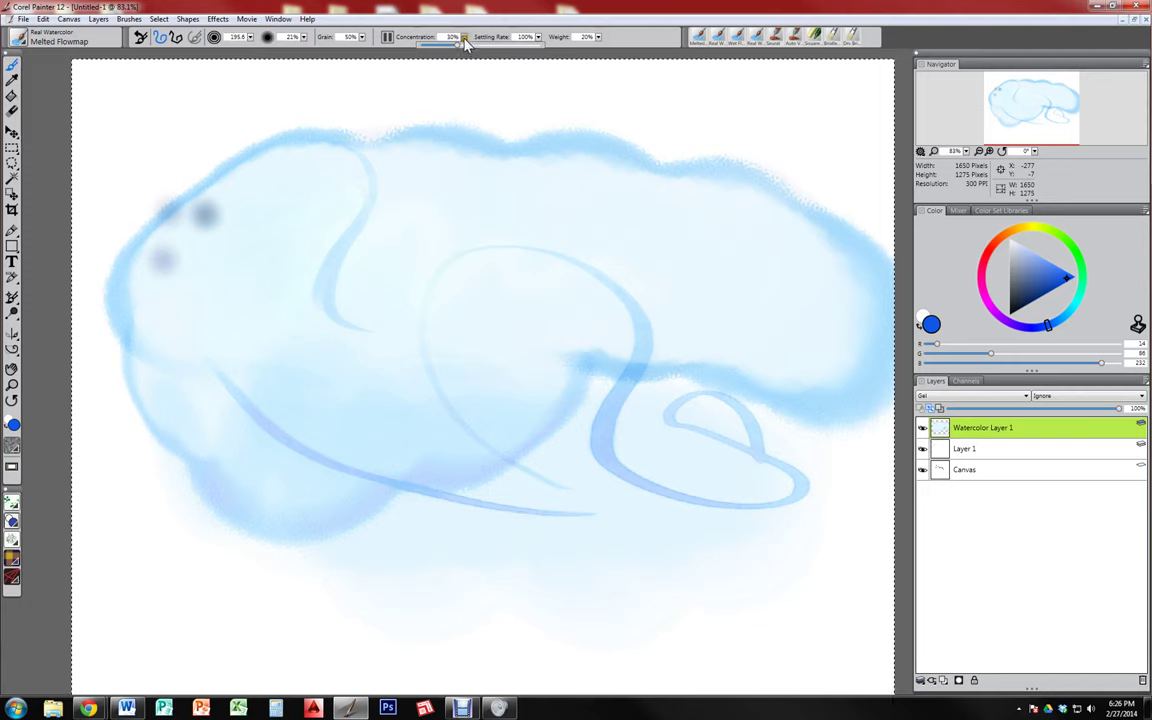
drag(462, 50, 592, 38)
click(599, 37)
click(591, 51)
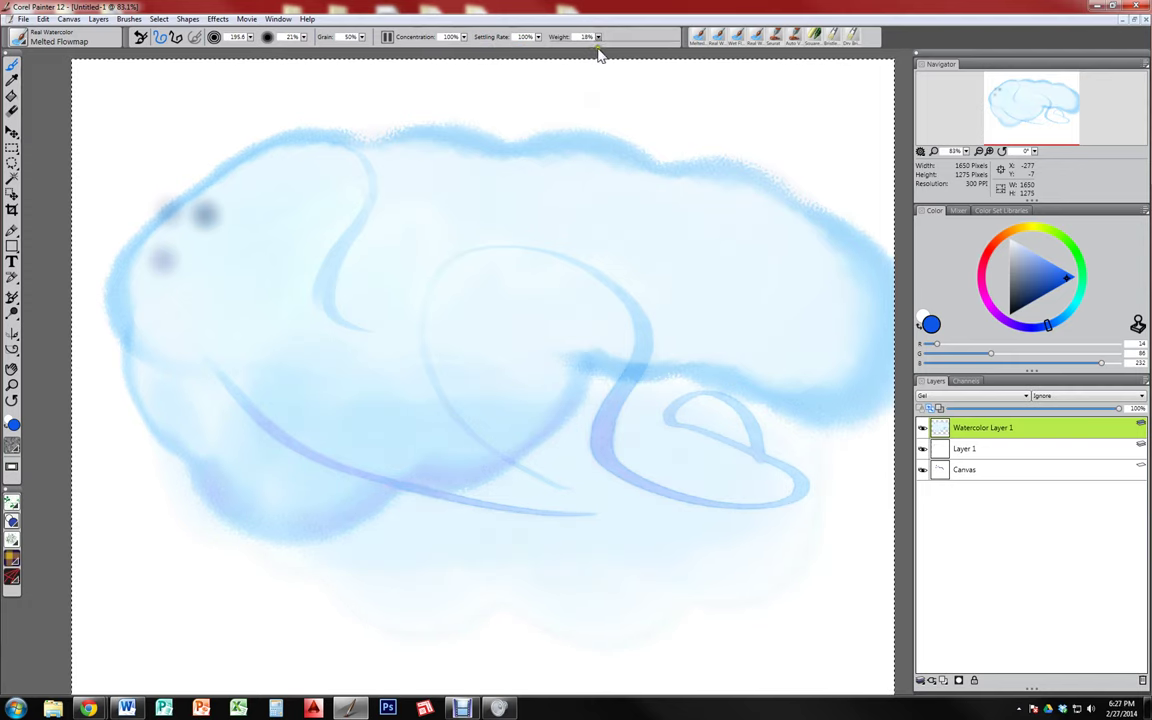
click(600, 37)
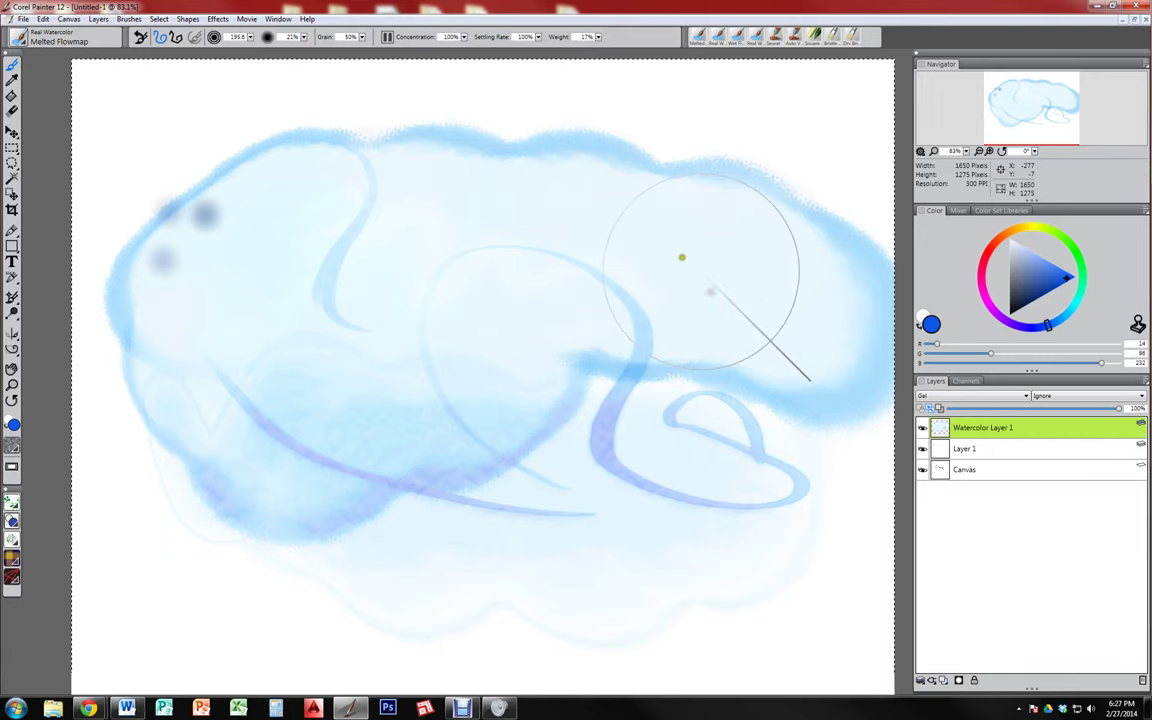
mouse_move(681, 255)
mouse_down()
mouse_move(427, 275)
mouse_move(564, 394)
mouse_move(463, 311)
mouse_move(630, 283)
mouse_up()
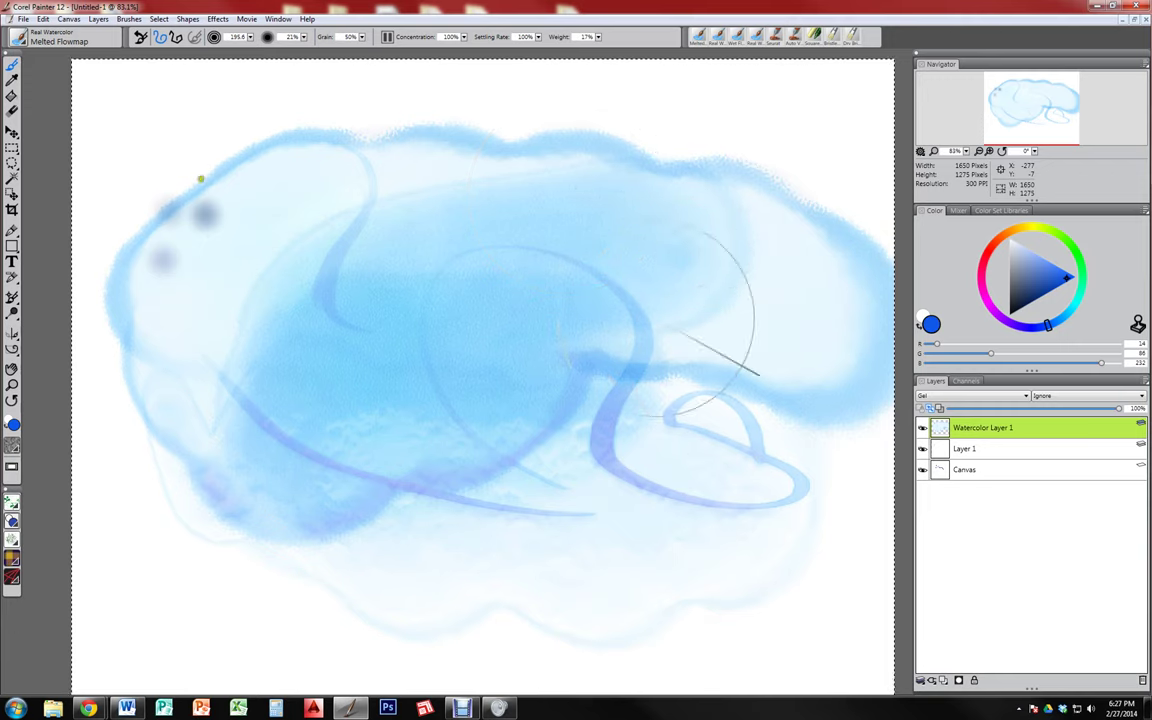
mouse_move(200, 179)
mouse_down()
mouse_move(248, 213)
mouse_move(501, 195)
mouse_move(804, 201)
mouse_up()
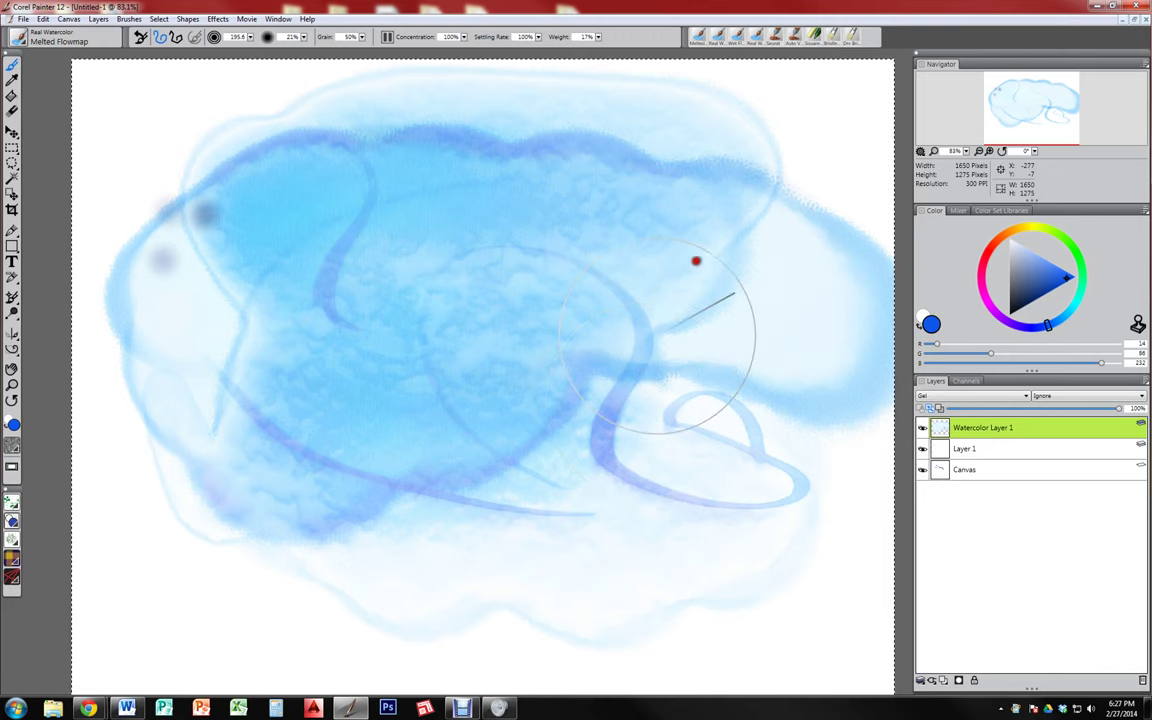
Paint a dense bright blue round spot at the right of the washes and decline converting the private scrap to the clipboard
click(683, 286)
mouse_move(687, 289)
mouse_down()
mouse_move(725, 294)
mouse_move(694, 280)
mouse_move(710, 273)
mouse_move(722, 293)
mouse_move(697, 284)
mouse_move(723, 271)
mouse_move(720, 295)
mouse_move(688, 271)
mouse_move(703, 266)
mouse_move(732, 293)
mouse_move(697, 284)
mouse_move(701, 267)
mouse_move(723, 268)
mouse_move(738, 291)
mouse_up()
key(alt+Tab)
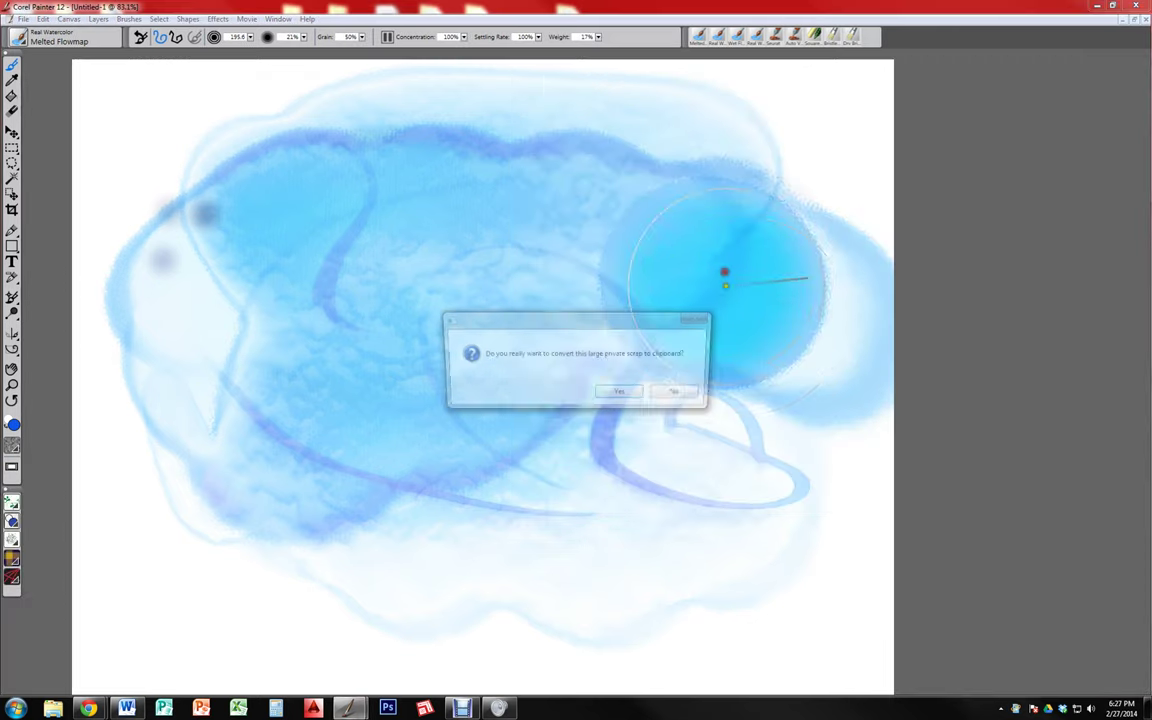
click(680, 394)
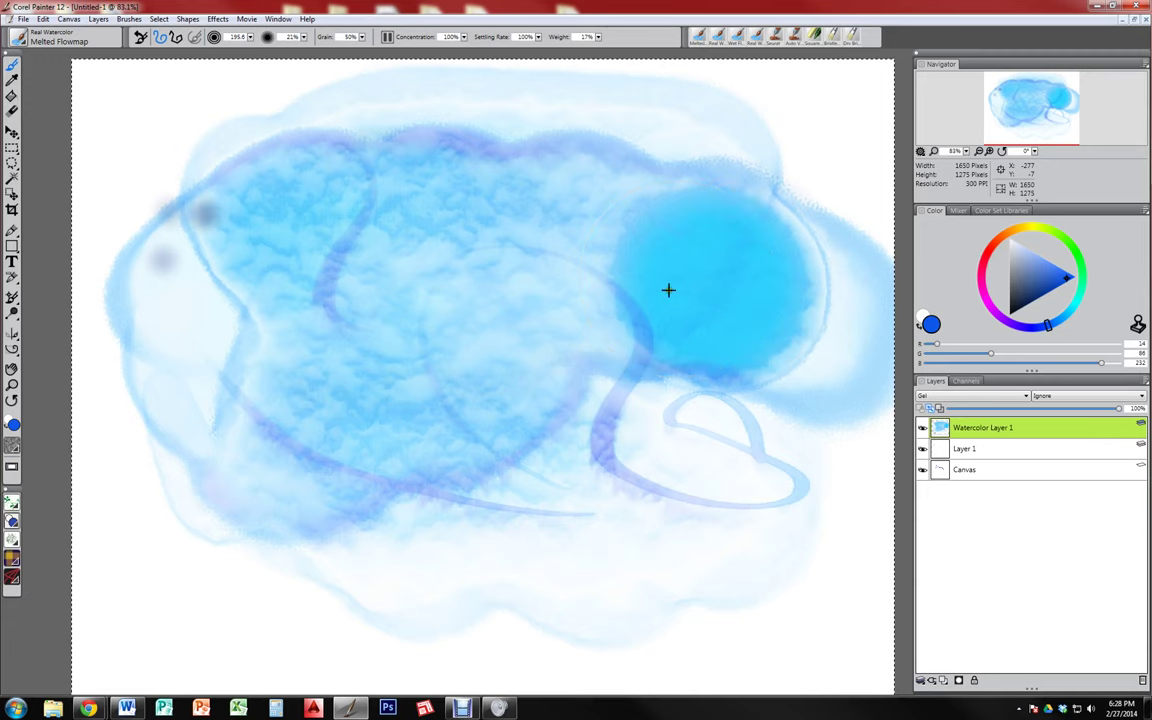
Reduce the brush size to 20.6 and paint a thin stroke downward from the bright blue spot's left edge
mouse_move(640, 292)
mouse_down()
mouse_move(553, 352)
mouse_move(640, 298)
mouse_up()
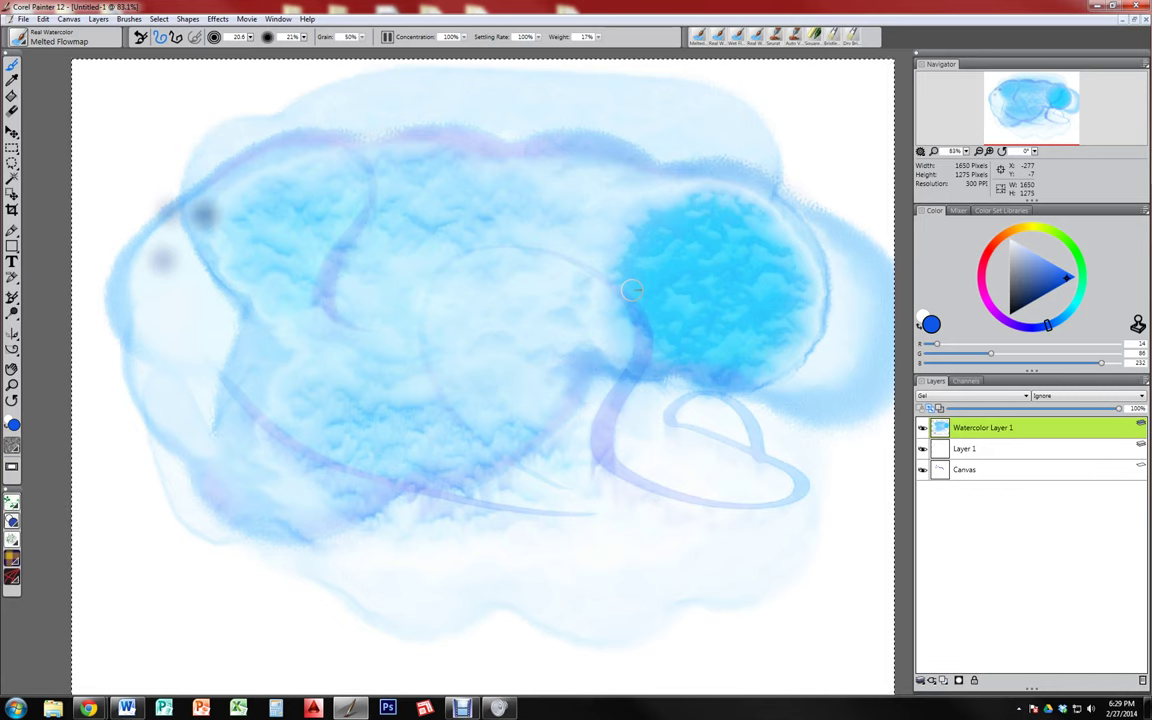
mouse_move(631, 290)
mouse_down()
mouse_move(574, 283)
mouse_move(602, 319)
mouse_move(580, 394)
mouse_up()
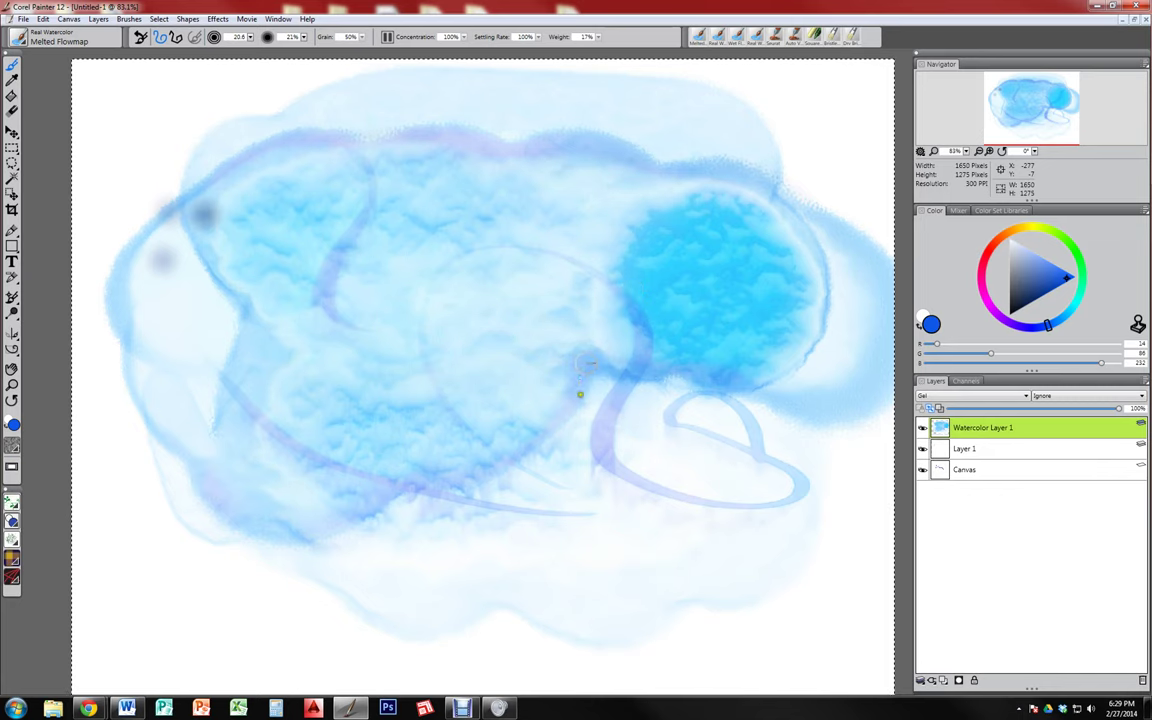